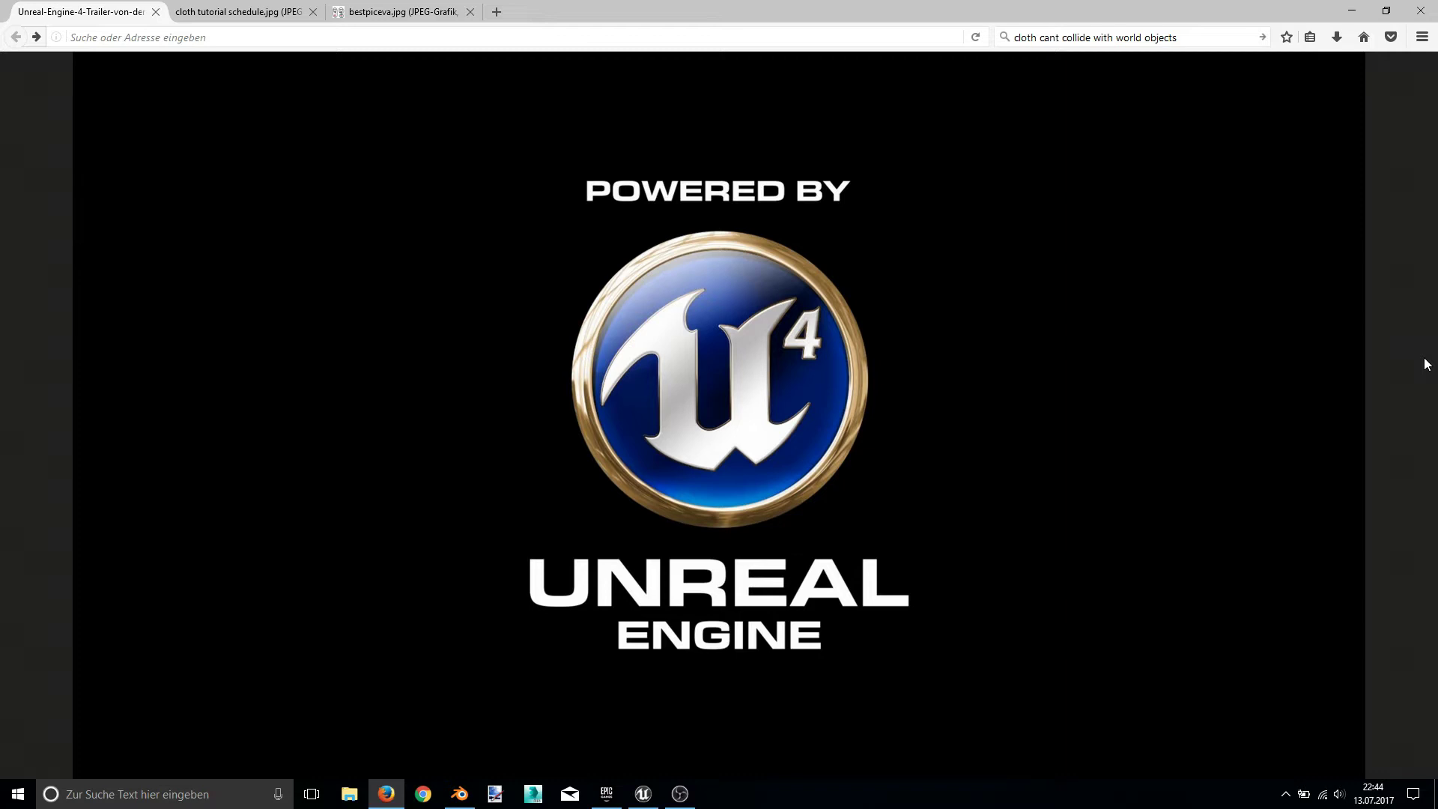
# - Show the bestpiceva.jpg collision sketch in Firefox, passing through the tutorial schedule tab
pyautogui.click(237, 12)
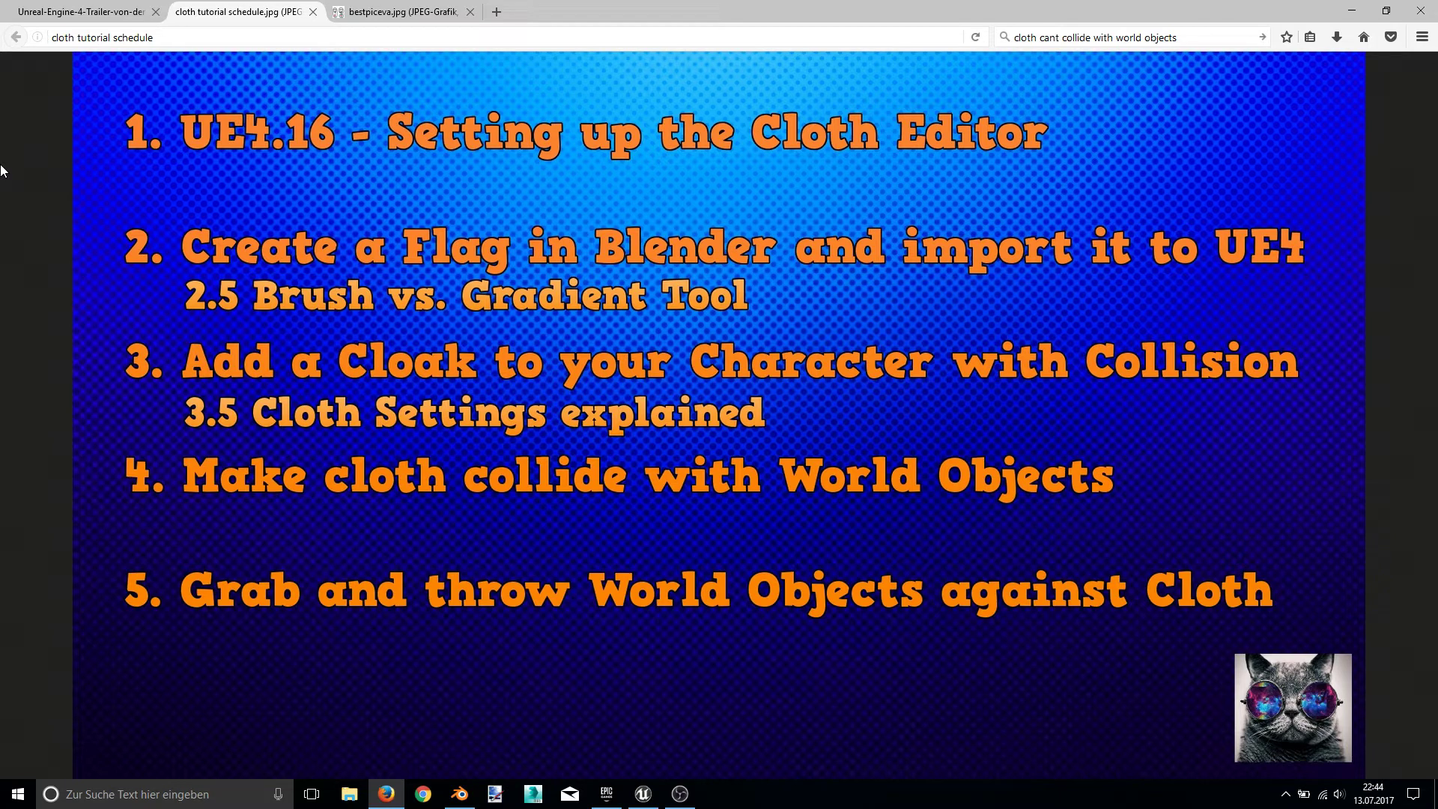
pyautogui.click(400, 13)
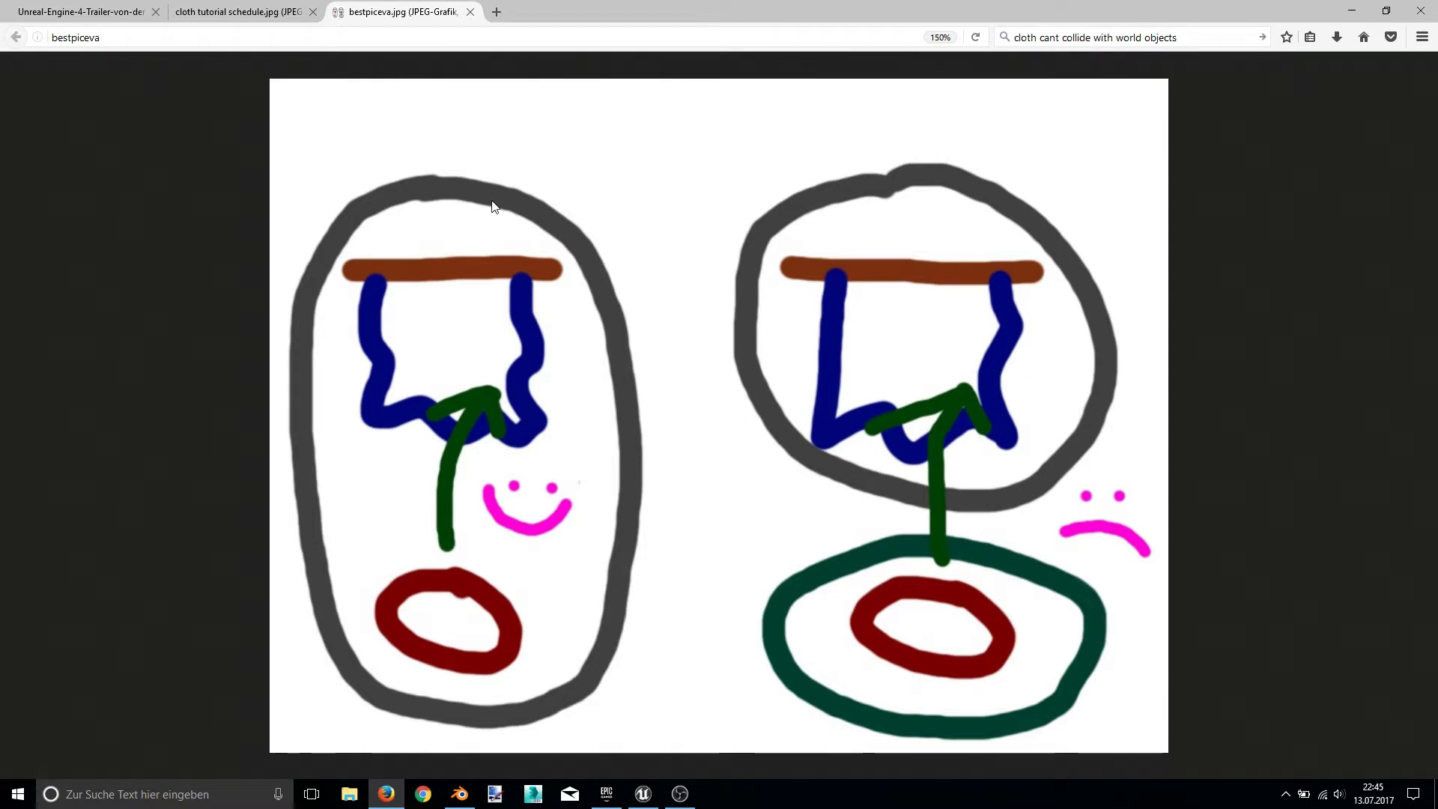
# - Switch back to the cloth tutorial schedule.jpg tab with its five-part outline
pyautogui.click(234, 10)
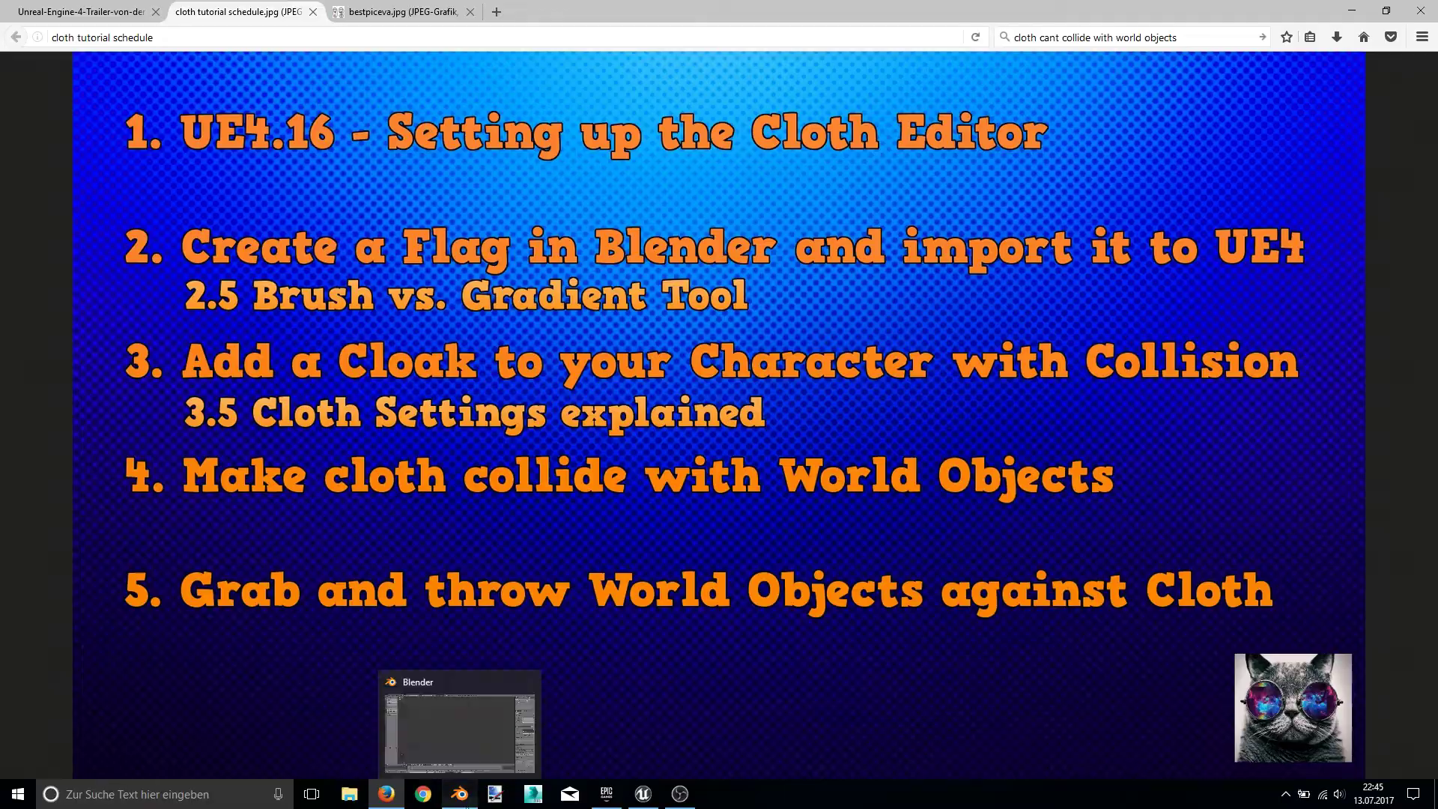
# - Add a cylinder in Blender and rotate it 90° on X to lie horizontally
pyautogui.click(459, 792)
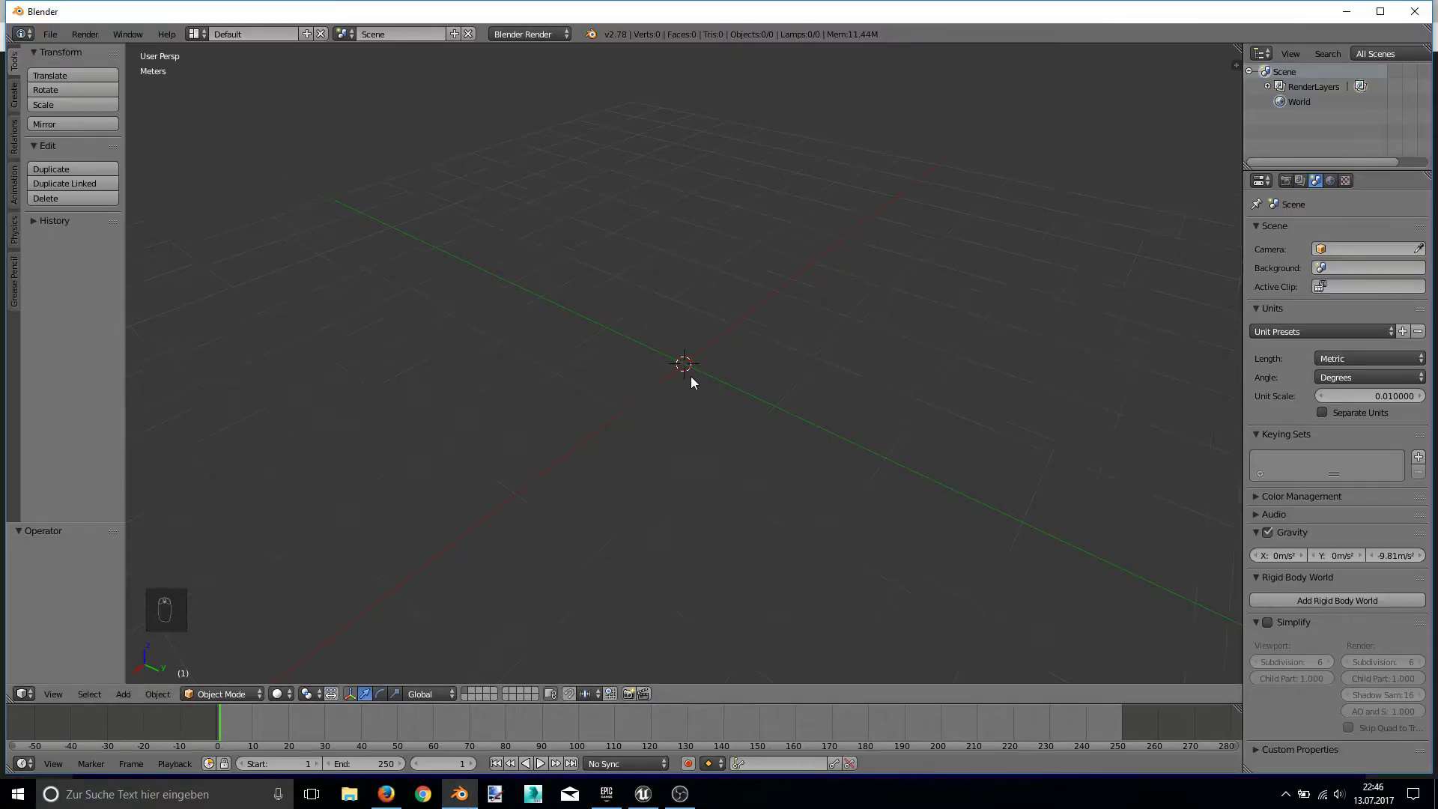
pyautogui.scroll(2, 678, 352)
pyautogui.scroll(2, 684, 362)
pyautogui.hotkey('shift', 'a')
pyautogui.click(752, 358)
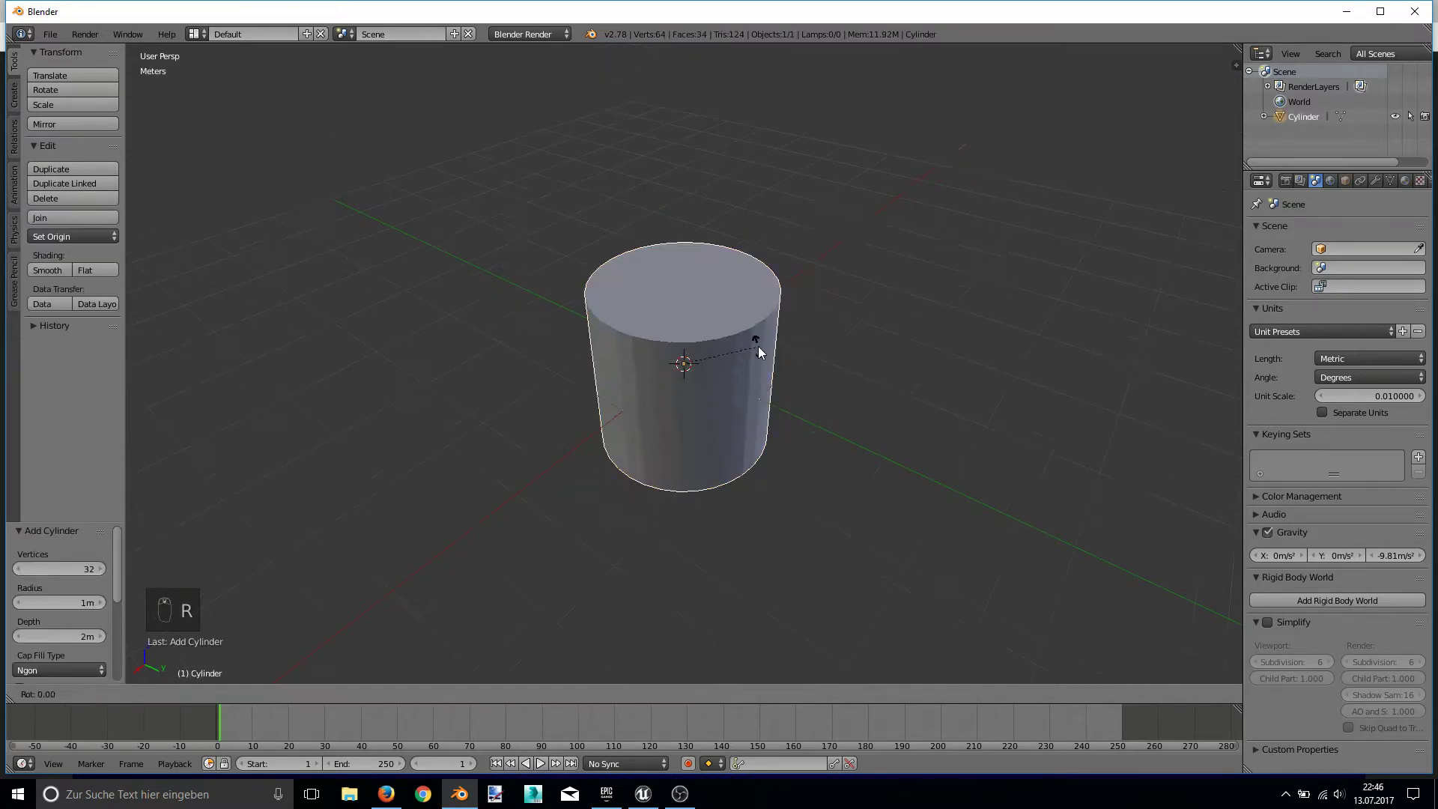
pyautogui.press('r')
pyautogui.press('x')
pyautogui.press('9')
pyautogui.press('0')
pyautogui.press('Return')
# - Stretch the cylinder along Y into a long thin pole and raise it above the ground
pyautogui.press('s')
pyautogui.press('y')
pyautogui.click(842, 354)
pyautogui.press('s')
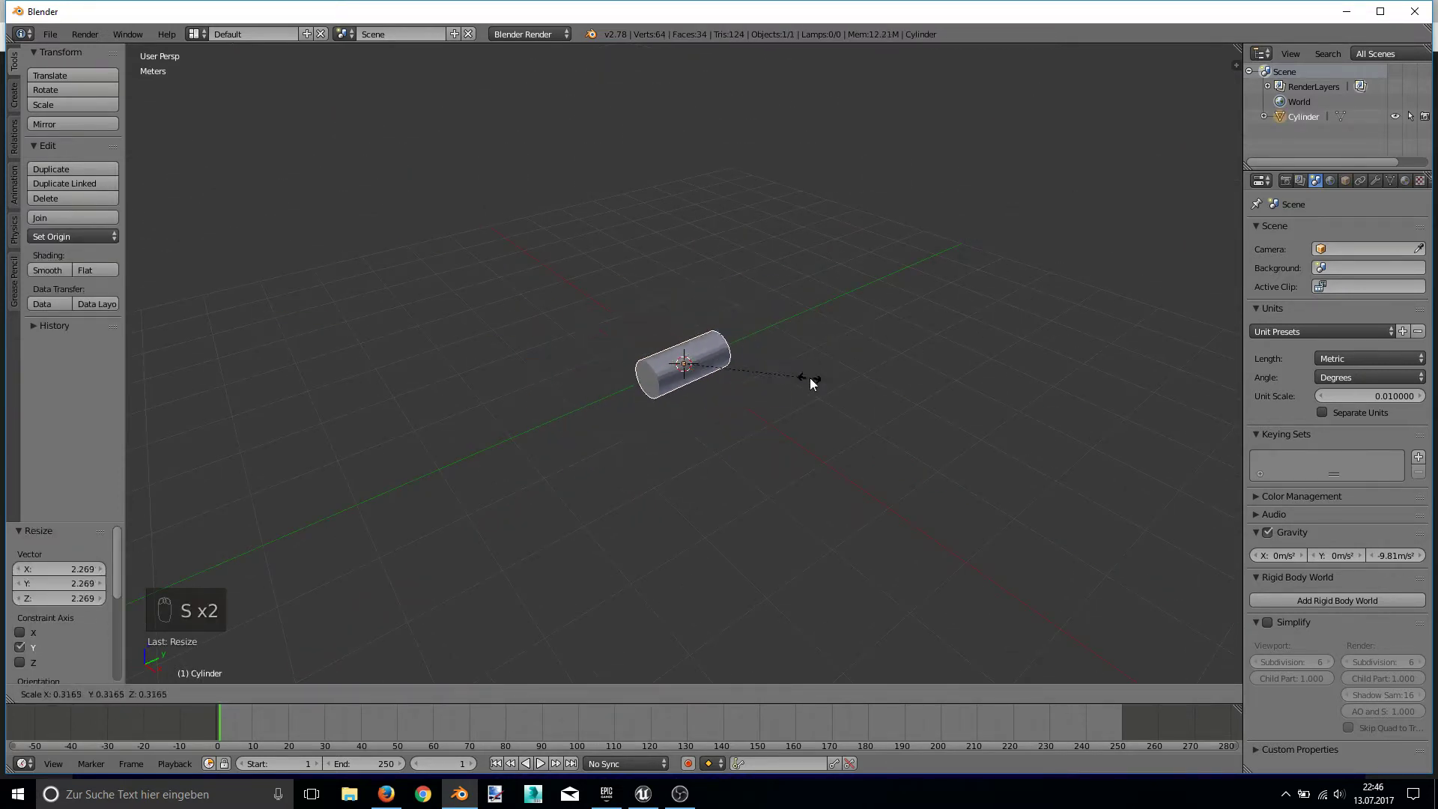
pyautogui.click(786, 292)
pyautogui.press('g')
pyautogui.press('z')
pyautogui.click(266, 161)
pyautogui.press('Tab')
pyautogui.press('Tab')
# - Add a plane and, in edit mode, rotate it 90° upright and resize it
pyautogui.hotkey('shift', 'a')
pyautogui.click(856, 310)
pyautogui.press('Tab')
pyautogui.press('r')
pyautogui.press('x')
pyautogui.press('9')
pyautogui.press('0')
pyautogui.press('Return')
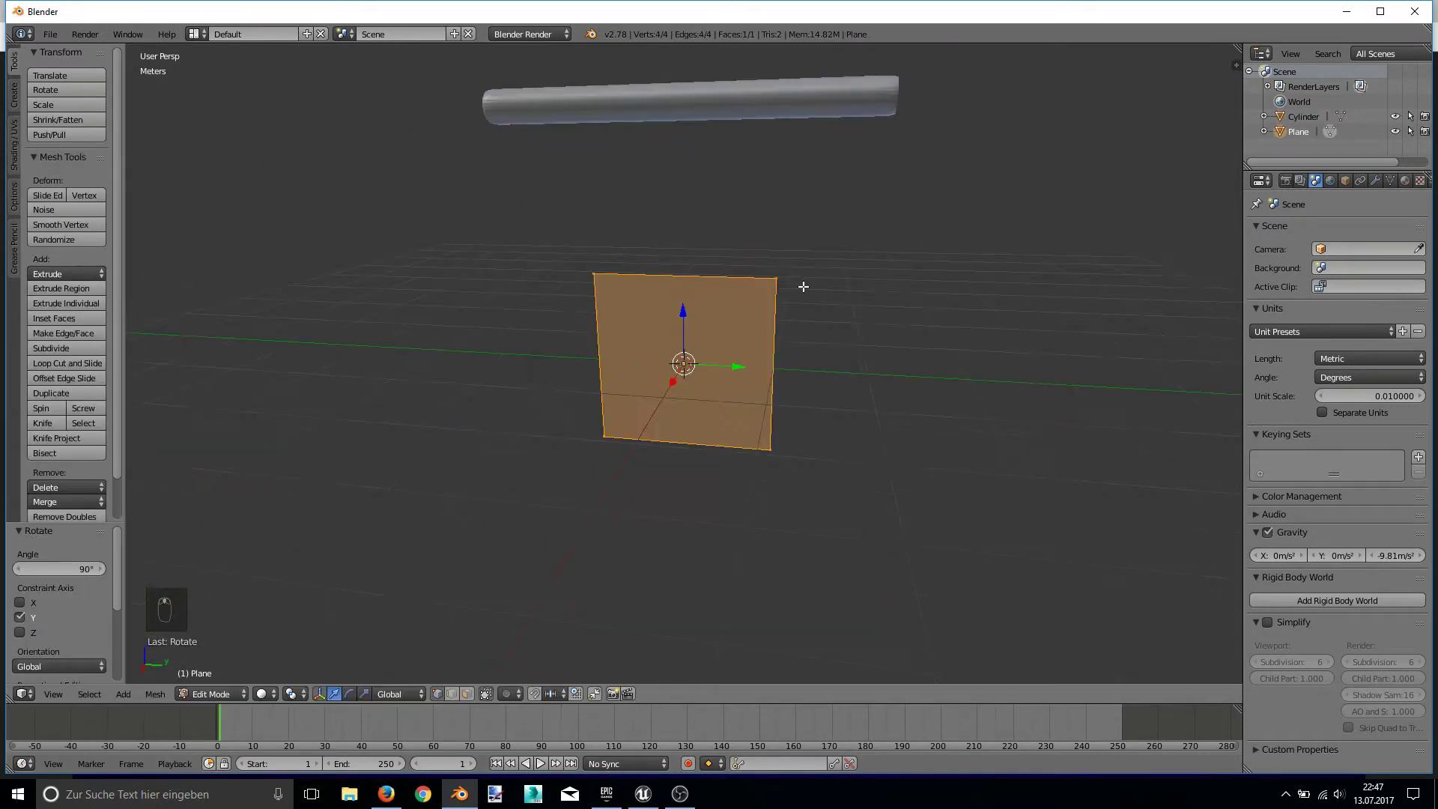
# - Move the upright plane directly beneath the pole to form the flag
pyautogui.press('s')
pyautogui.click(681, 311)
pyautogui.press('g')
pyautogui.press('z')
pyautogui.click(911, 146)
pyautogui.press('Tab')
pyautogui.rightClick(948, 189)
pyautogui.press('KP_Add')
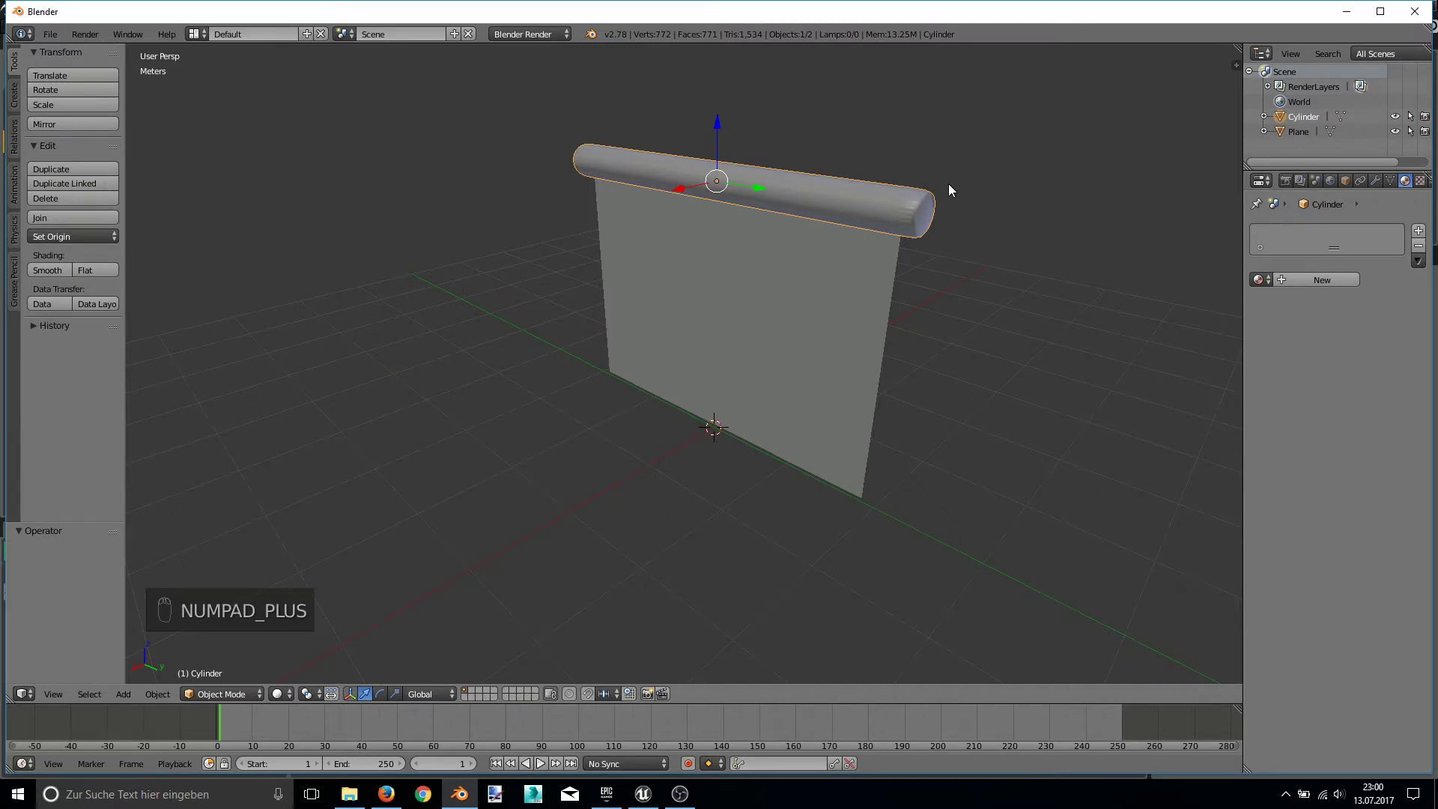
# - Give the cylinder a new material named pole_mat
pyautogui.moveTo(949, 186)
pyautogui.mouseDown(button='middle')
pyautogui.moveTo(930, 210)
pyautogui.moveTo(959, 205)
pyautogui.moveTo(947, 213)
pyautogui.moveTo(902, 213)
pyautogui.moveTo(906, 198)
pyautogui.mouseUp(button='middle')
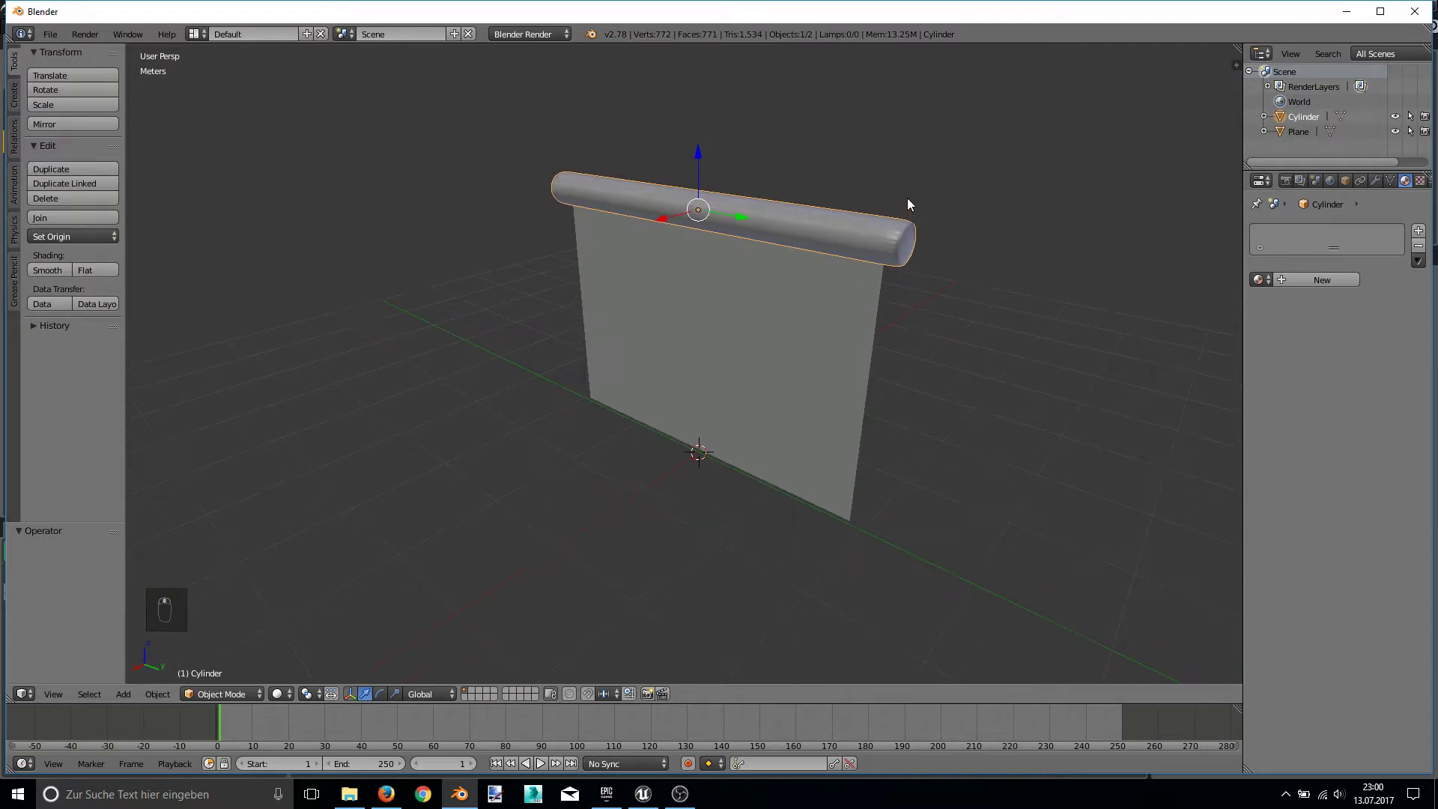
pyautogui.click(1323, 281)
pyautogui.doubleClick(1315, 238)
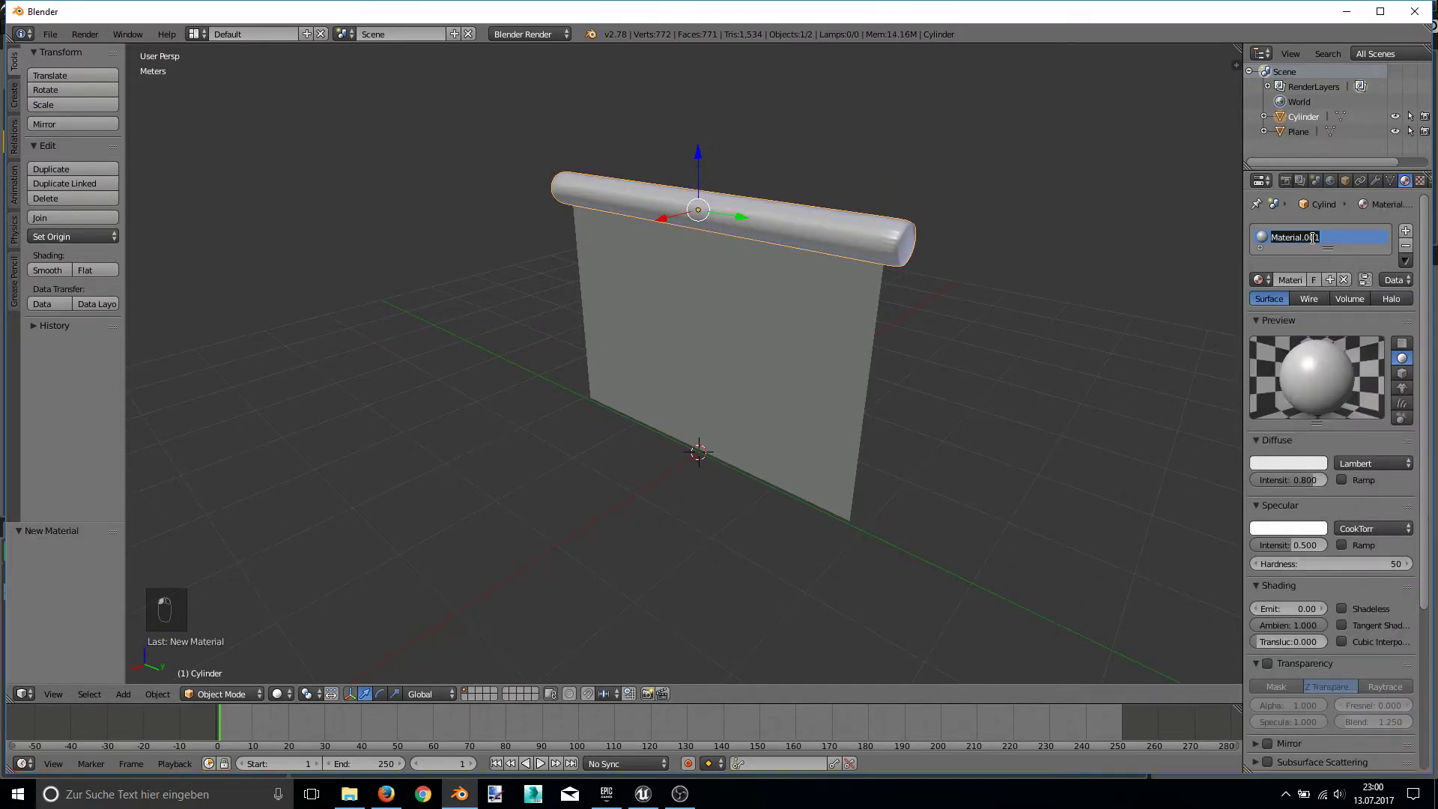
pyautogui.write('pole_ma')
pyautogui.press('Return')
# - Give the flag plane a new material named flag_mat and select it together with the pole
pyautogui.rightClick(858, 370)
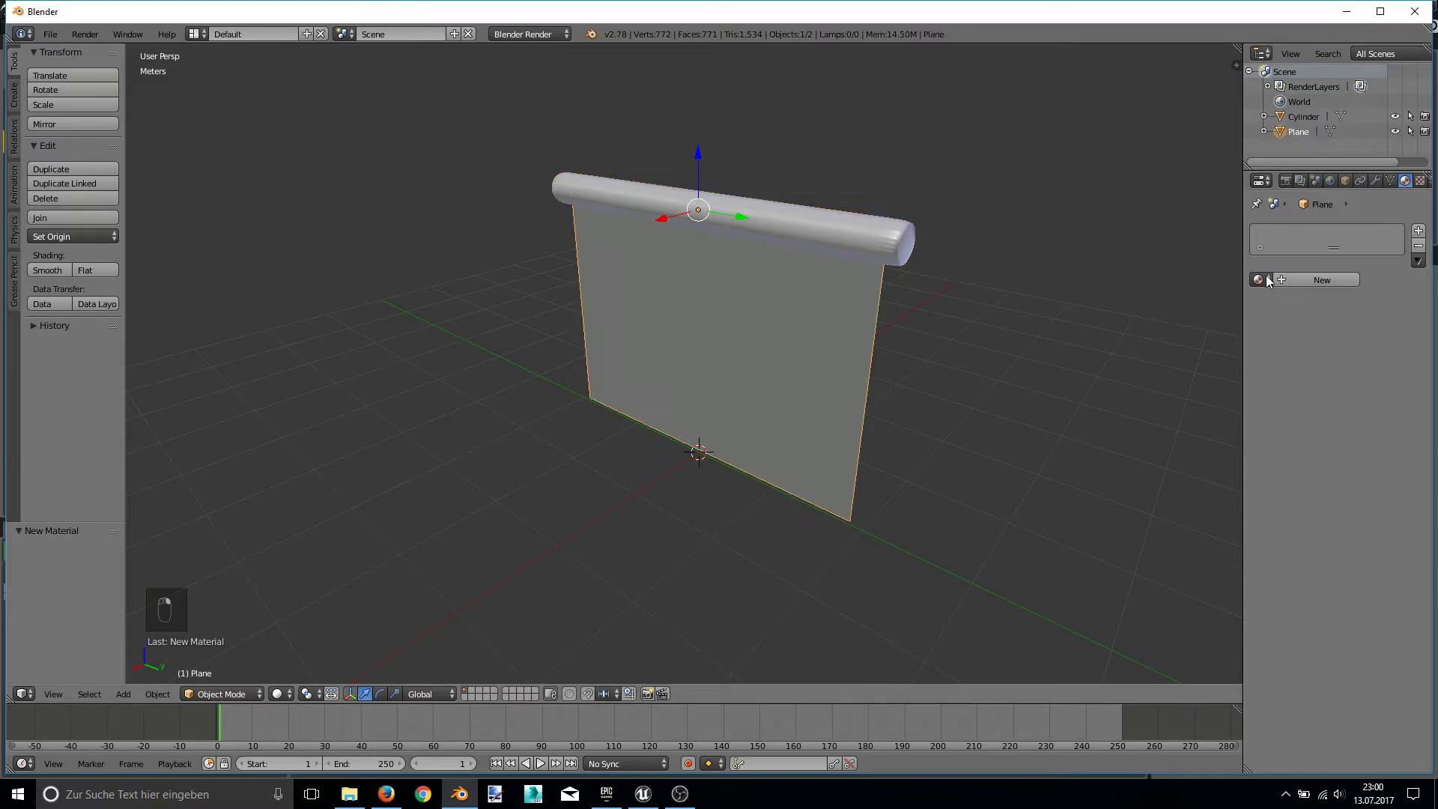
pyautogui.click(1325, 282)
pyautogui.doubleClick(1316, 238)
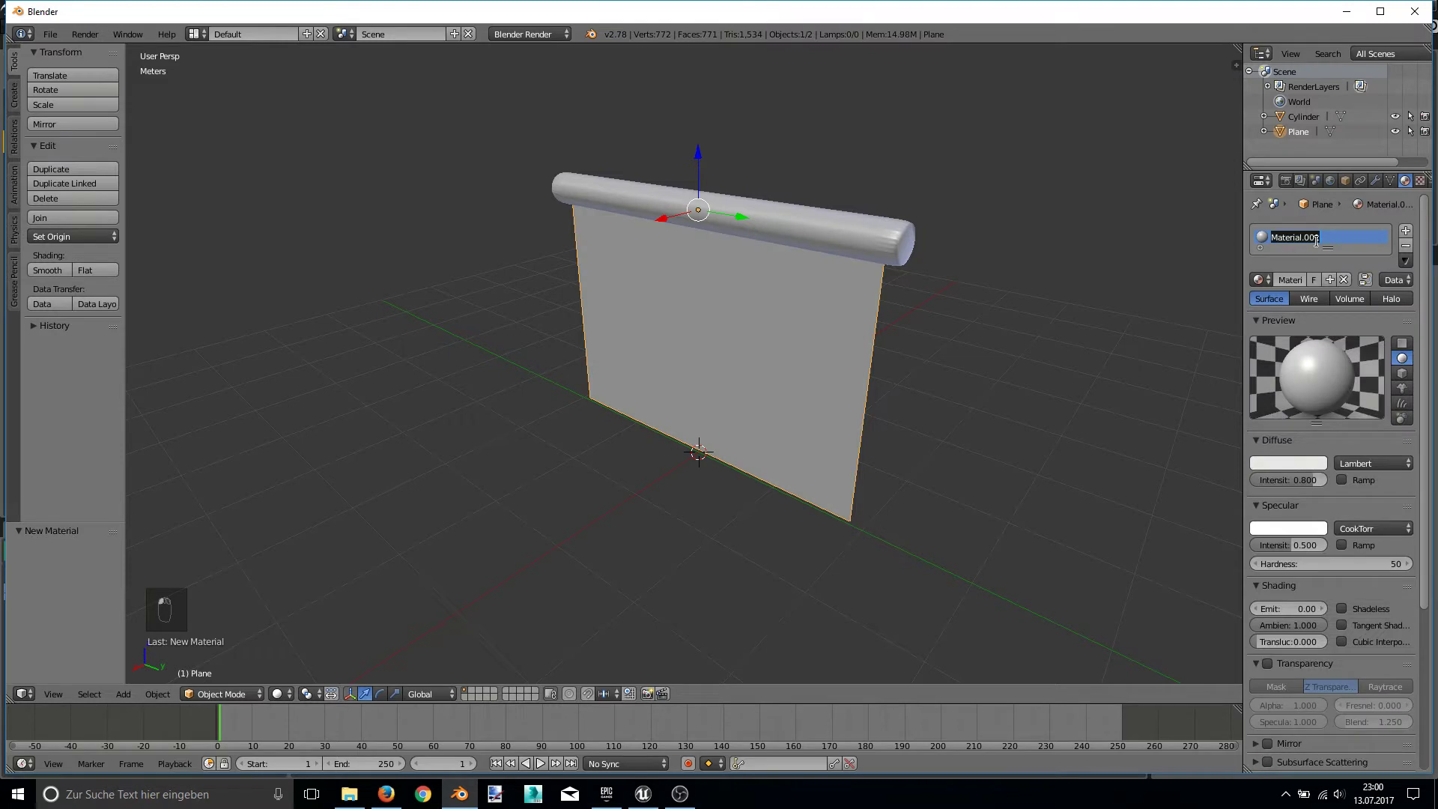
pyautogui.write('flag_mat')
pyautogui.press('Return')
pyautogui.moveTo(985, 351); pyautogui.dragTo(883, 334, button='middle')
pyautogui.rightClick(807, 236)
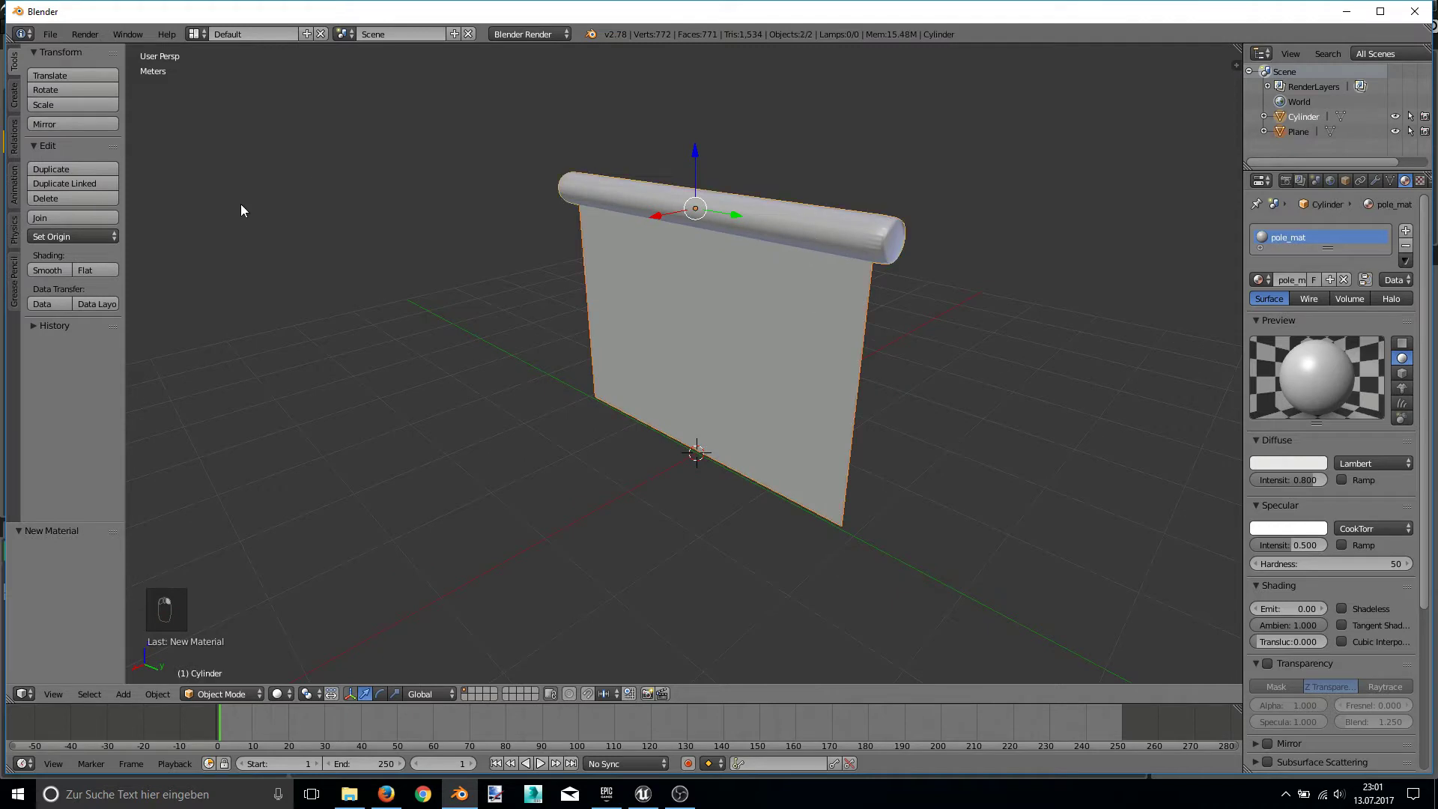
# - Join the flag and pole into one object and add a UV sphere
pyautogui.click(96, 217)
pyautogui.moveTo(538, 302)
pyautogui.mouseDown(button='middle')
pyautogui.moveTo(626, 236)
pyautogui.moveTo(687, 260)
pyautogui.moveTo(672, 286)
pyautogui.moveTo(706, 308)
pyautogui.moveTo(689, 319)
pyautogui.moveTo(724, 264)
pyautogui.mouseUp(button='middle')
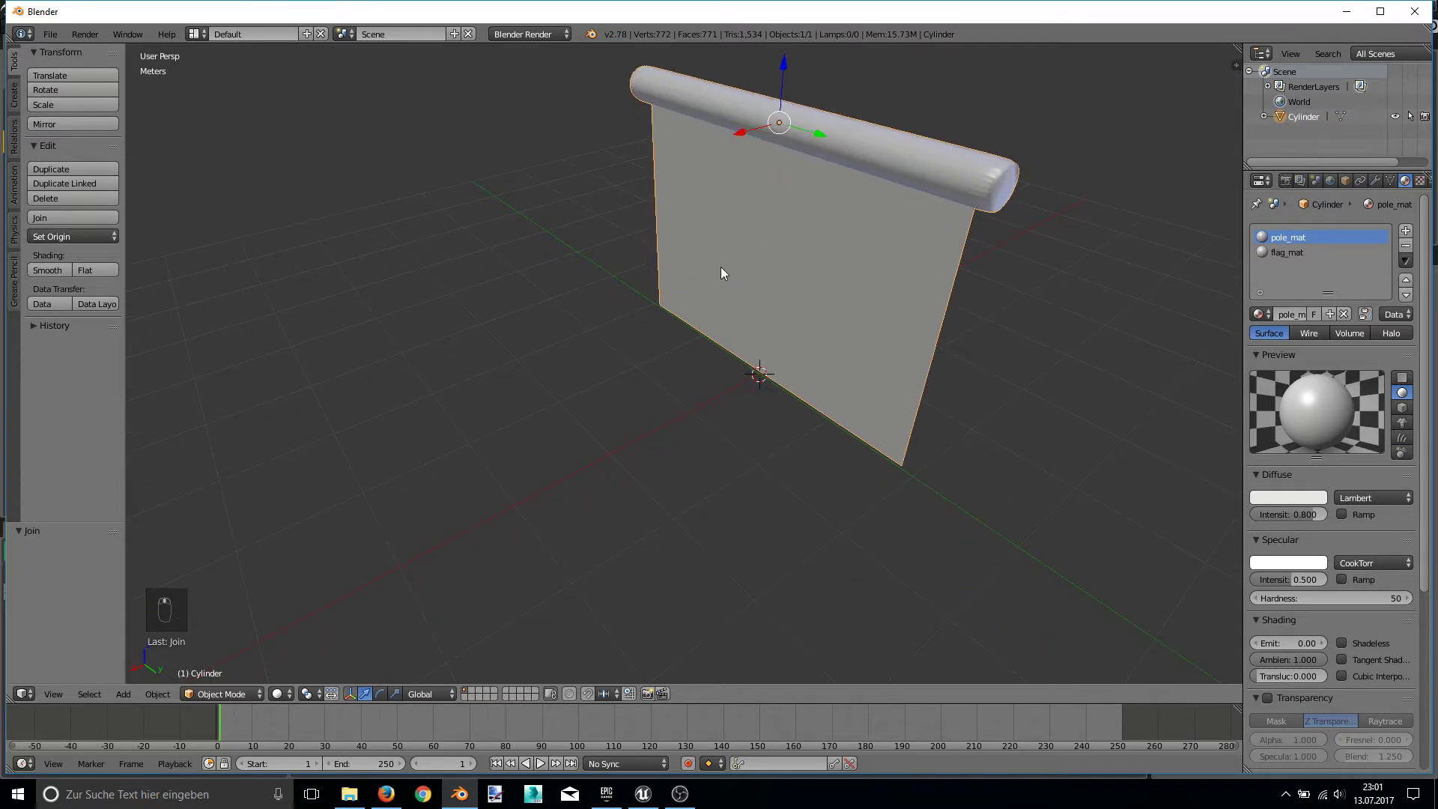
pyautogui.hotkey('shift', 'a')
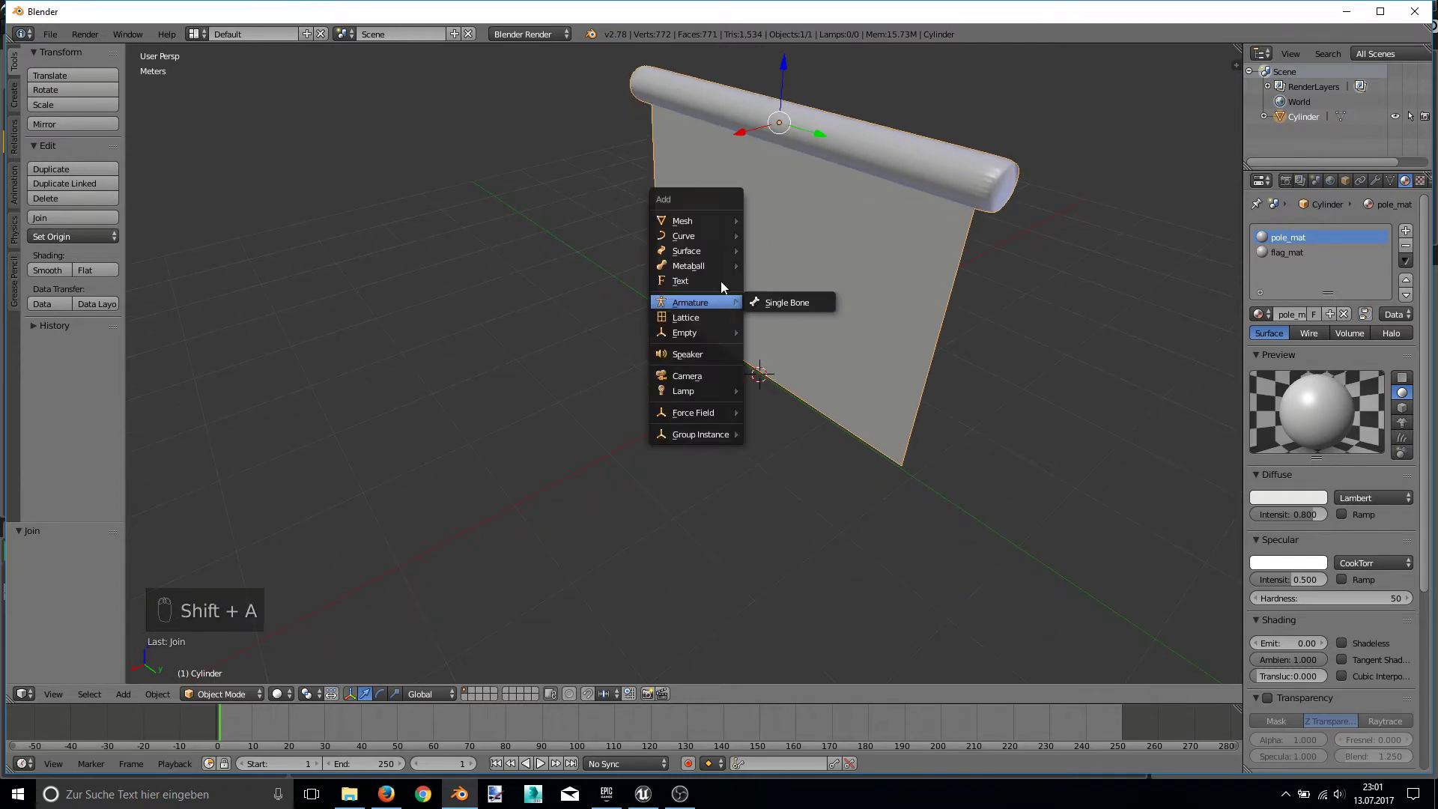
pyautogui.moveTo(683, 221)
pyautogui.click(815, 268)
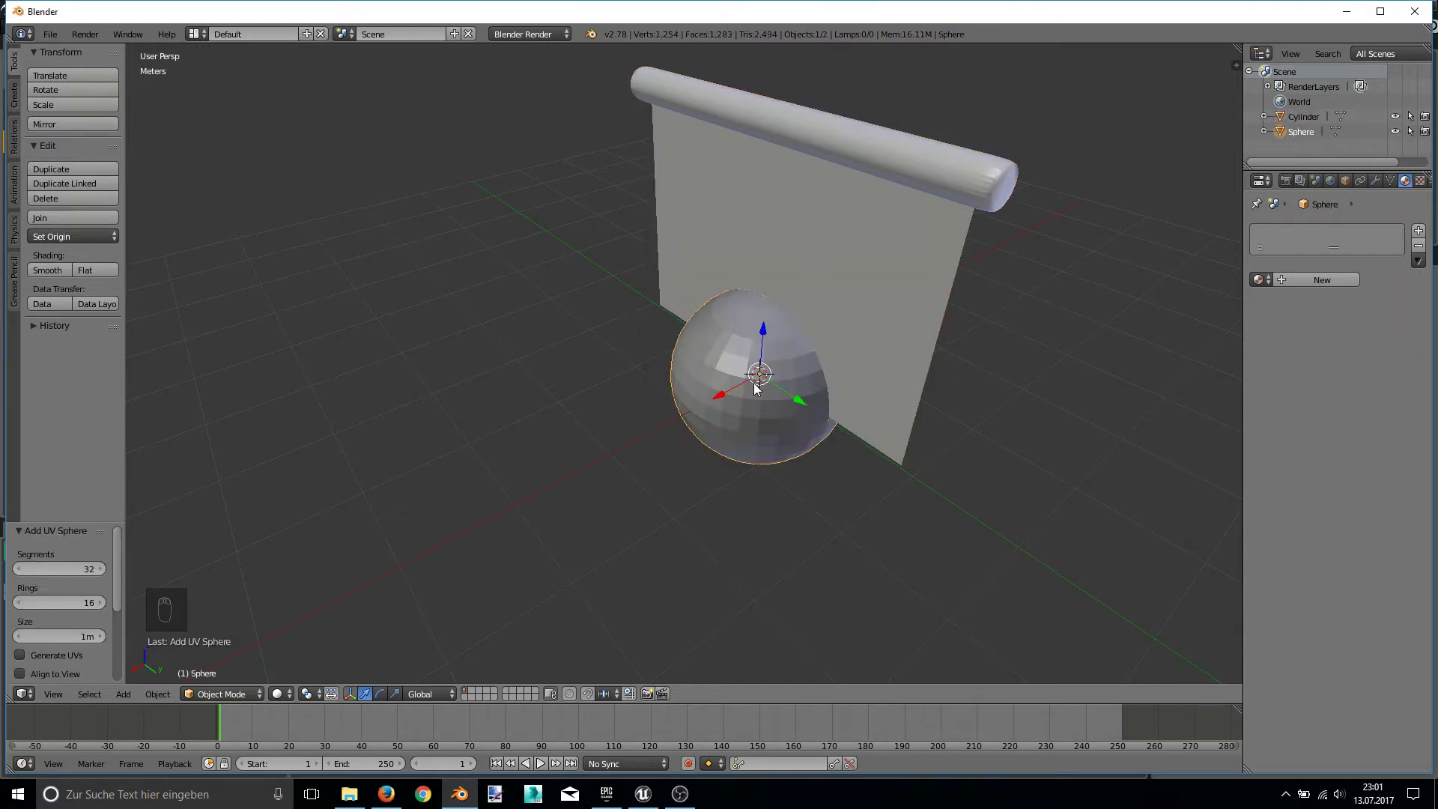
# - Shrink the sphere, lift it, and give it smooth shading
pyautogui.moveTo(721, 396); pyautogui.dragTo(568, 475)
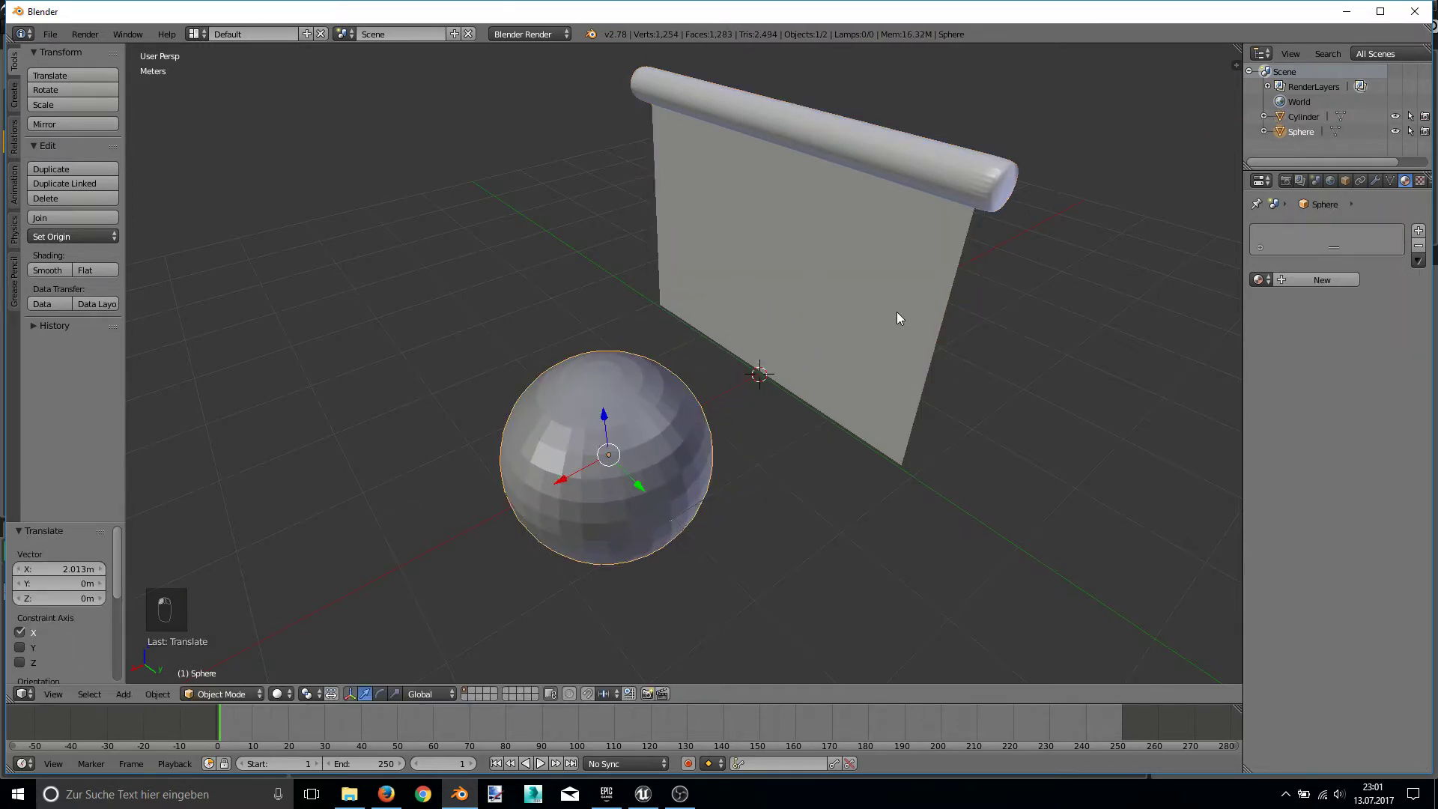
pyautogui.press('s')
pyautogui.click(757, 379)
pyautogui.moveTo(602, 416); pyautogui.dragTo(592, 358)
pyautogui.click(42, 273)
pyautogui.moveTo(492, 306)
pyautogui.mouseDown(button='middle')
pyautogui.moveTo(471, 277)
pyautogui.moveTo(933, 297)
pyautogui.mouseUp(button='middle')
pyautogui.press('s')
pyautogui.click(888, 304)
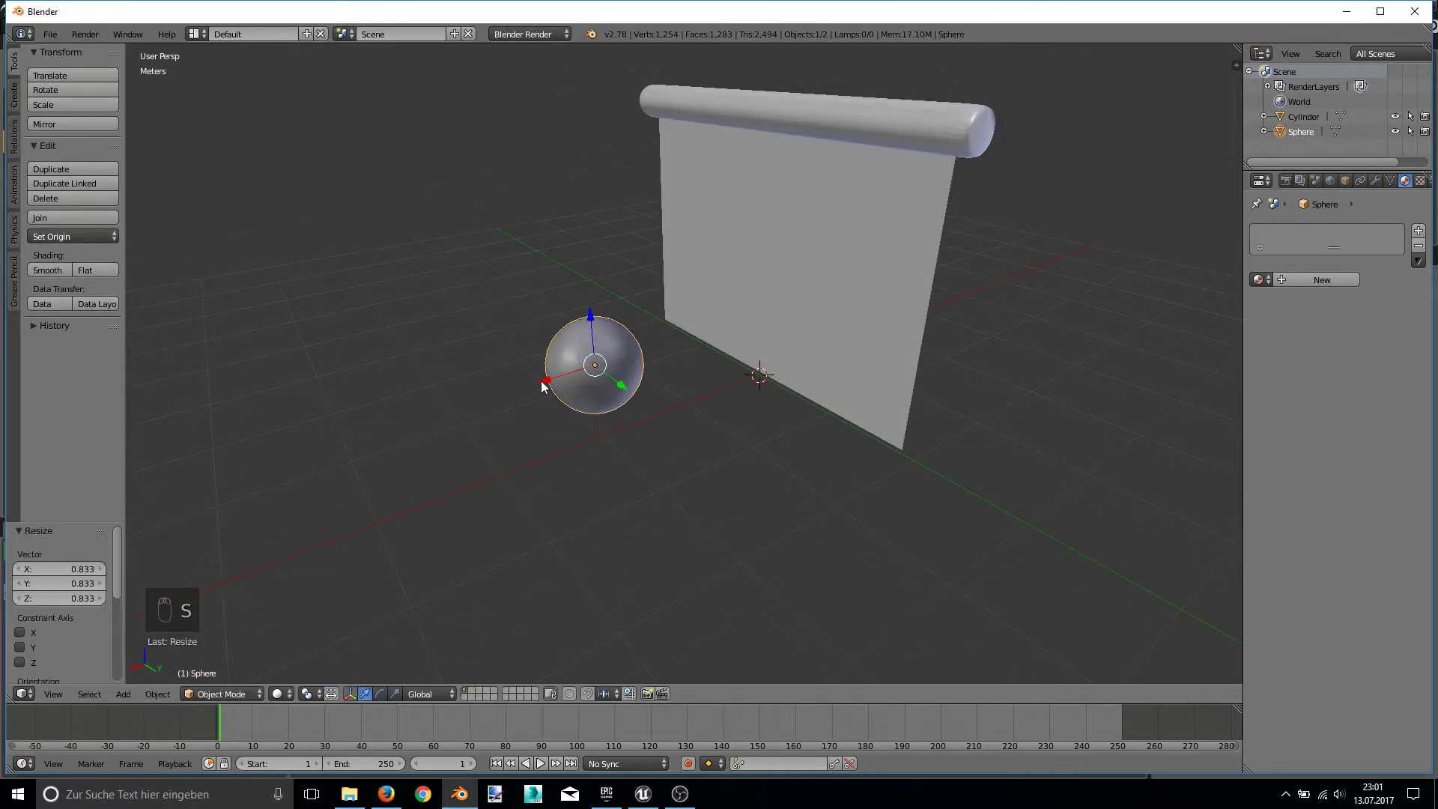
# - Move the ball along Y so it sits beside the flag
pyautogui.moveTo(544, 387); pyautogui.dragTo(508, 396)
pyautogui.moveTo(643, 398); pyautogui.dragTo(642, 397, button='middle')
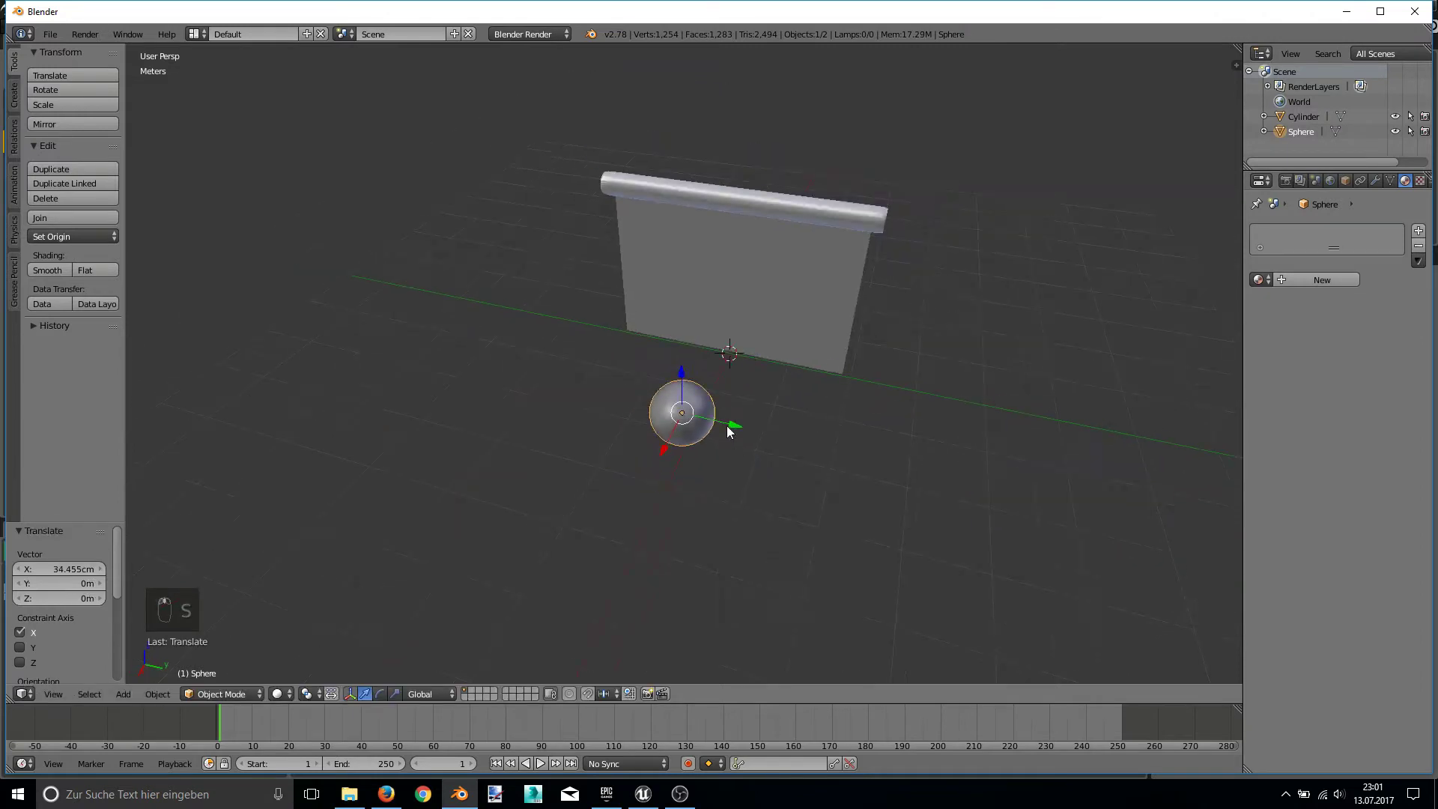
pyautogui.press('g')
pyautogui.press('y')
pyautogui.click(617, 405)
pyautogui.press('g')
pyautogui.press('y')
pyautogui.click(760, 421)
pyautogui.moveTo(760, 420)
pyautogui.mouseDown(button='middle')
pyautogui.moveTo(614, 327)
pyautogui.moveTo(671, 323)
pyautogui.moveTo(623, 340)
pyautogui.moveTo(677, 318)
pyautogui.mouseUp(button='middle')
pyautogui.scroll(3, 613, 327)
pyautogui.scroll(-1, 670, 322)
pyautogui.scroll(-1, 622, 340)
pyautogui.scroll(1, 674, 312)
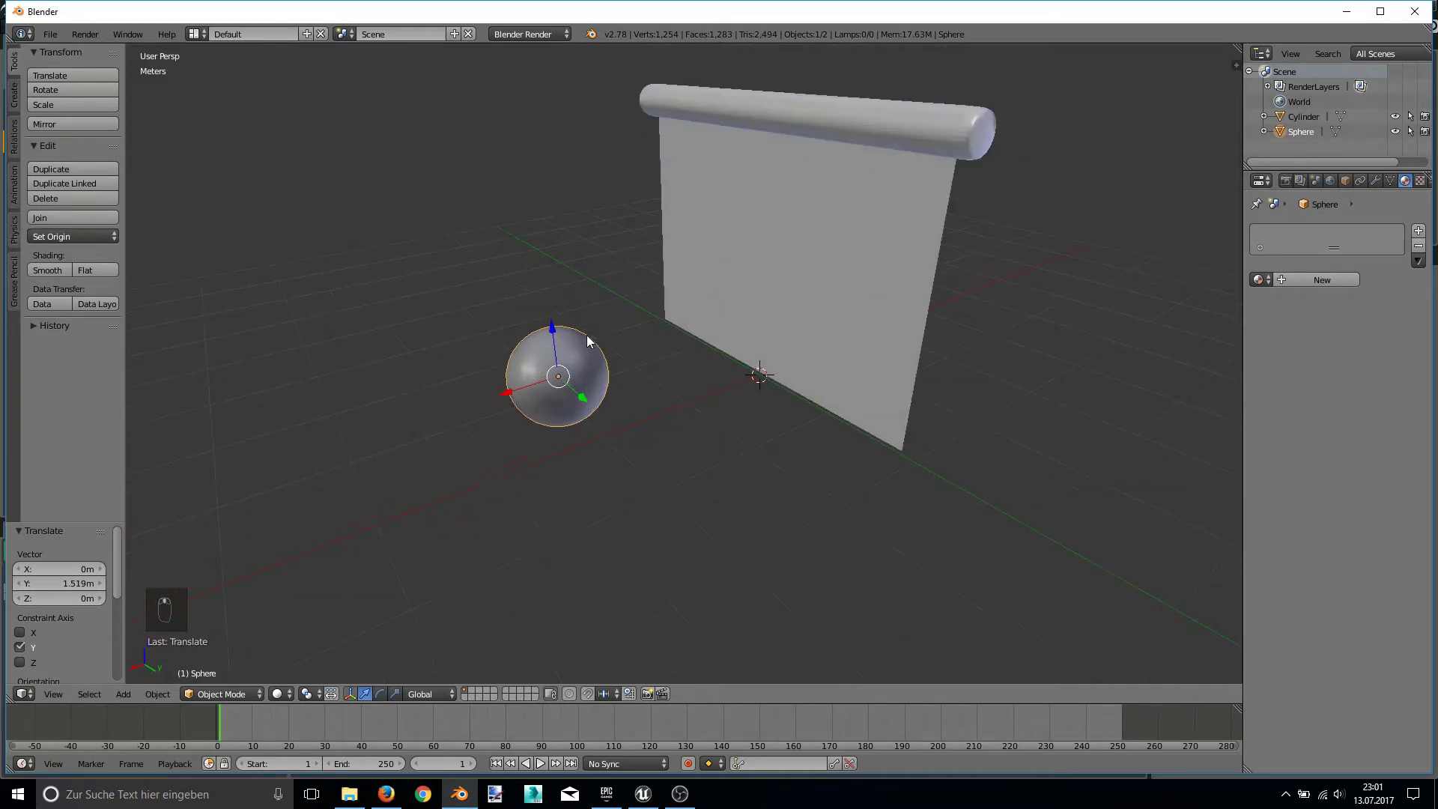
# - Give the ball a new material named ball_mat and join it with the flag and pole
pyautogui.click(1322, 280)
pyautogui.doubleClick(1331, 237)
pyautogui.write('ball_mat')
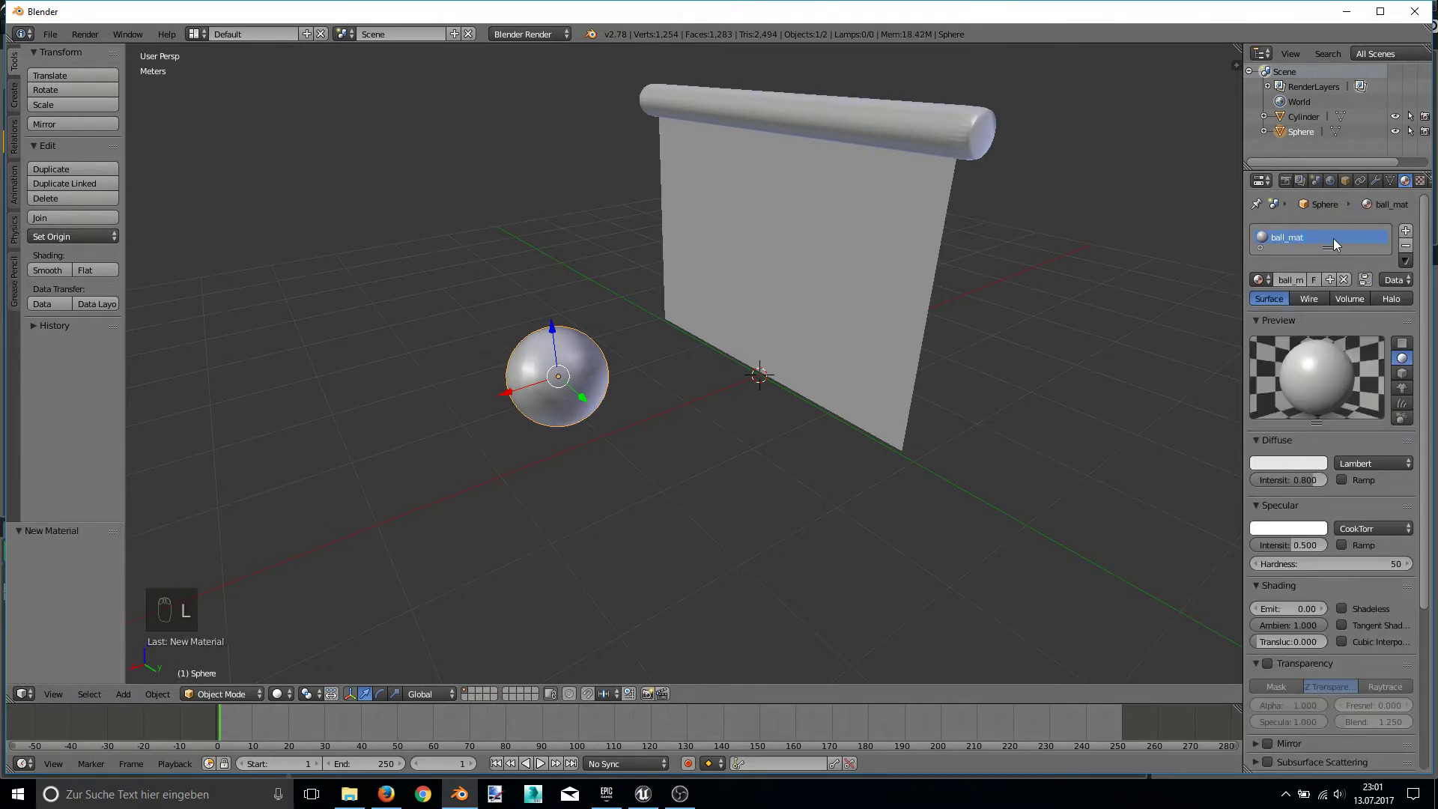
pyautogui.press('Return')
pyautogui.moveTo(1180, 219)
pyautogui.mouseDown(button='middle')
pyautogui.moveTo(989, 200)
pyautogui.moveTo(817, 249)
pyautogui.mouseUp(button='middle')
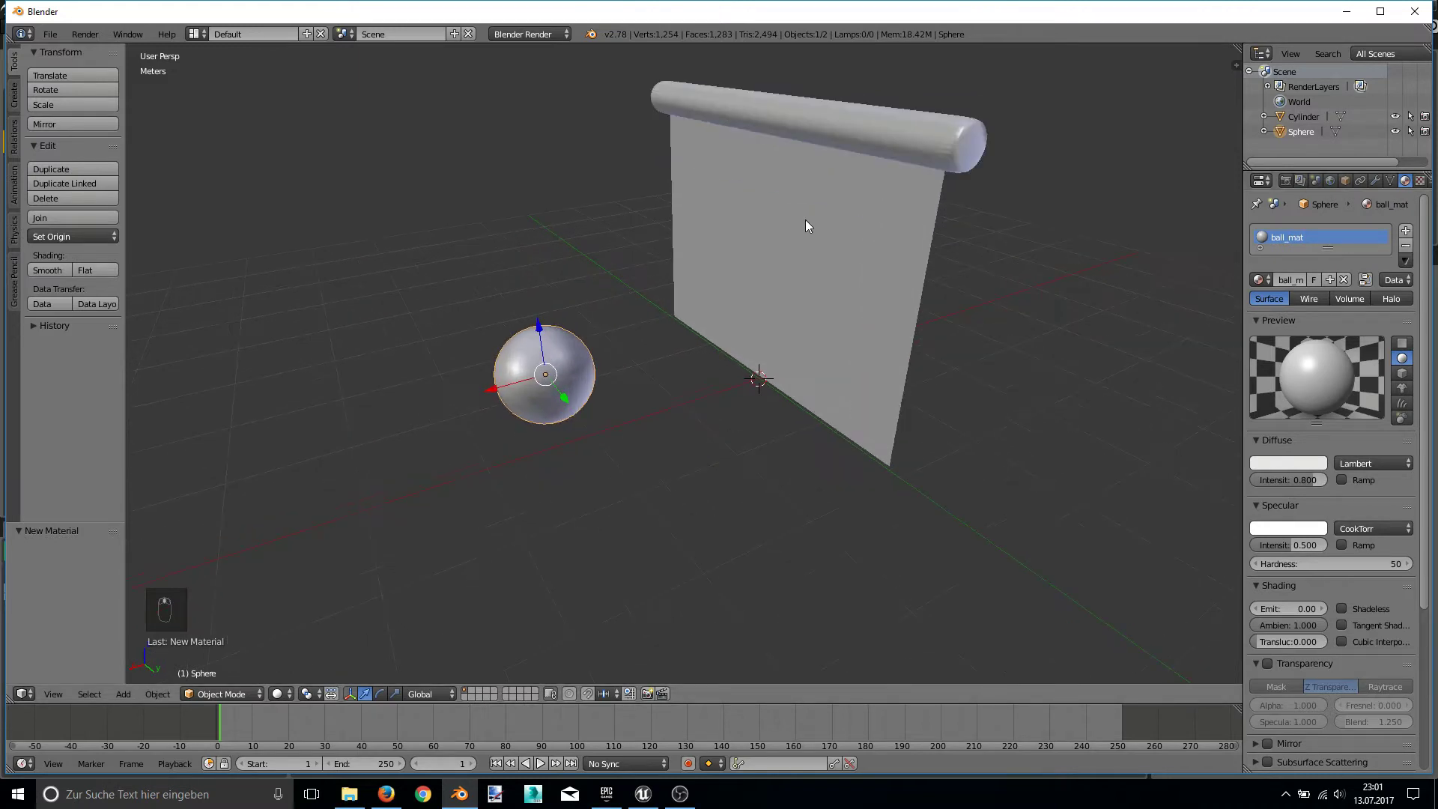
pyautogui.rightClick(808, 220)
pyautogui.keyDown('shift'); pyautogui.rightClick(557, 363); pyautogui.keyUp('shift')
pyautogui.click(95, 218)
pyautogui.moveTo(437, 247)
pyautogui.mouseDown(button='middle')
pyautogui.moveTo(591, 273)
pyautogui.moveTo(765, 276)
pyautogui.mouseUp(button='middle')
pyautogui.scroll(2, 597, 273)
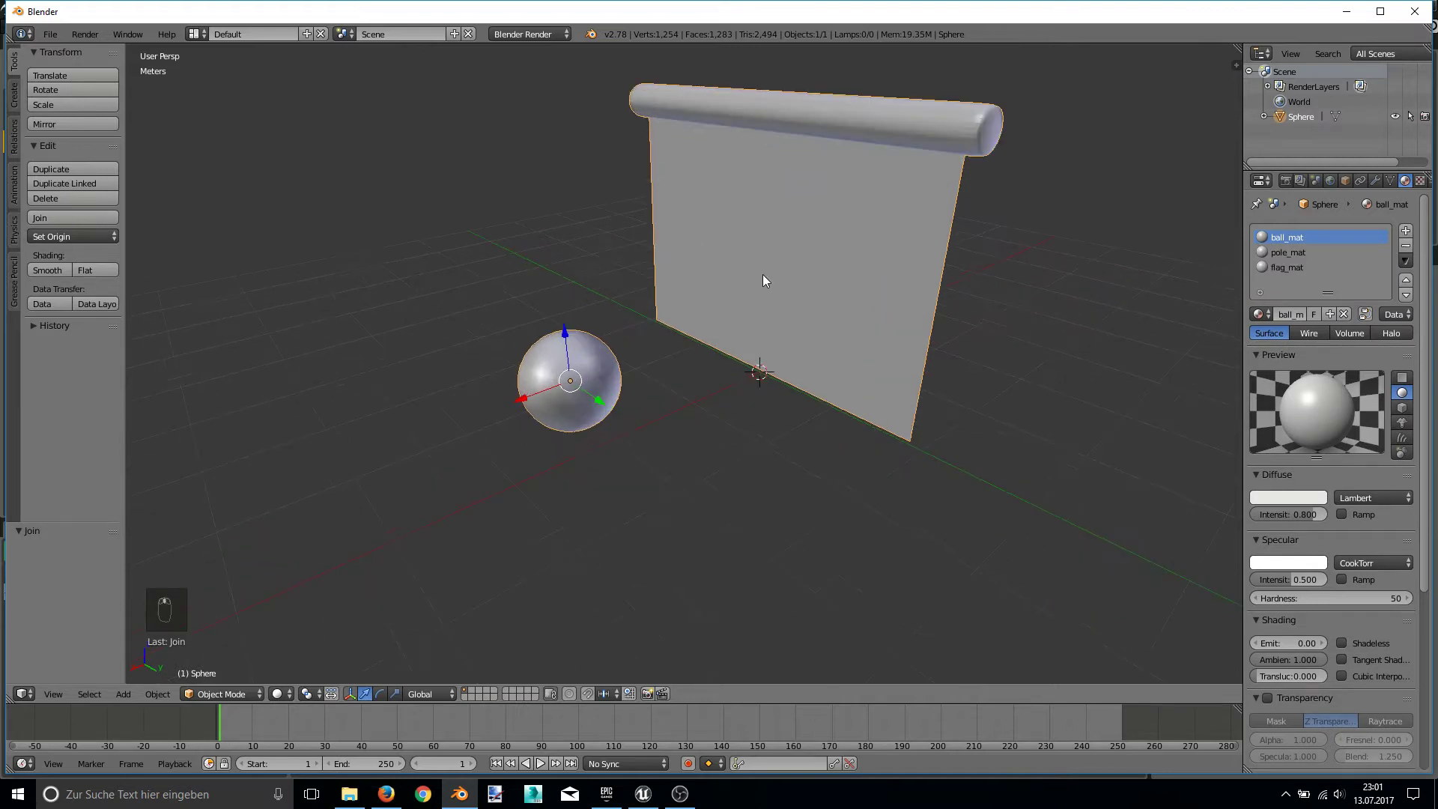
# - Recentre the view, add an armature, and switch to front orthographic view (Numpad 1, 5)
pyautogui.moveTo(763, 275); pyautogui.dragTo(755, 289, button='middle')
pyautogui.hotkey('shift', 'c')
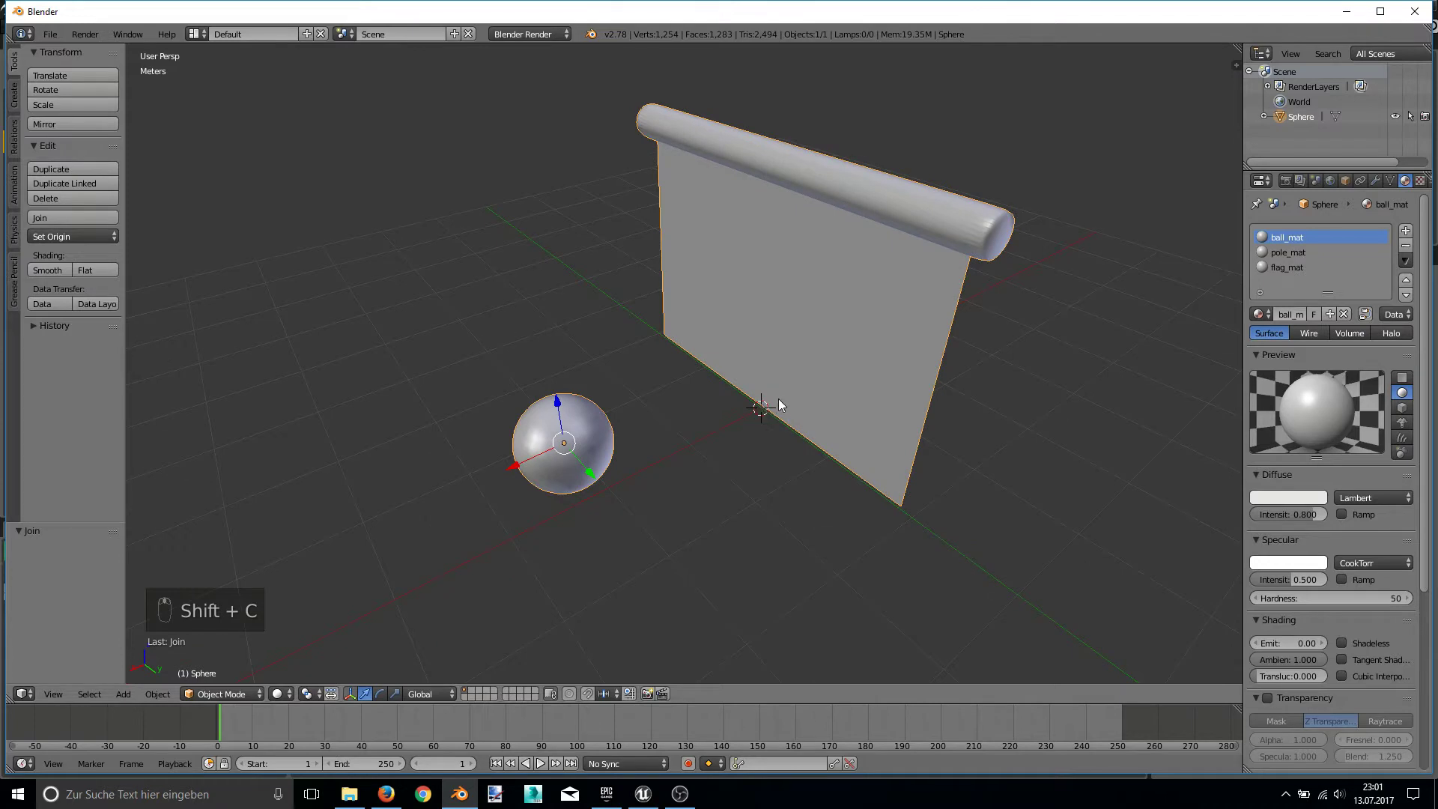
pyautogui.hotkey('shift', 'a')
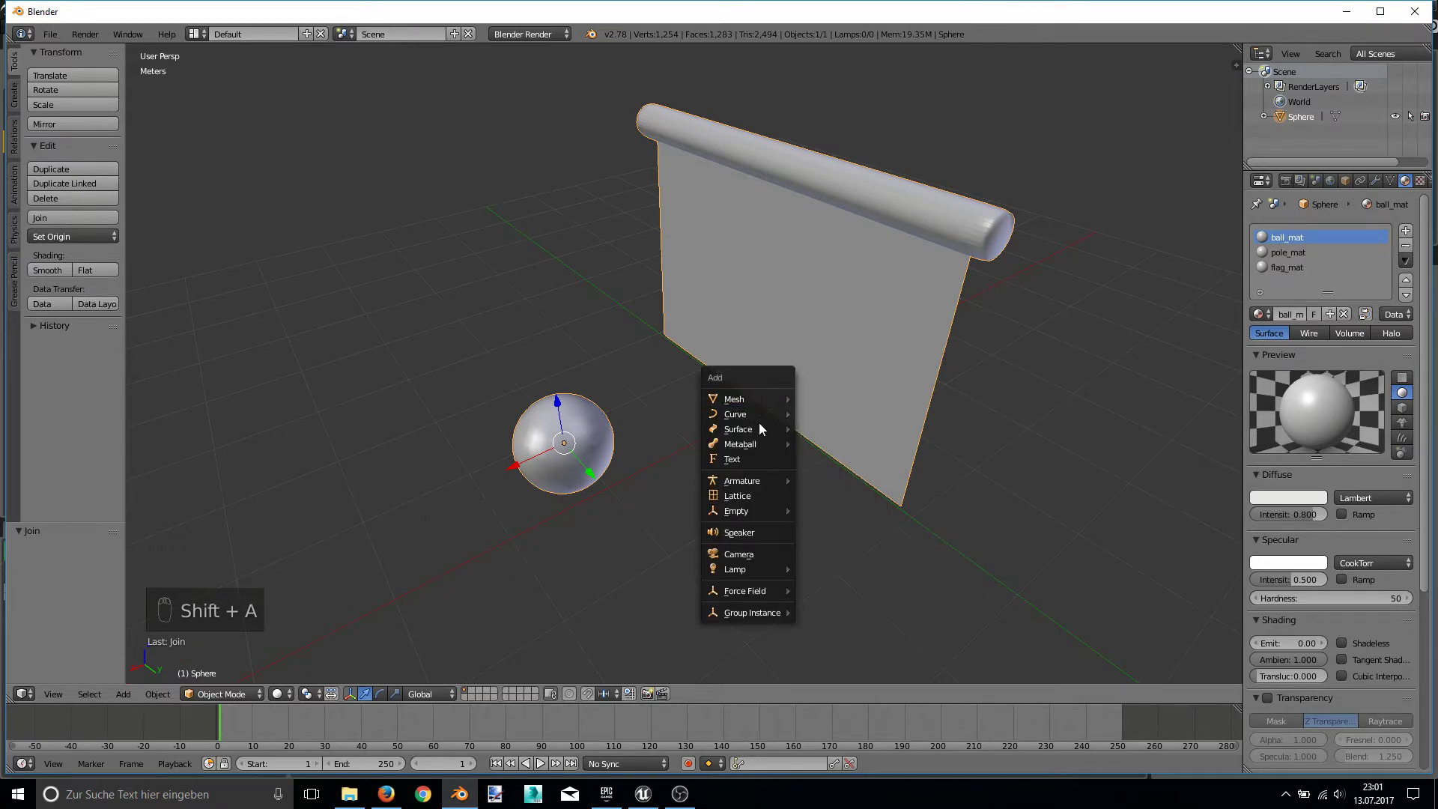
pyautogui.click(842, 484)
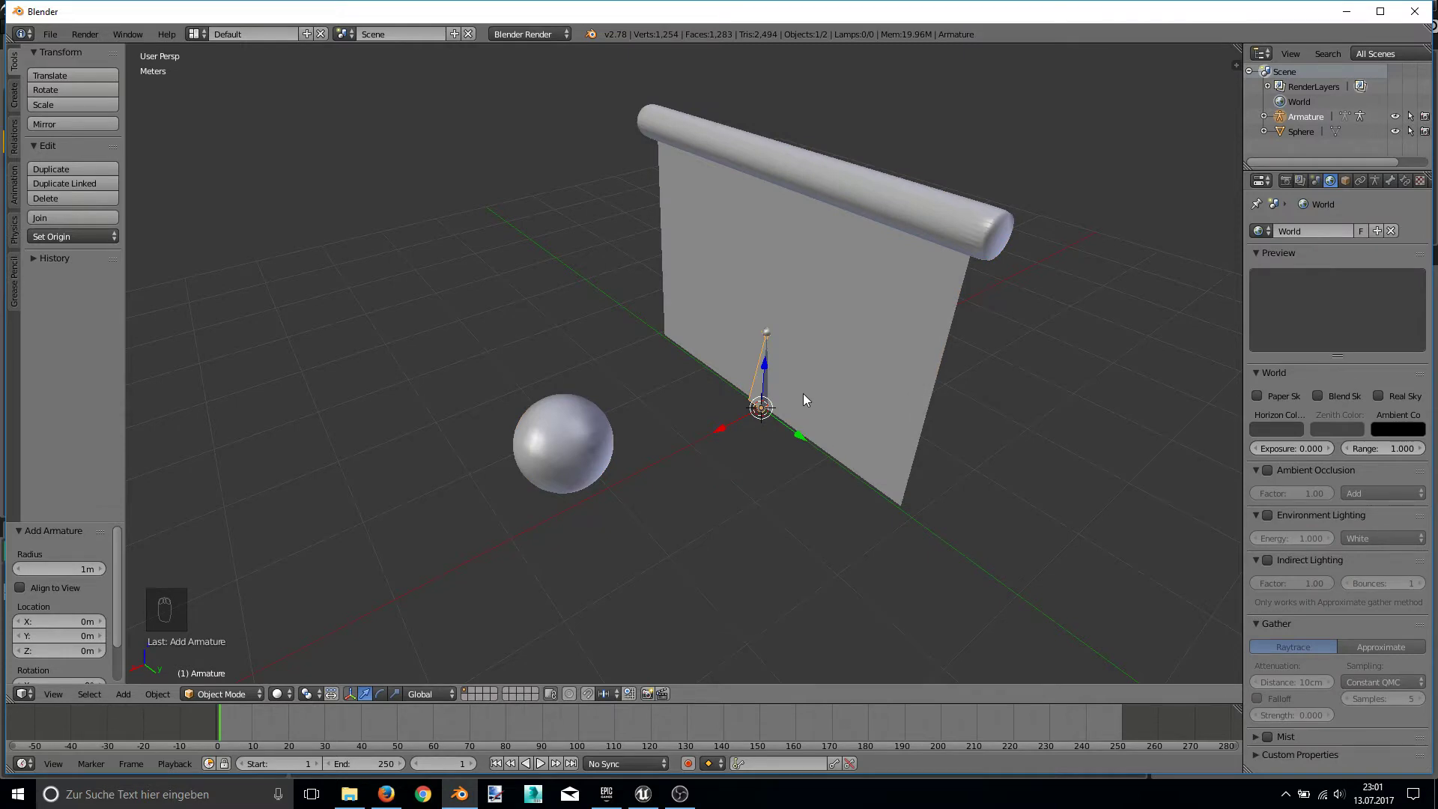
pyautogui.press('KP_1')
pyautogui.press('KP_5')
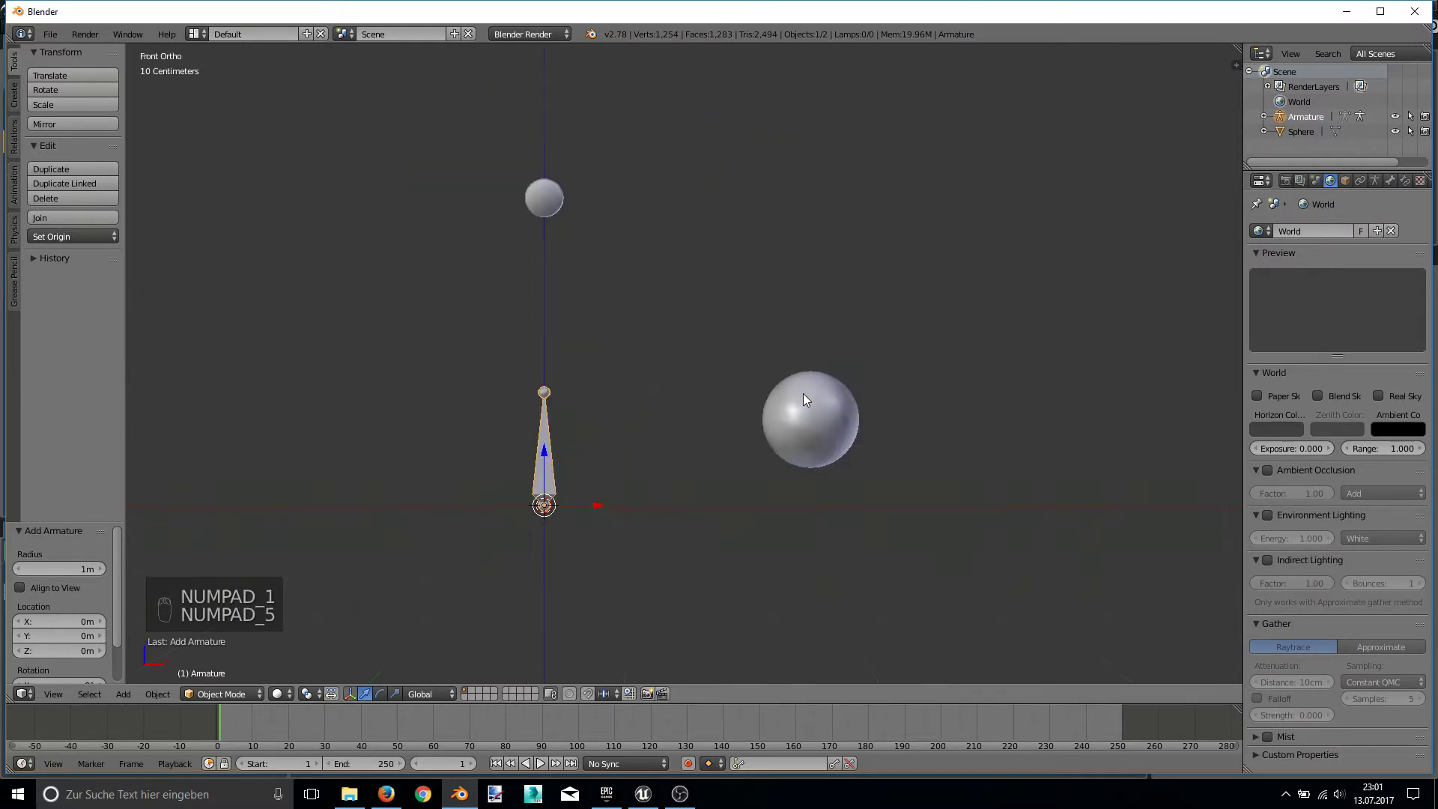
pyautogui.scroll(1, 546, 461)
pyautogui.scroll(1, 572, 415)
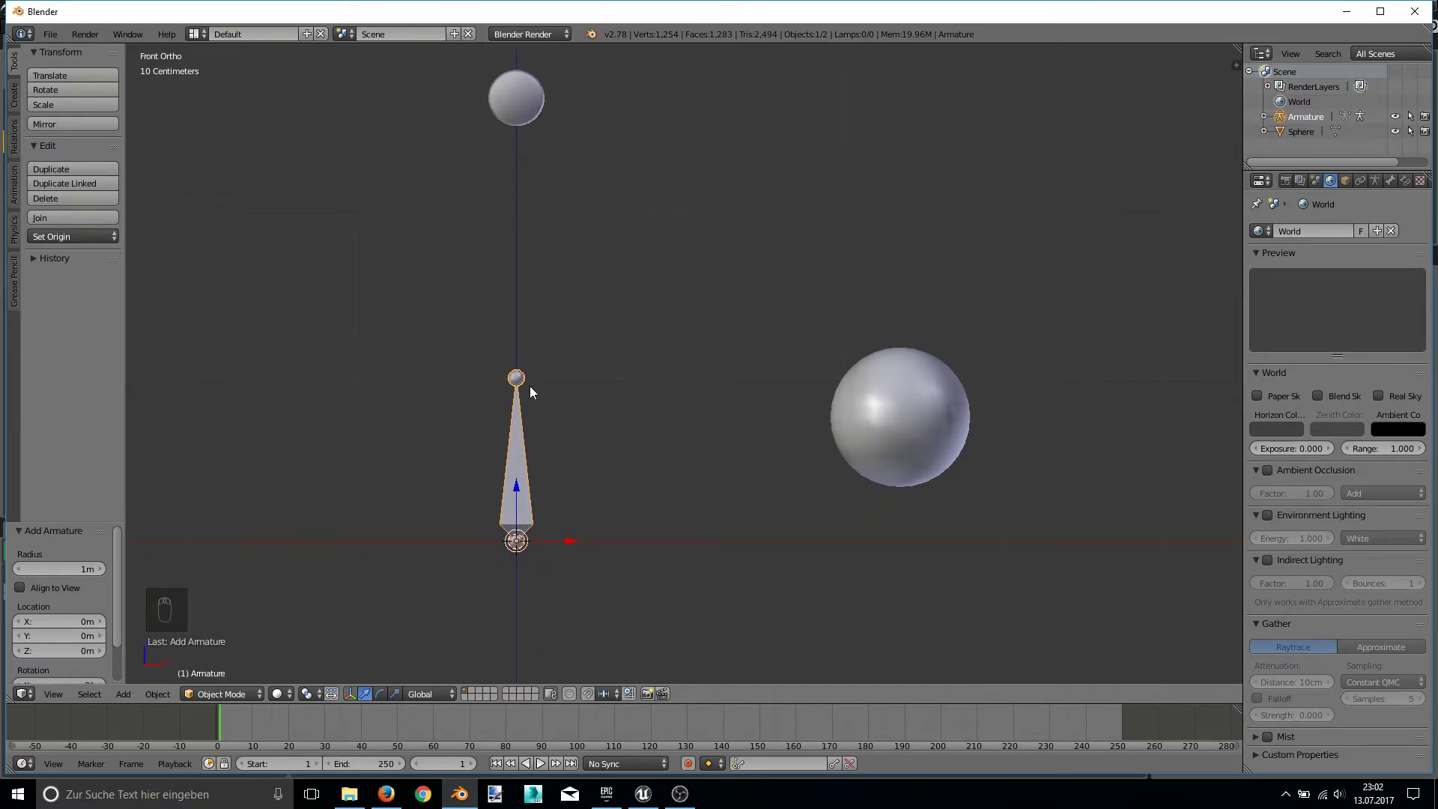
# - Extrude a second bone upward from the armature's tip in edit mode
pyautogui.press('Tab')
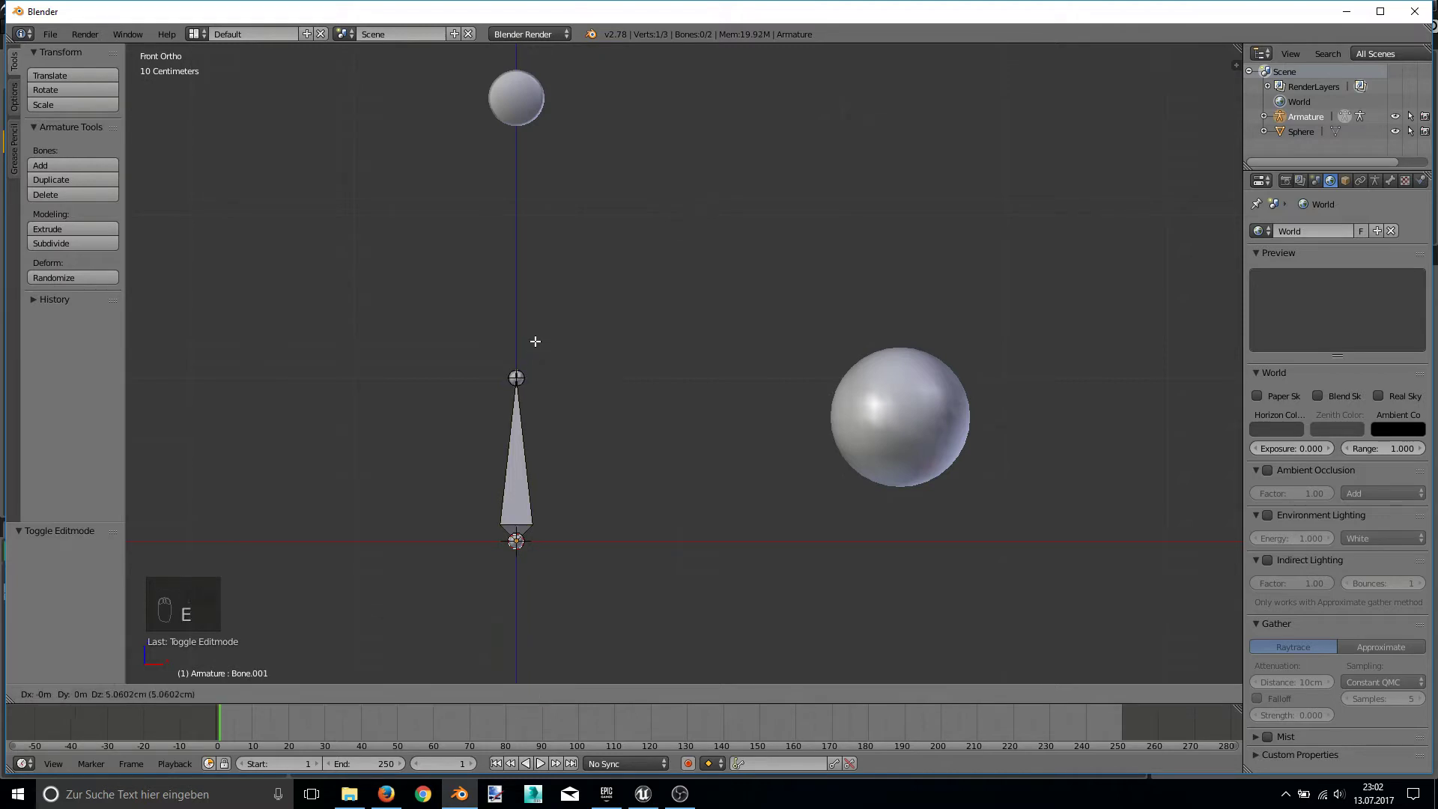
pyautogui.press('e')
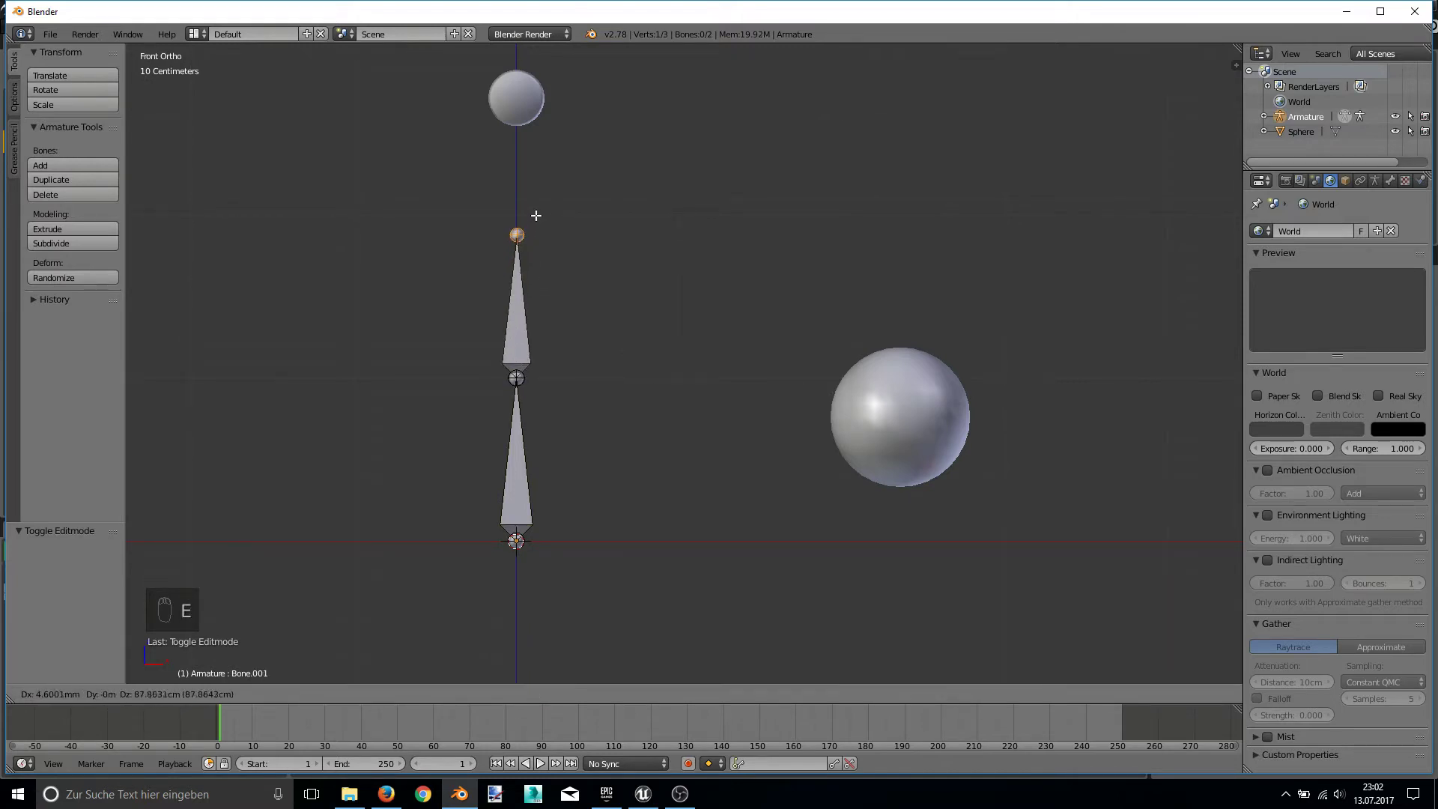
pyautogui.click(536, 216)
pyautogui.moveTo(594, 254)
pyautogui.mouseDown(button='middle')
pyautogui.moveTo(780, 295)
pyautogui.moveTo(674, 312)
pyautogui.moveTo(630, 404)
pyautogui.moveTo(614, 408)
pyautogui.moveTo(731, 446)
pyautogui.mouseUp(button='middle')
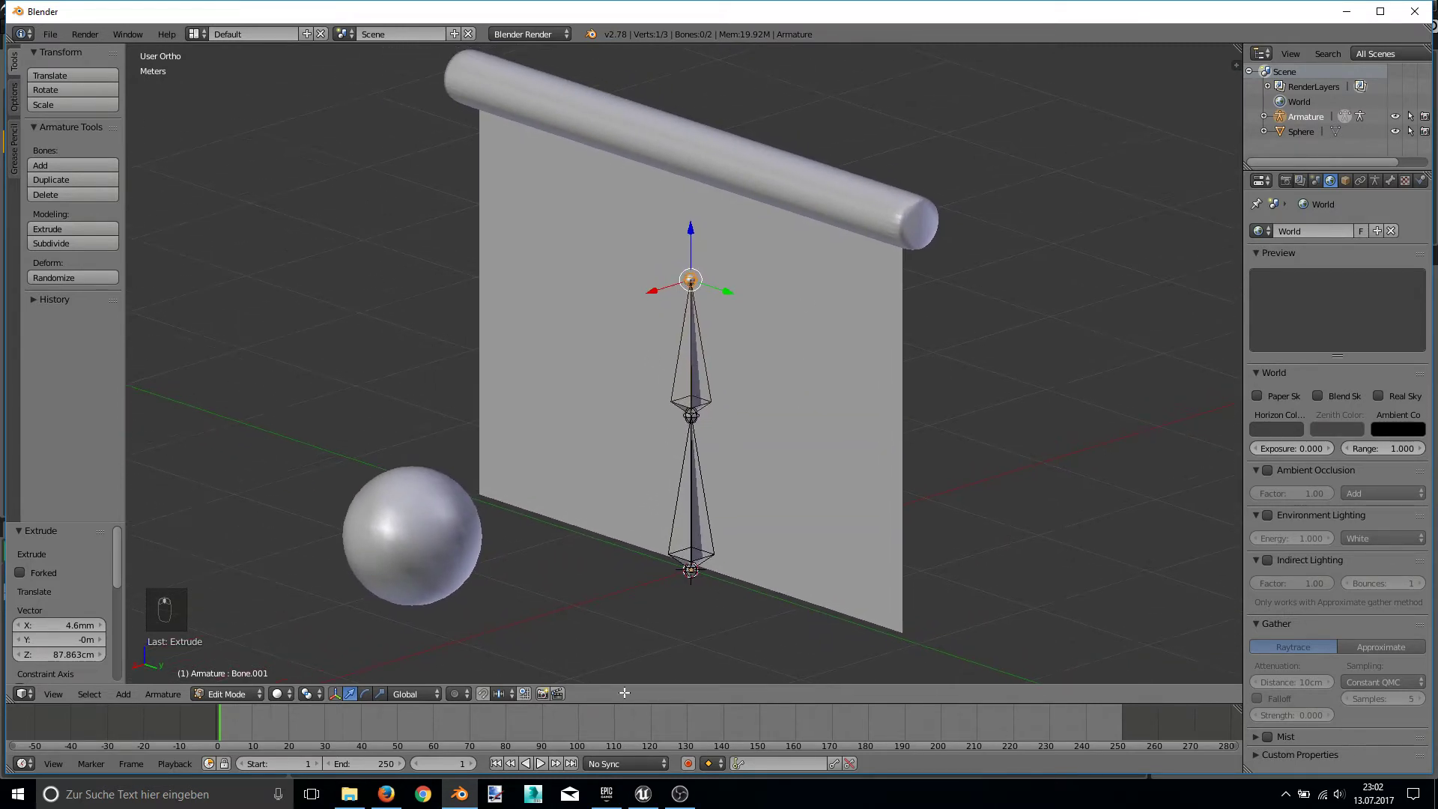
pyautogui.keyDown('shift'); pyautogui.moveTo(656, 354); pyautogui.dragTo(750, 237, button='middle'); pyautogui.keyUp('shift')
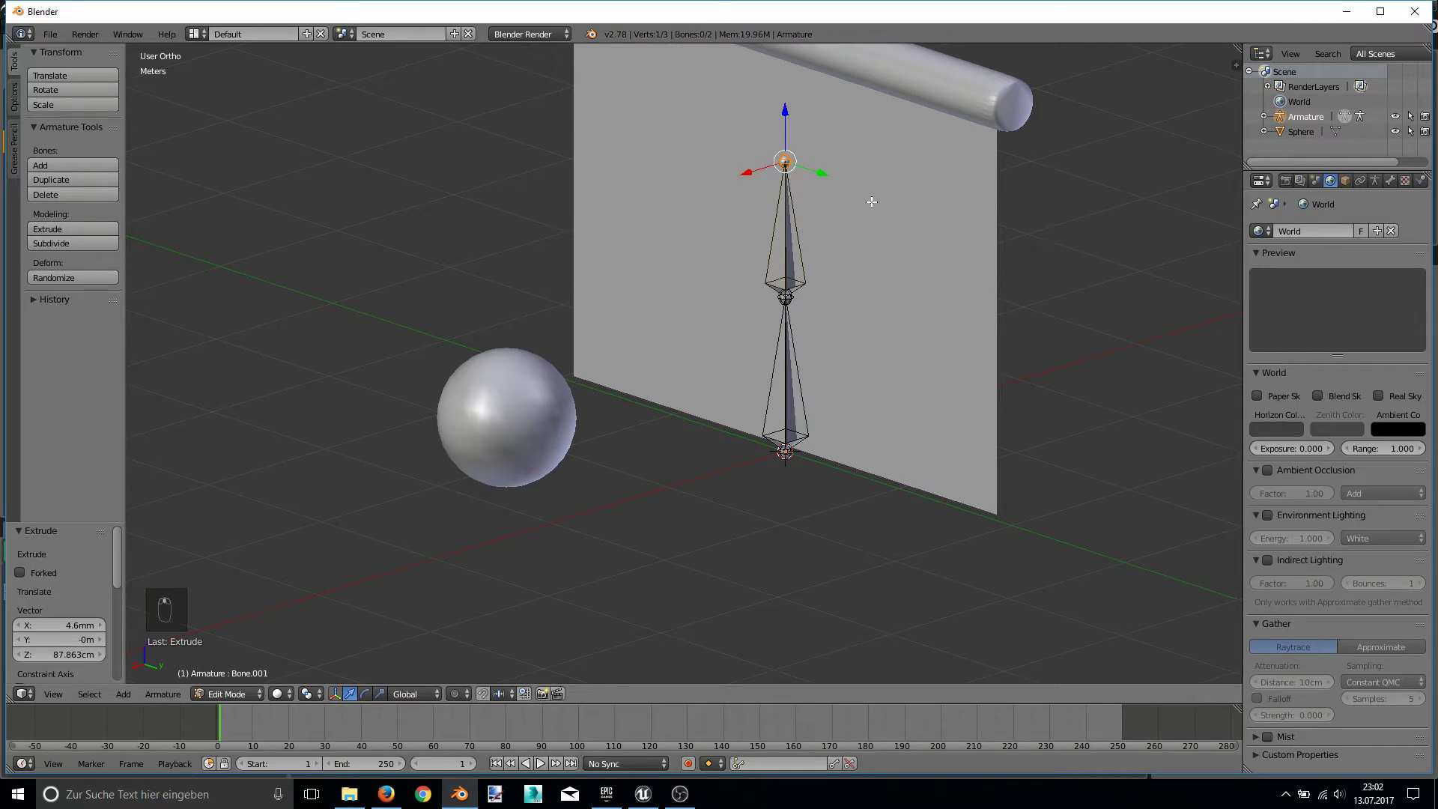
pyautogui.keyDown('shift'); pyautogui.moveTo(854, 170); pyautogui.dragTo(769, 245, button='middle'); pyautogui.keyUp('shift')
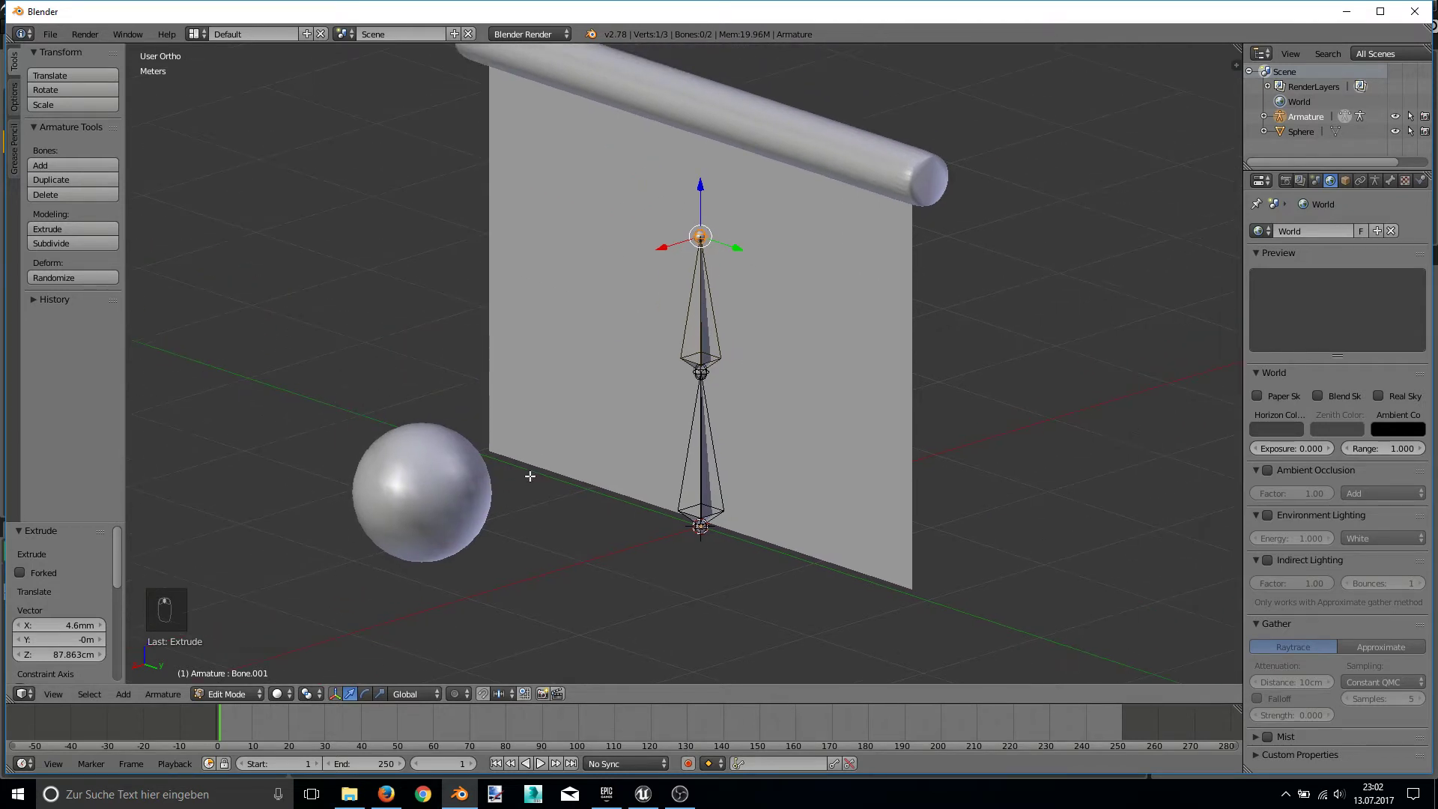
pyautogui.moveTo(397, 581)
pyautogui.keyDown('shift'); pyautogui.mouseDown(button='middle')
pyautogui.moveTo(577, 371)
pyautogui.moveTo(645, 375)
pyautogui.moveTo(605, 408)
pyautogui.moveTo(651, 454)
pyautogui.mouseUp(button='middle'); pyautogui.keyUp('shift')
# - Name the lower bone Polebone and the upper bone BallBone, then return to object mode
pyautogui.rightClick(639, 409)
pyautogui.click(1389, 182)
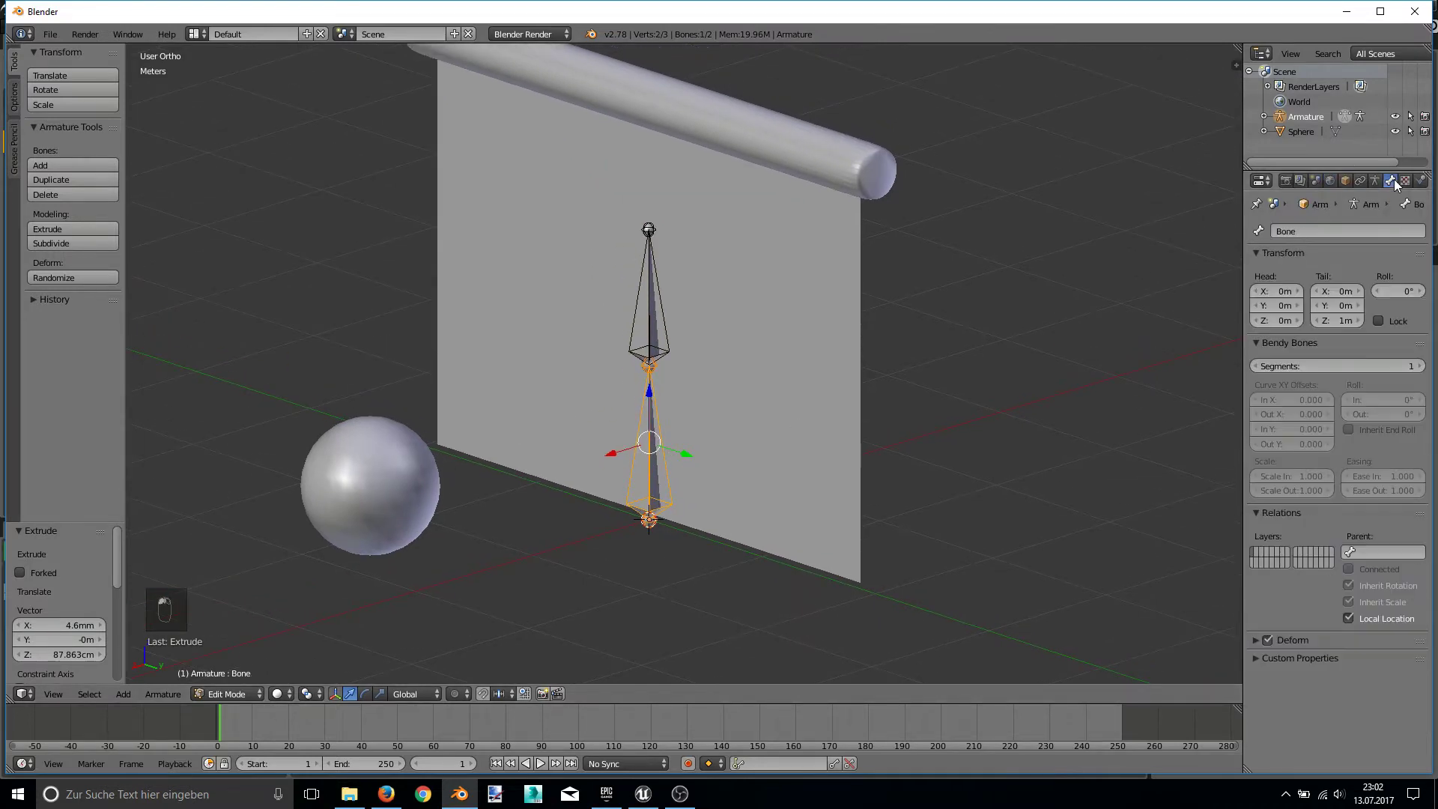
pyautogui.click(1343, 233)
pyautogui.write('Pole')
pyautogui.write('bone')
pyautogui.press('Return')
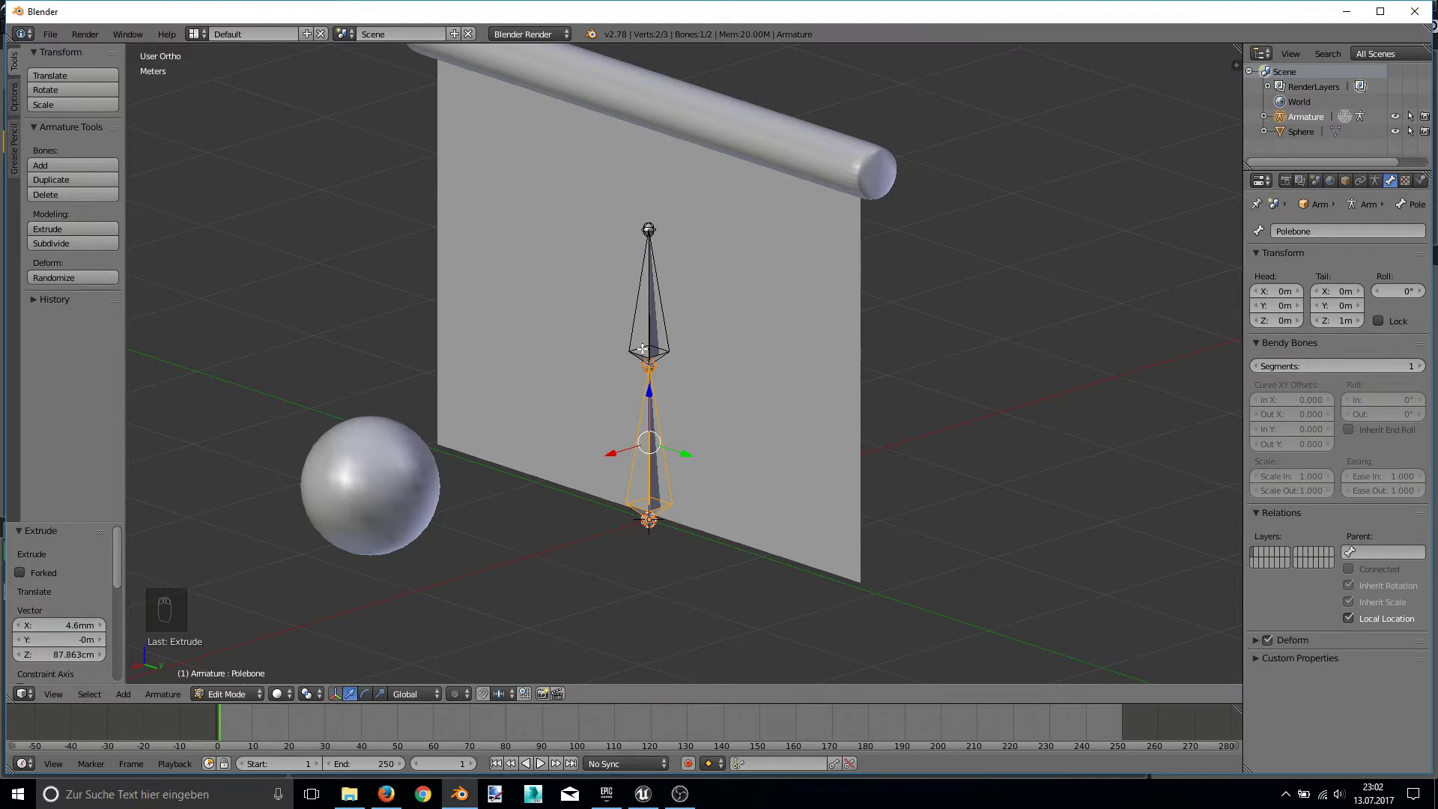
pyautogui.rightClick(645, 346)
pyautogui.click(1346, 233)
pyautogui.write('BallBone')
pyautogui.press('Return')
pyautogui.moveTo(1104, 120)
pyautogui.keyDown('shift'); pyautogui.mouseDown(button='middle')
pyautogui.moveTo(786, 233)
pyautogui.moveTo(764, 292)
pyautogui.mouseUp(button='middle'); pyautogui.keyUp('shift')
pyautogui.scroll(-1, 786, 233)
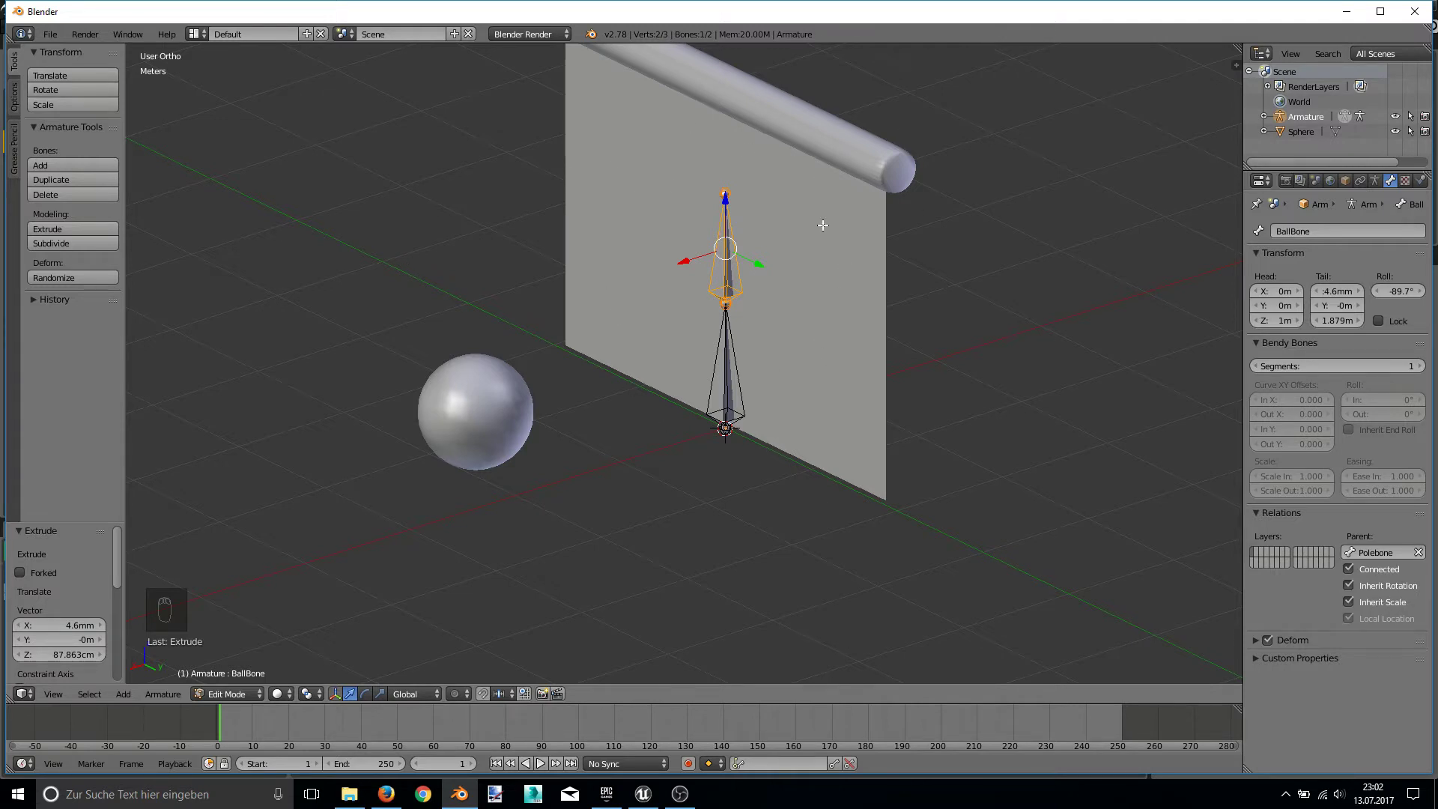
pyautogui.press('Tab')
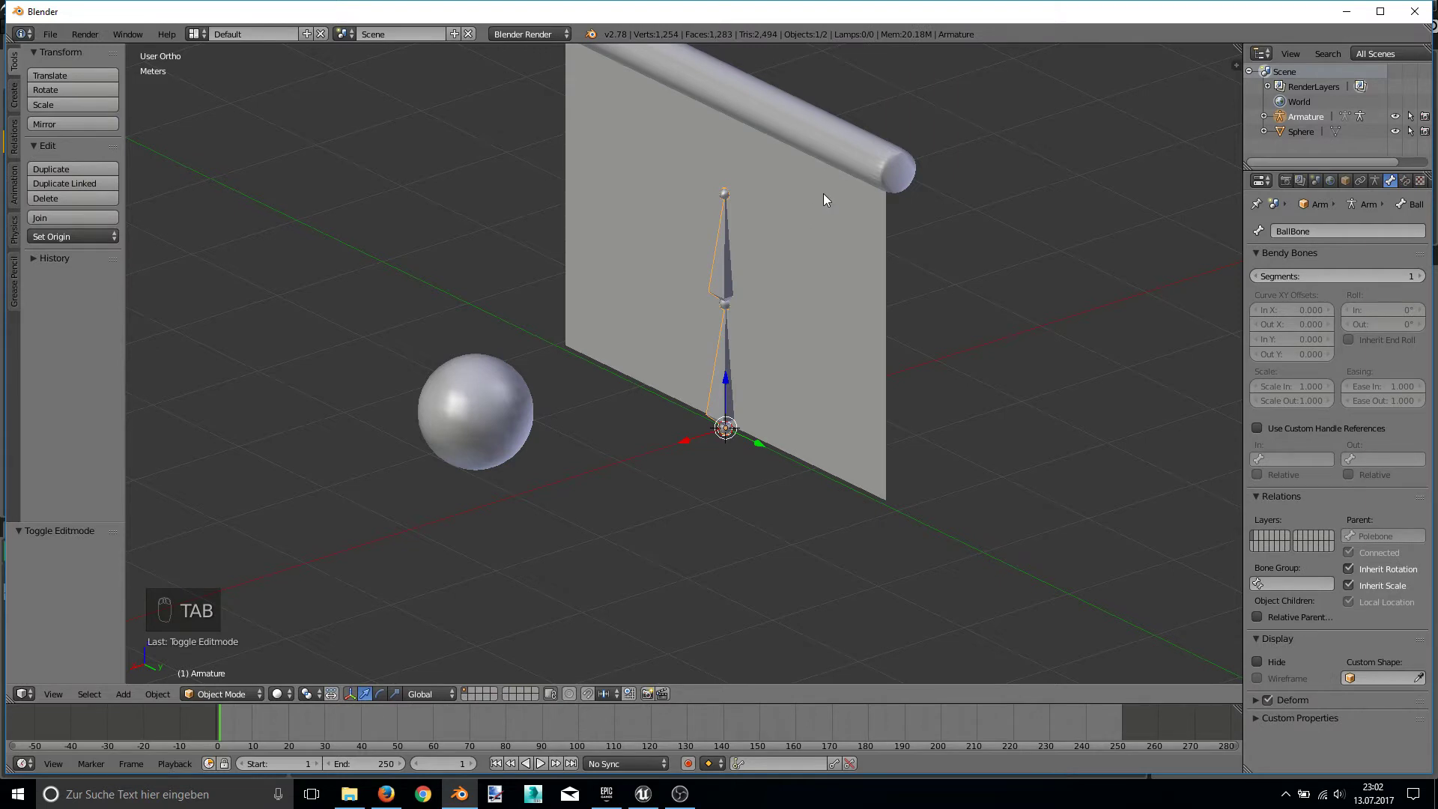
# - Parent the flag-and-ball mesh to the armature With Empty Groups
pyautogui.rightClick(823, 194)
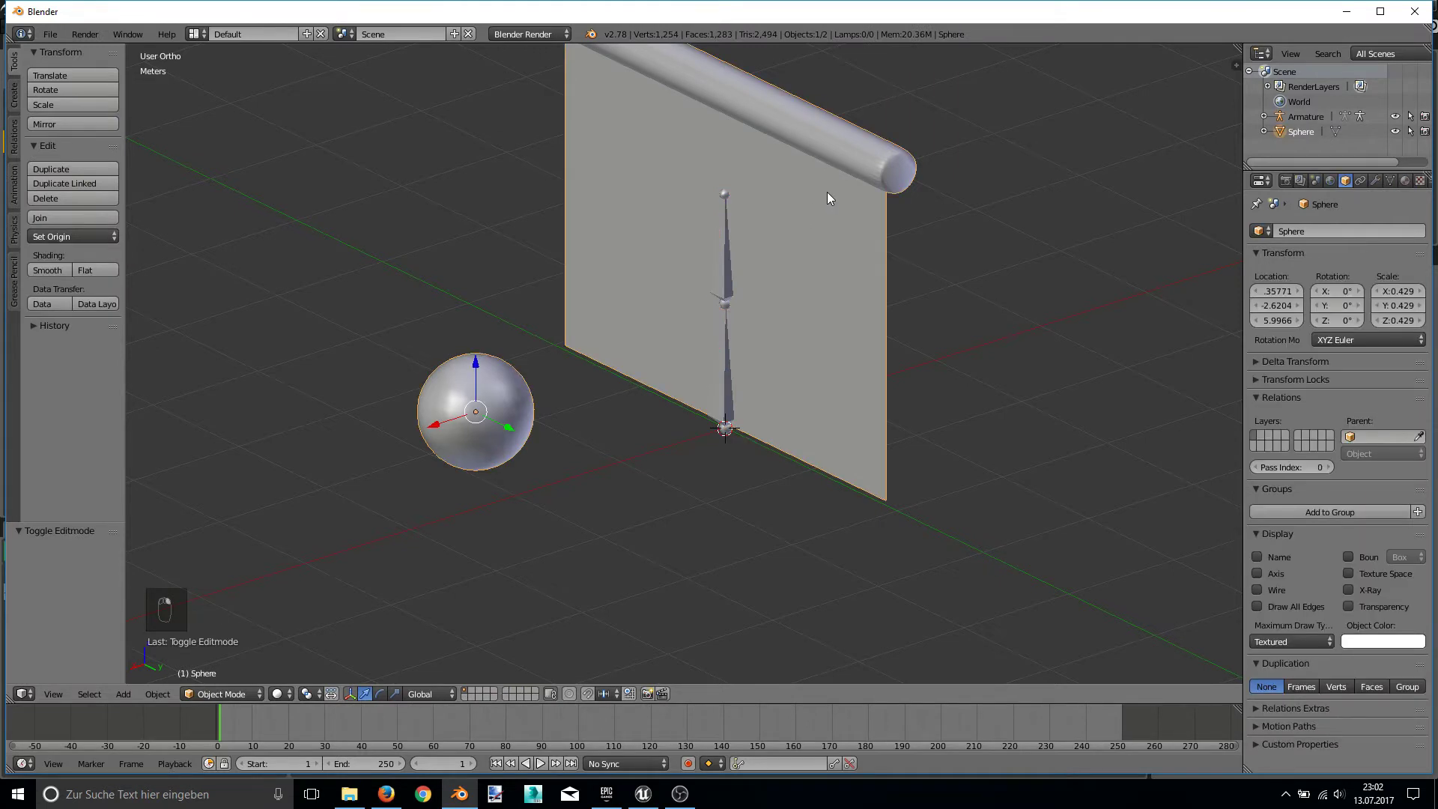
pyautogui.moveTo(827, 194); pyautogui.dragTo(776, 301, button='middle')
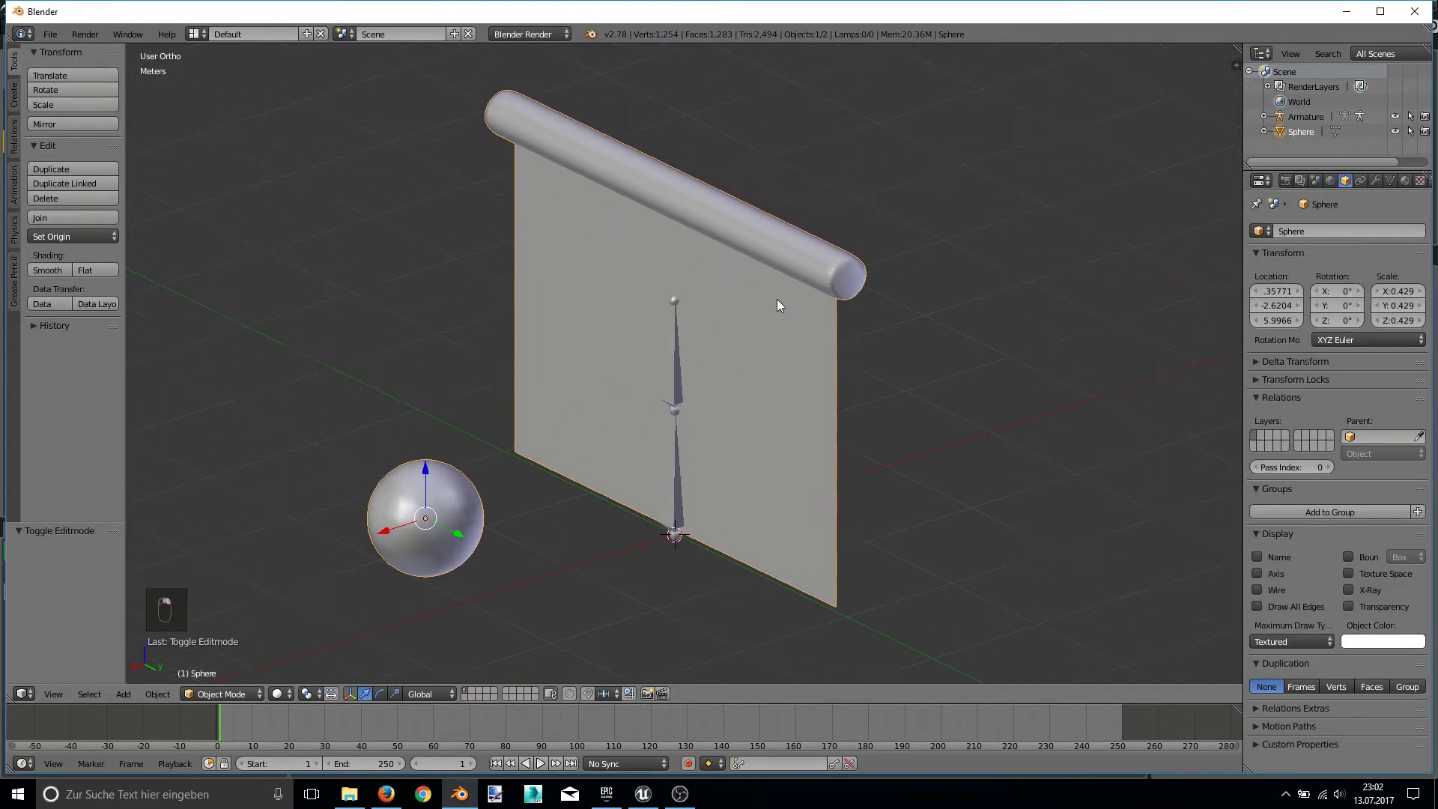
pyautogui.keyDown('shift'); pyautogui.rightClick(673, 537); pyautogui.keyUp('shift')
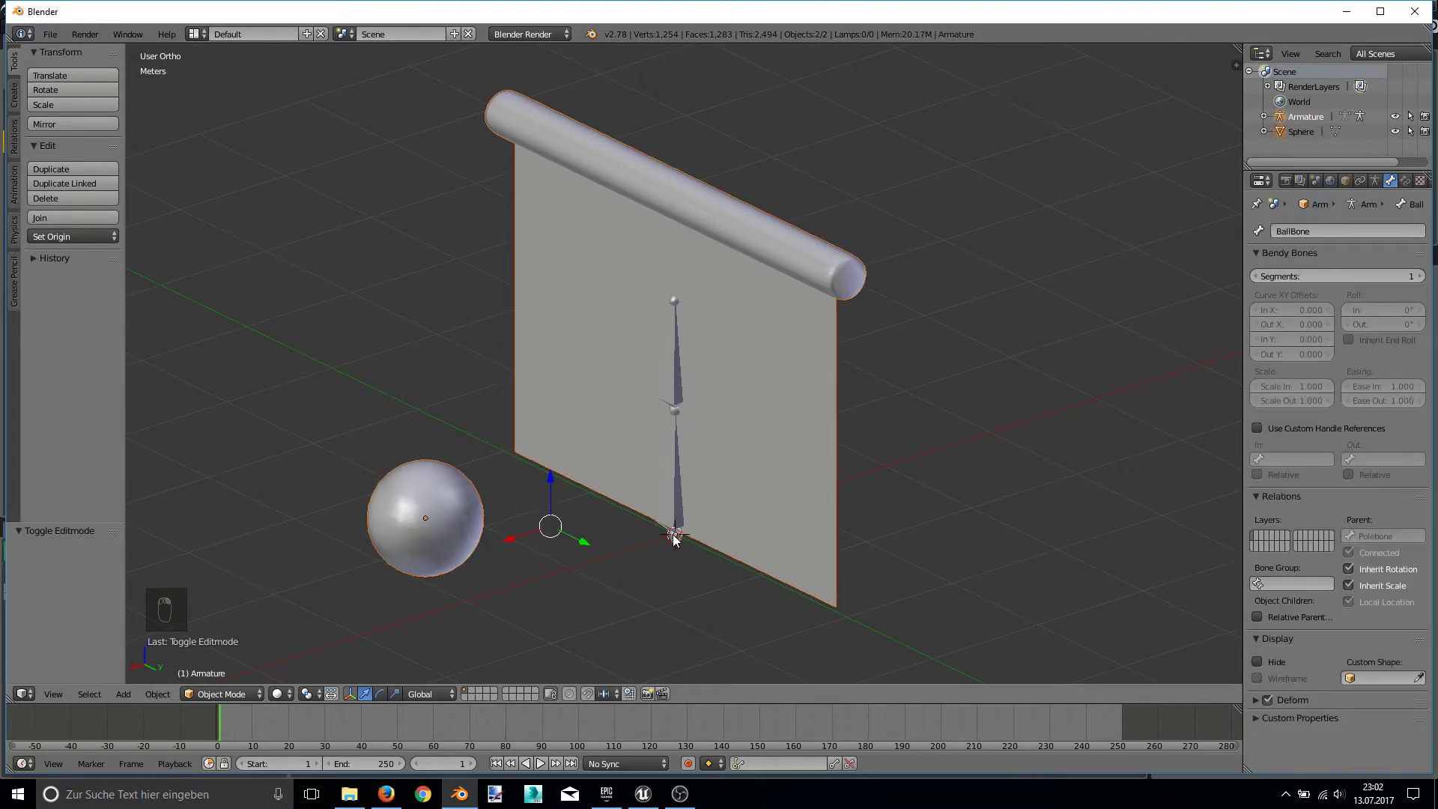
pyautogui.hotkey('ctrl', 'p')
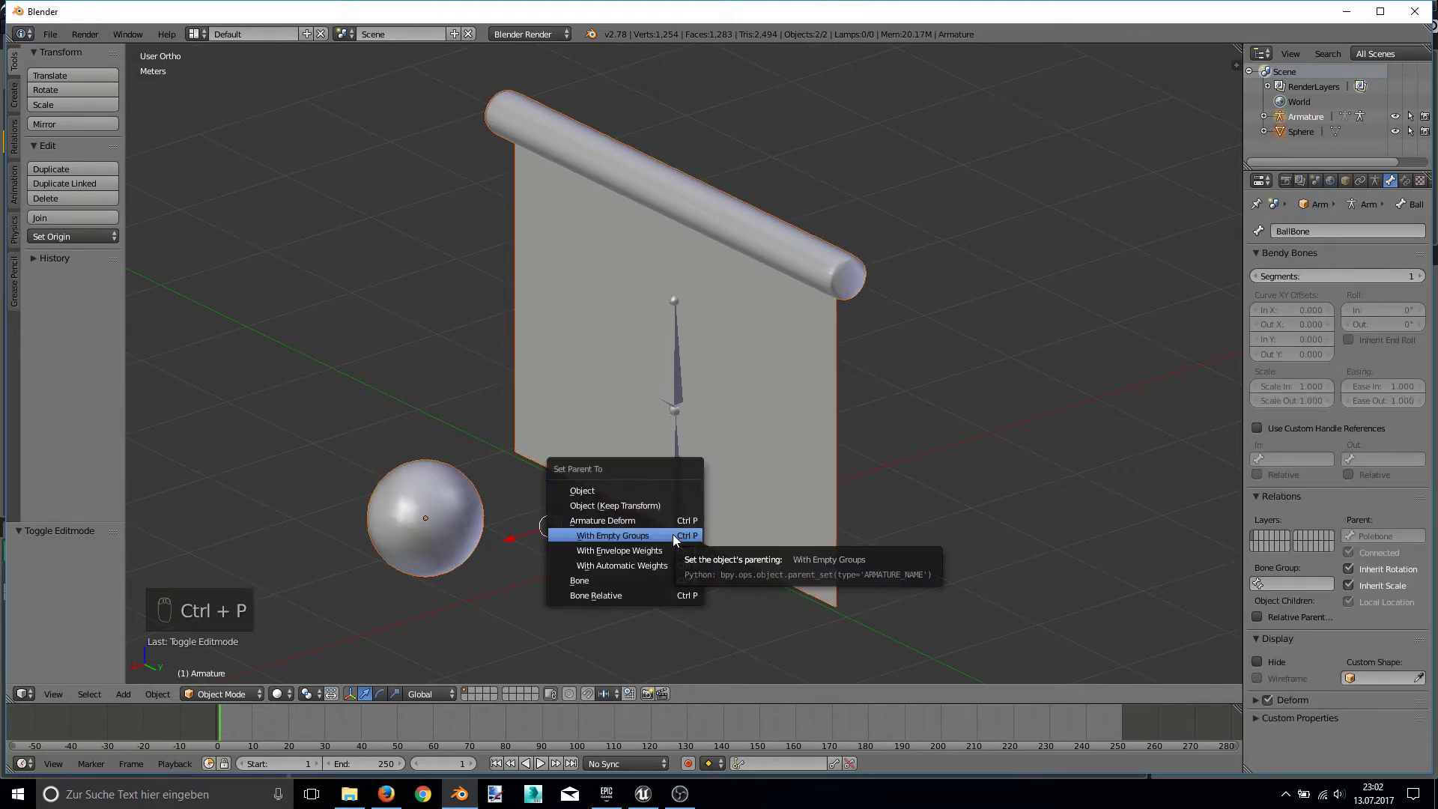
pyautogui.click(669, 532)
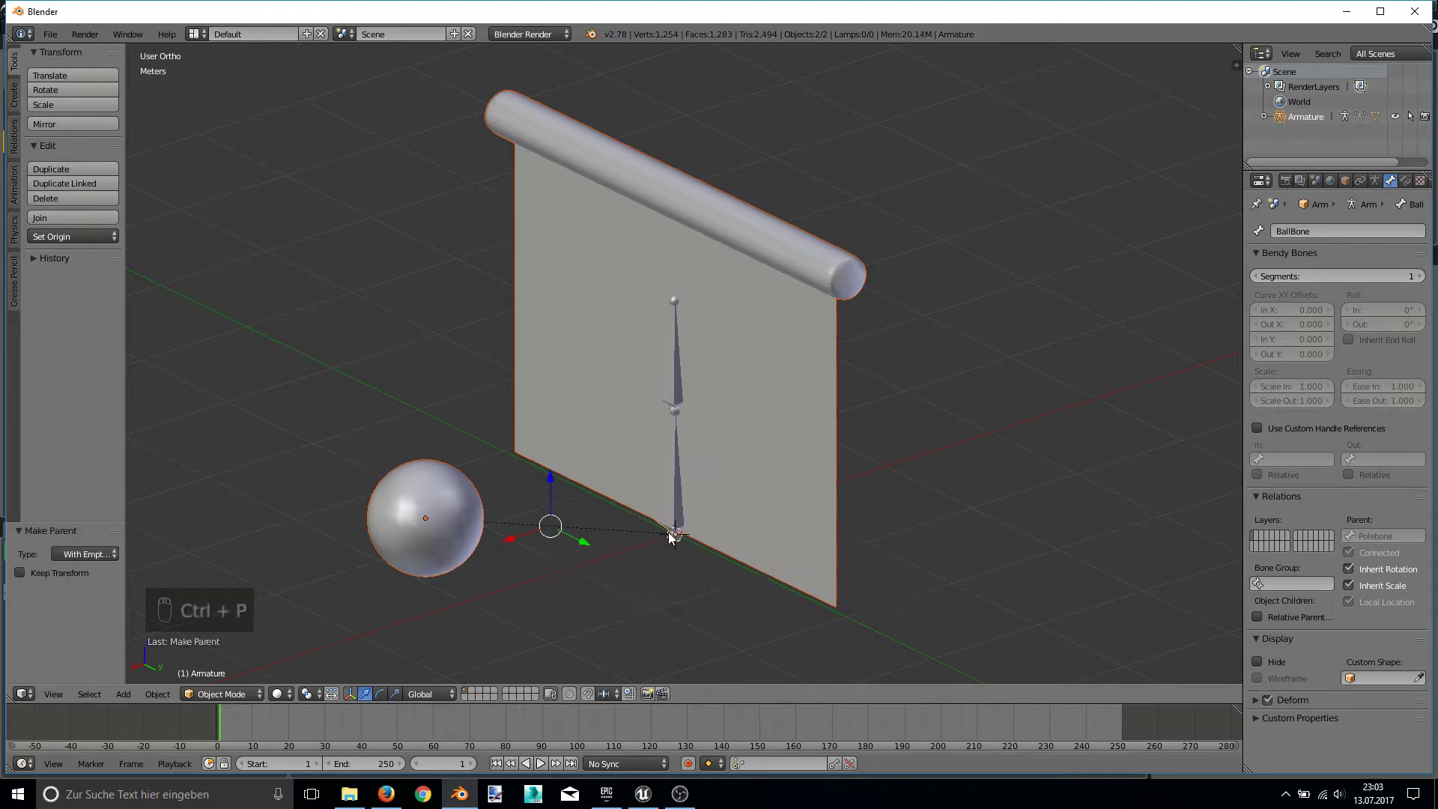
pyautogui.moveTo(703, 523); pyautogui.dragTo(735, 476, button='middle')
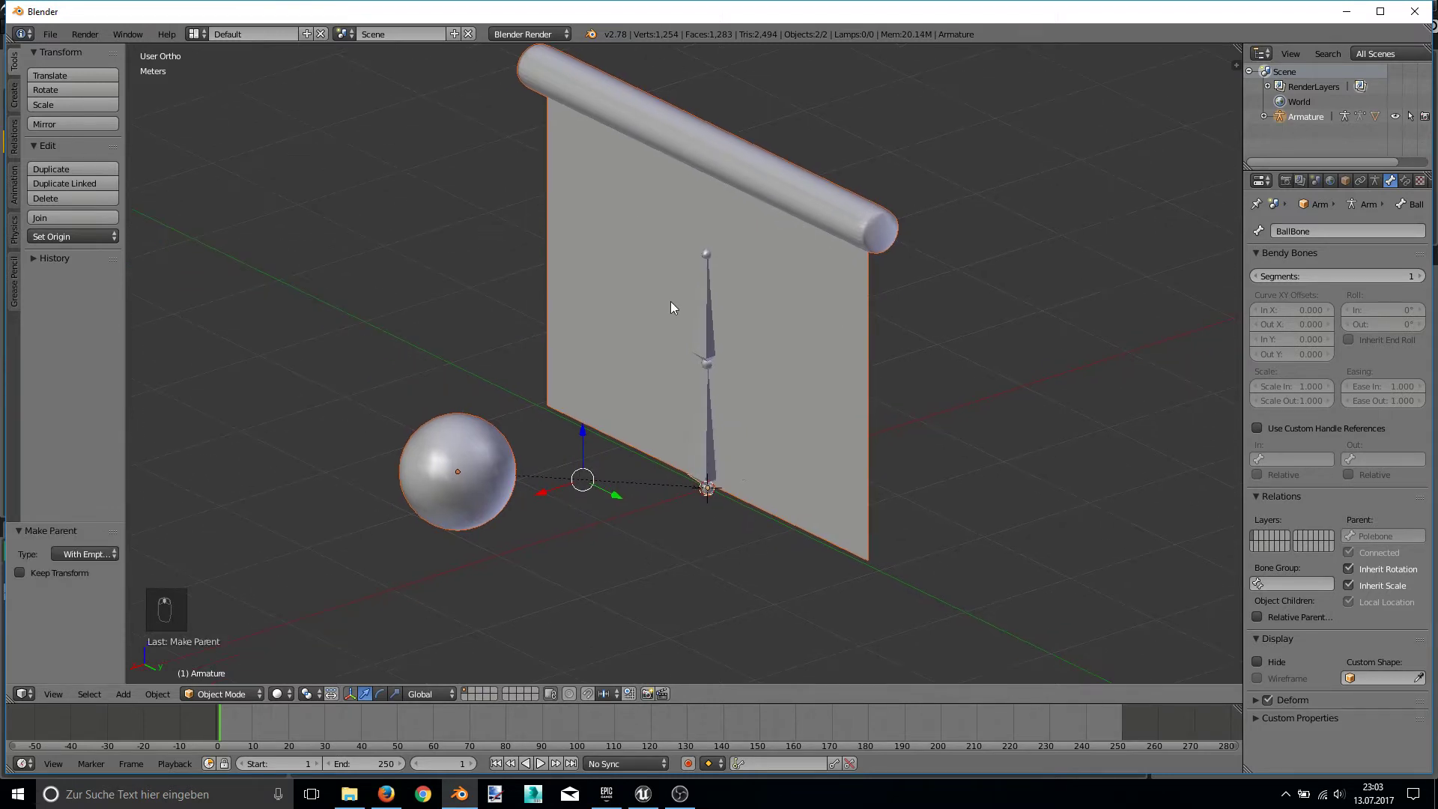
# - Put the armature in Pose Mode and test-rotate BallBone and Polebone
pyautogui.rightClick(702, 437)
pyautogui.press('g')
pyautogui.rightClick(718, 377)
pyautogui.click(255, 693)
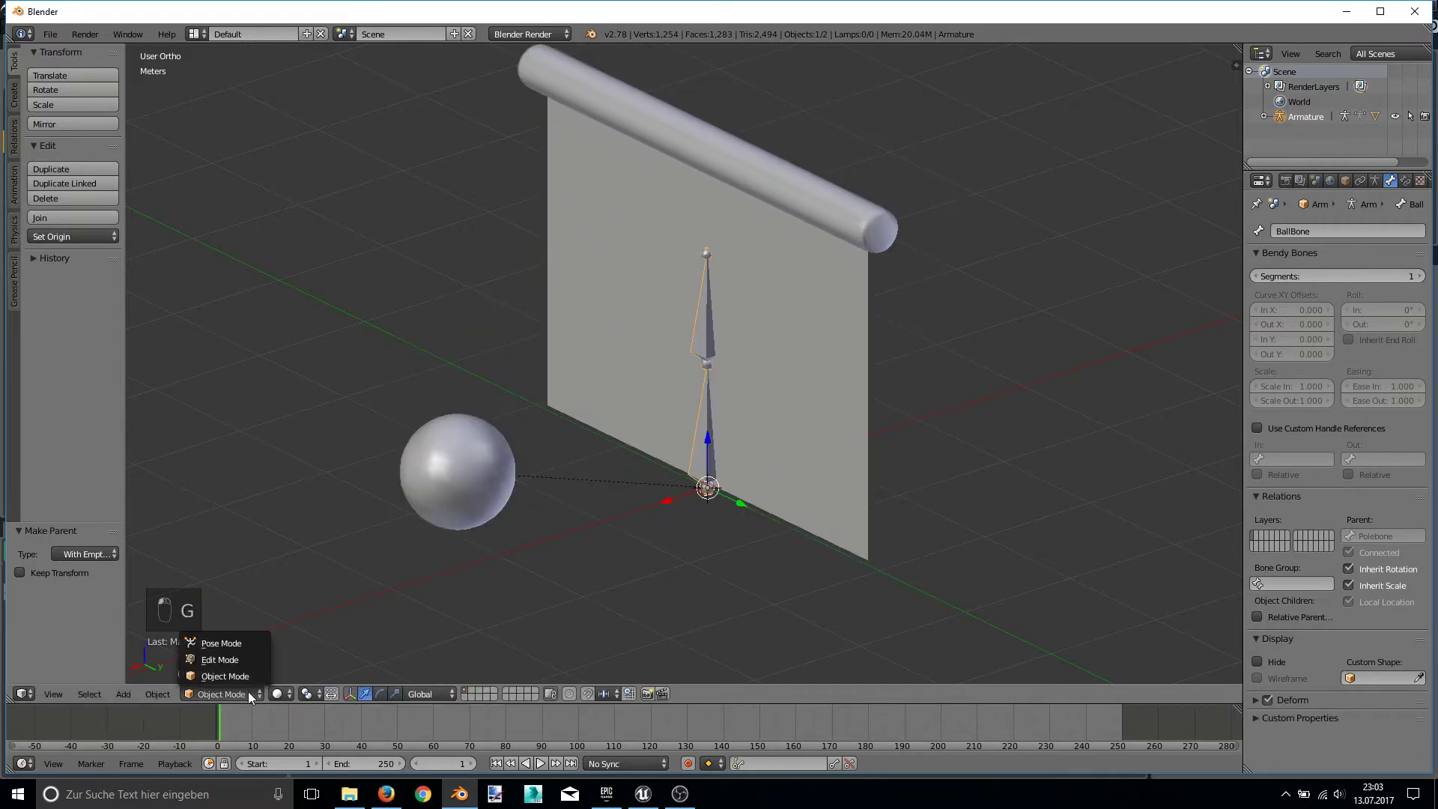
pyautogui.click(234, 638)
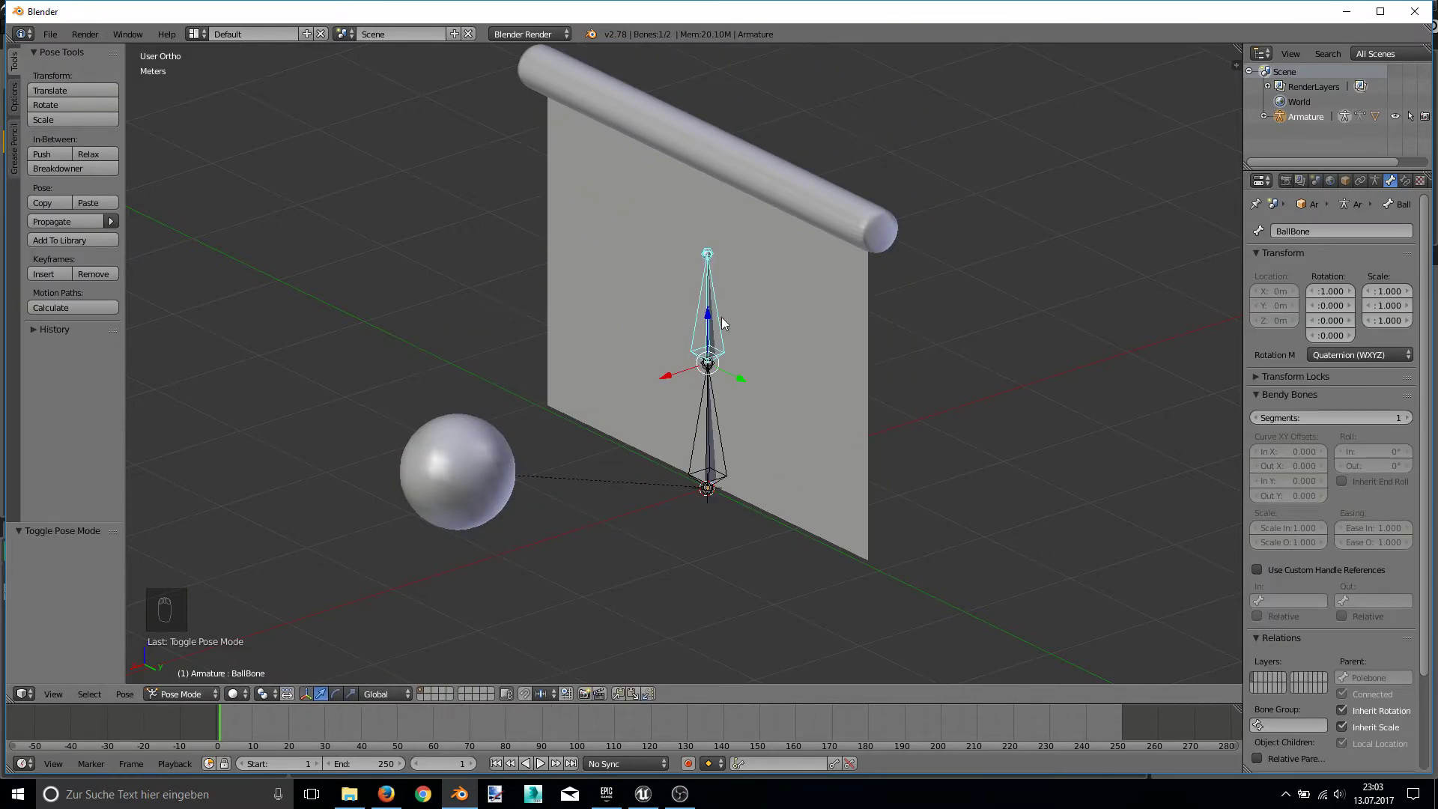
pyautogui.press('r')
pyautogui.rightClick(810, 325)
pyautogui.rightClick(691, 427)
pyautogui.press('r')
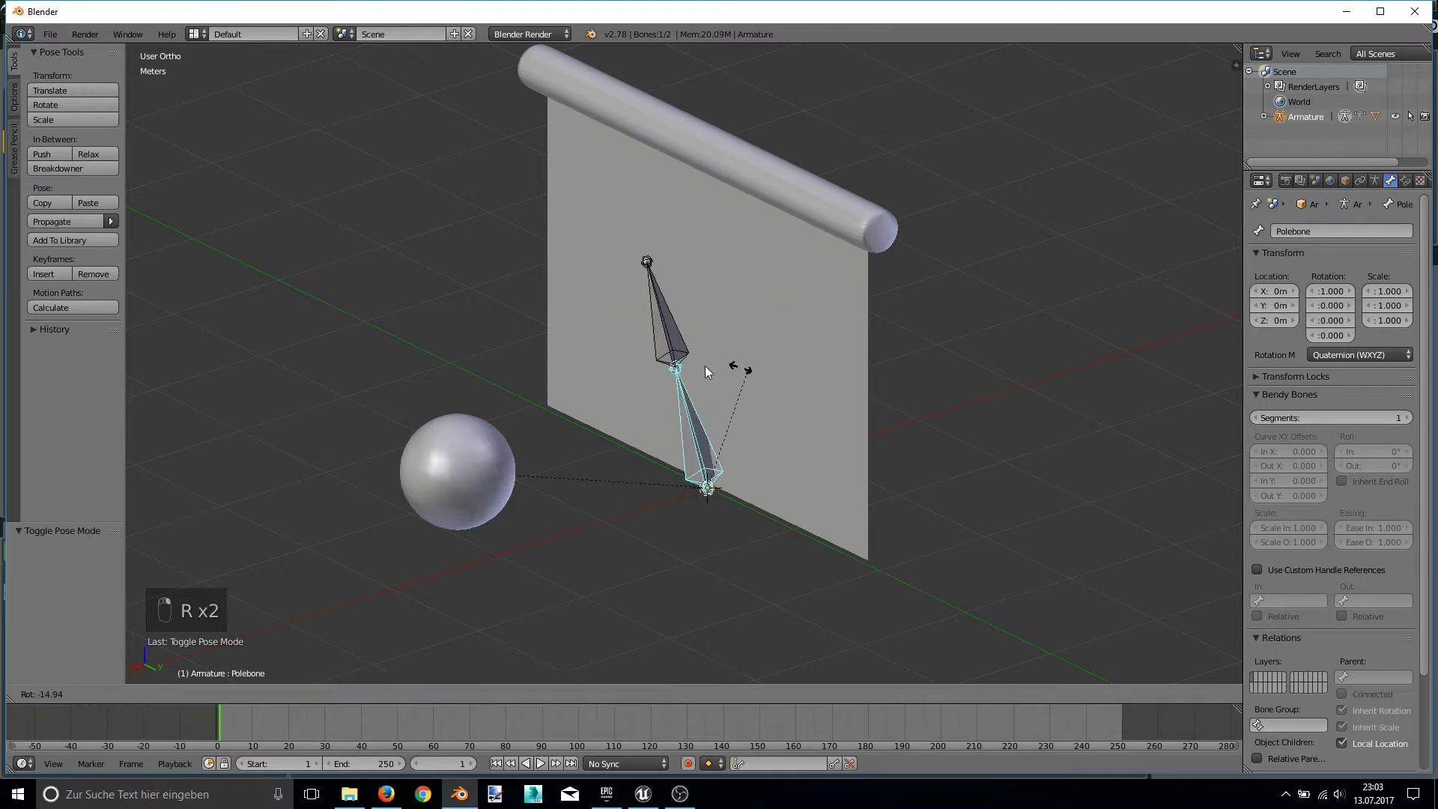
pyautogui.rightClick(782, 342)
pyautogui.moveTo(782, 341)
pyautogui.keyDown('shift'); pyautogui.mouseDown(button='middle')
pyautogui.moveTo(804, 336)
pyautogui.moveTo(807, 311)
pyautogui.moveTo(735, 334)
pyautogui.moveTo(554, 325)
pyautogui.mouseUp(button='middle'); pyautogui.keyUp('shift')
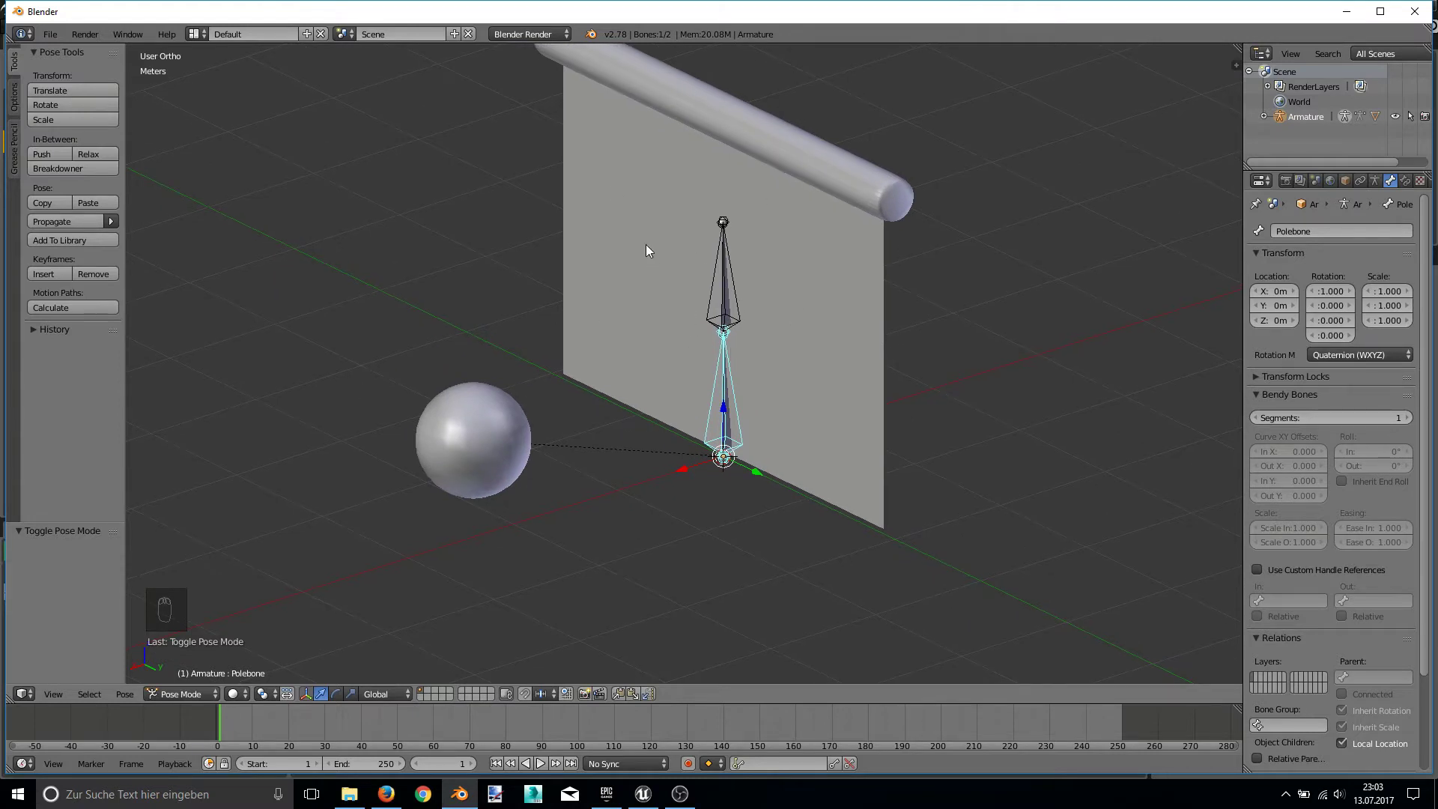
# - Edit the combined mesh, deselect everything, and box-select only the ball's vertices
pyautogui.press('Tab')
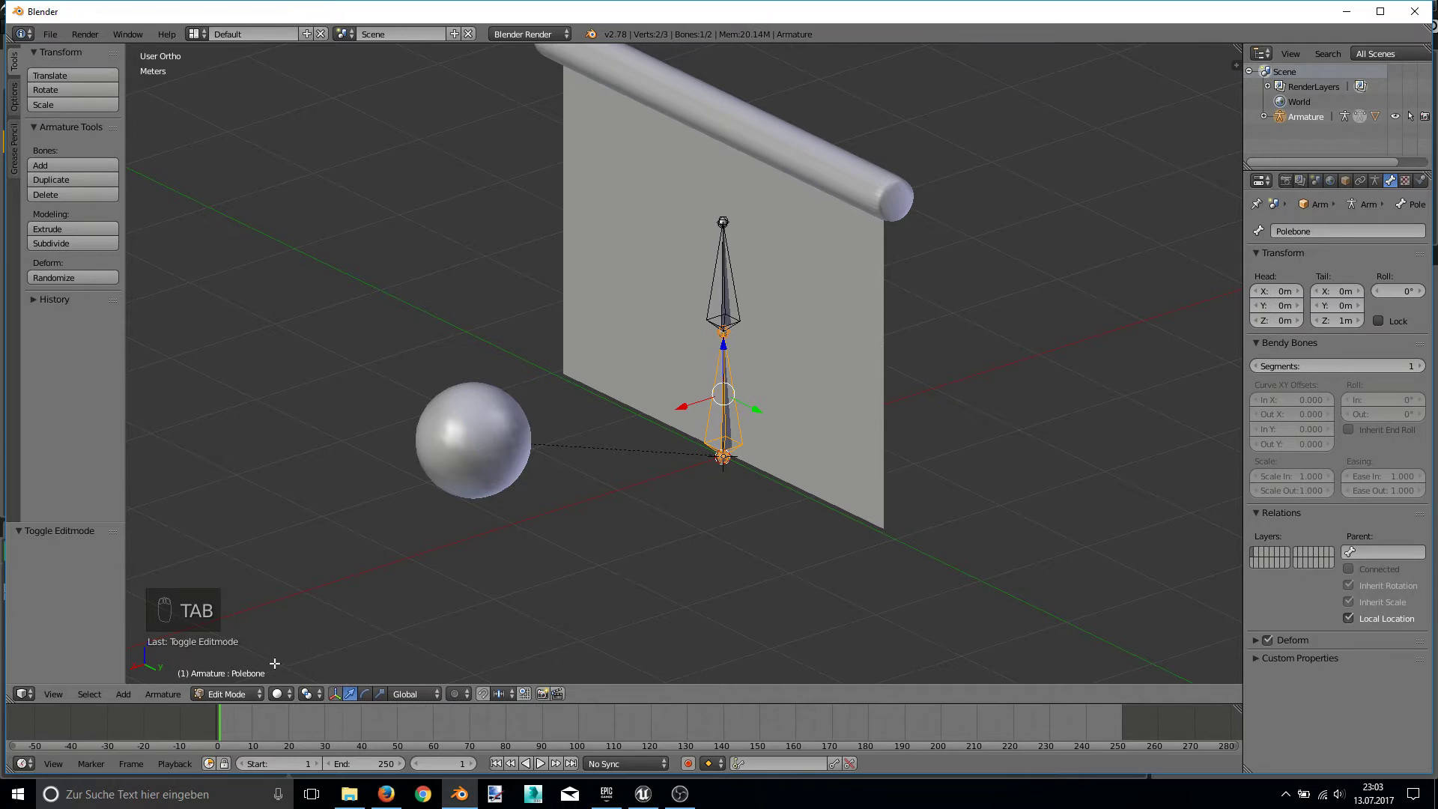
pyautogui.click(226, 693)
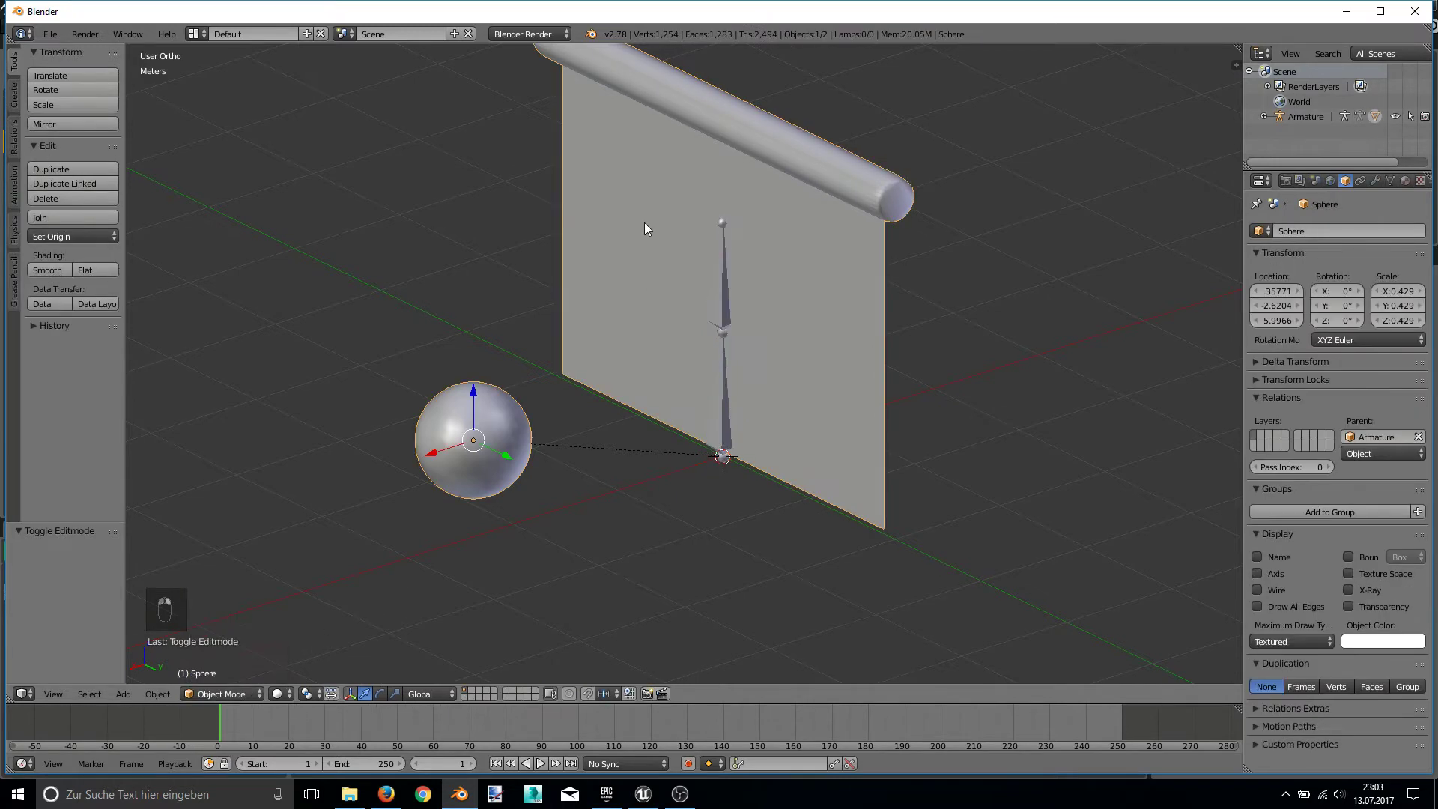
pyautogui.keyDown('shift'); pyautogui.moveTo(644, 222); pyautogui.dragTo(652, 276, button='middle'); pyautogui.keyUp('shift')
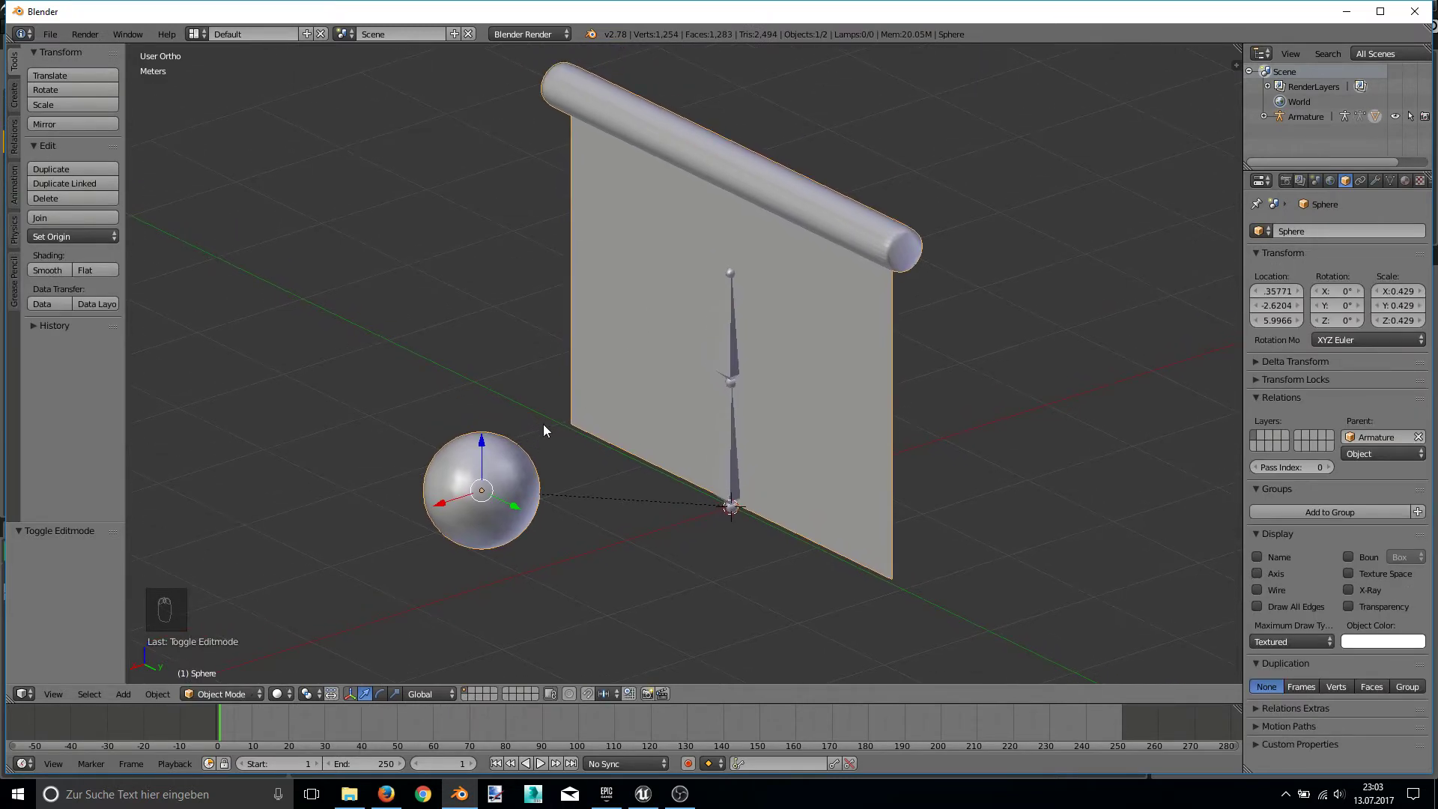
pyautogui.press('Tab')
pyautogui.keyDown('shift'); pyautogui.moveTo(593, 393); pyautogui.dragTo(643, 330, button='middle'); pyautogui.keyUp('shift')
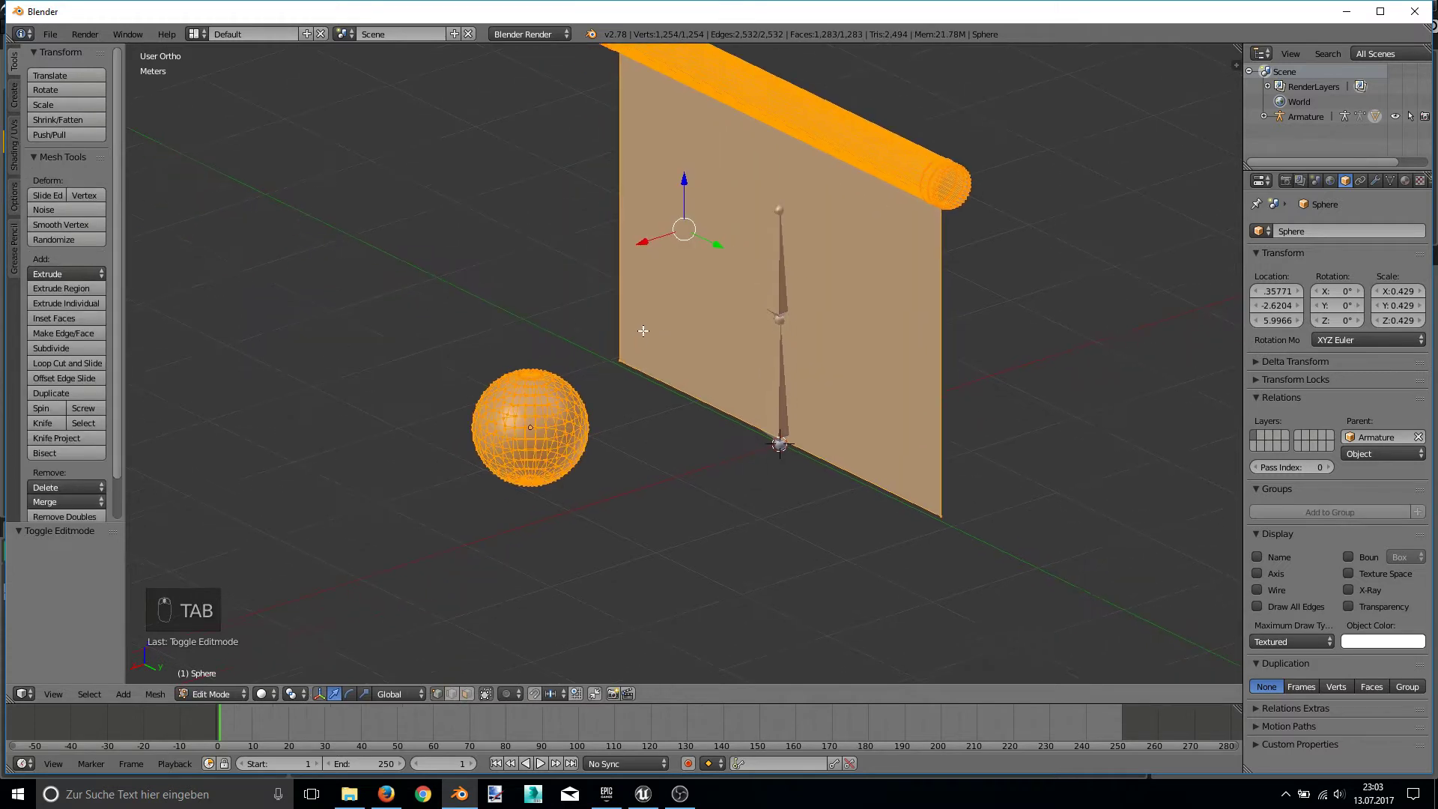
pyautogui.scroll(-2, 605, 312)
pyautogui.press('a')
pyautogui.press('a')
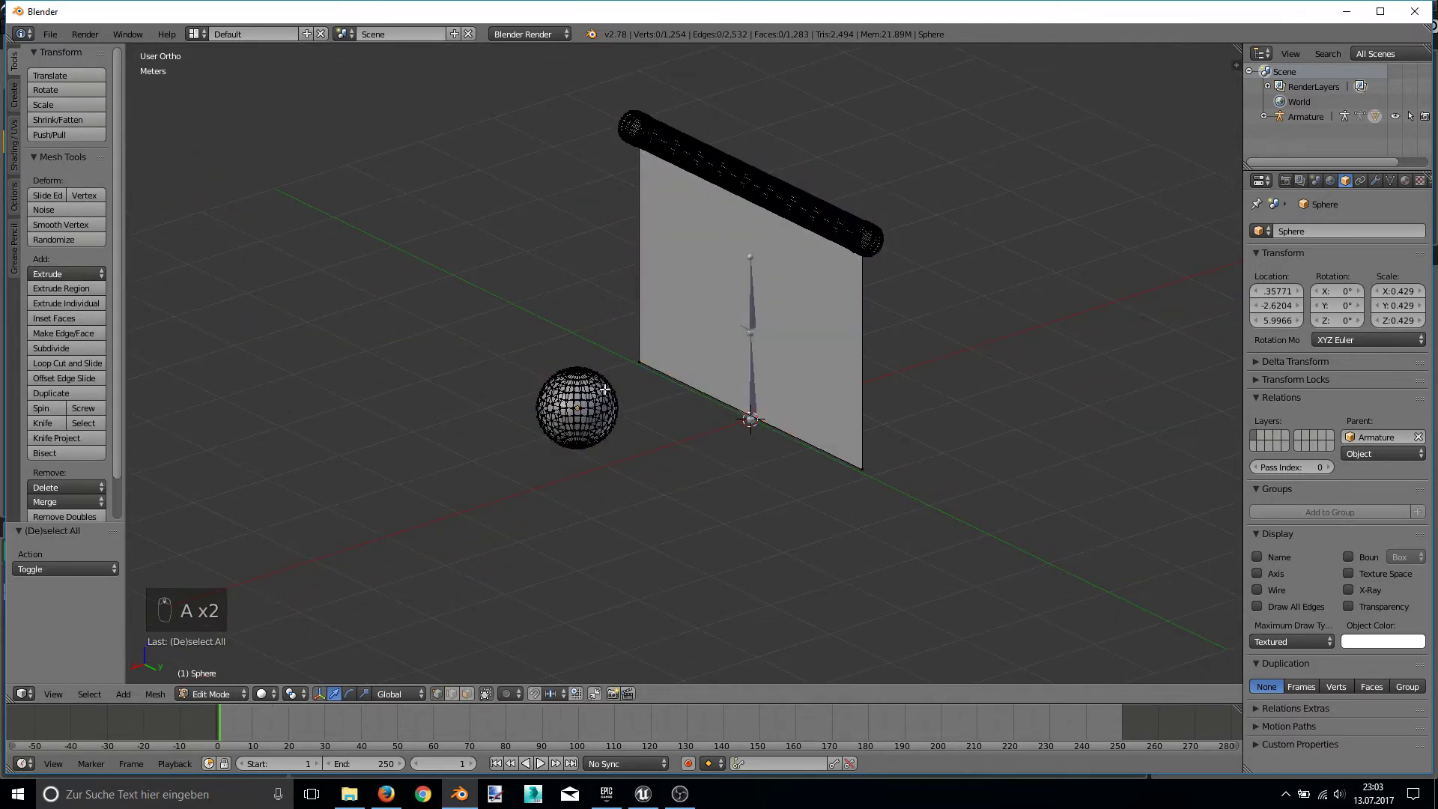
pyautogui.scroll(2, 601, 340)
pyautogui.scroll(1, 594, 379)
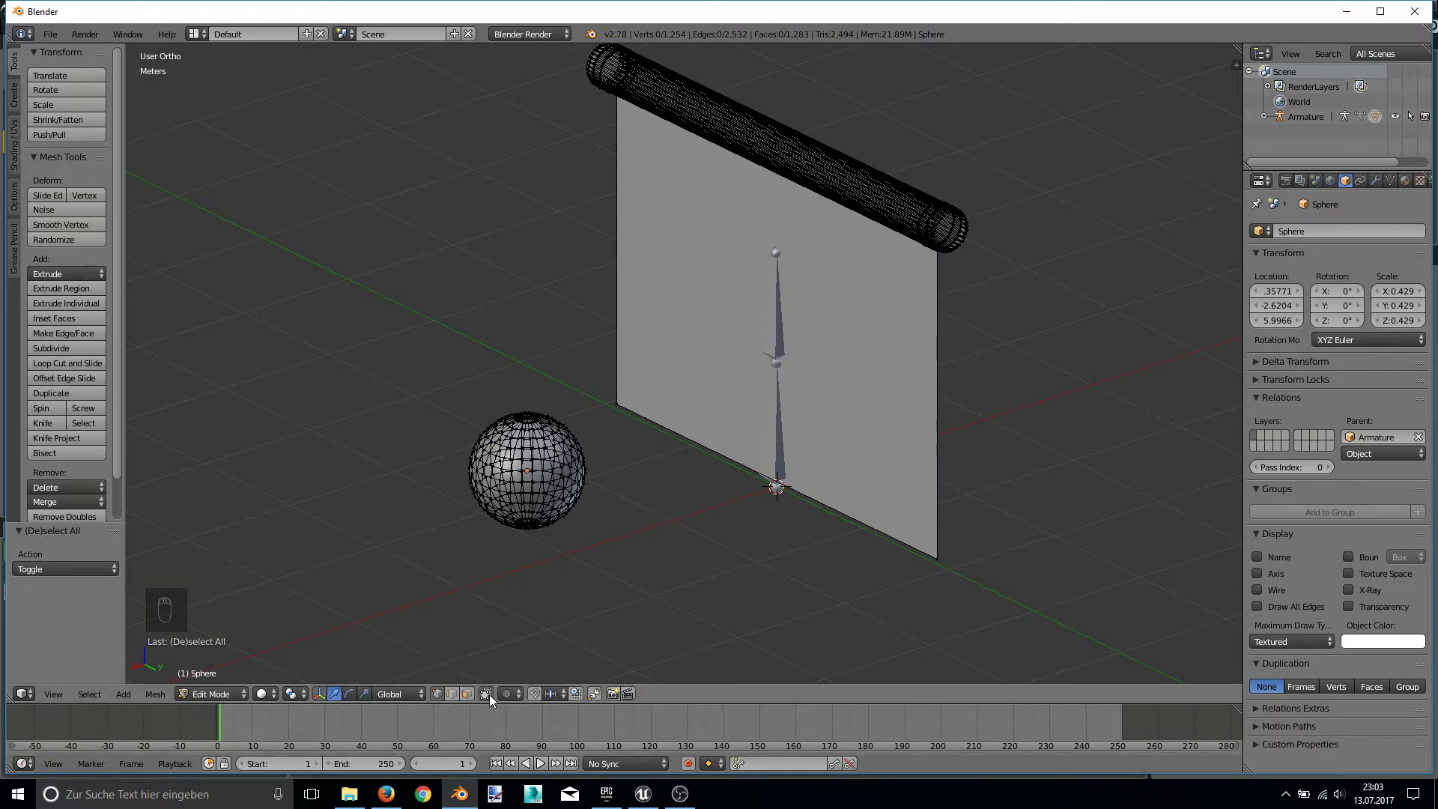
pyautogui.moveTo(605, 562); pyautogui.dragTo(540, 460, button='middle')
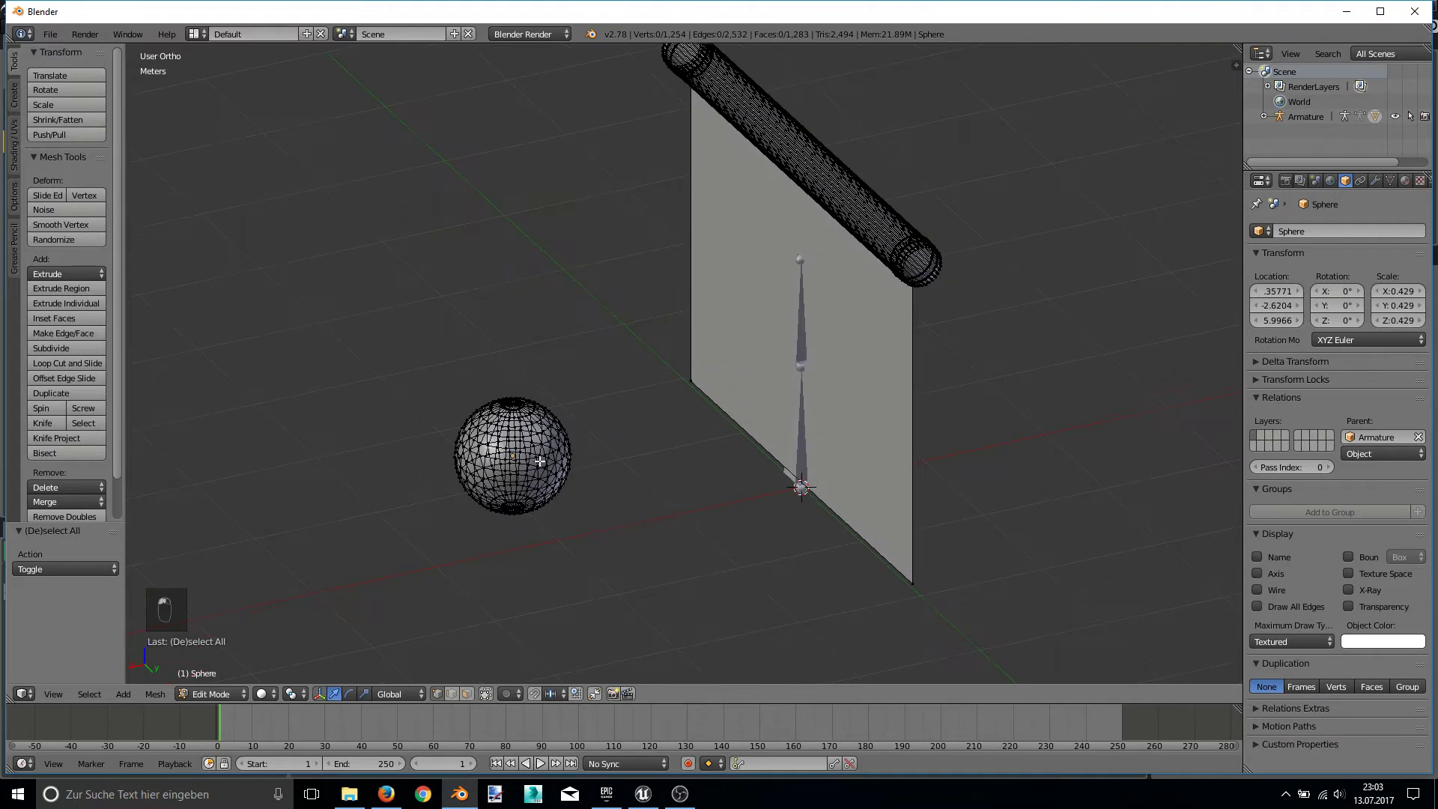
pyautogui.press('b')
pyautogui.moveTo(407, 317); pyautogui.dragTo(629, 572)
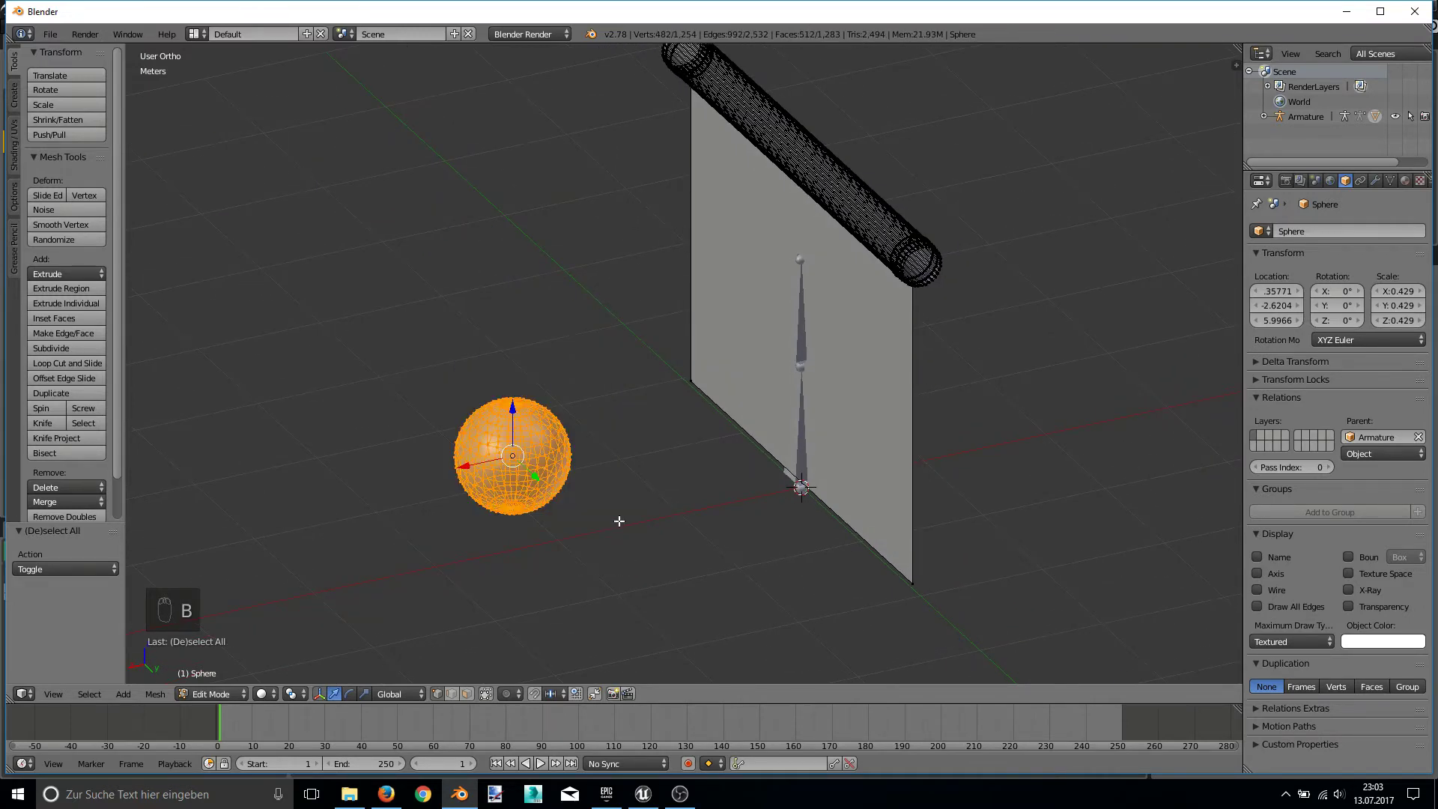
# - Assign the ball's vertices to the BallBone vertex group and hide them with H
pyautogui.moveTo(618, 521)
pyautogui.mouseDown(button='middle')
pyautogui.moveTo(670, 481)
pyautogui.moveTo(652, 412)
pyautogui.mouseUp(button='middle')
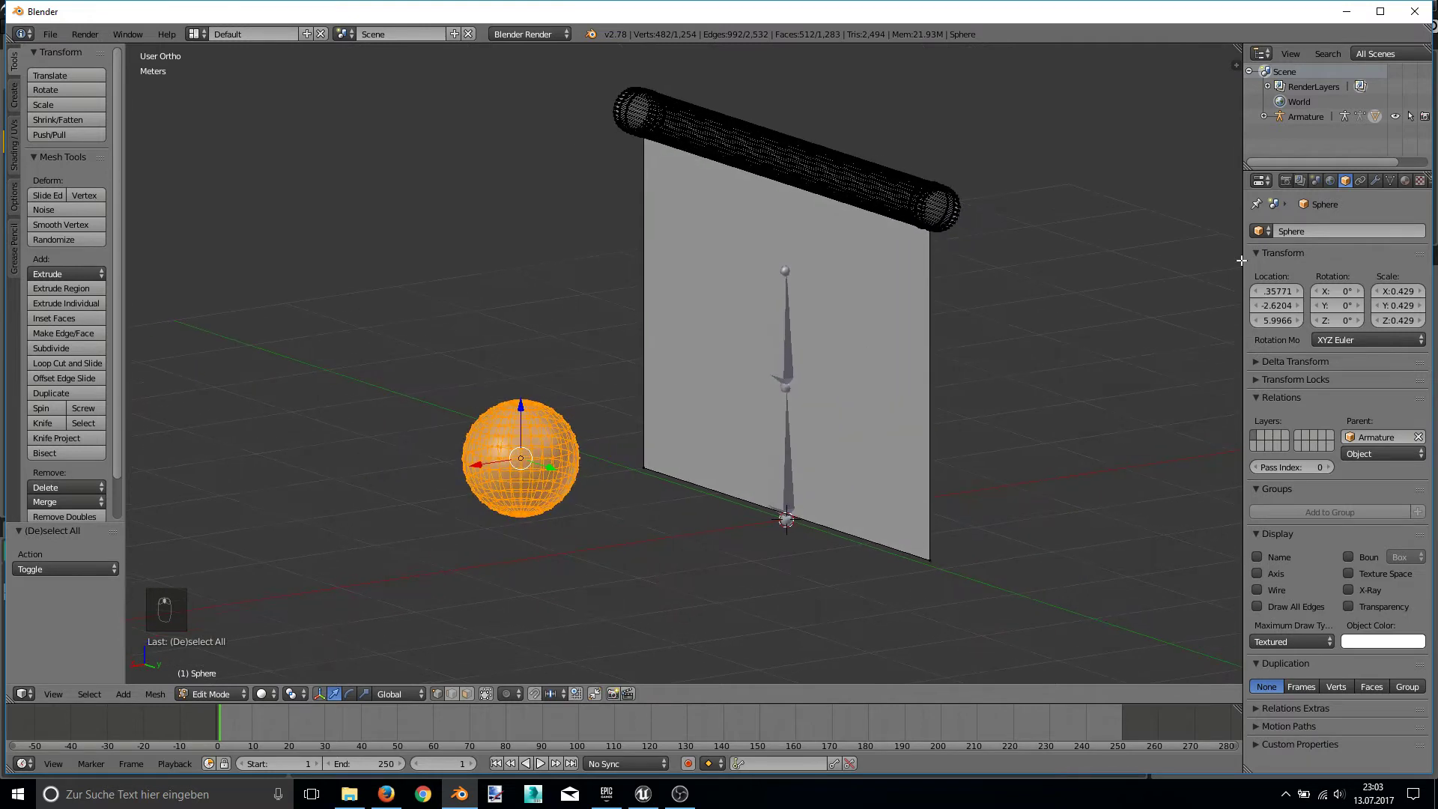
pyautogui.click(1388, 181)
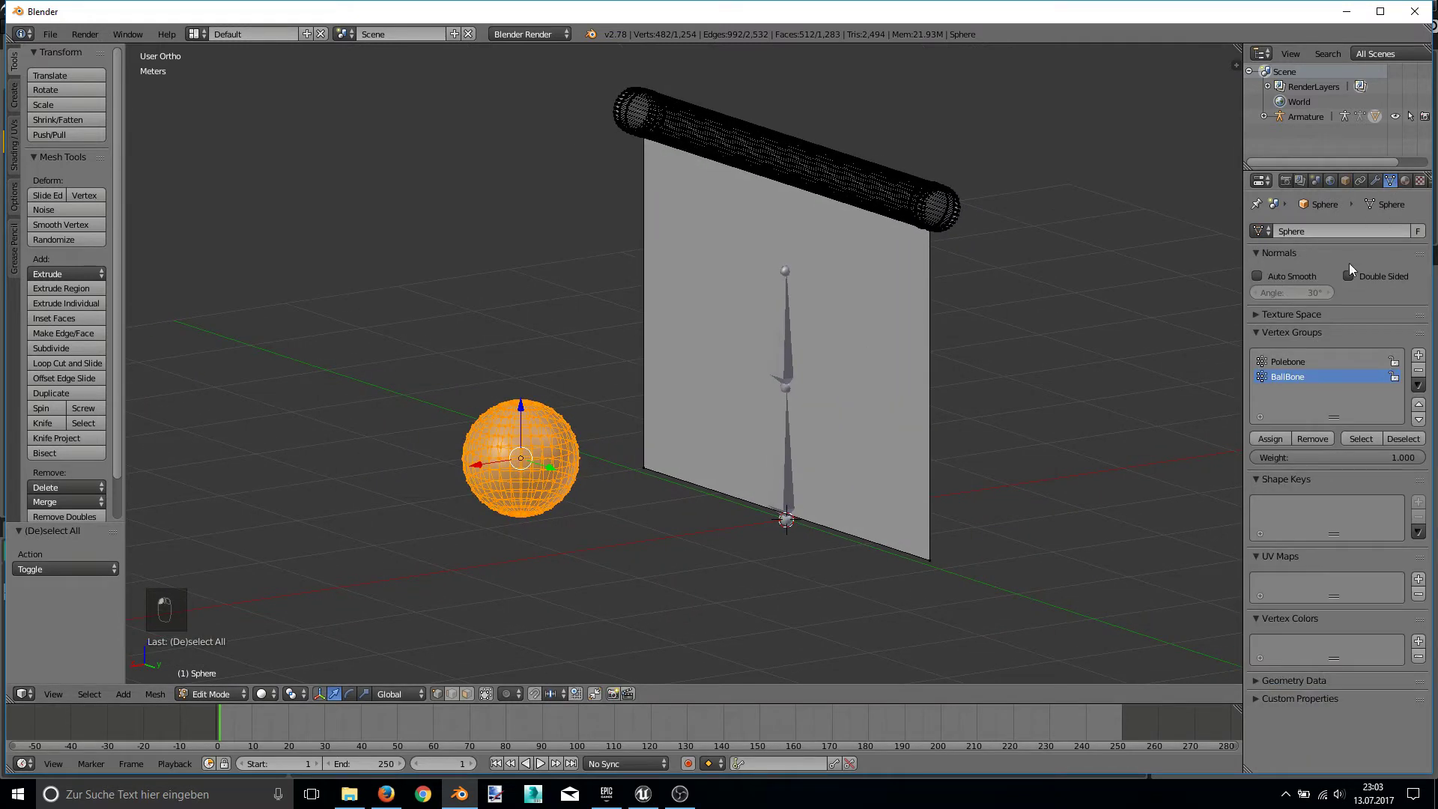
pyautogui.click(1303, 376)
pyautogui.moveTo(1039, 411); pyautogui.dragTo(897, 413, button='middle')
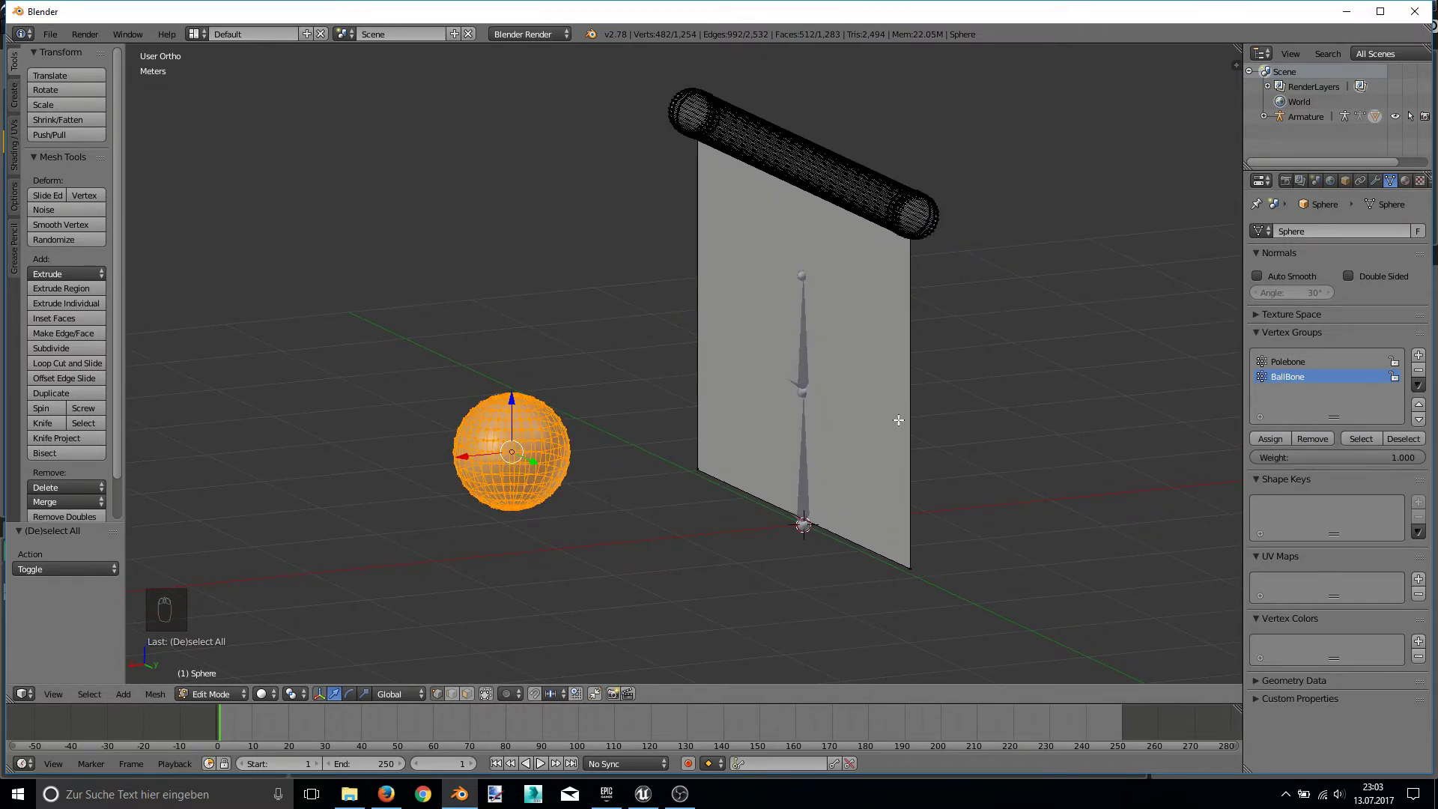
pyautogui.moveTo(697, 219); pyautogui.dragTo(680, 235, button='middle')
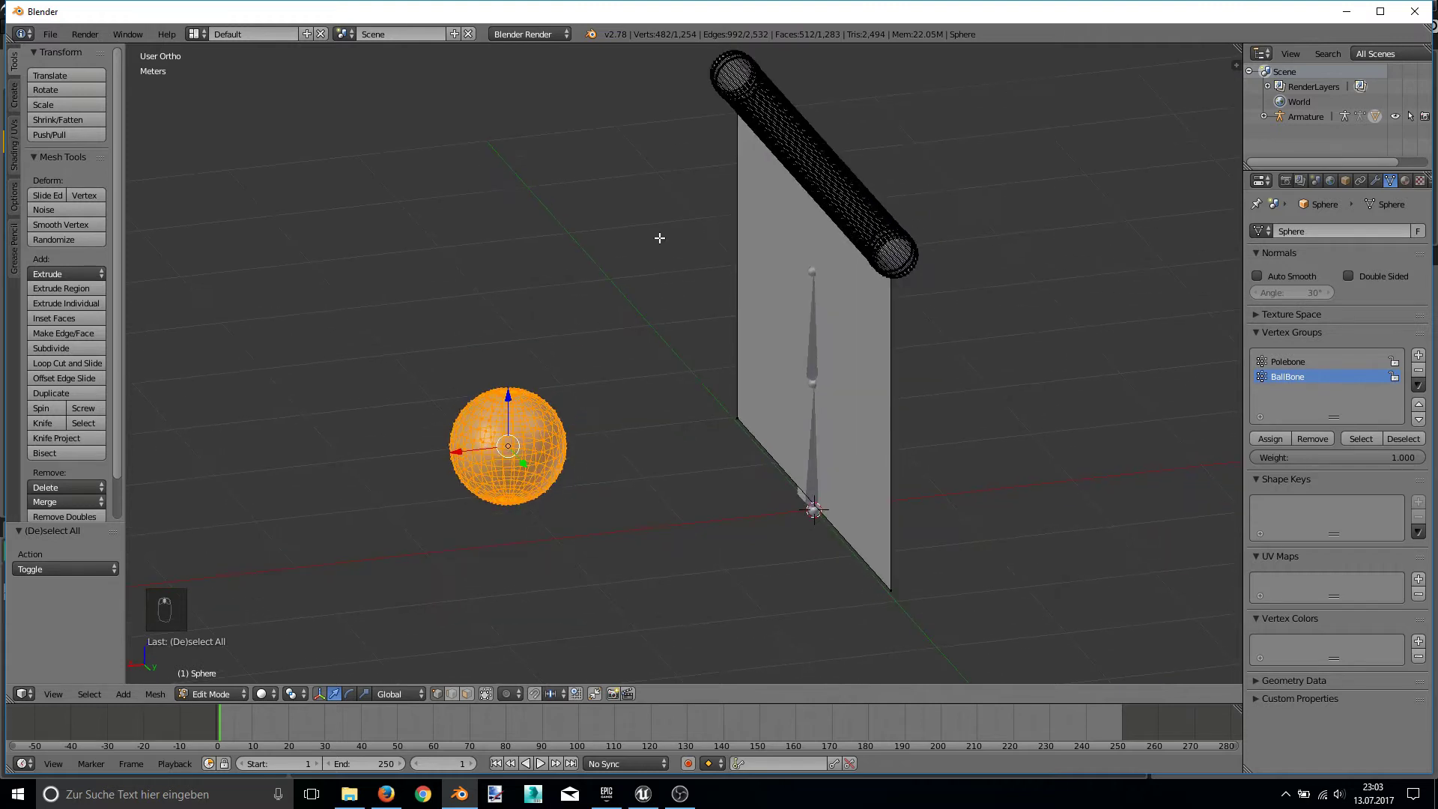
pyautogui.press('h')
pyautogui.moveTo(604, 259)
pyautogui.mouseDown(button='middle')
pyautogui.moveTo(626, 247)
pyautogui.moveTo(611, 270)
pyautogui.mouseUp(button='middle')
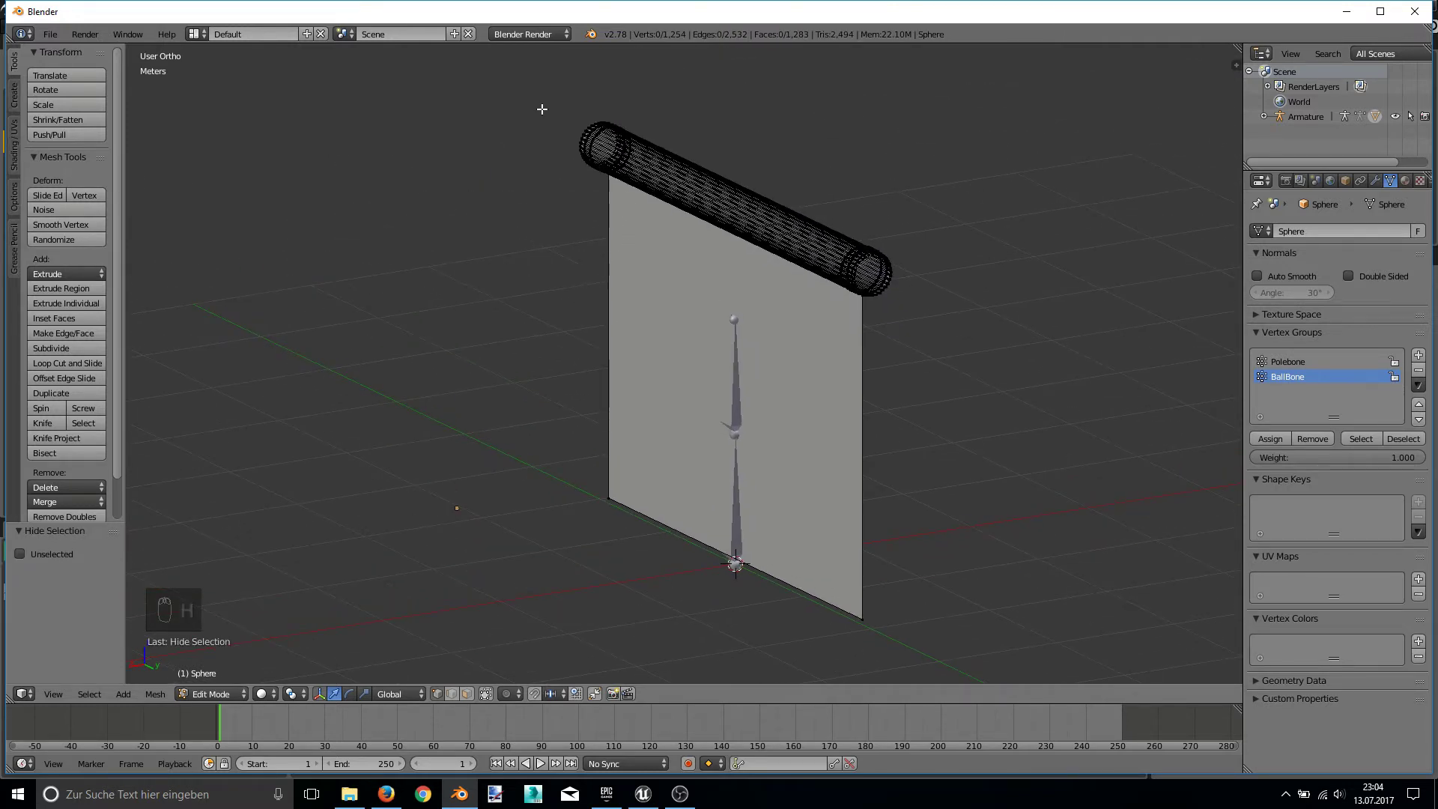
# - Assign the box-selected roller and flag sheet to Polebone, then unhide the ball
pyautogui.press('b')
pyautogui.moveTo(508, 93); pyautogui.dragTo(1057, 631)
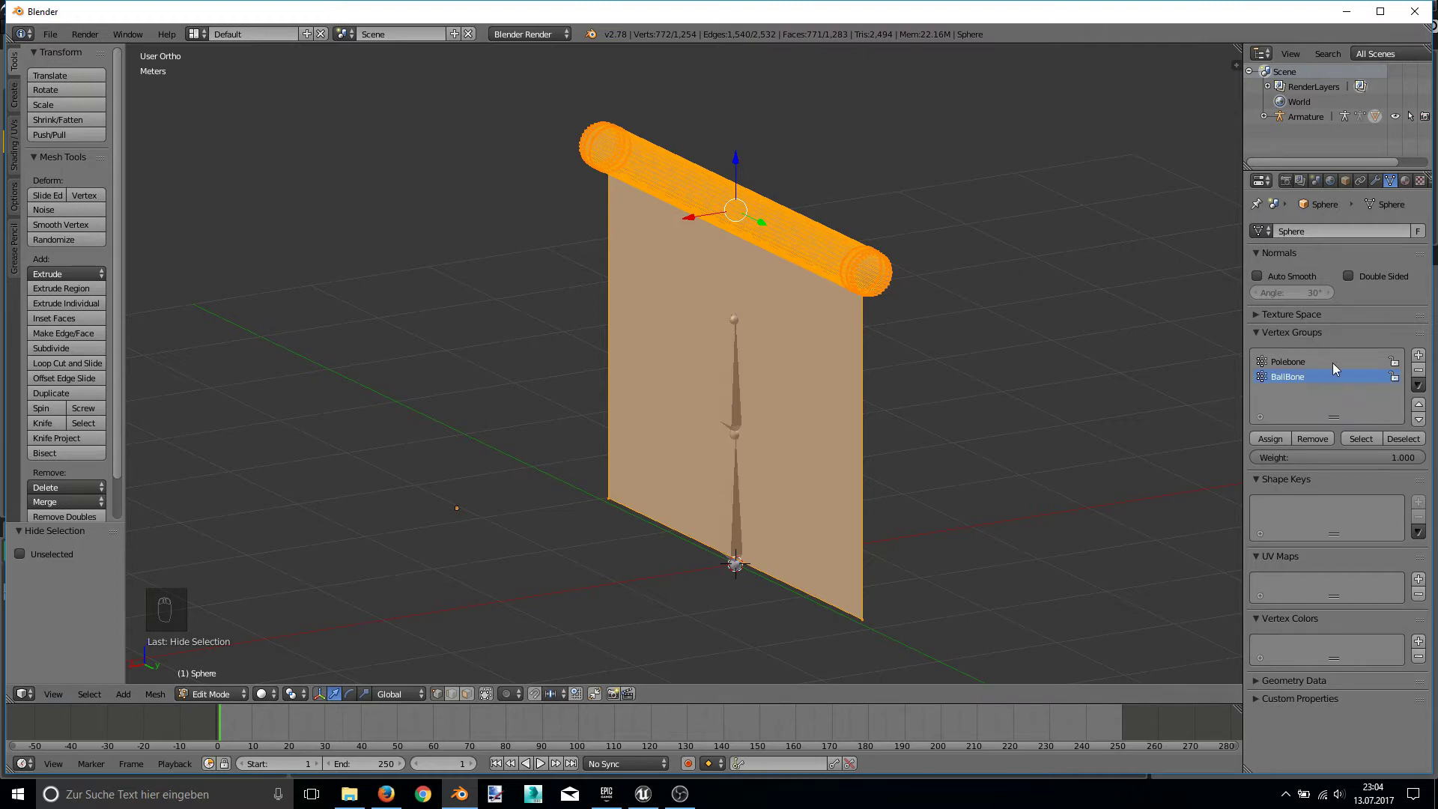
pyautogui.click(1271, 438)
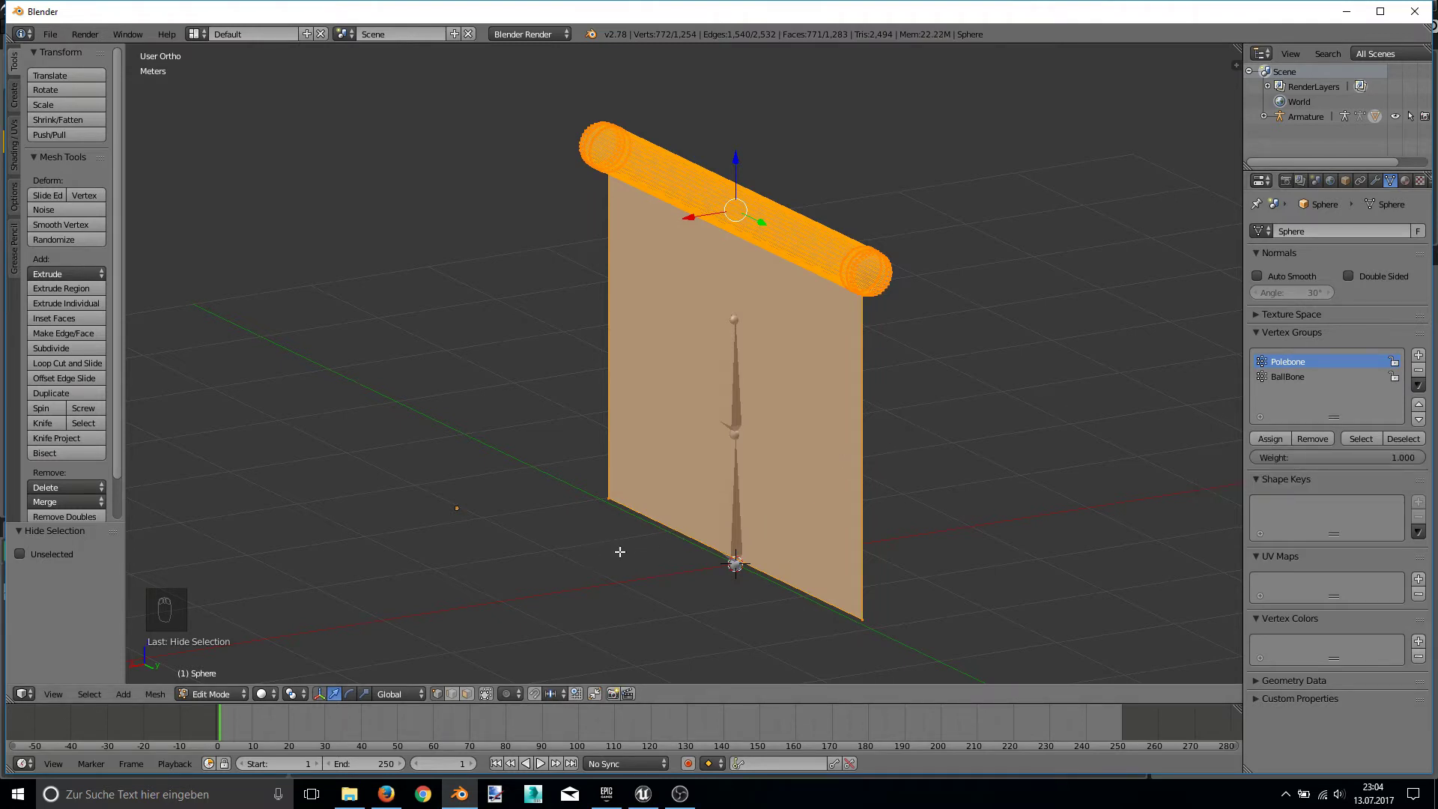
pyautogui.hotkey('alt', 'h')
pyautogui.moveTo(581, 536)
pyautogui.mouseDown(button='middle')
pyautogui.moveTo(712, 468)
pyautogui.moveTo(676, 477)
pyautogui.mouseUp(button='middle')
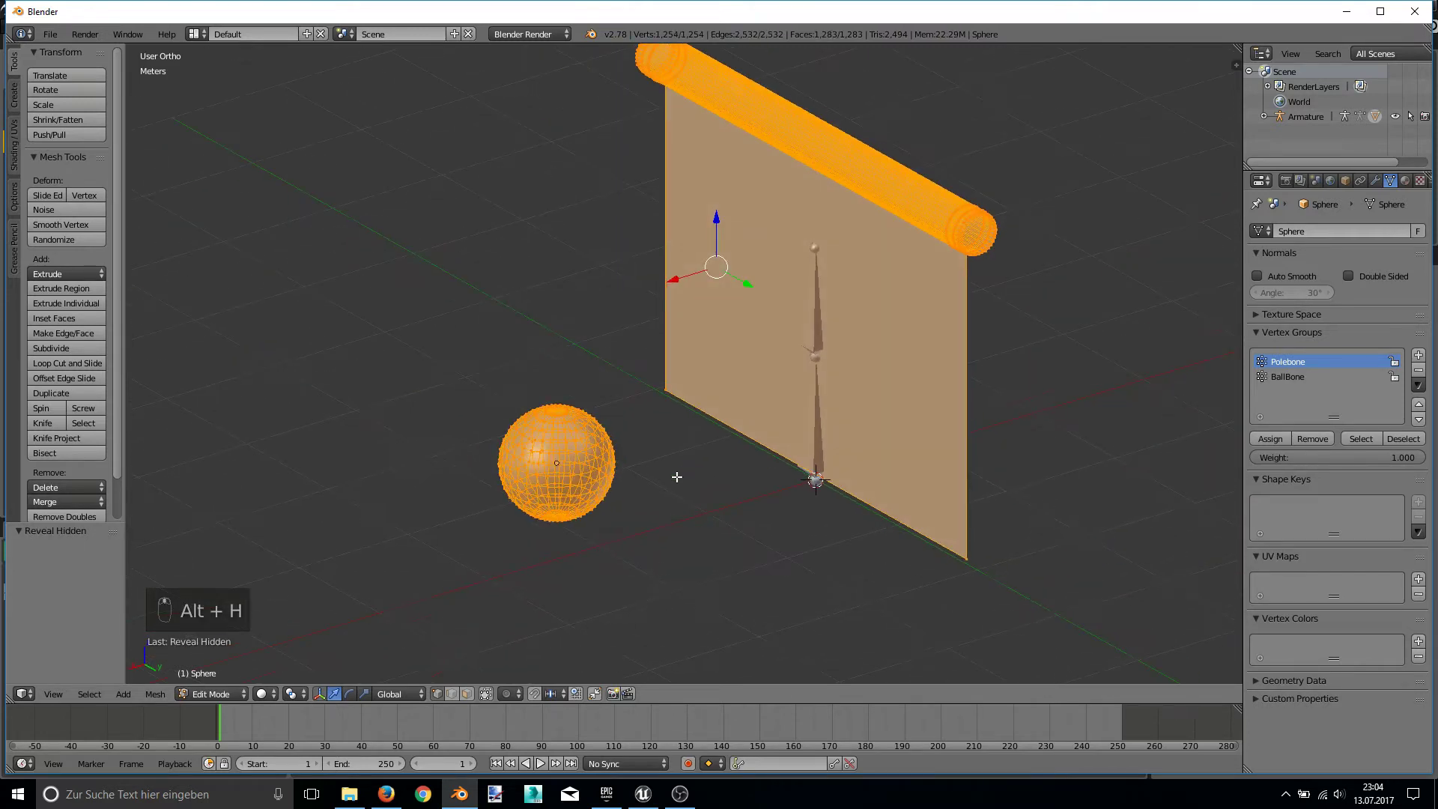
pyautogui.click(233, 693)
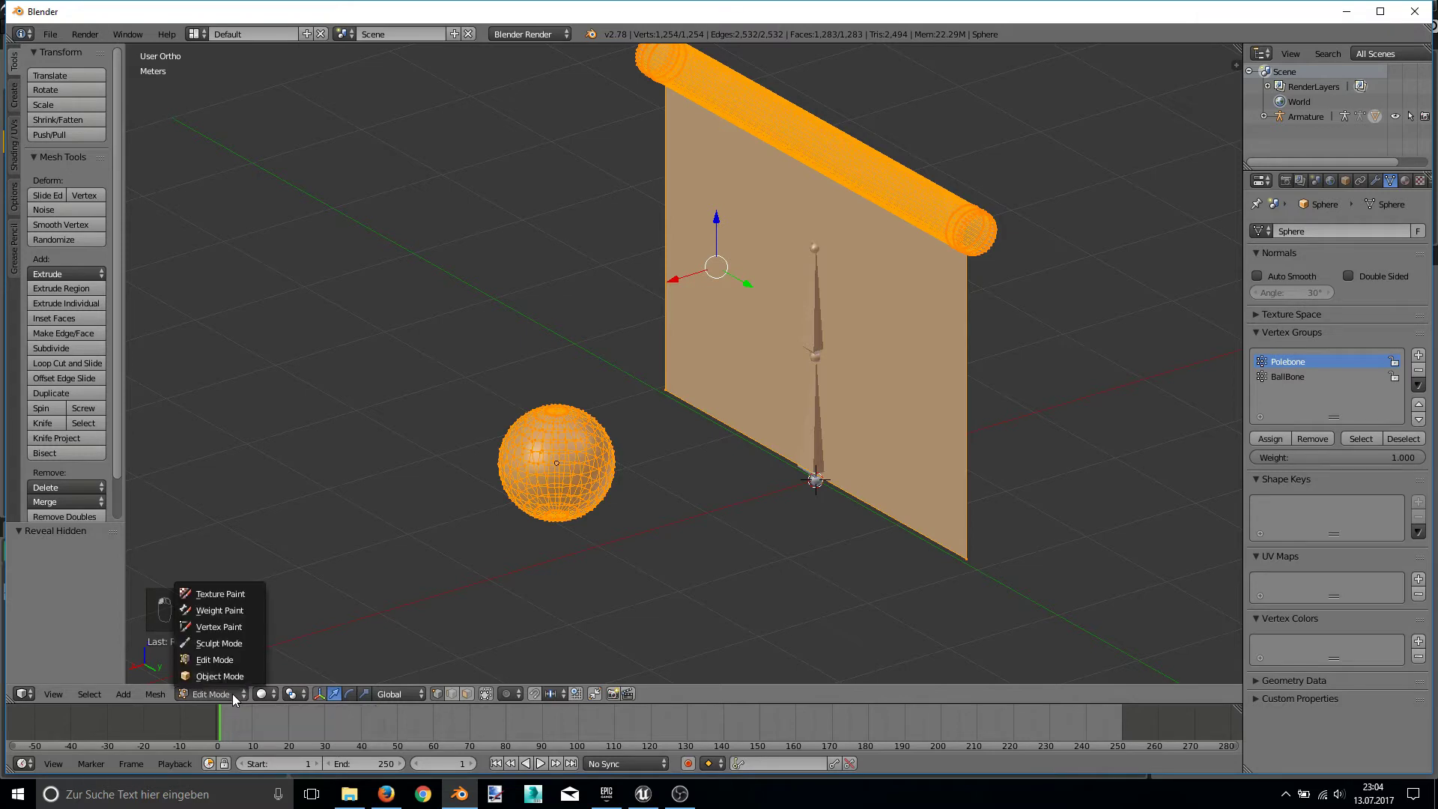
# - Leave Edit Mode, select the armature and switch it to Pose Mode
pyautogui.click(218, 675)
pyautogui.rightClick(821, 332)
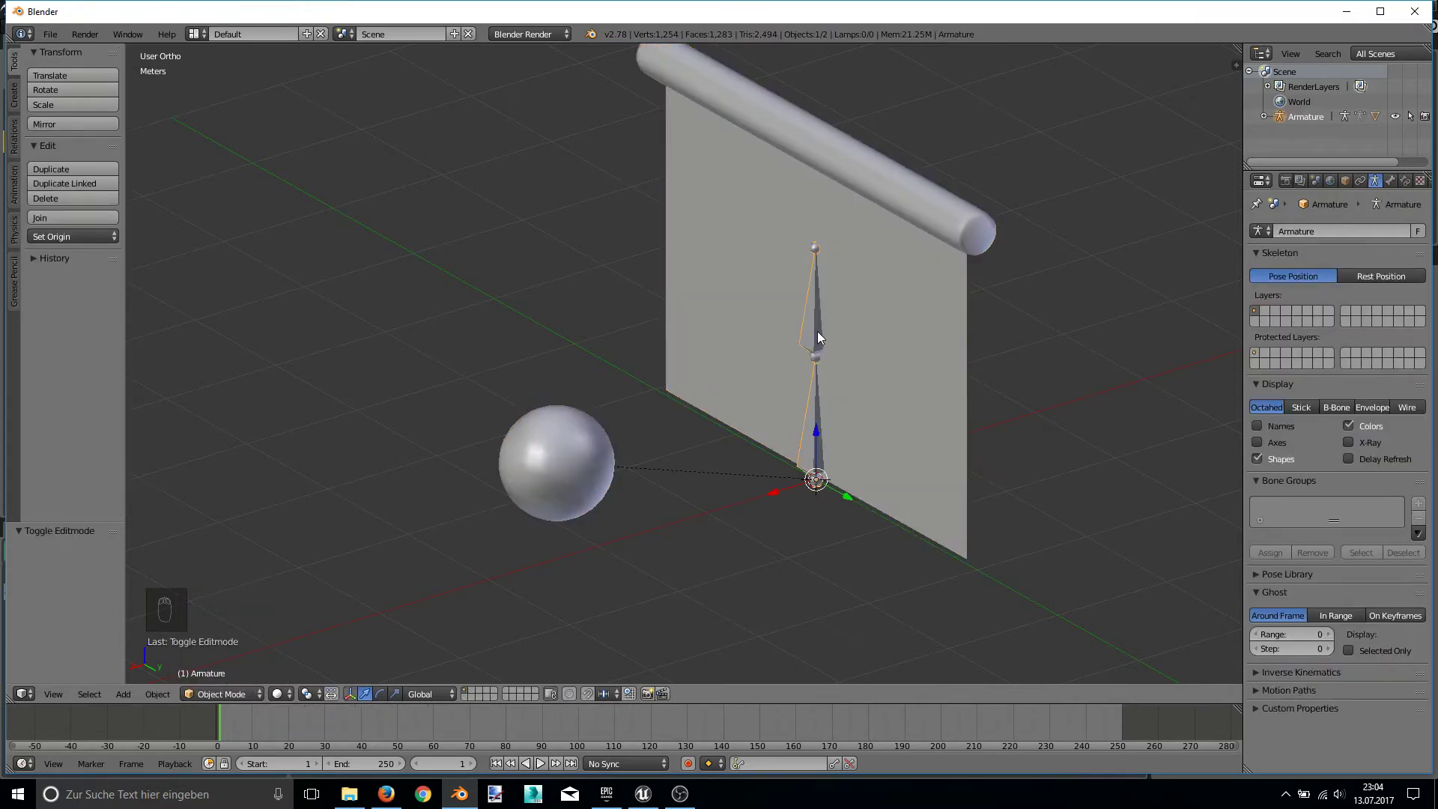
pyautogui.moveTo(816, 331); pyautogui.dragTo(833, 330, button='middle')
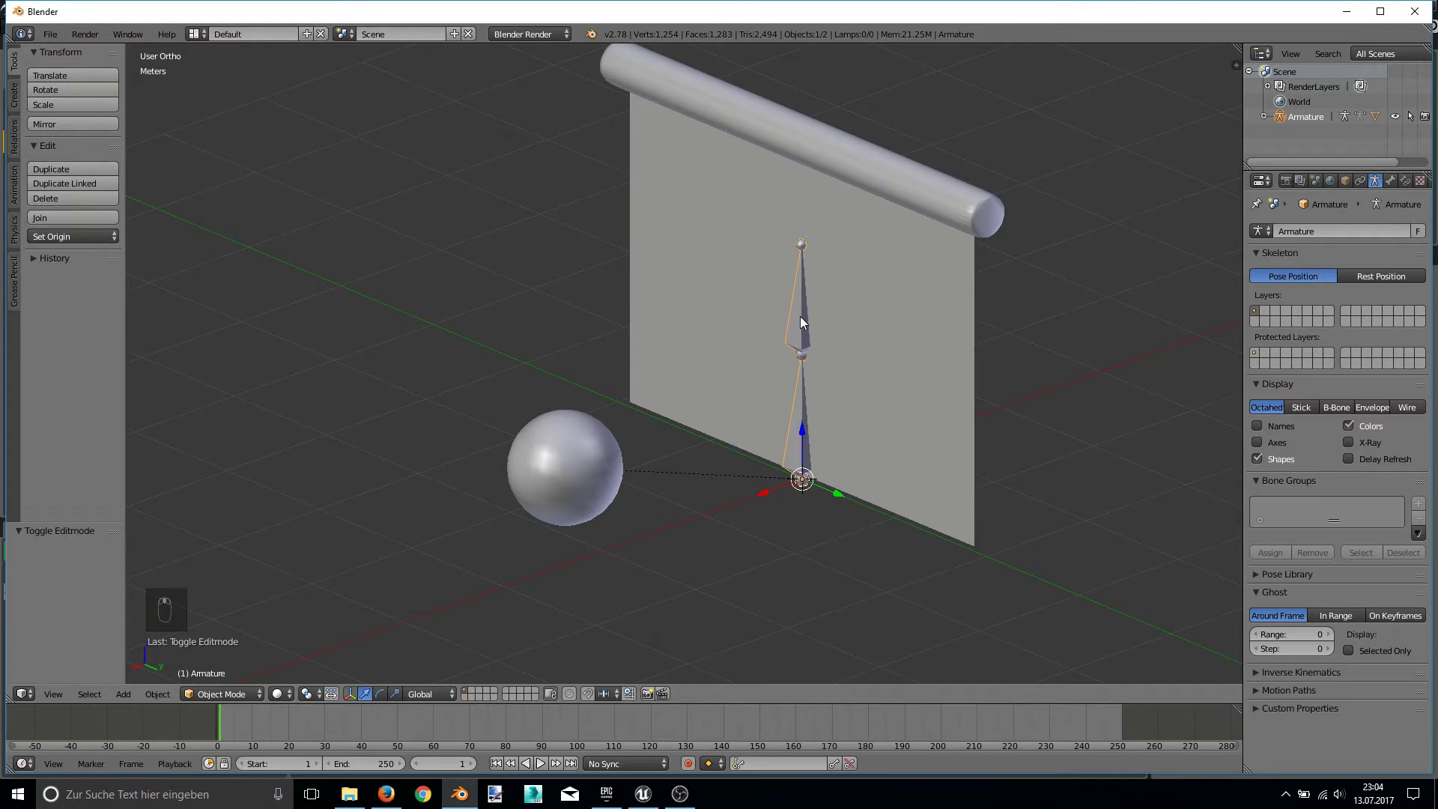
pyautogui.click(234, 693)
pyautogui.click(240, 634)
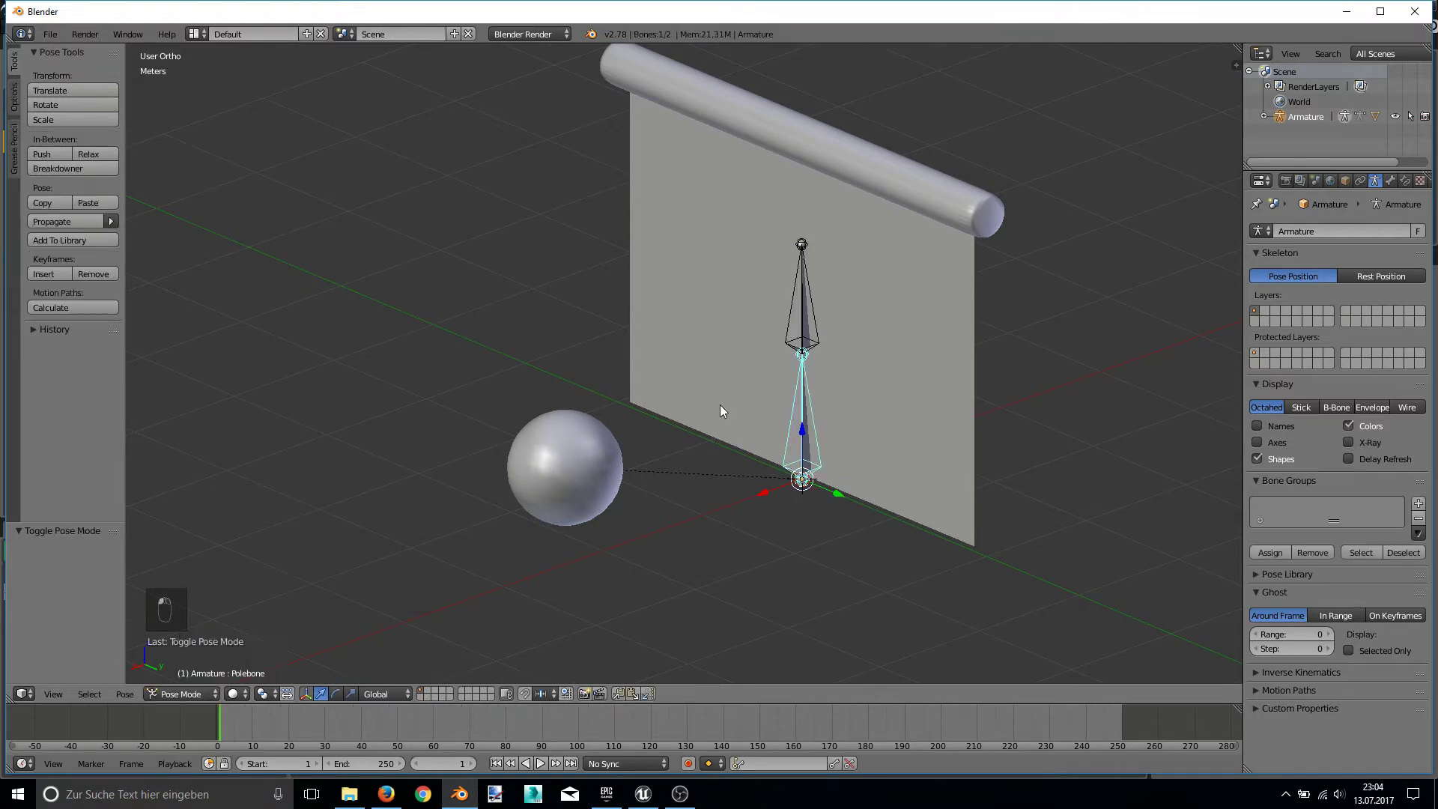
# - Test-rotate BallBone and Polebone to see the ball follow, cancelling each rotation
pyautogui.rightClick(812, 324)
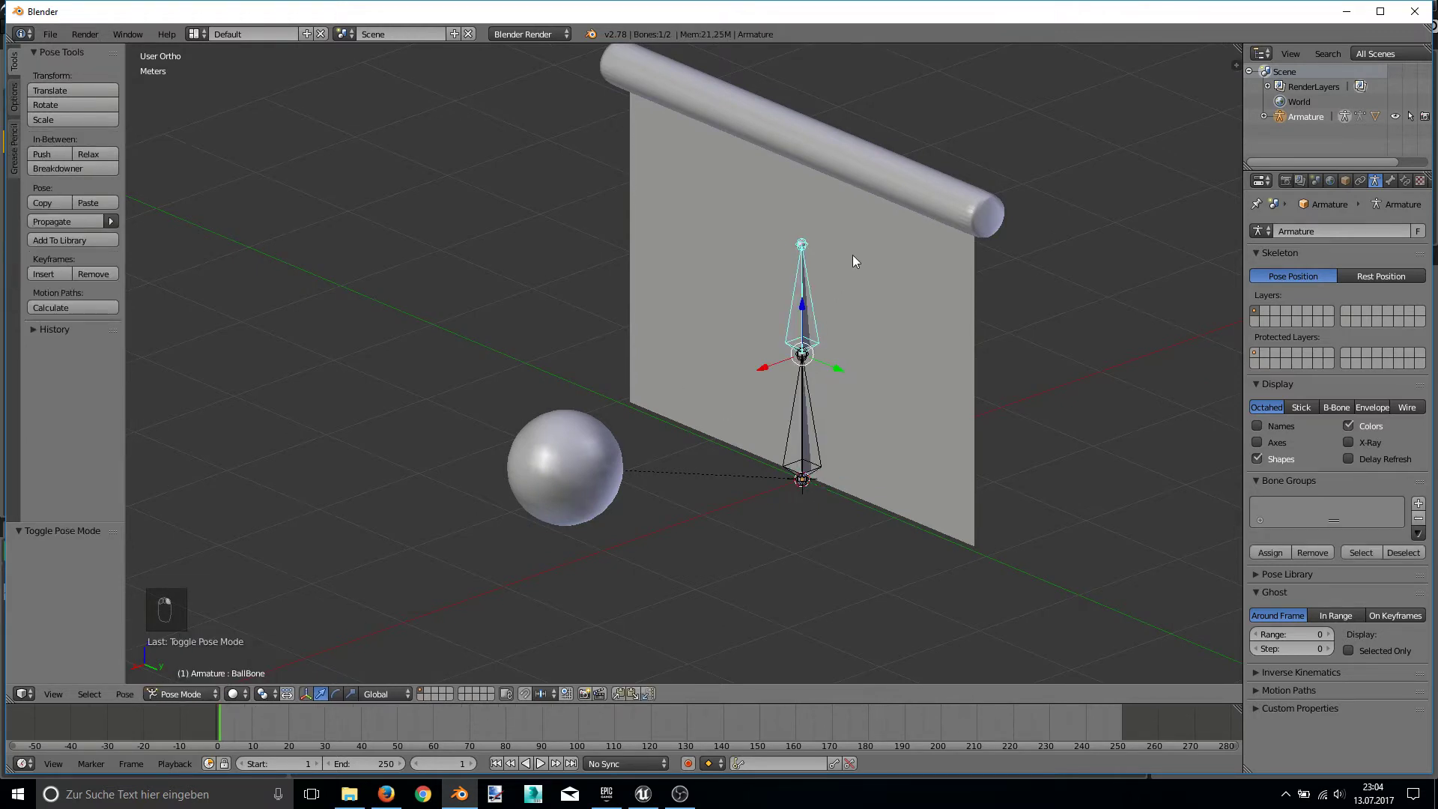
pyautogui.press('r')
pyautogui.rightClick(817, 203)
pyautogui.rightClick(811, 433)
pyautogui.press('r')
pyautogui.moveTo(811, 433); pyautogui.dragTo(873, 467, button='middle')
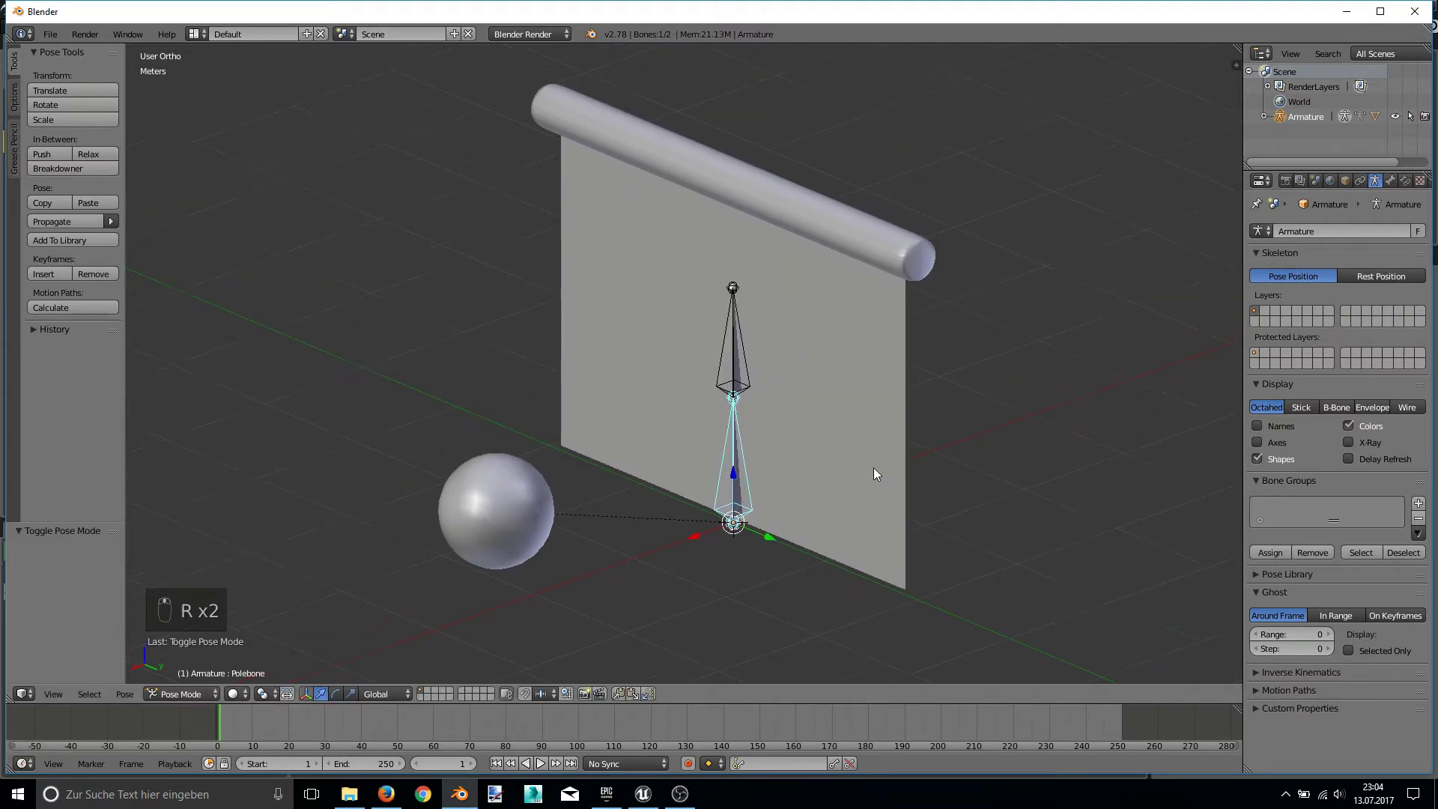
pyautogui.rightClick(734, 348)
pyautogui.press('r')
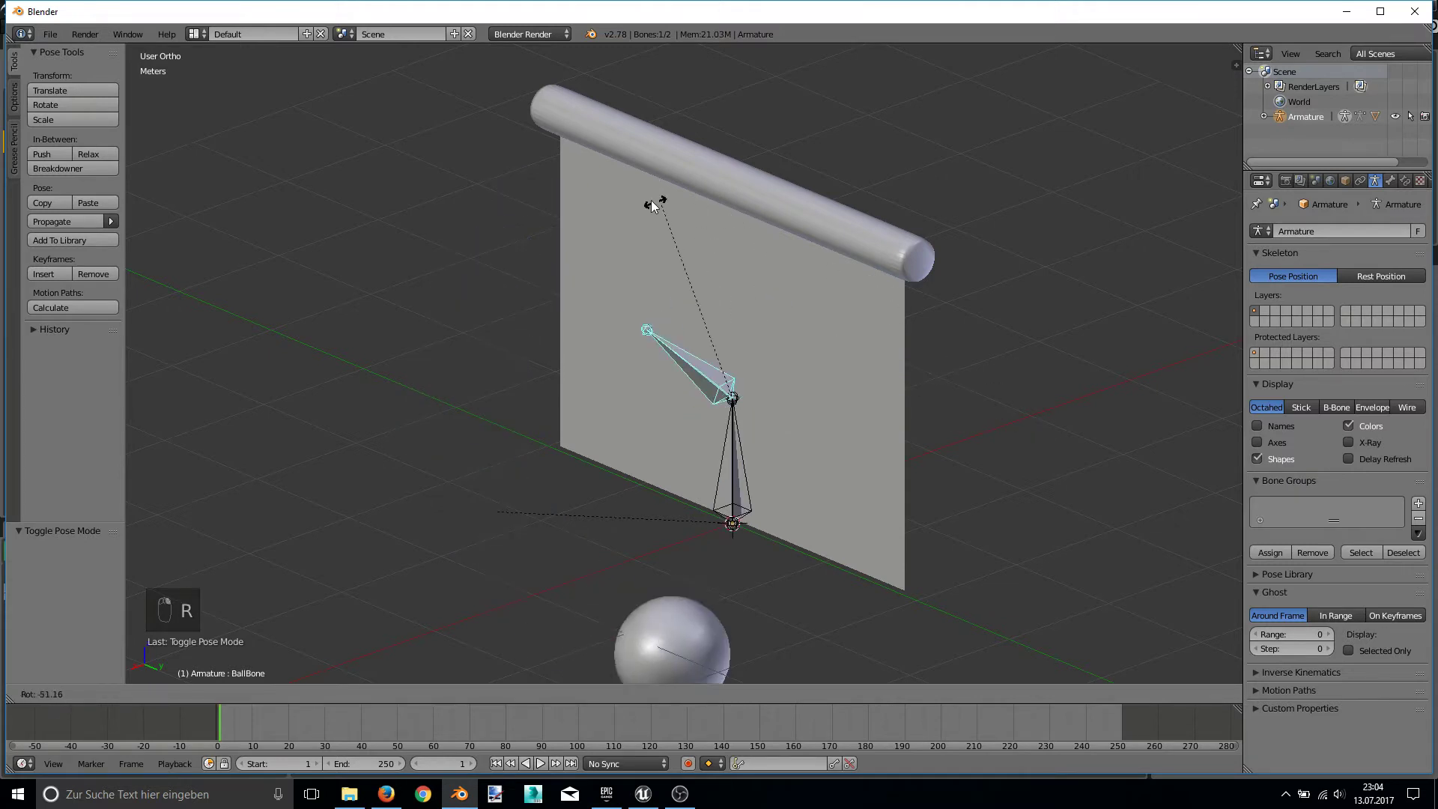
pyautogui.rightClick(824, 310)
# - Return to Object Mode and select the Sphere mesh object
pyautogui.moveTo(864, 411)
pyautogui.mouseDown(button='middle')
pyautogui.moveTo(905, 343)
pyautogui.moveTo(819, 407)
pyautogui.mouseUp(button='middle')
pyautogui.scroll(2, 819, 406)
pyautogui.scroll(-1, 819, 407)
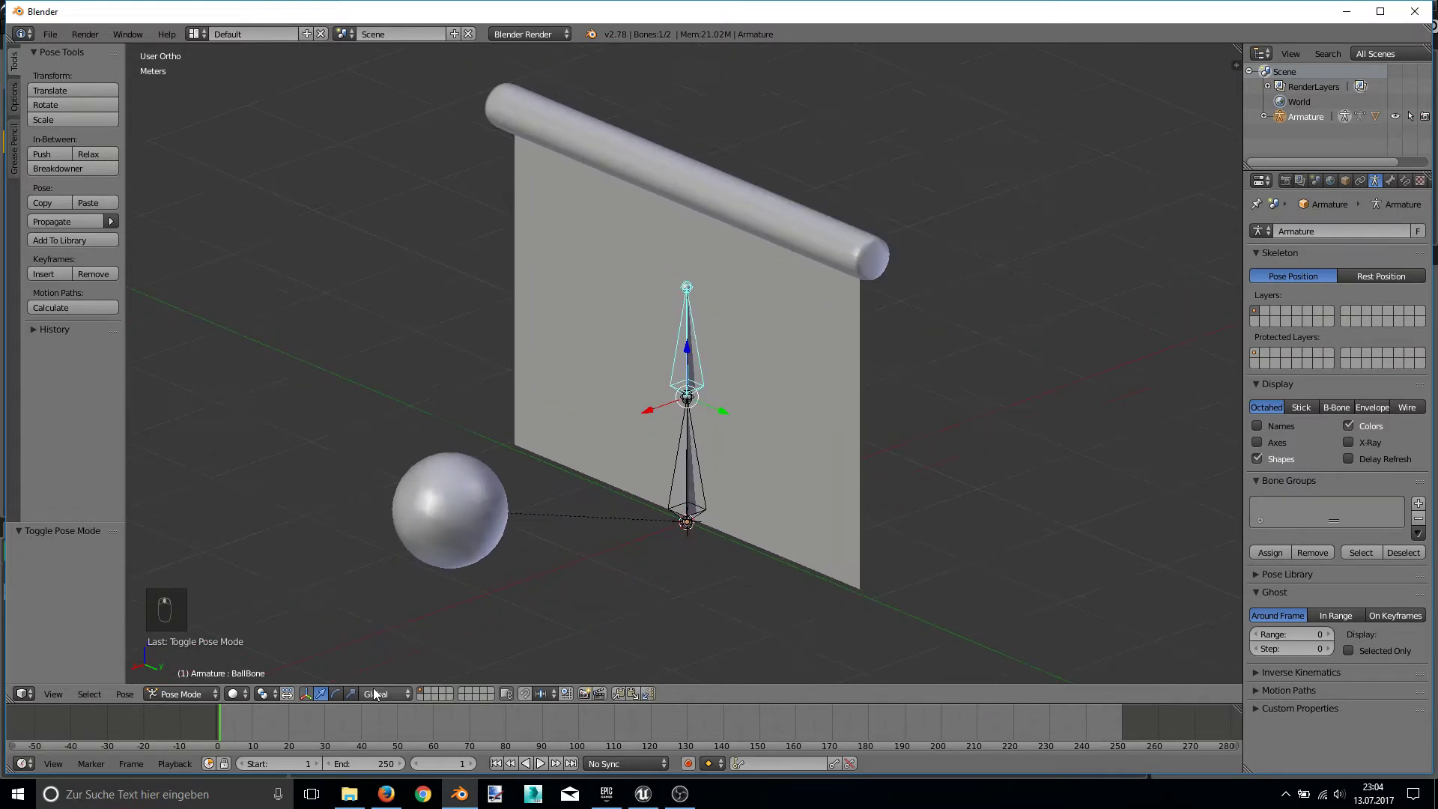
pyautogui.moveTo(669, 213)
pyautogui.mouseDown(button='middle')
pyautogui.moveTo(695, 198)
pyautogui.moveTo(666, 197)
pyautogui.moveTo(670, 213)
pyautogui.moveTo(782, 206)
pyautogui.mouseUp(button='middle')
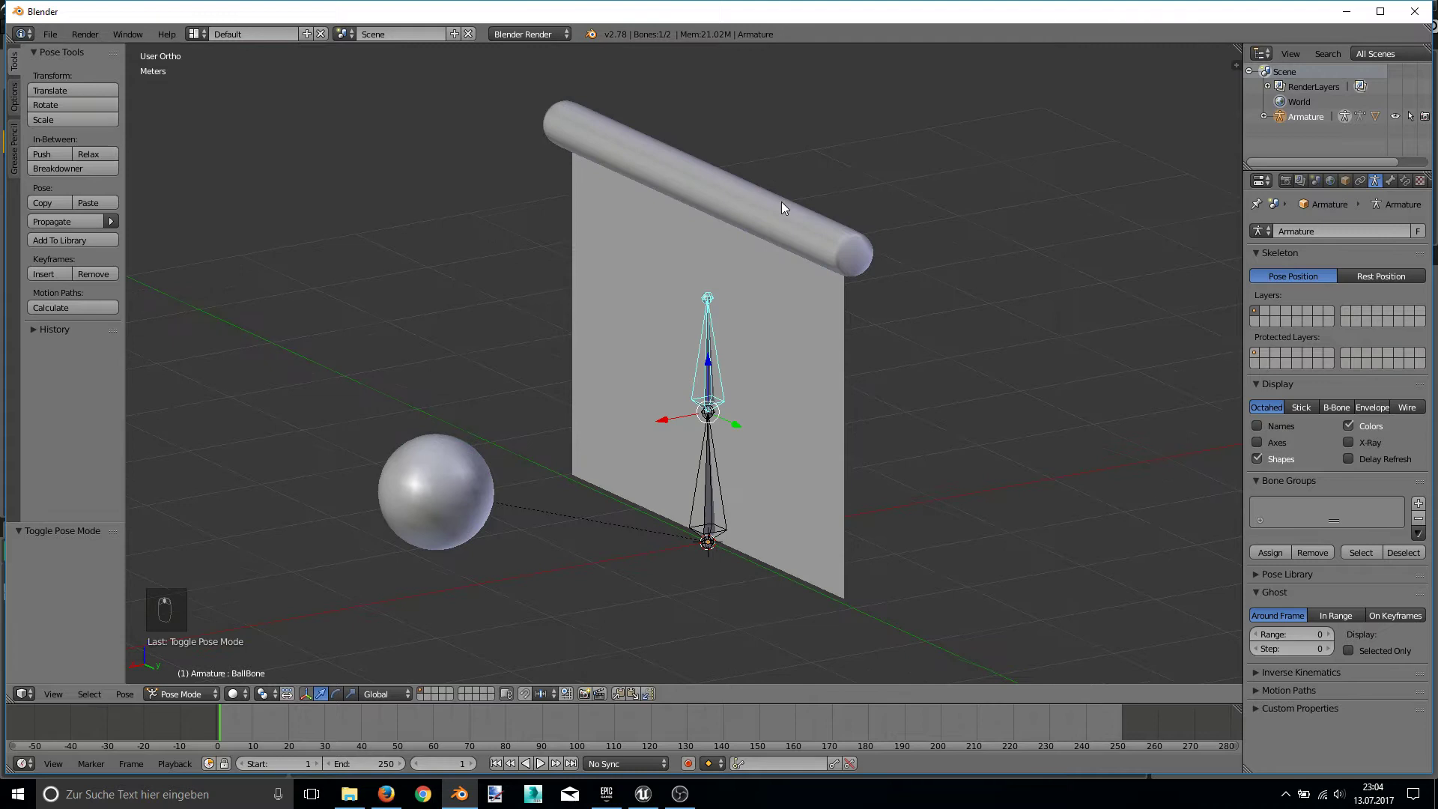
pyautogui.click(187, 695)
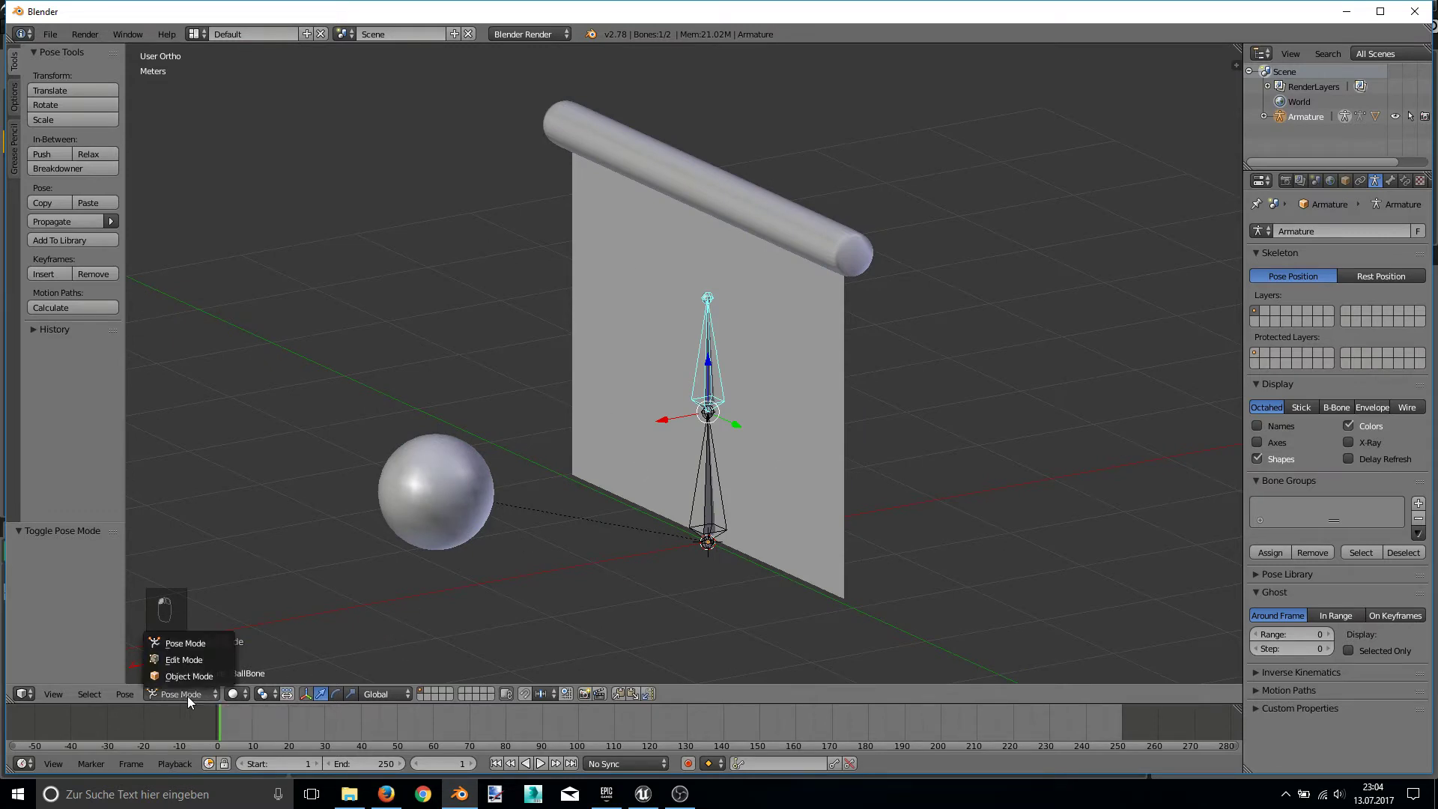
pyautogui.click(199, 678)
pyautogui.rightClick(804, 303)
pyautogui.moveTo(804, 303)
pyautogui.mouseDown(button='middle')
pyautogui.moveTo(787, 288)
pyautogui.moveTo(949, 291)
pyautogui.moveTo(928, 282)
pyautogui.mouseUp(button='middle')
# - In Edit Mode, deselect all and select the flag sheet face in face select
pyautogui.press('Tab')
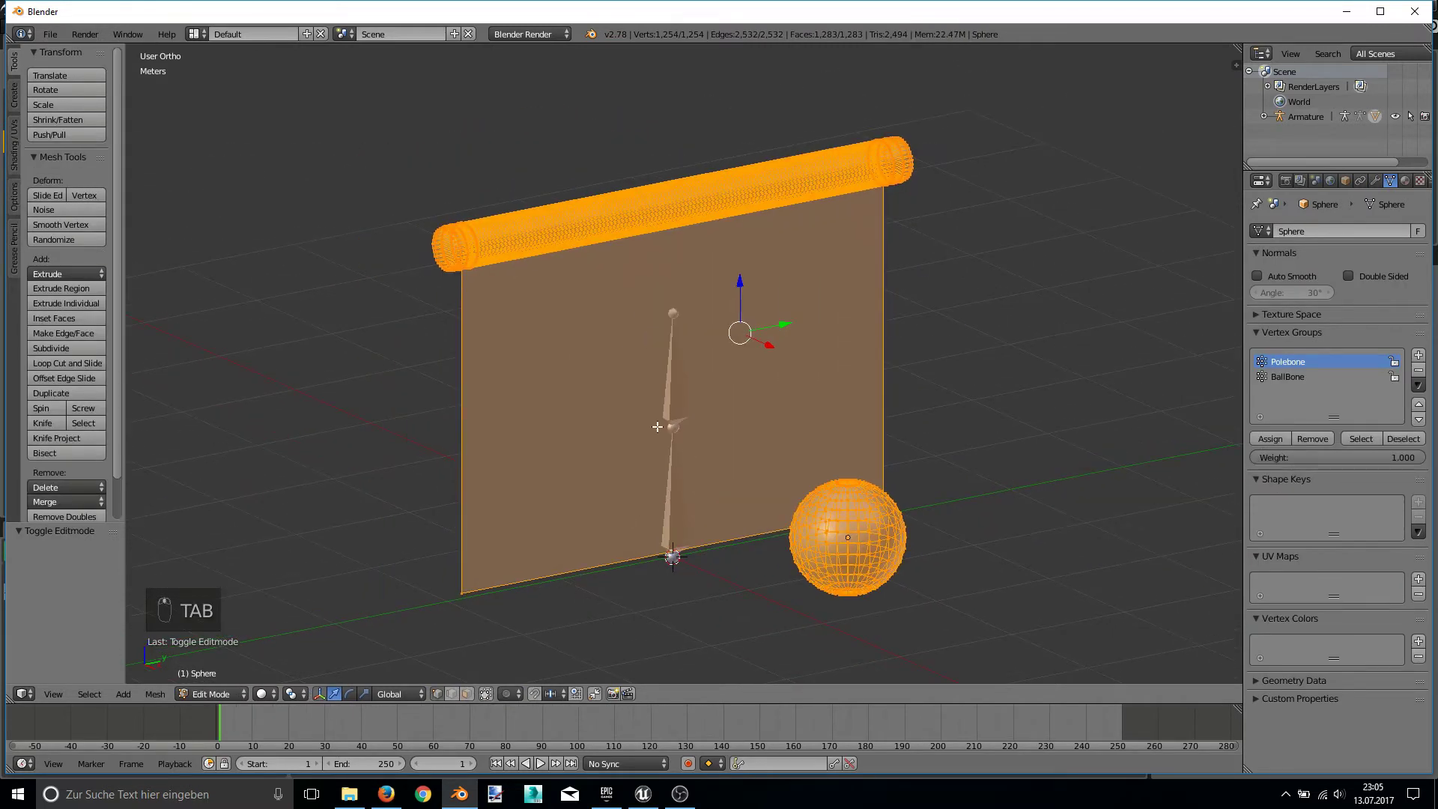
pyautogui.press('a')
pyautogui.moveTo(857, 369); pyautogui.dragTo(854, 363, button='middle')
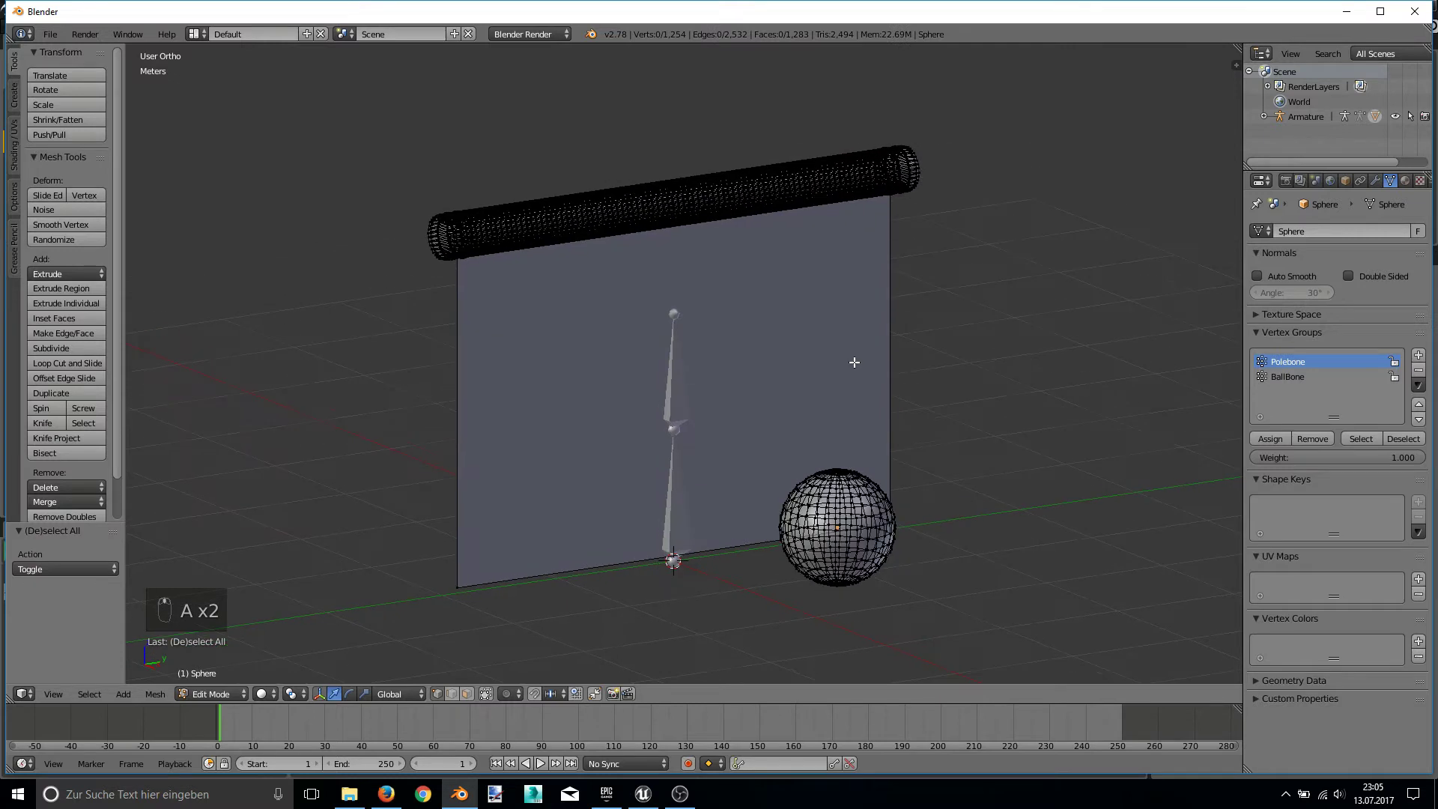
pyautogui.click(467, 696)
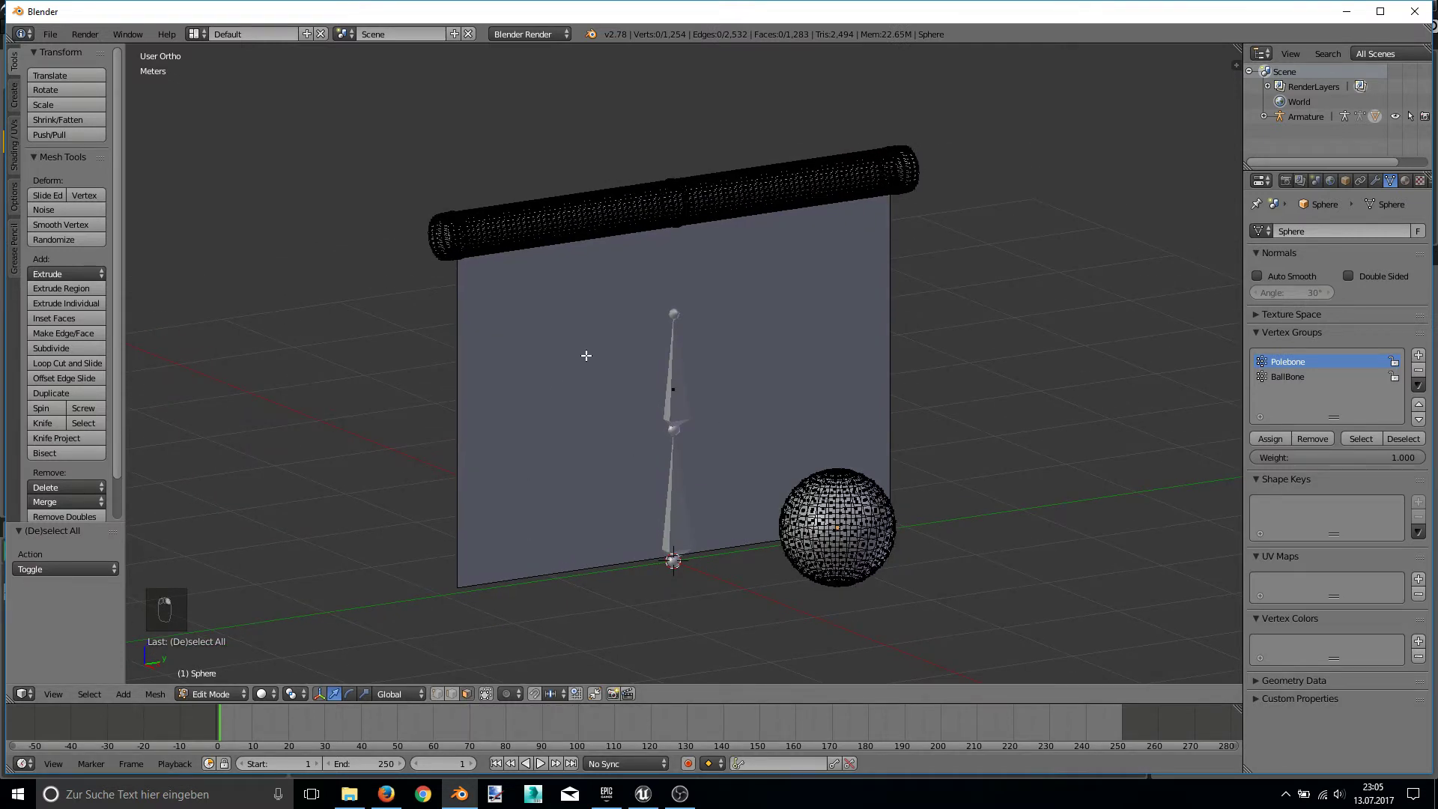
pyautogui.rightClick(674, 387)
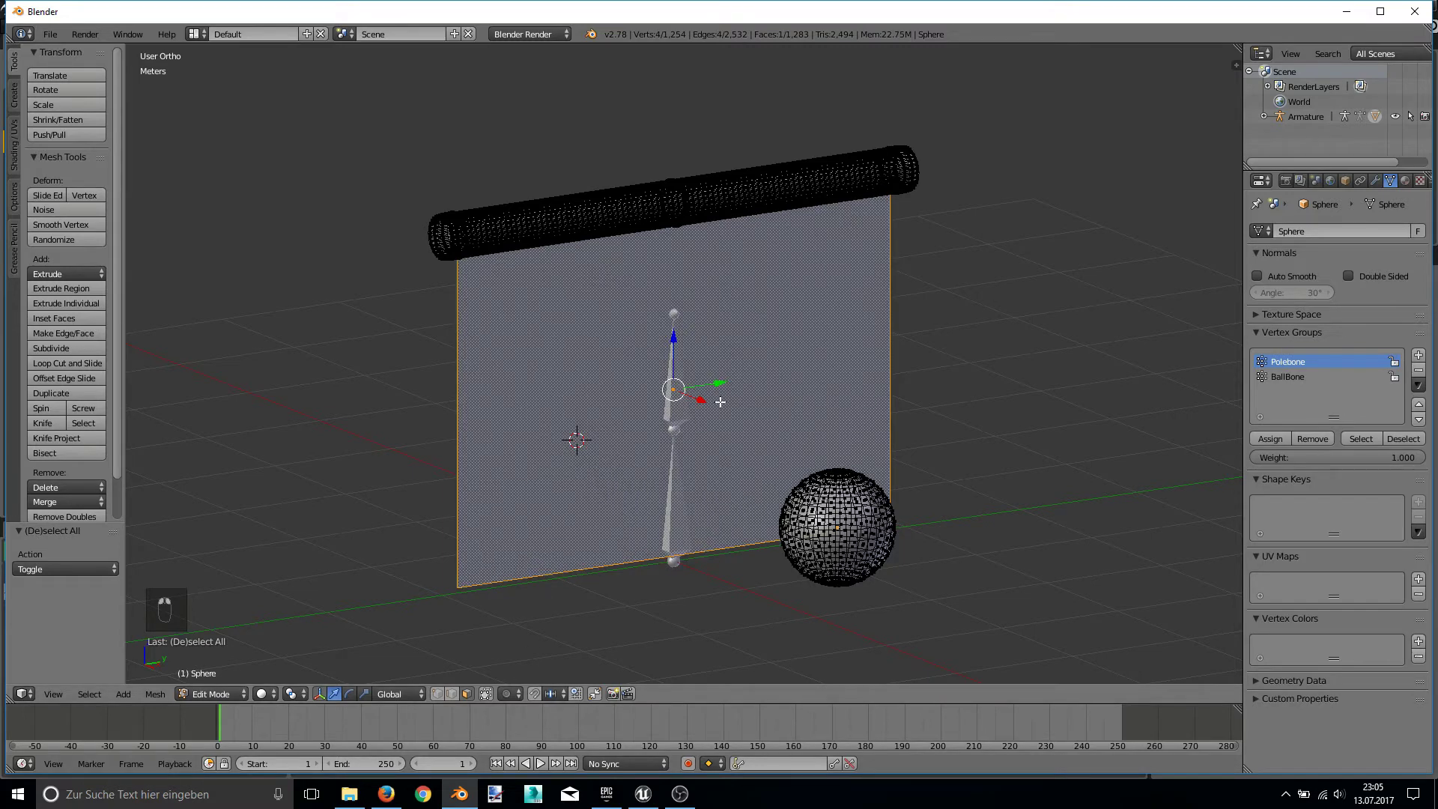
pyautogui.moveTo(719, 402); pyautogui.dragTo(715, 372, button='middle')
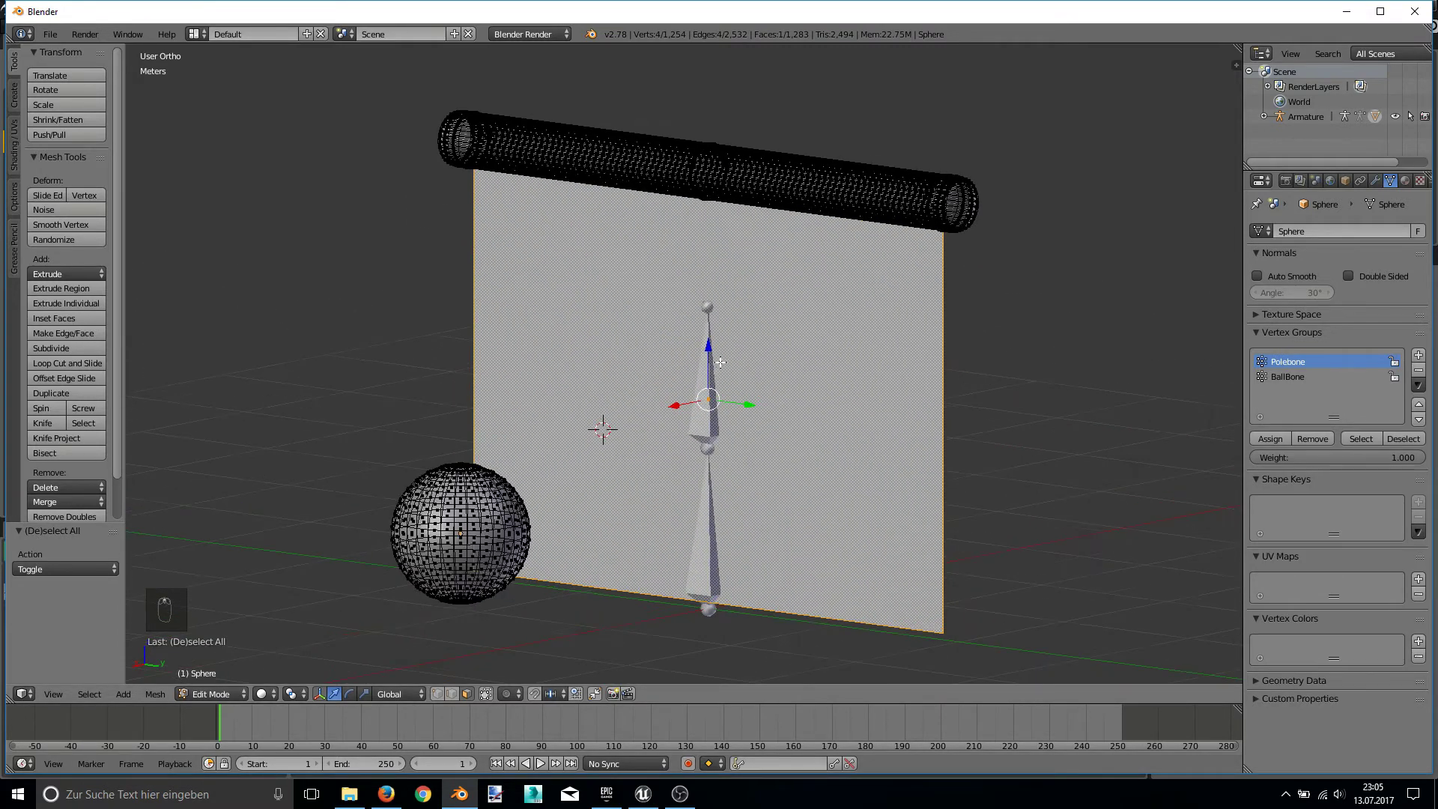
# - Subdivide the flag sheet three times into a dense grid, then return to Object Mode
pyautogui.press('w')
pyautogui.click(721, 361)
pyautogui.press('w')
pyautogui.press('w')
pyautogui.click(720, 360)
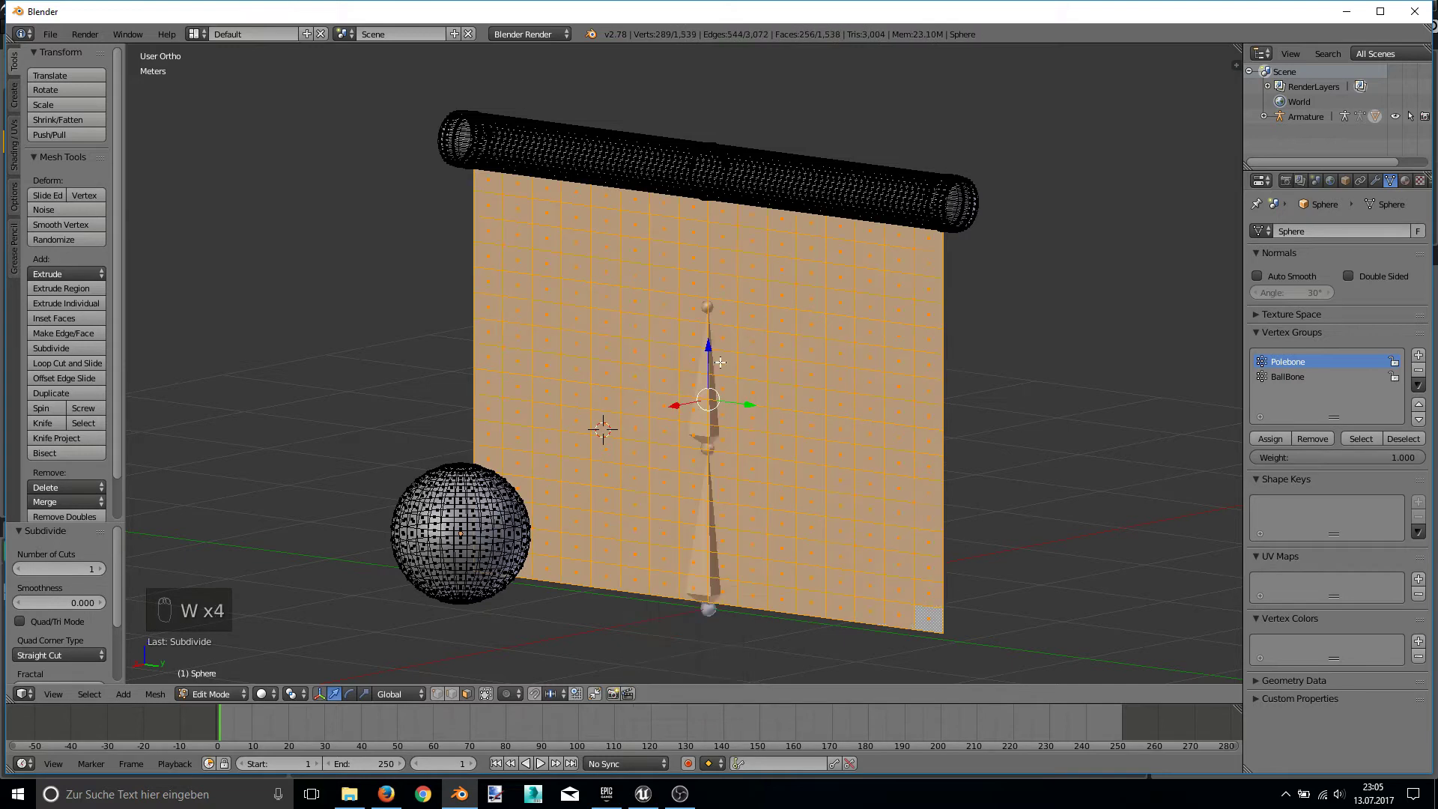
pyautogui.press('w')
pyautogui.moveTo(915, 411); pyautogui.dragTo(813, 379, button='middle')
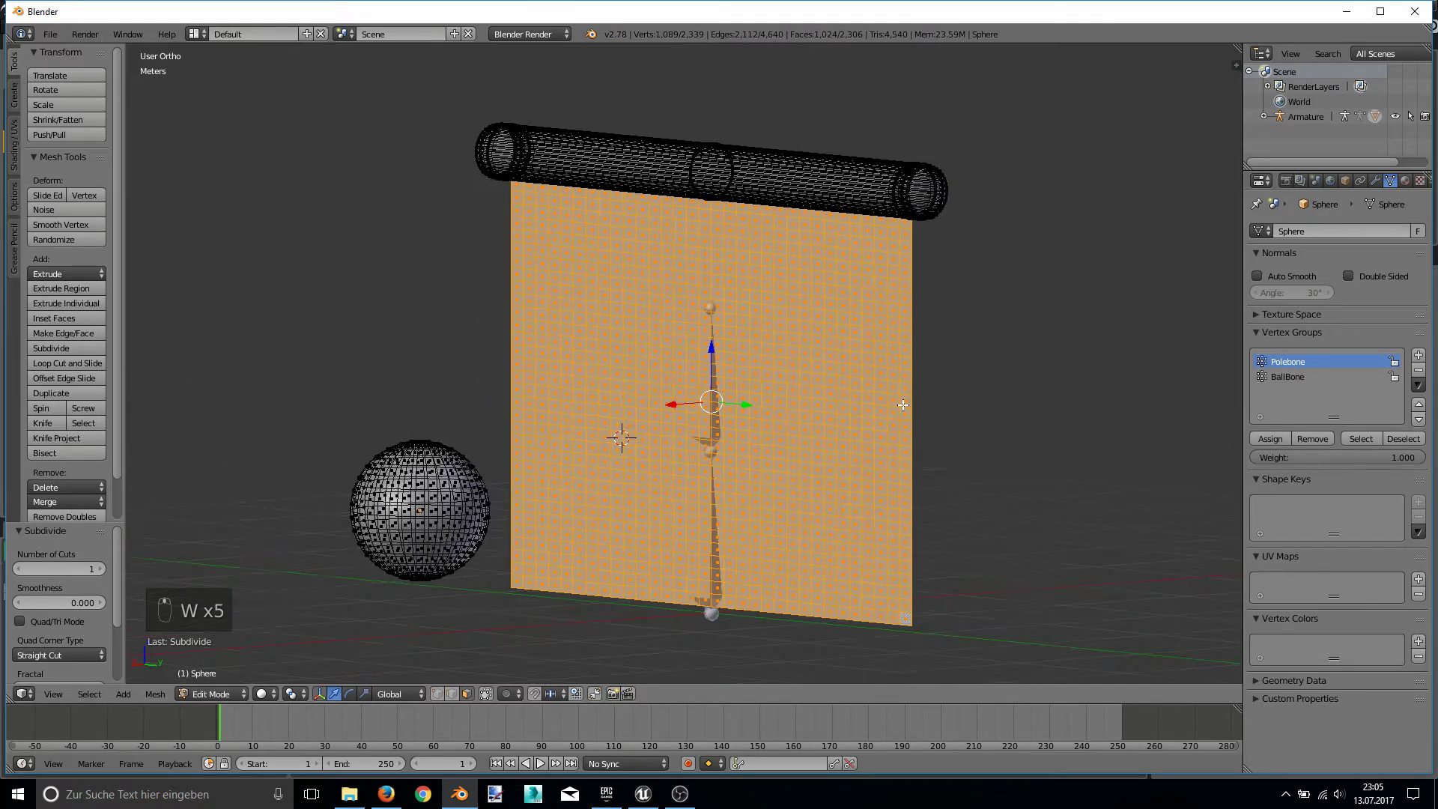
pyautogui.press('w')
pyautogui.click(790, 357)
pyautogui.moveTo(790, 357)
pyautogui.mouseDown(button='middle')
pyautogui.moveTo(883, 352)
pyautogui.moveTo(789, 373)
pyautogui.mouseUp(button='middle')
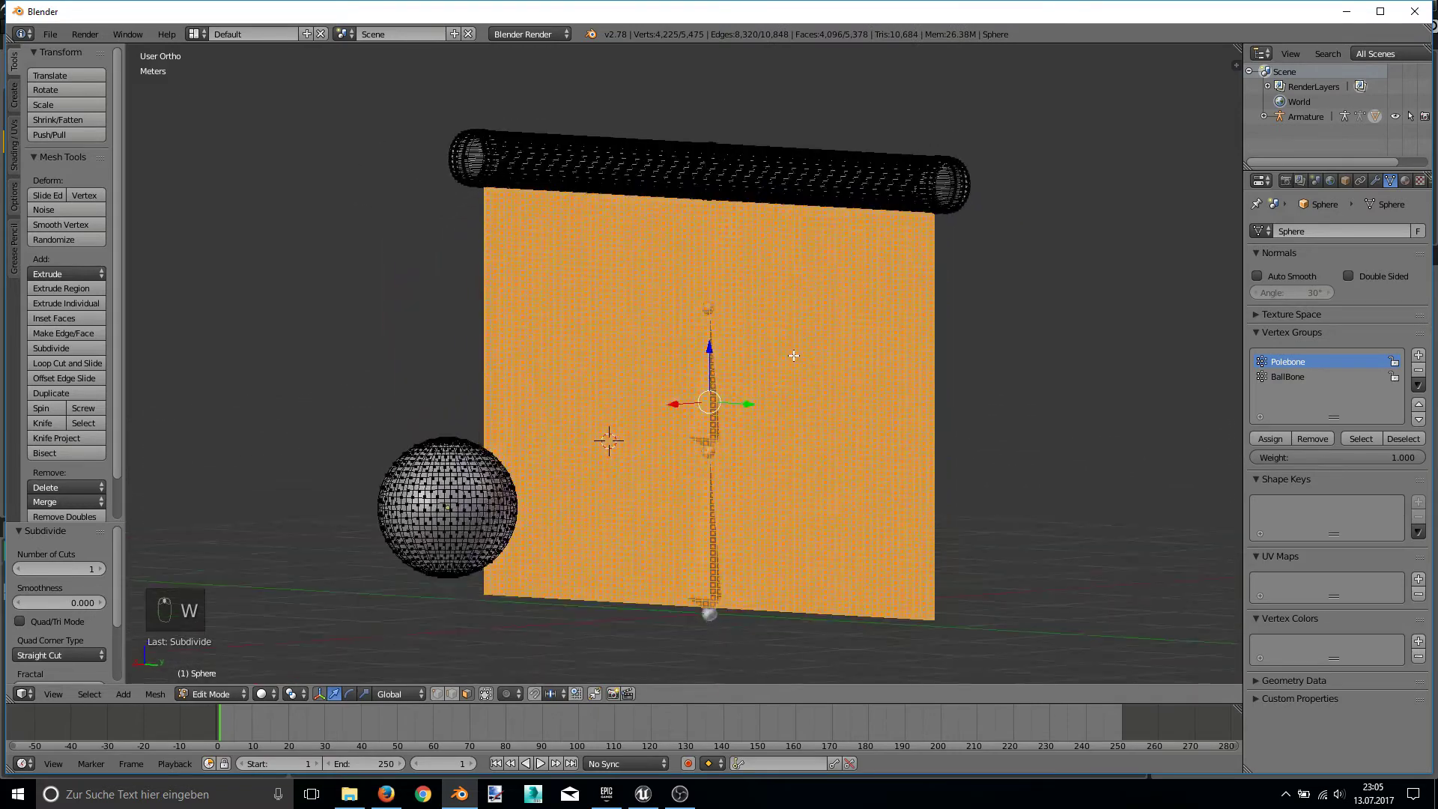
pyautogui.click(210, 694)
pyautogui.moveTo(697, 450); pyautogui.dragTo(660, 474, button='middle')
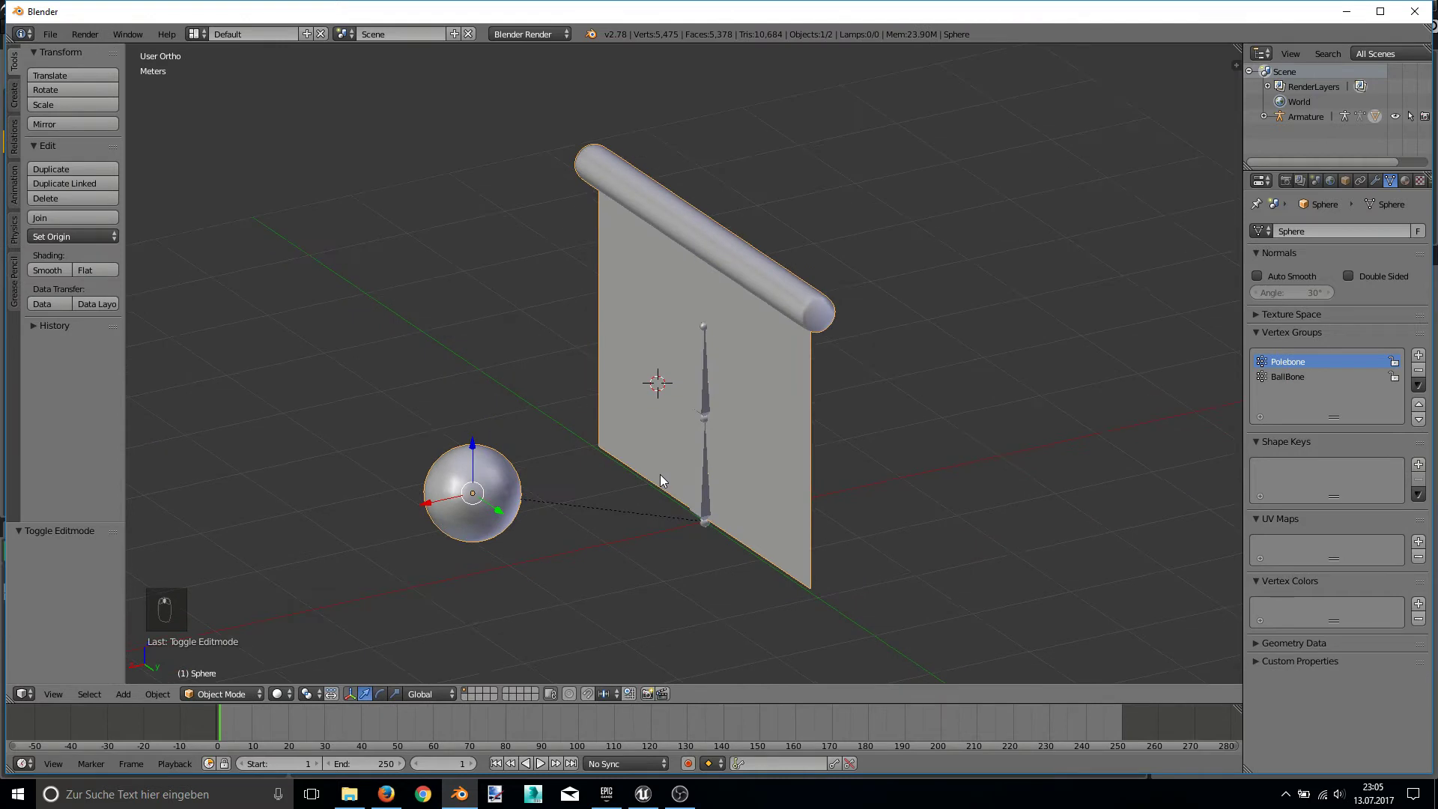
# - Start an FBX export in UE4 Tutorials with Add Leaf Bones turned off
pyautogui.click(54, 34)
pyautogui.moveTo(73, 320)
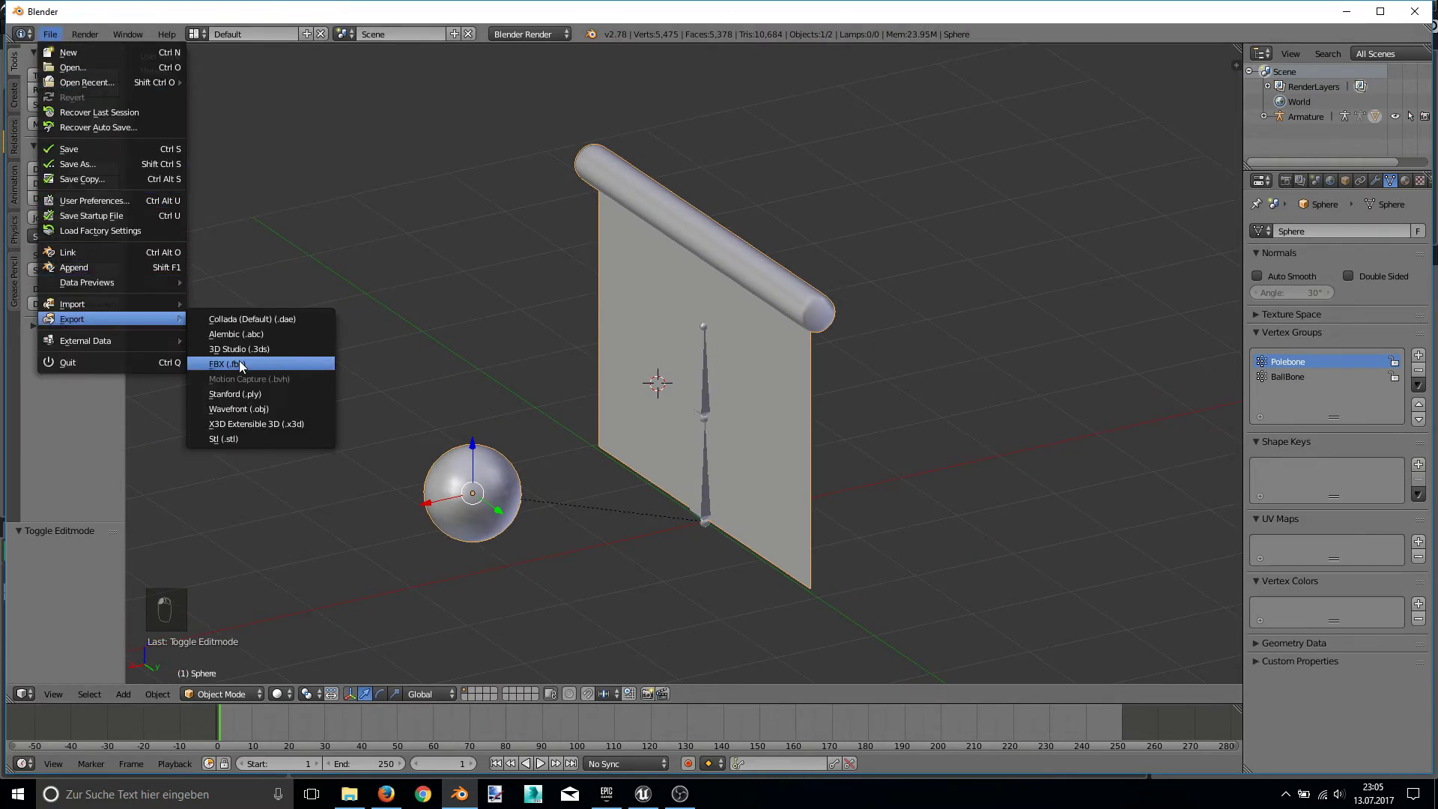
pyautogui.click(236, 363)
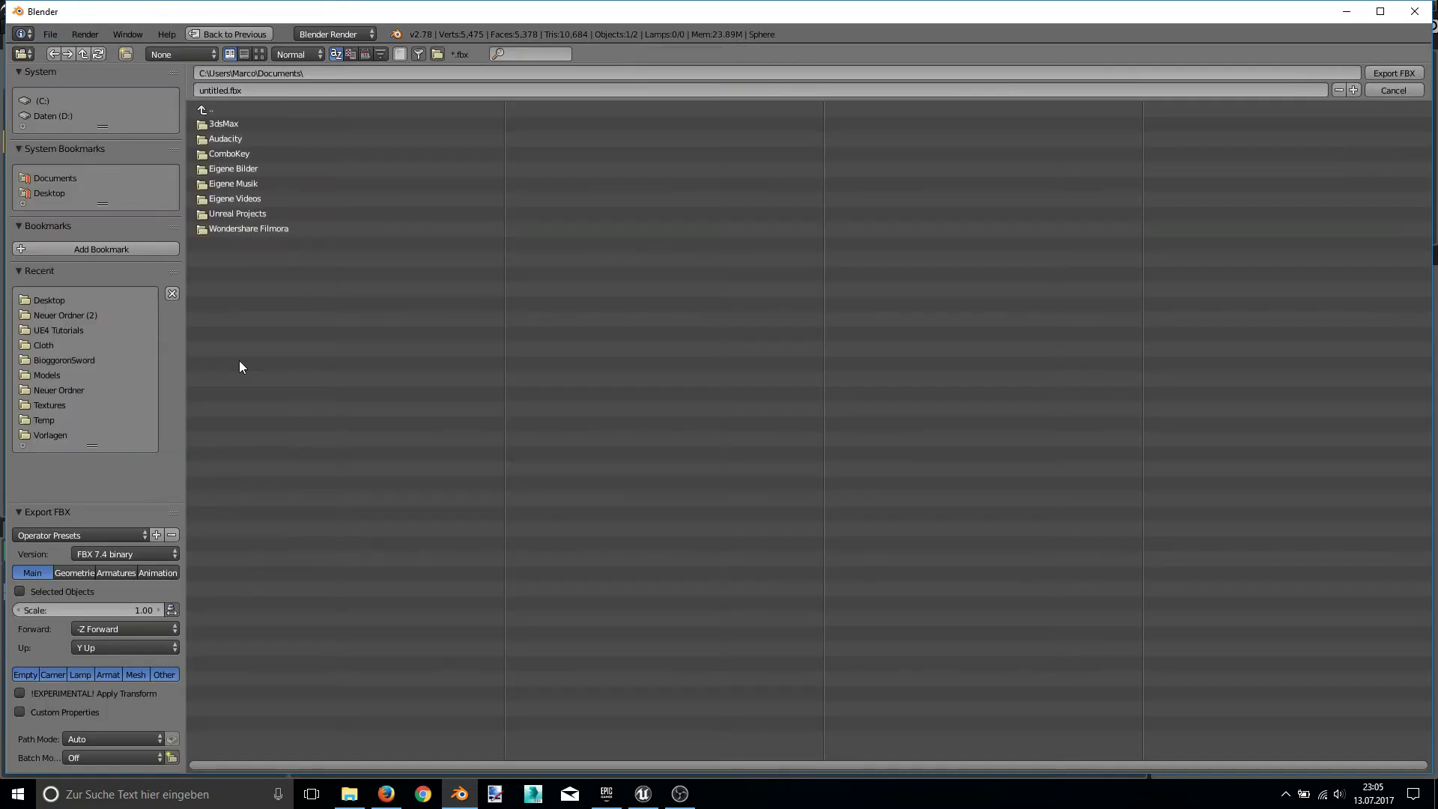
pyautogui.click(56, 330)
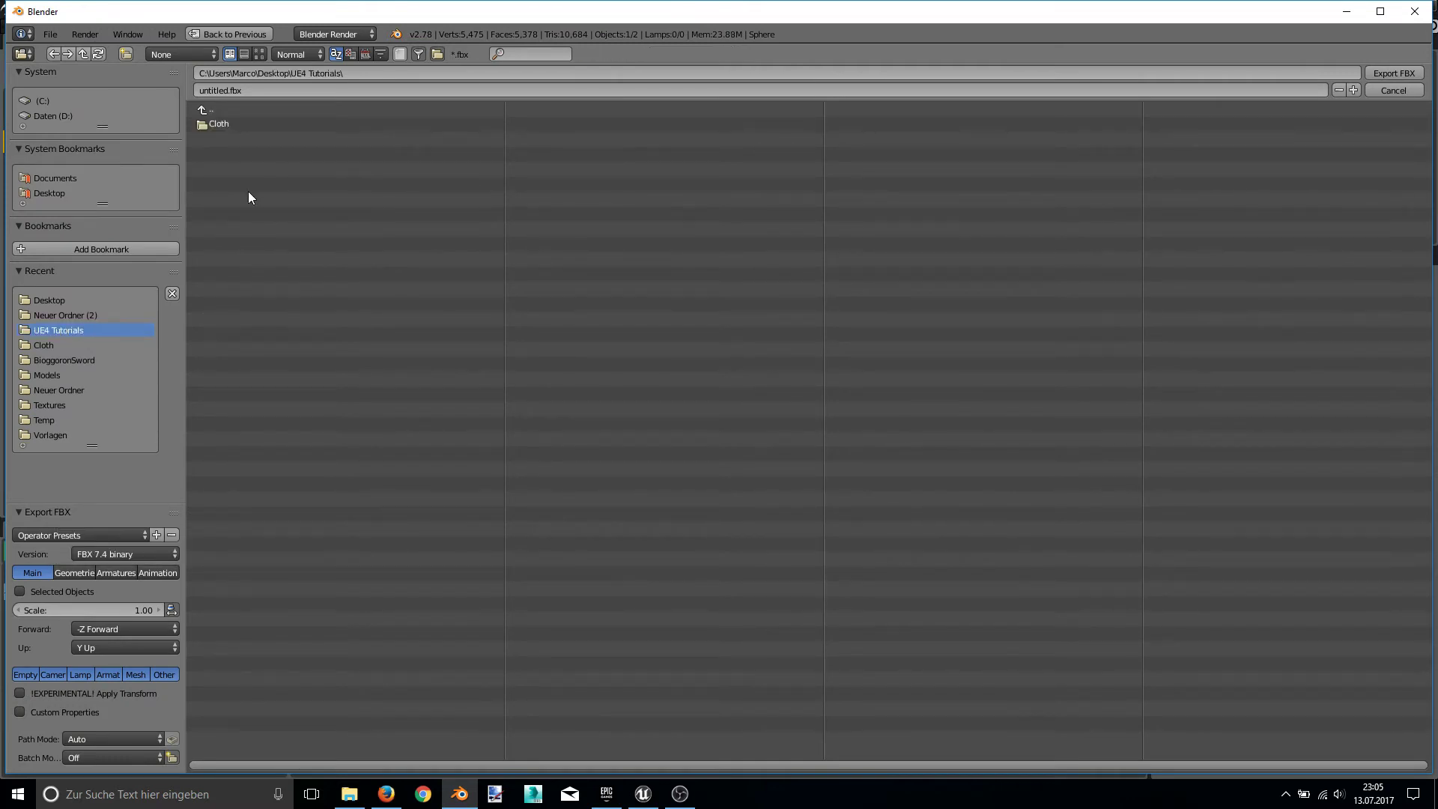
pyautogui.click(83, 574)
pyautogui.click(98, 609)
pyautogui.click(126, 588)
pyautogui.click(74, 610)
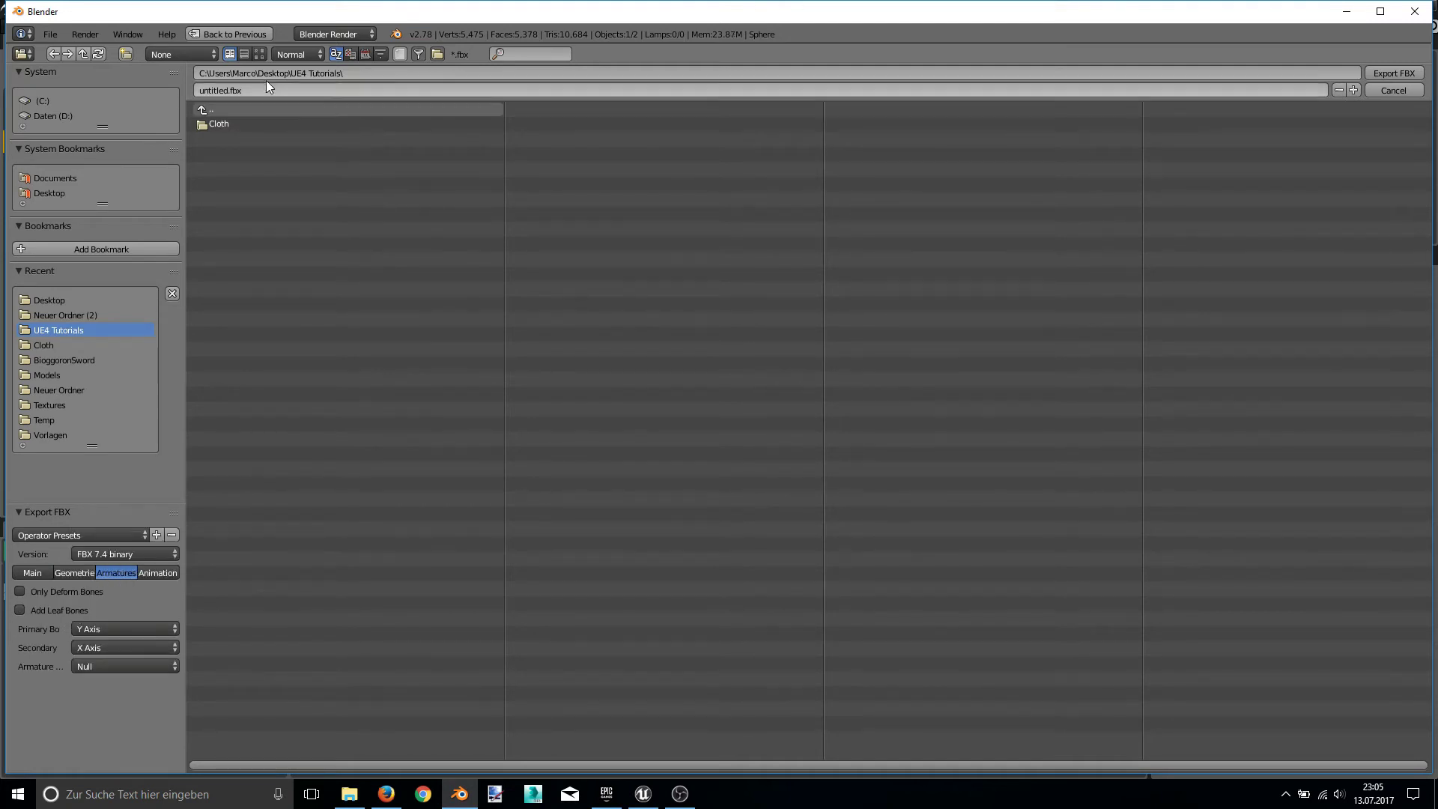
# - Export it as FakeWorldObjectCollide.fbx into the Cloth folder
pyautogui.click(249, 89)
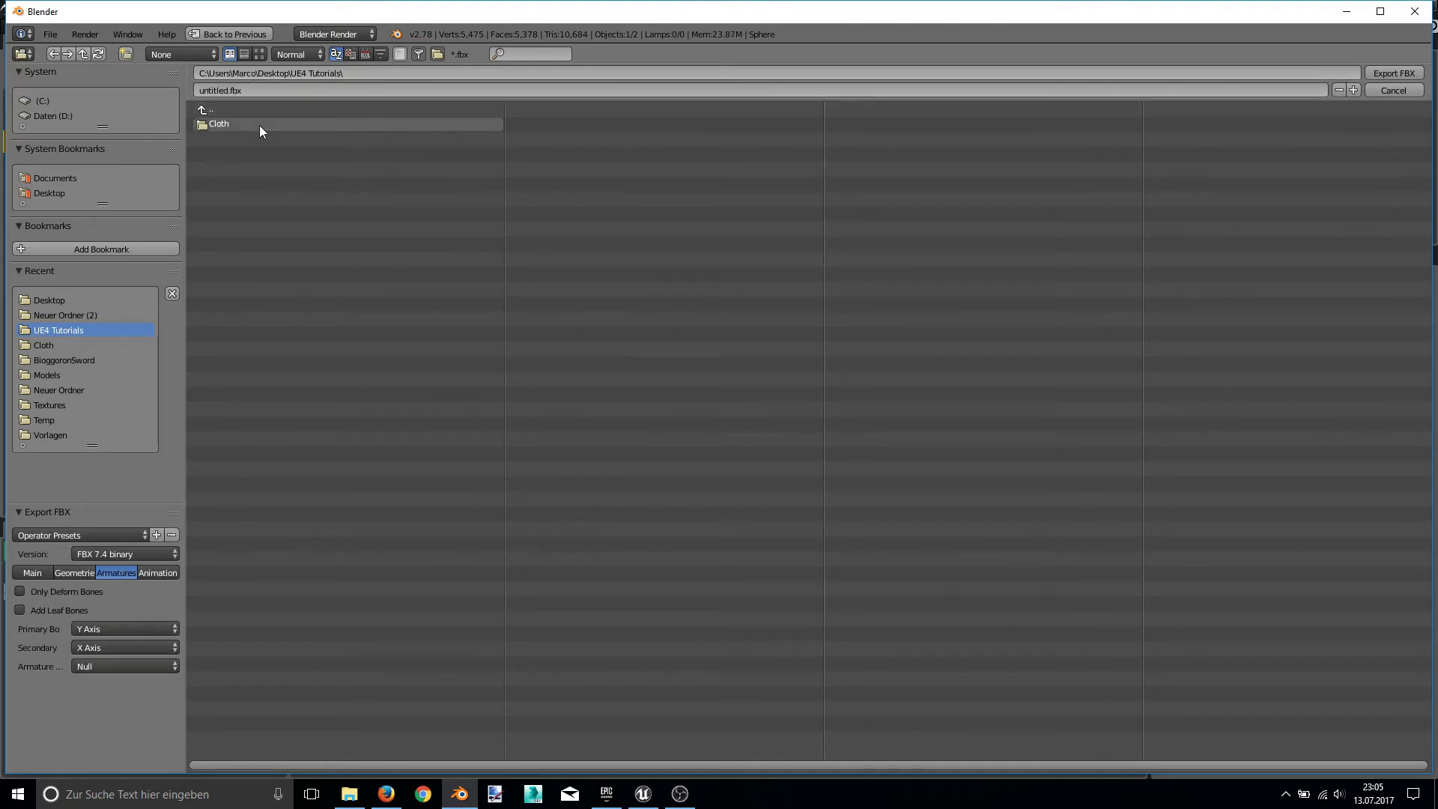
pyautogui.click(259, 125)
pyautogui.click(252, 89)
pyautogui.write('FakeWorldObjectCollide')
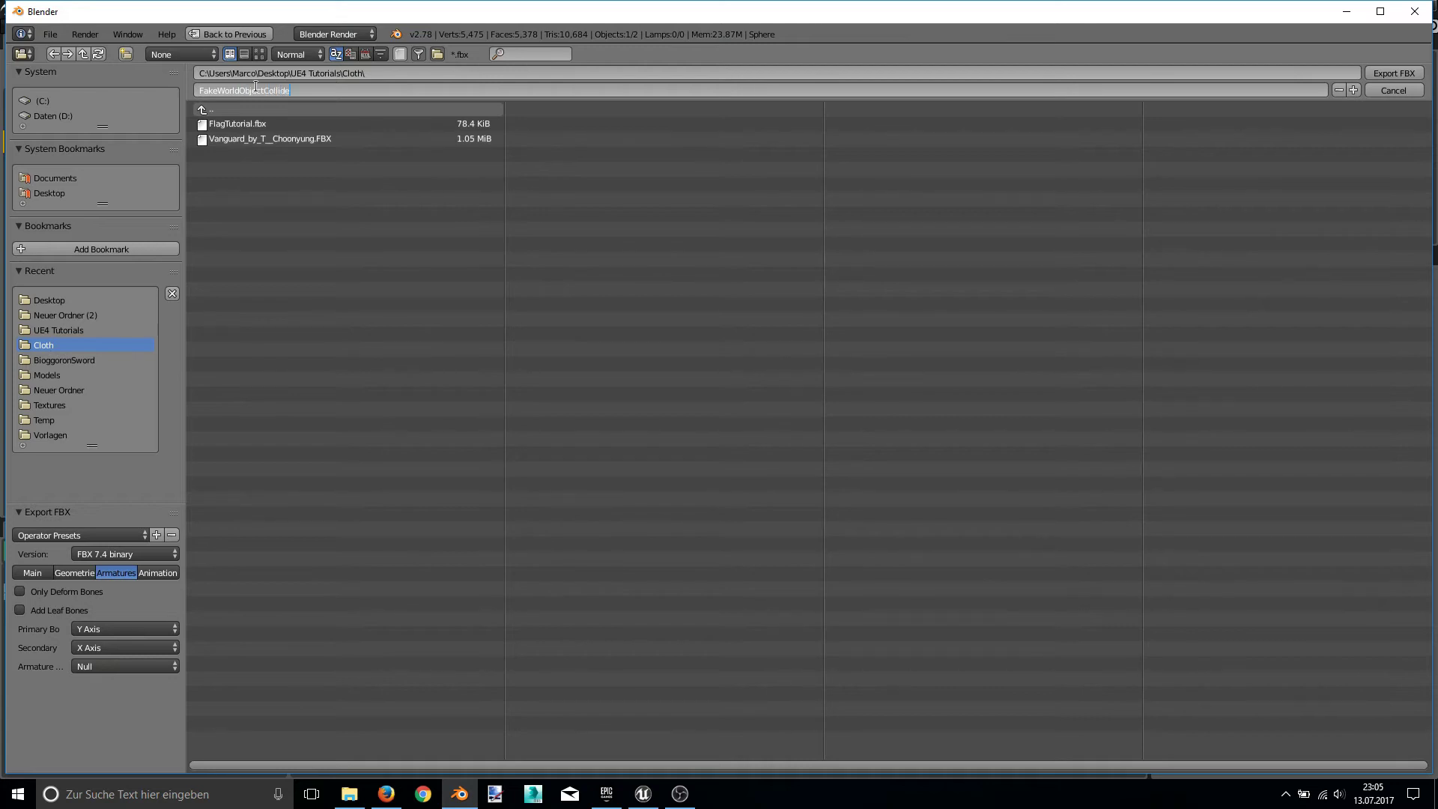
pyautogui.press('Return')
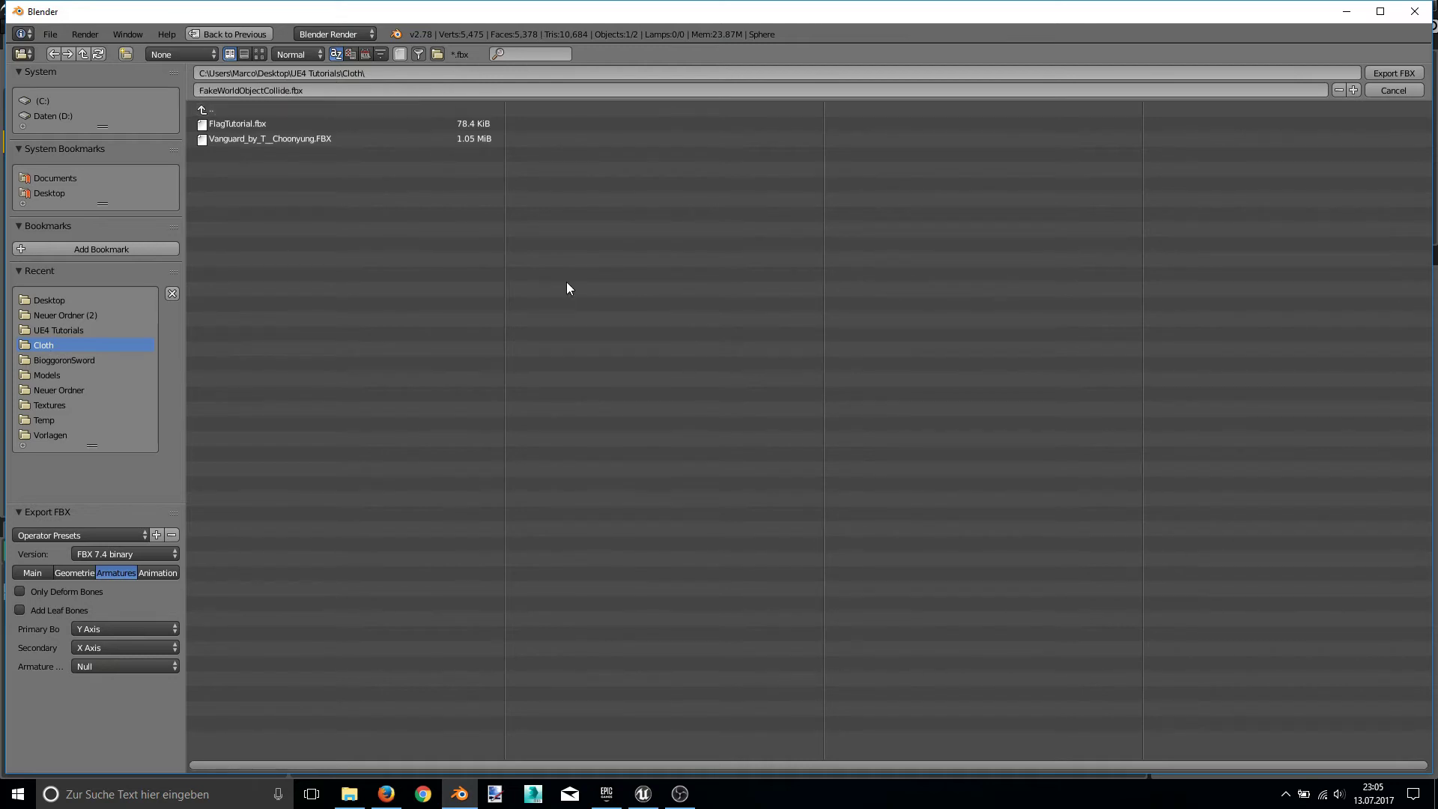
pyautogui.click(1392, 72)
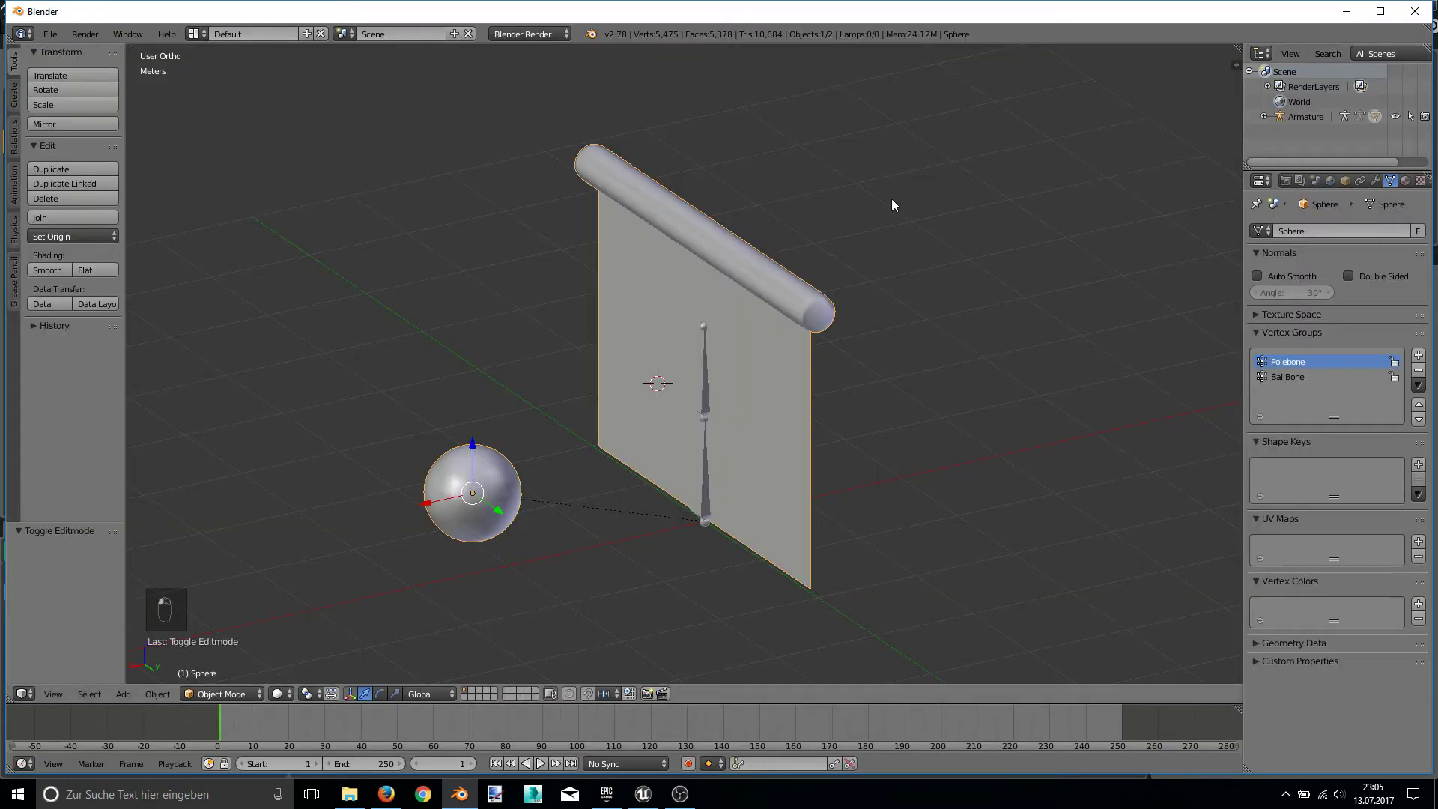
# - Create a new FakeWorldCollide folder in the Content Browser
pyautogui.click(642, 794)
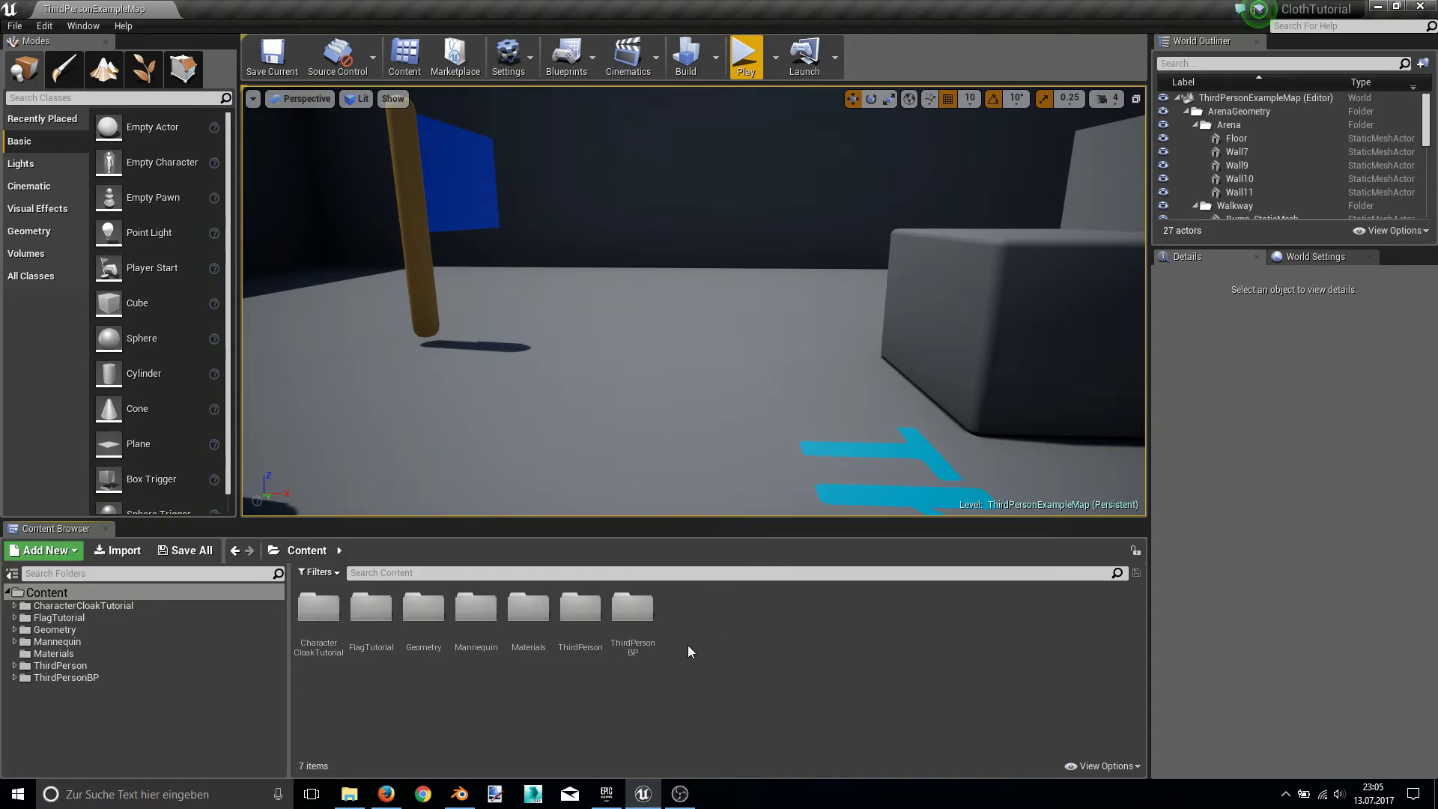
pyautogui.rightClick(707, 647)
pyautogui.click(746, 213)
pyautogui.write('orldCollide')
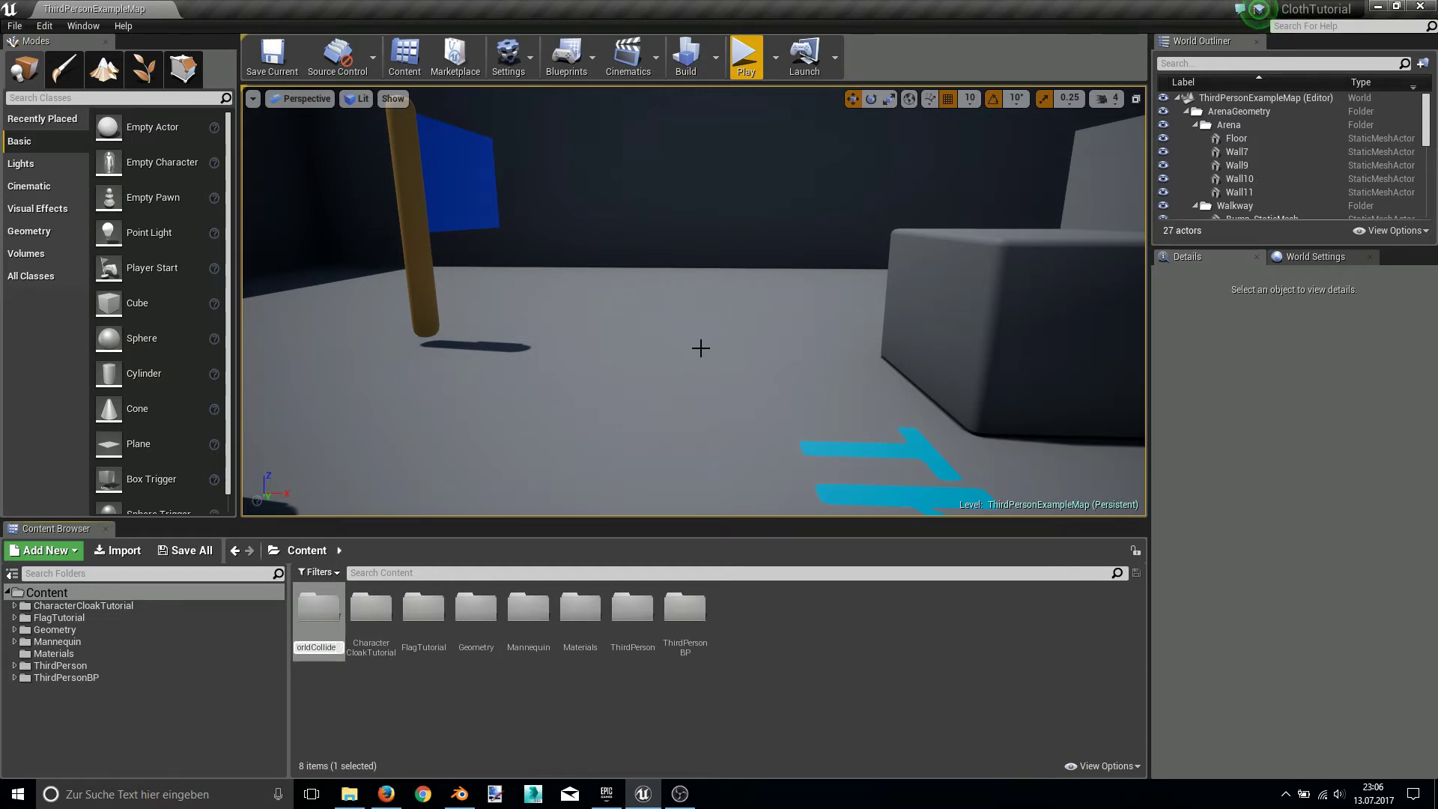
pyautogui.press('Return')
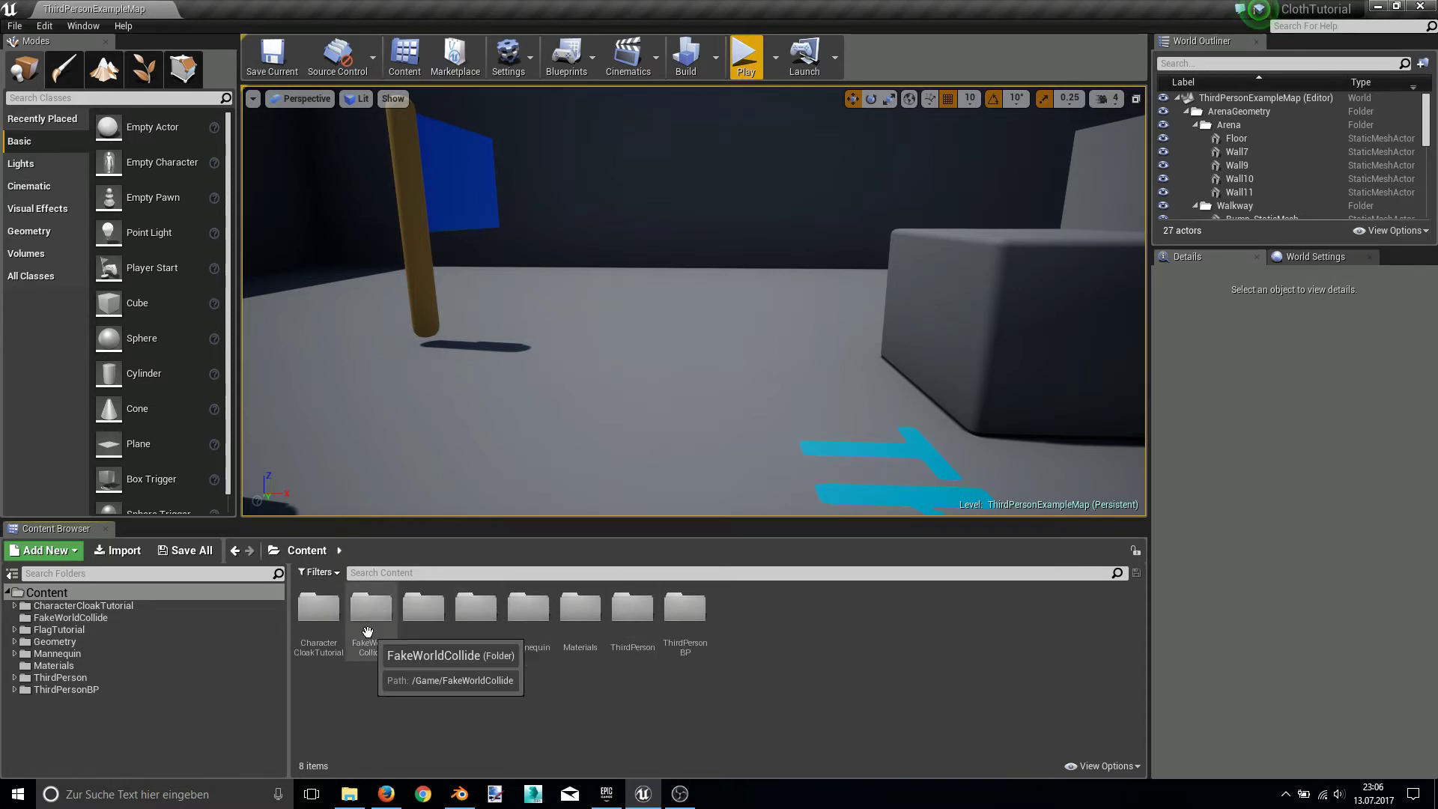
# - Open FakeWorldCollide and start importing a file into /Game/FakeWorldCollide
pyautogui.click(362, 641)
pyautogui.doubleClick(362, 641)
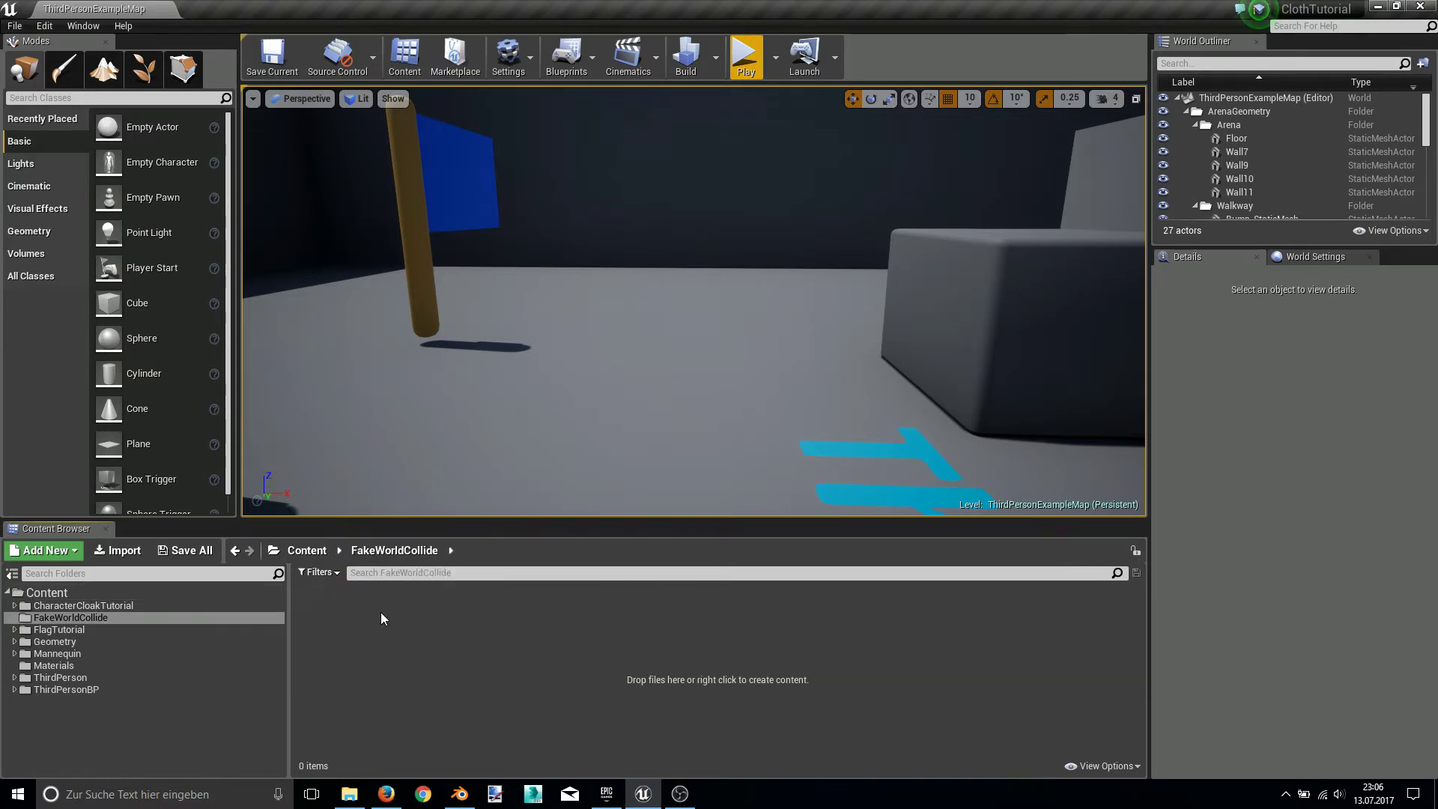
pyautogui.rightClick(382, 616)
pyautogui.click(508, 268)
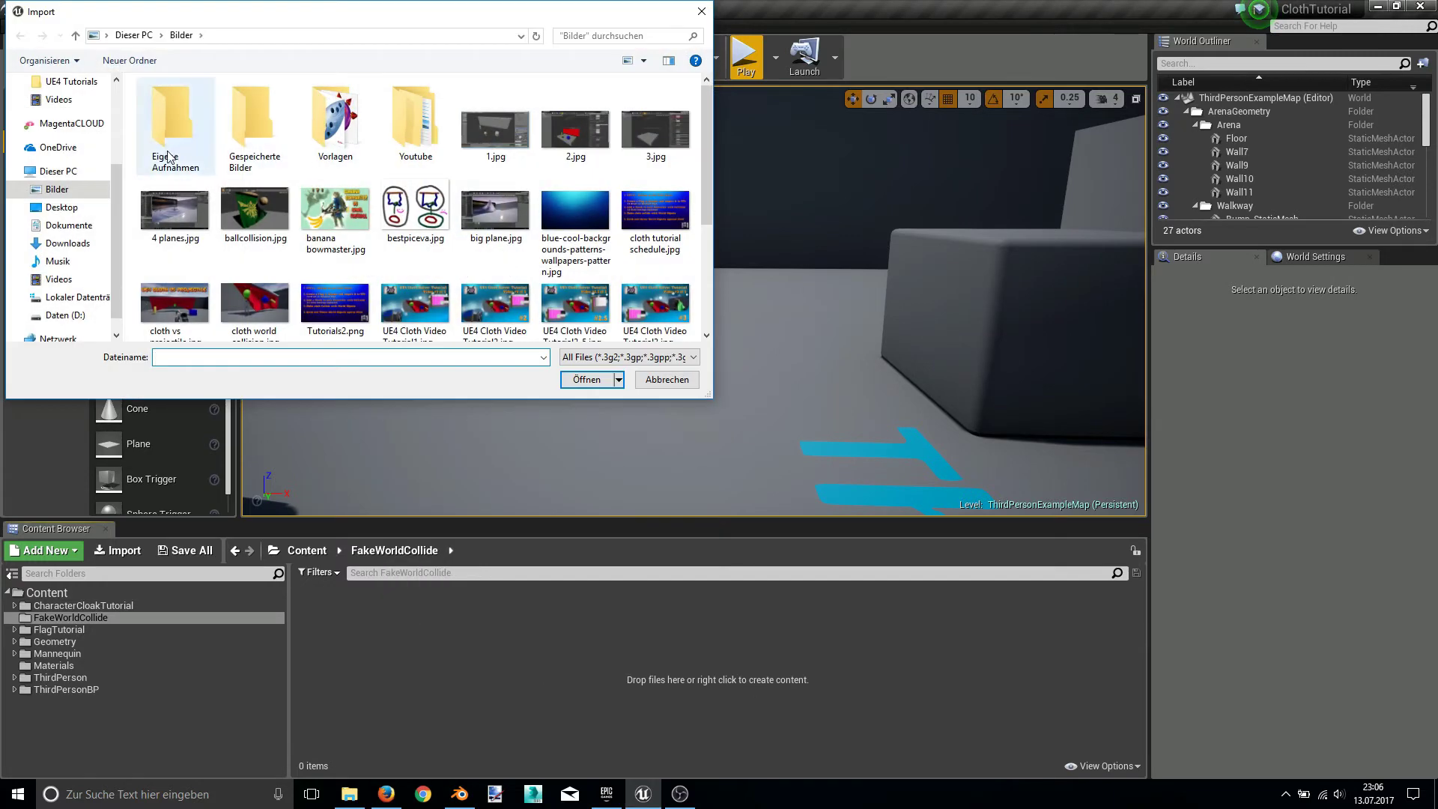
# - Import FakeWorldObjectCollide.fbx from Desktop/UE4 Tutorials/Cloth with Import All, and close the Message Log
pyautogui.click(72, 213)
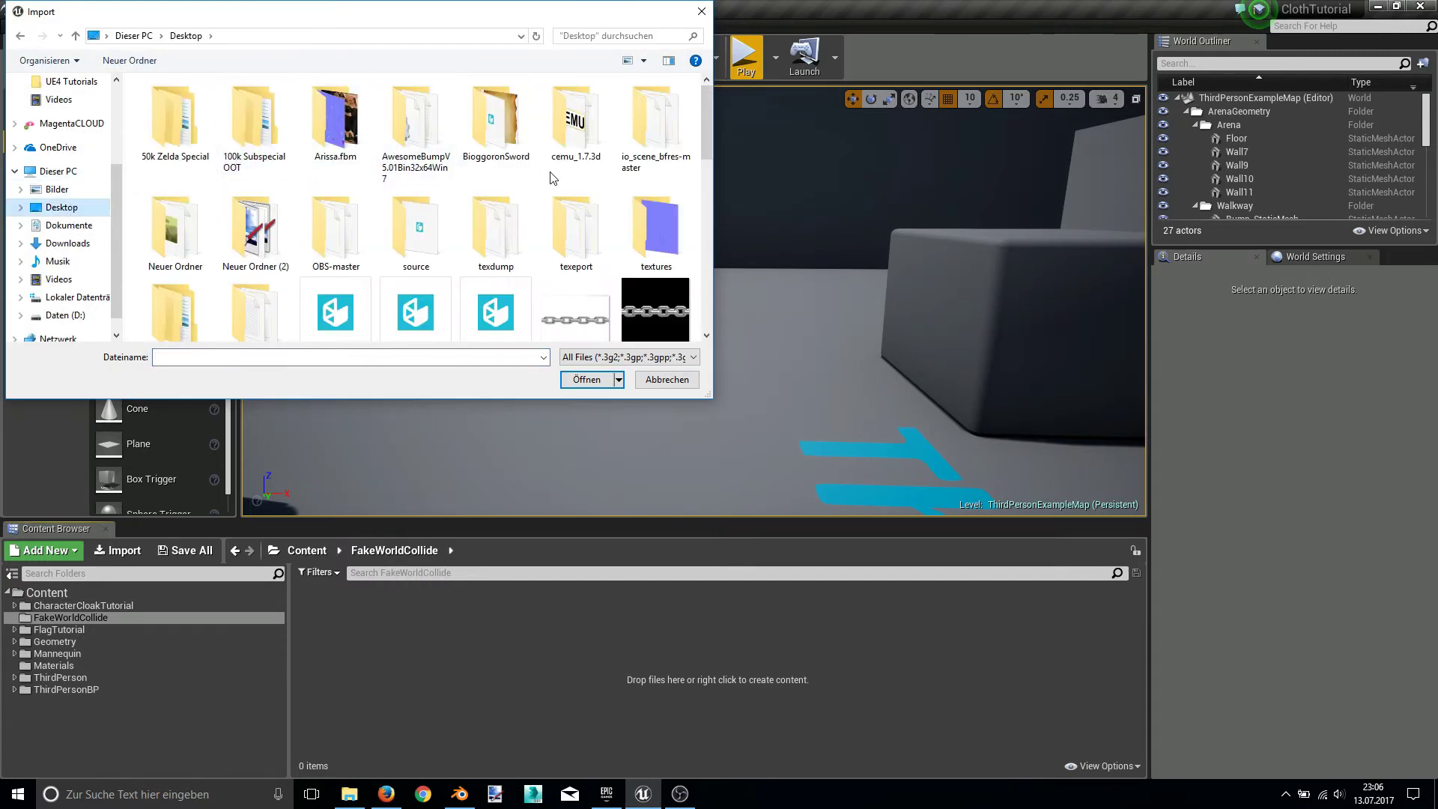
pyautogui.scroll(-1, 486, 242)
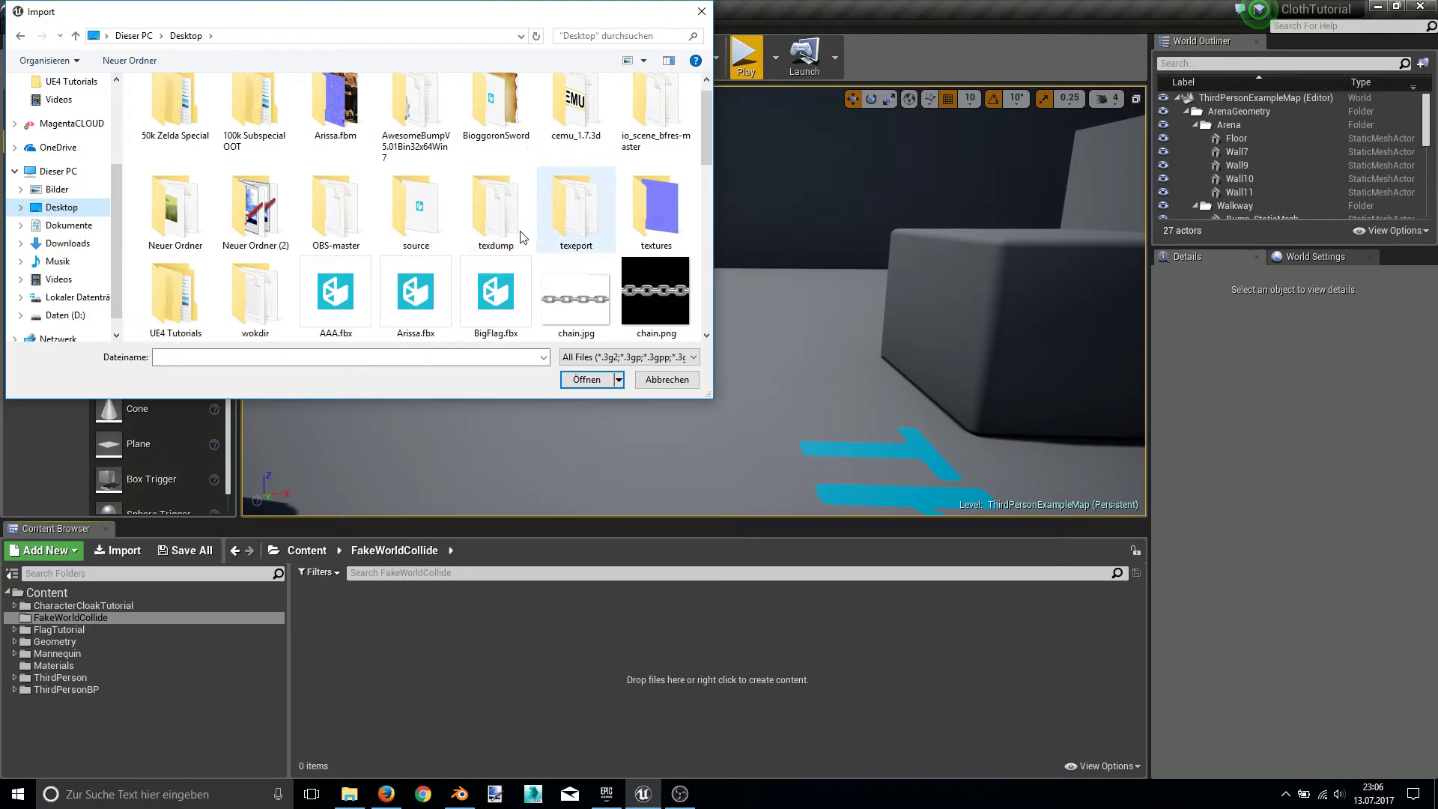
pyautogui.doubleClick(168, 301)
pyautogui.doubleClick(228, 107)
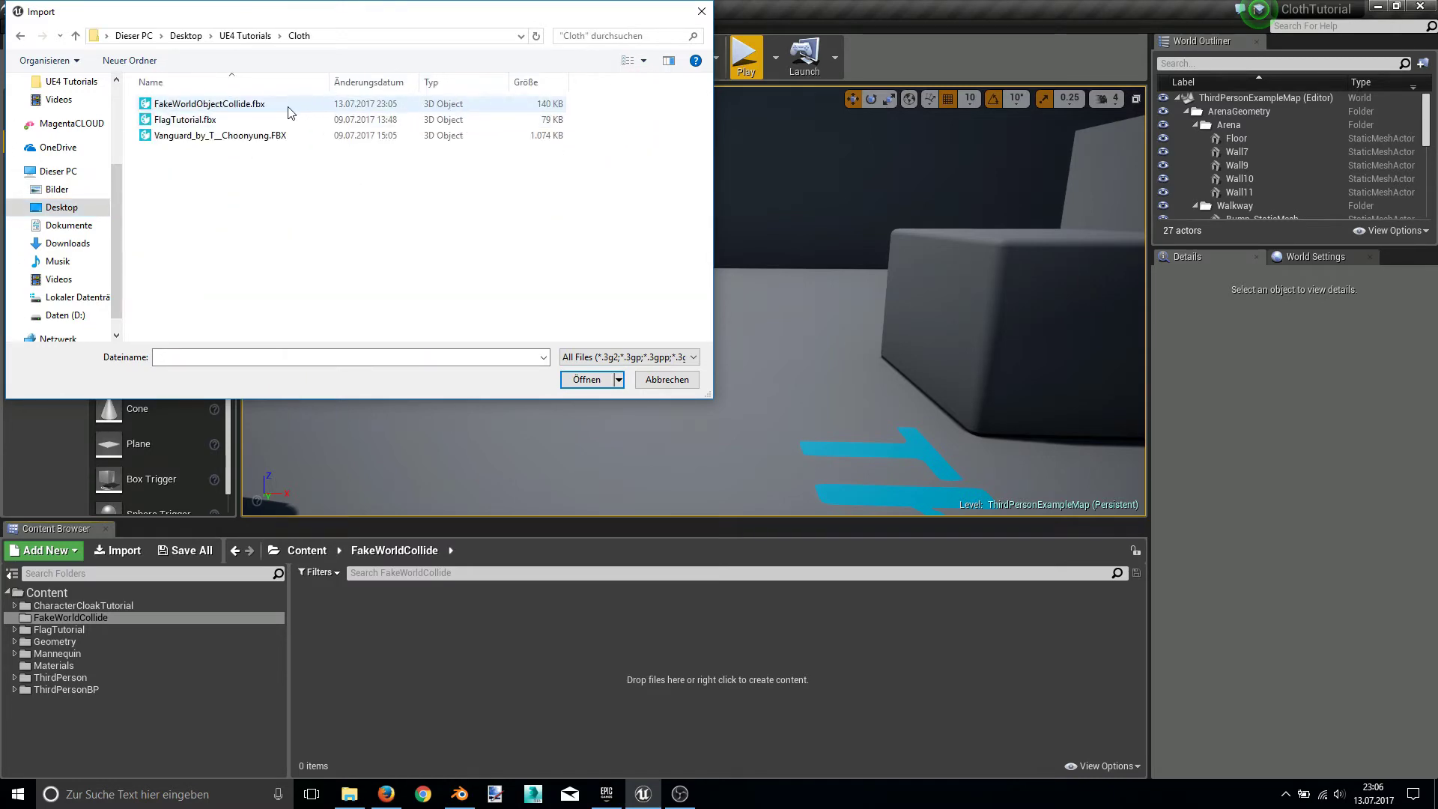
pyautogui.click(253, 108)
pyautogui.click(586, 383)
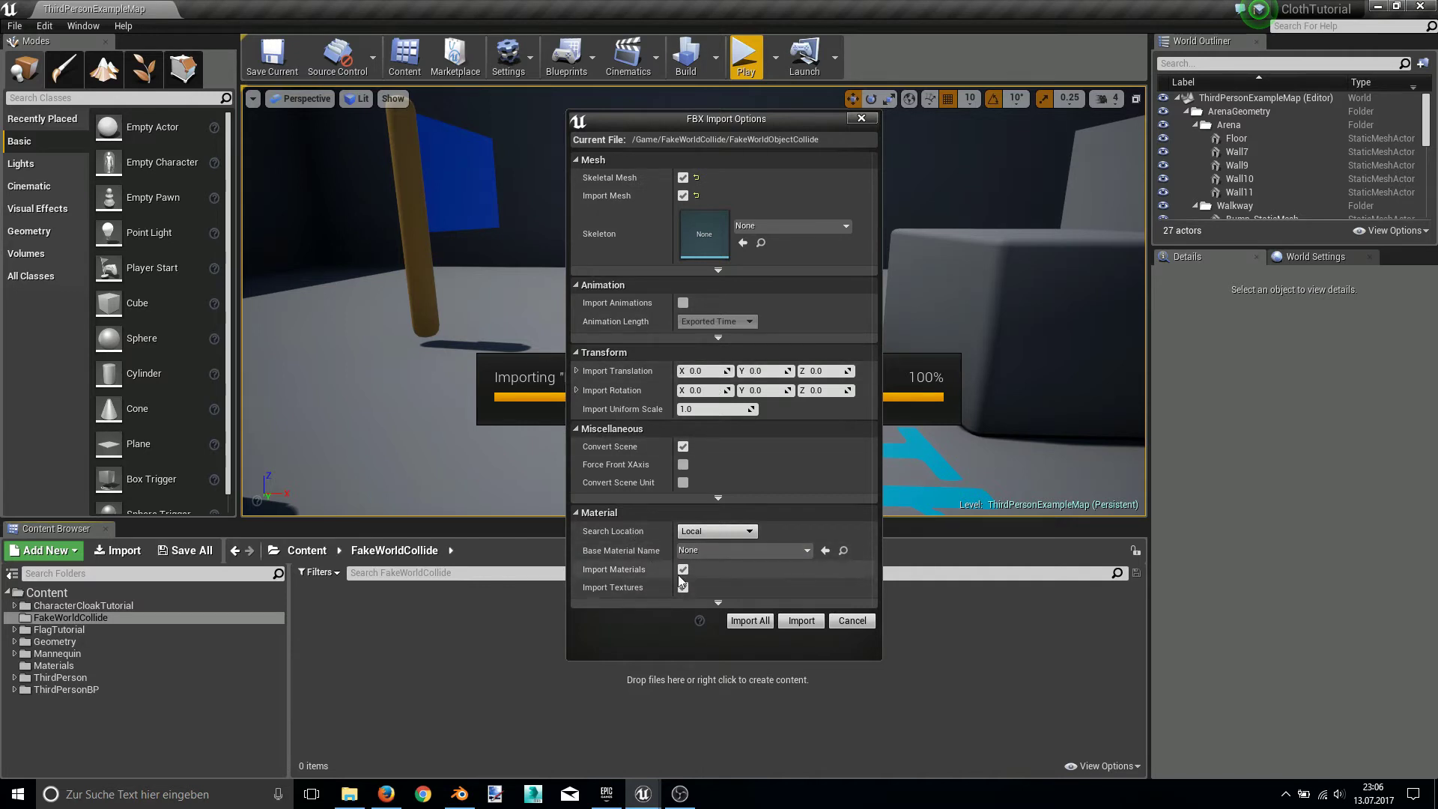
pyautogui.moveTo(713, 120); pyautogui.dragTo(648, 65)
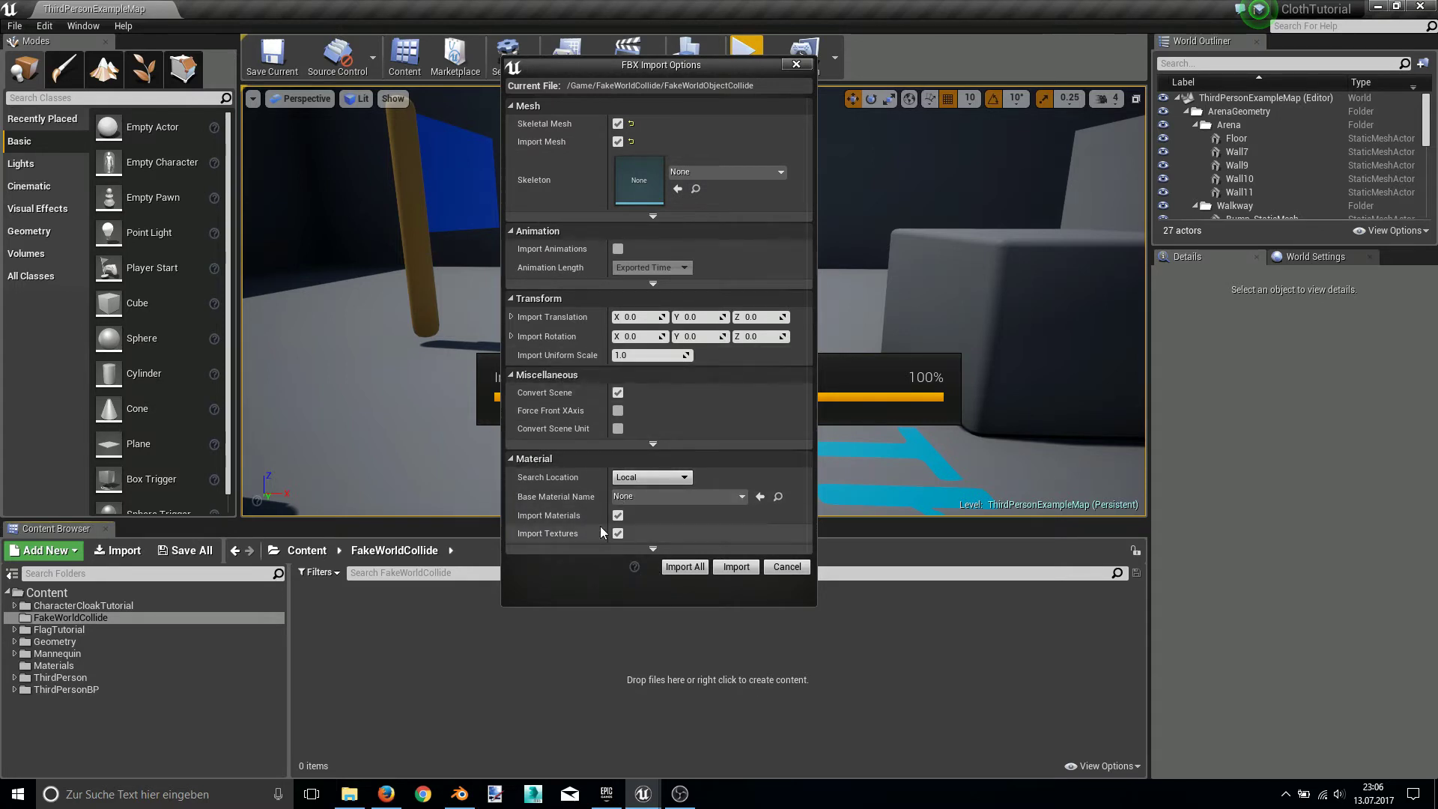
pyautogui.click(688, 567)
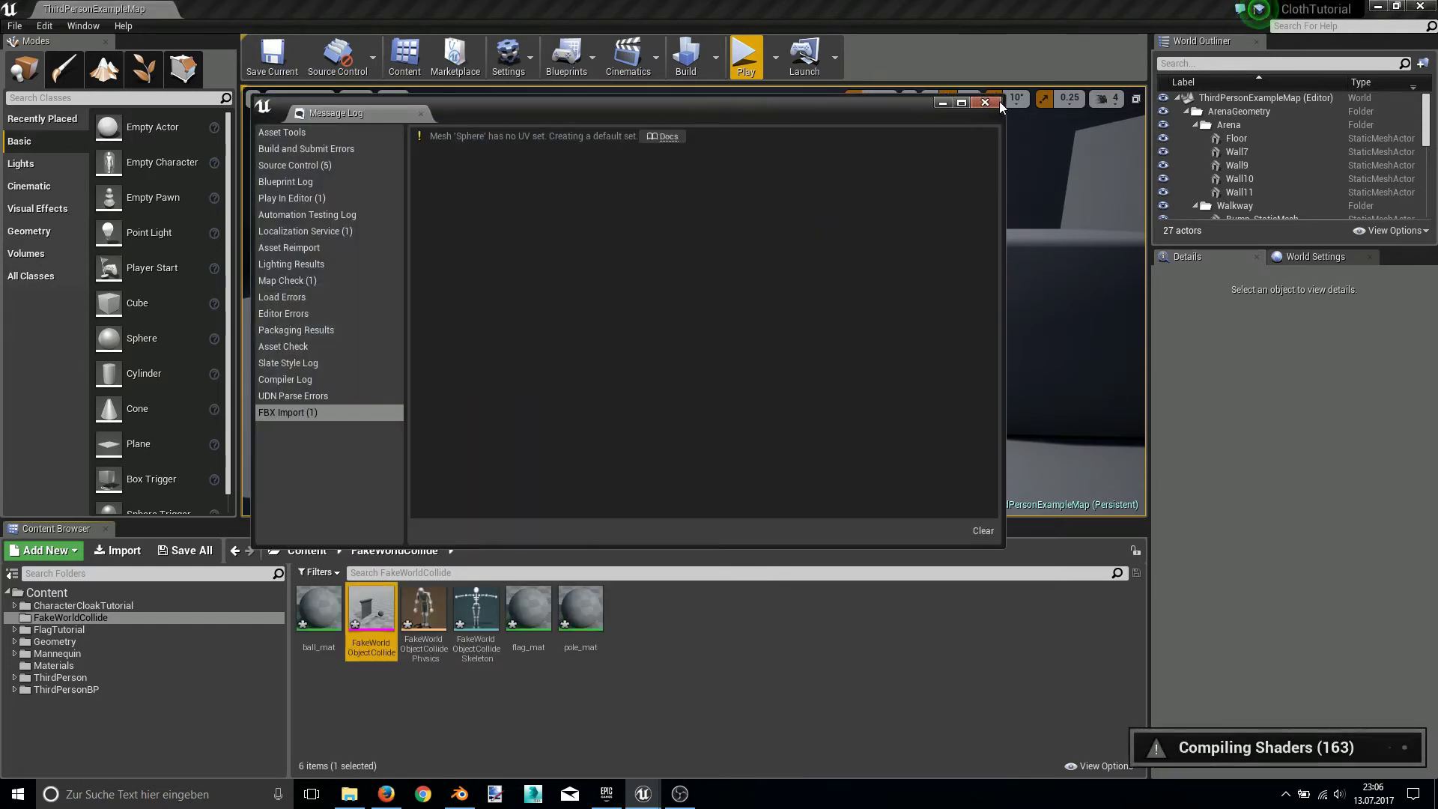
pyautogui.click(985, 102)
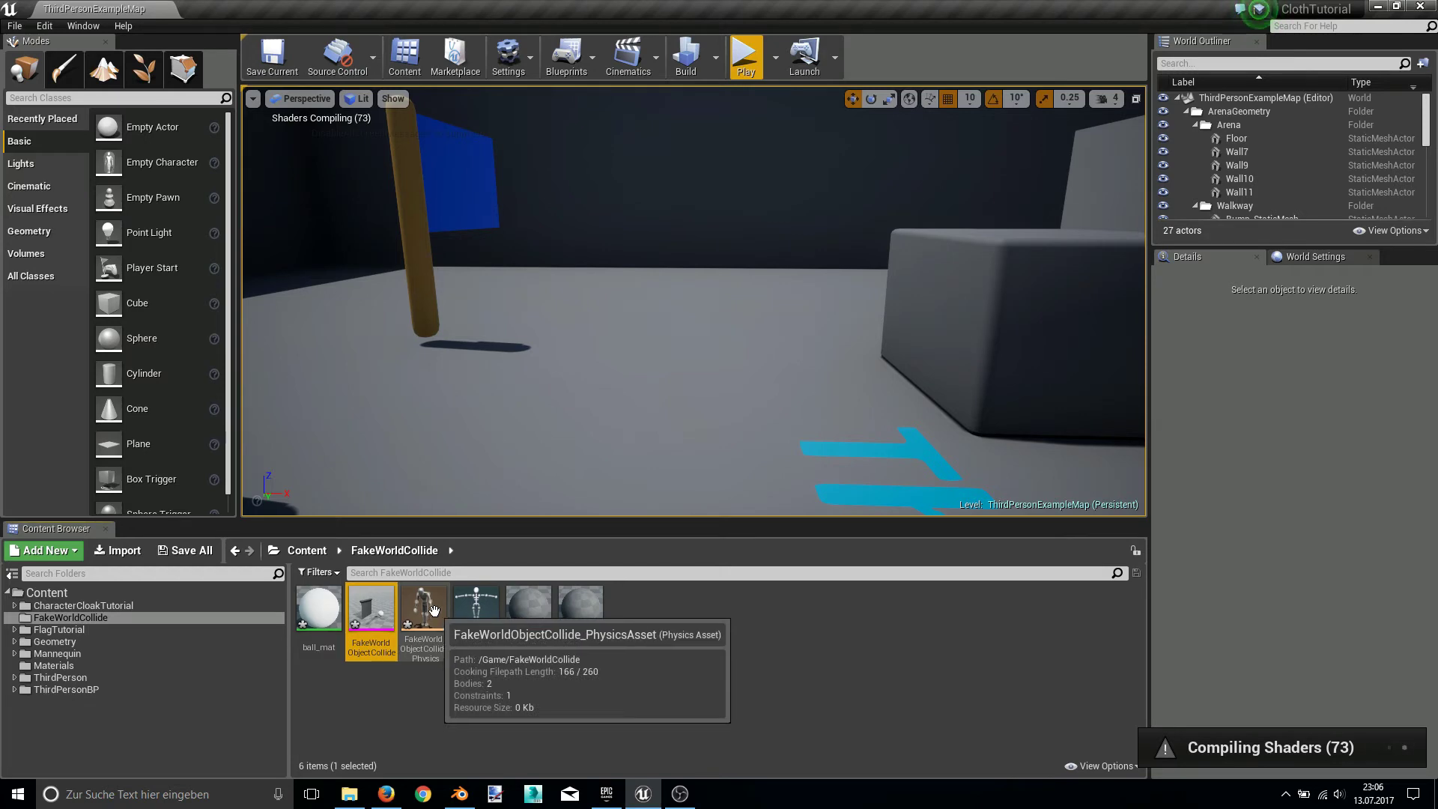
pyautogui.doubleClick(427, 610)
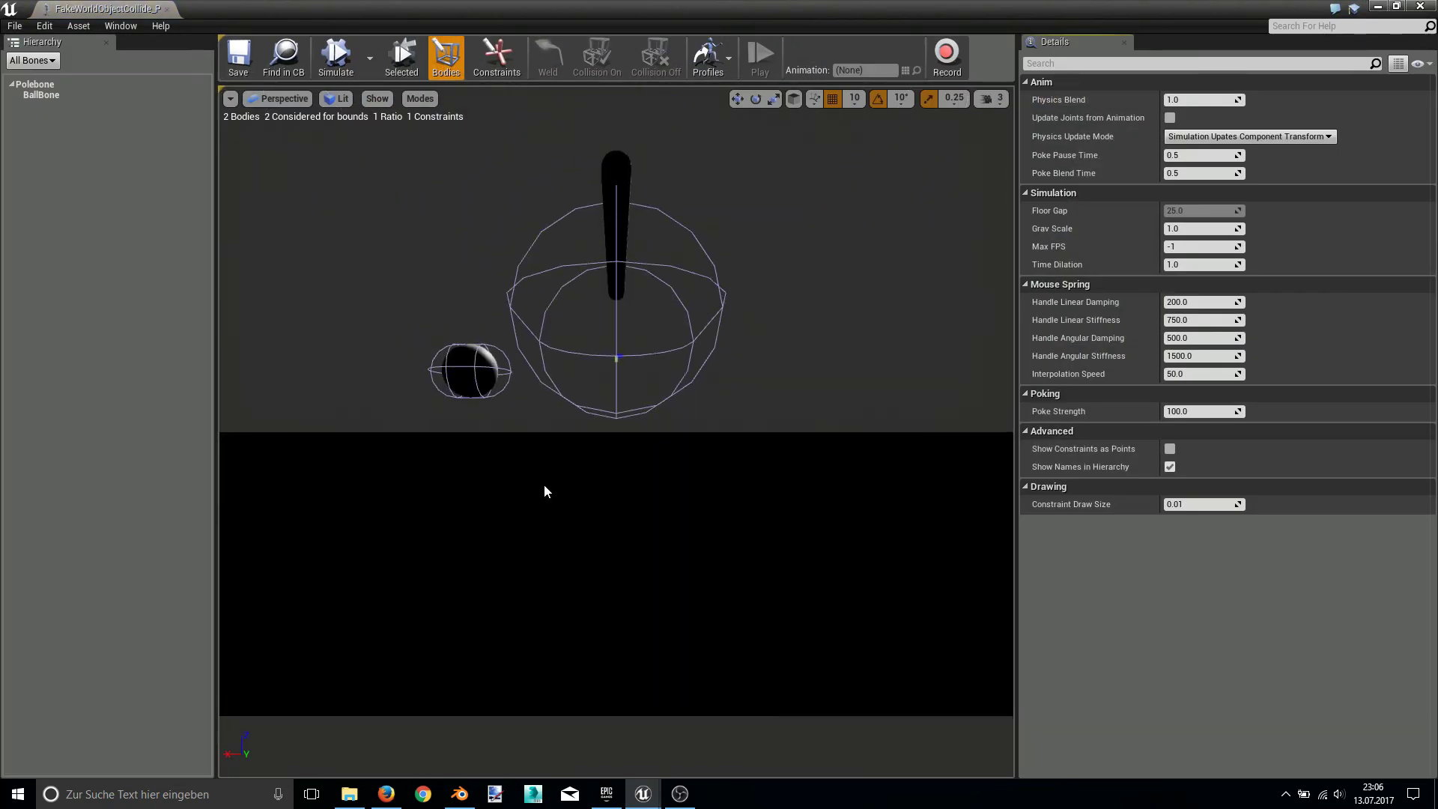
pyautogui.moveTo(531, 395); pyautogui.dragTo(530, 396, button='right')
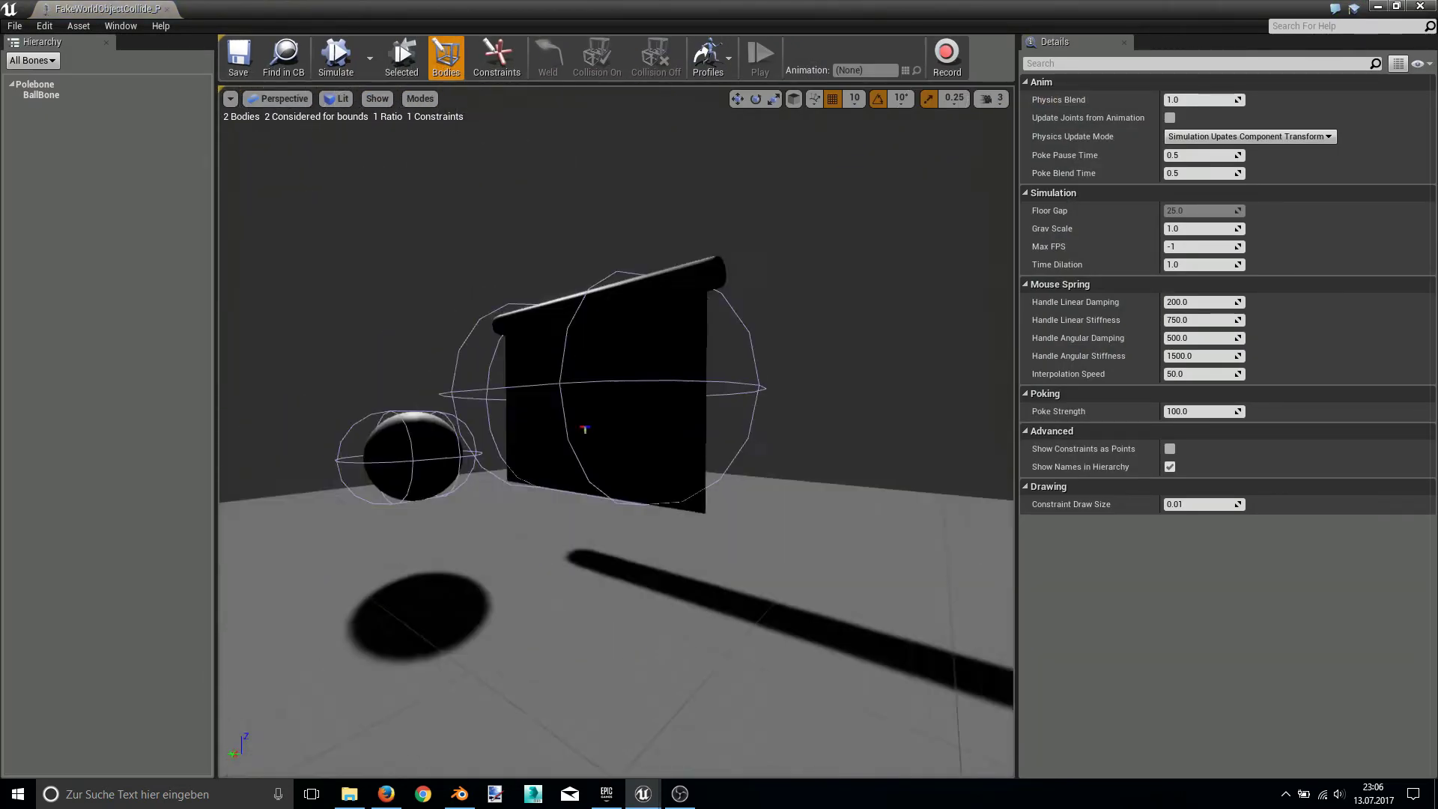
pyautogui.moveTo(530, 396); pyautogui.dragTo(531, 396, button='right')
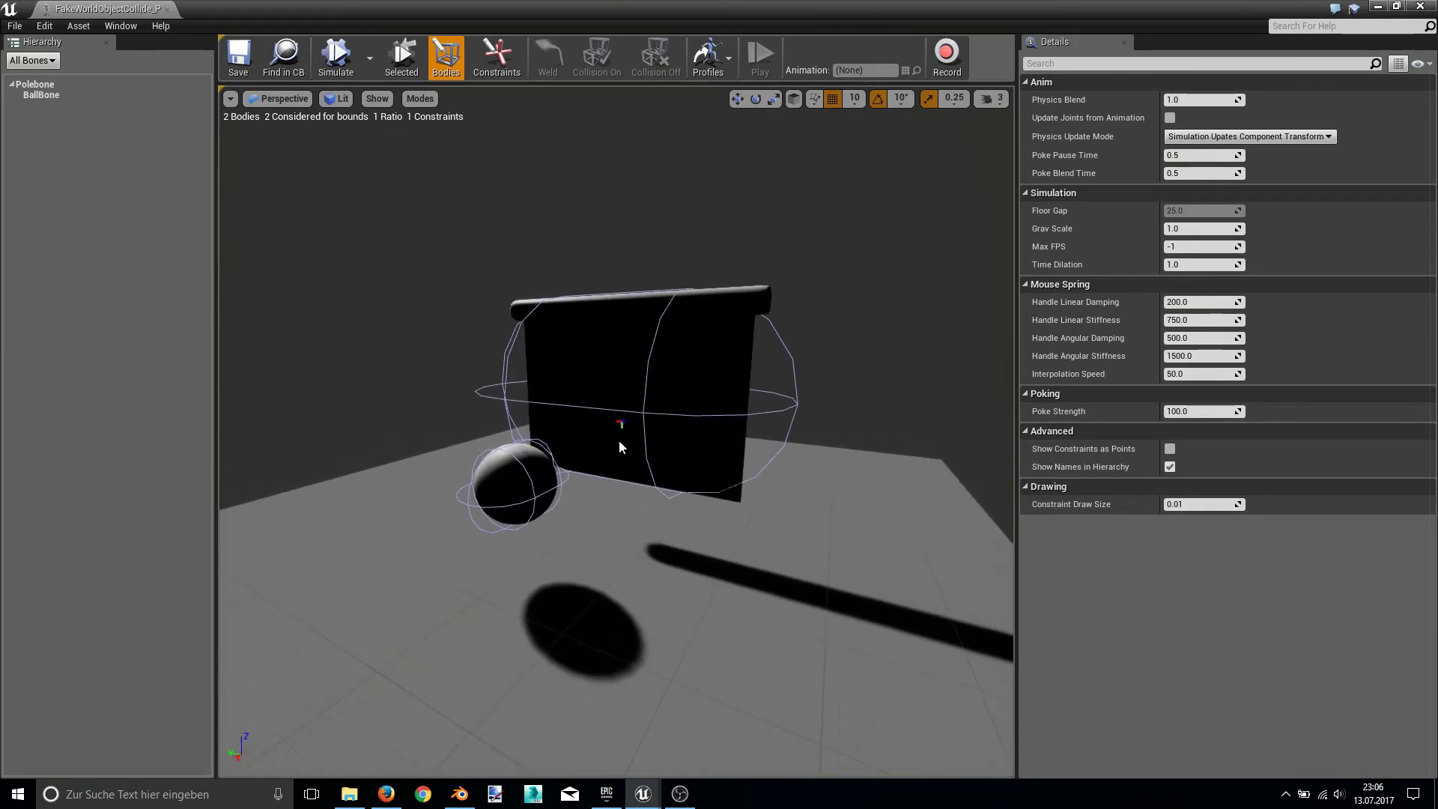
pyautogui.moveTo(423, 417); pyautogui.dragTo(585, 358)
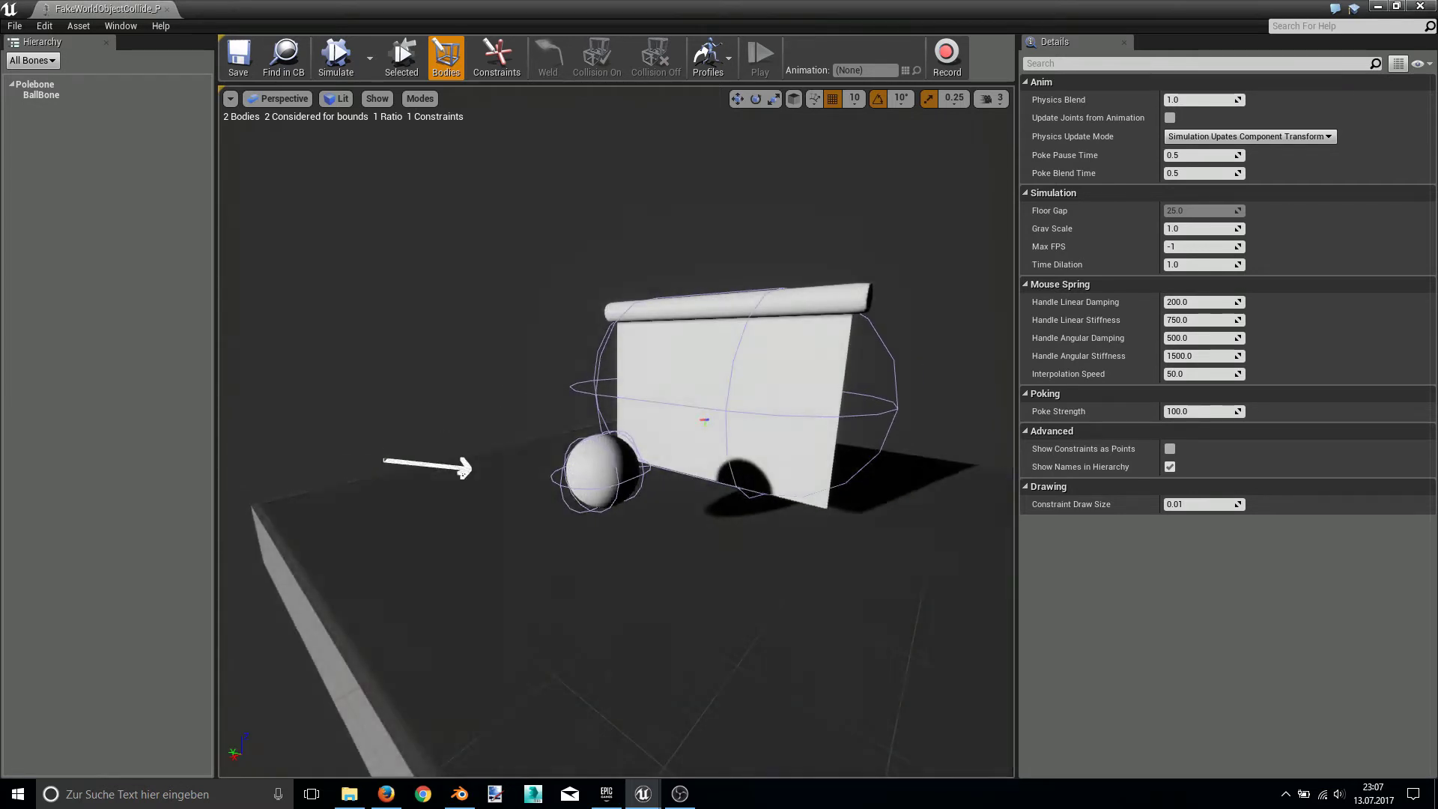
pyautogui.moveTo(585, 357); pyautogui.dragTo(663, 427)
pyautogui.moveTo(781, 437); pyautogui.dragTo(782, 436)
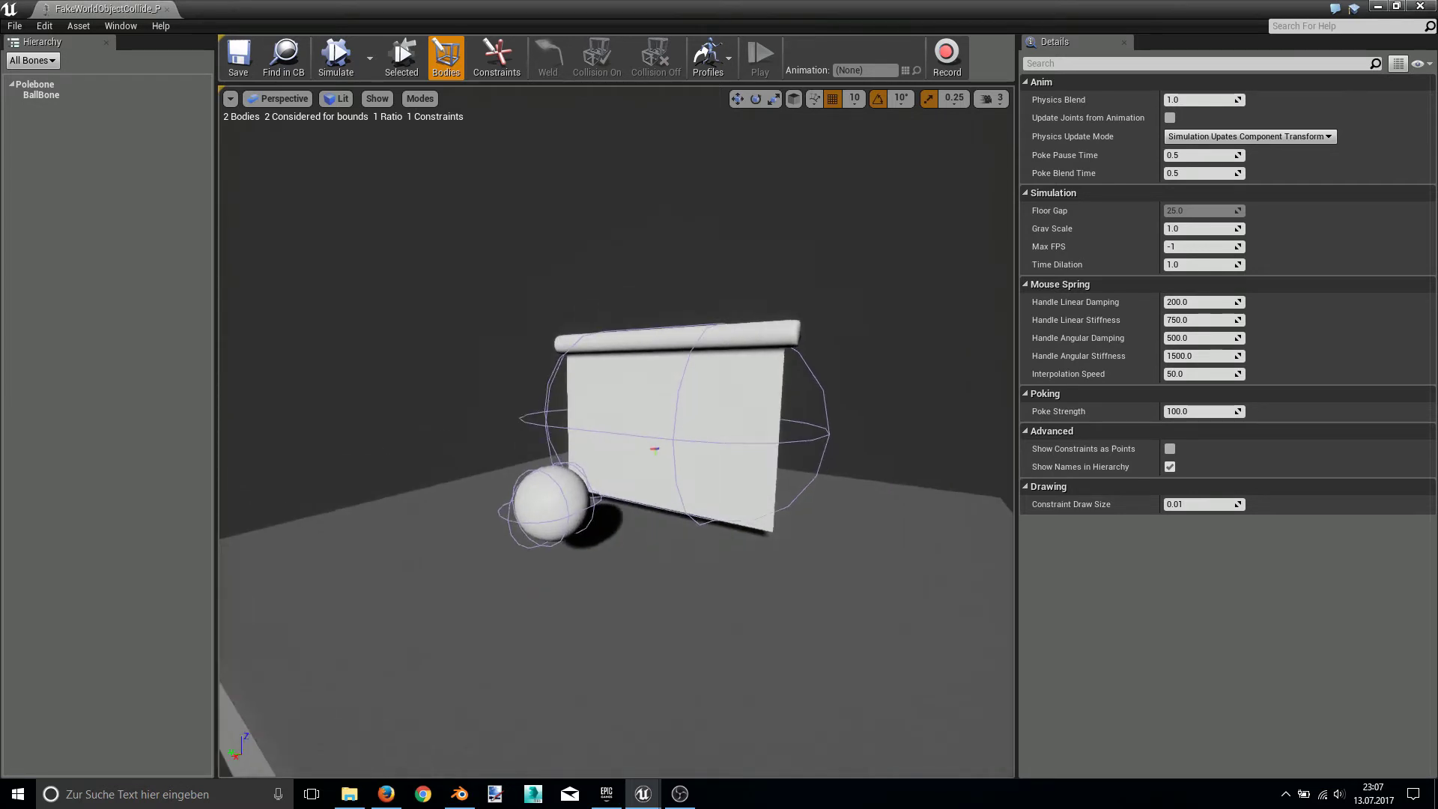
pyautogui.moveTo(693, 436); pyautogui.dragTo(554, 272)
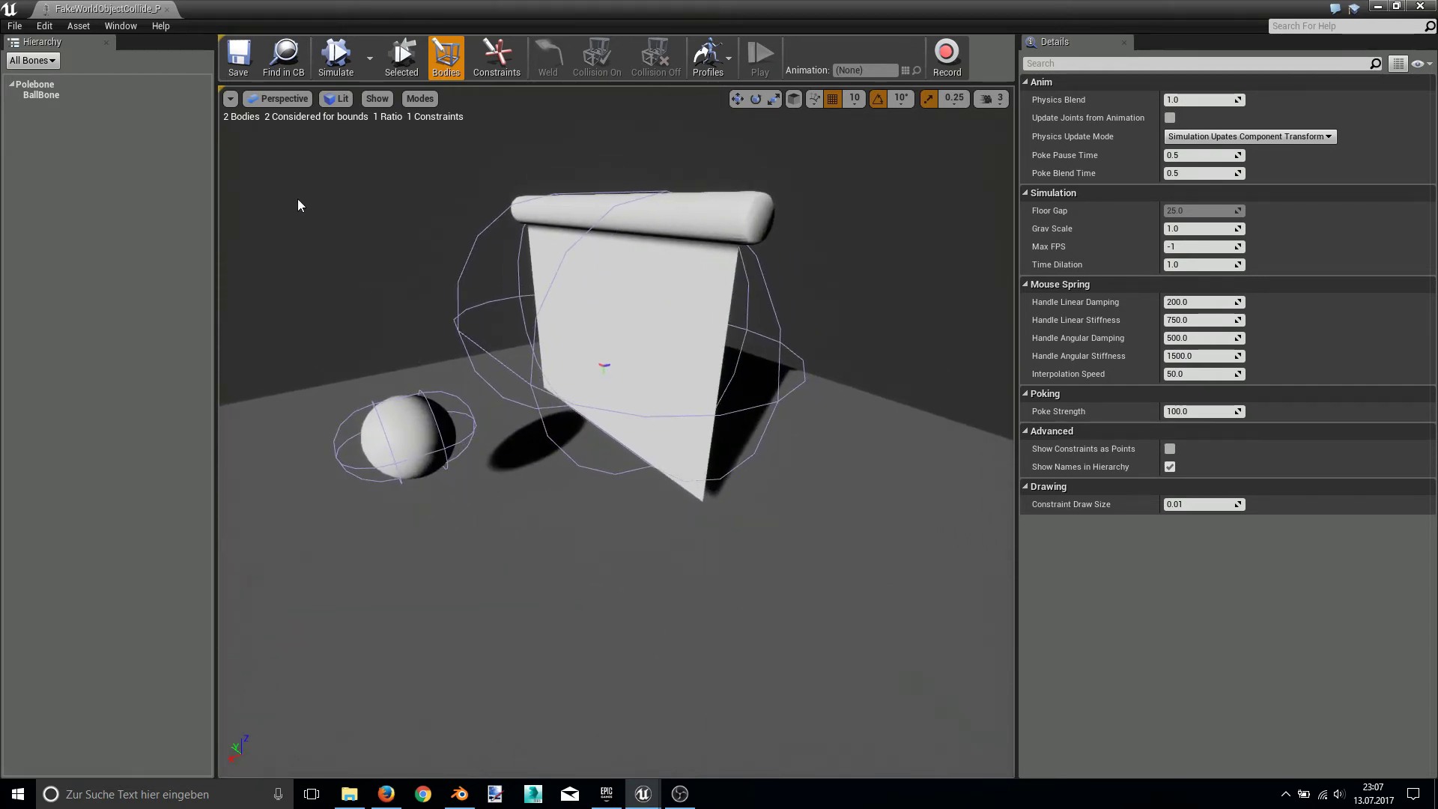
pyautogui.click(336, 56)
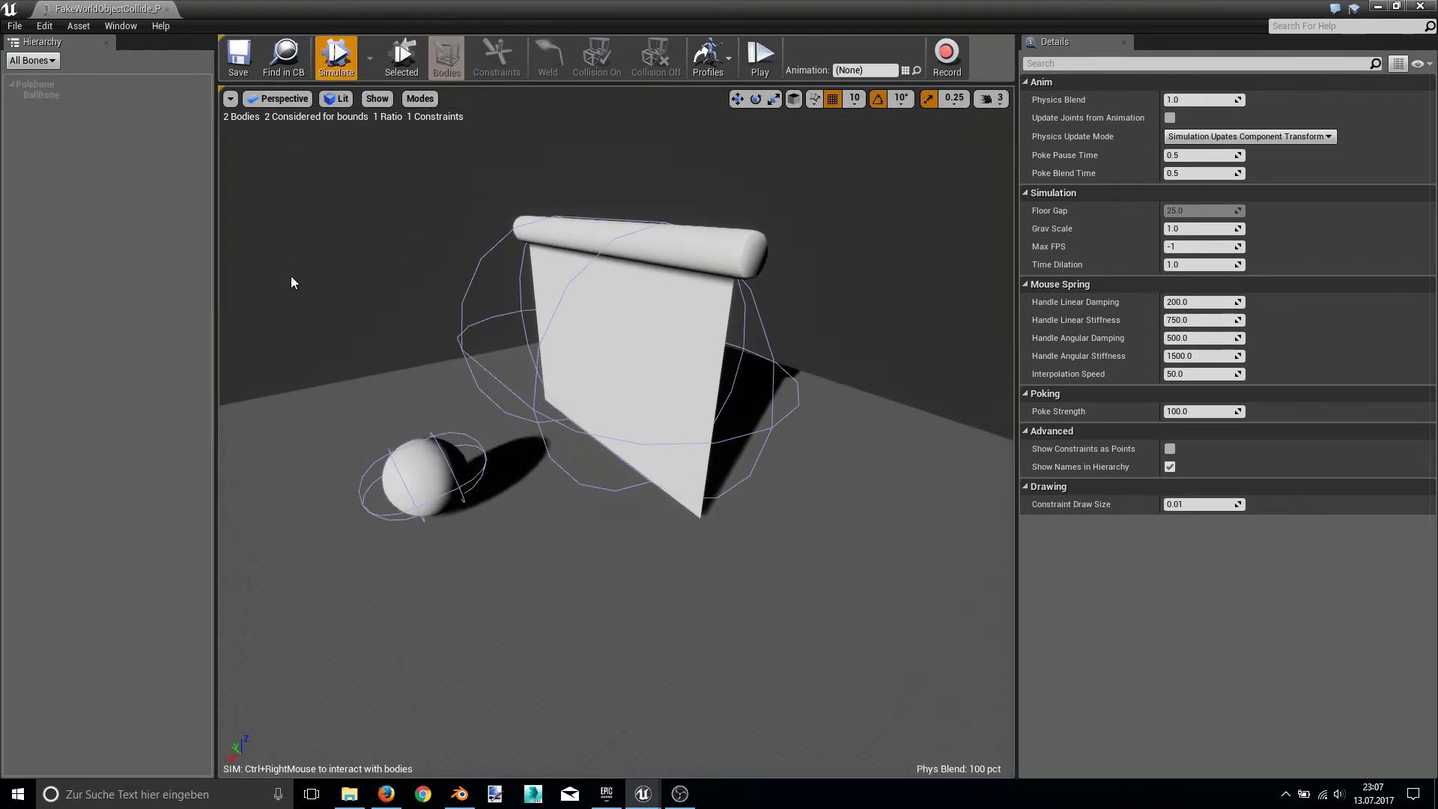
pyautogui.moveTo(419, 465)
pyautogui.keyDown('ctrl'); pyautogui.mouseDown(button='right')
pyautogui.moveTo(401, 375)
pyautogui.moveTo(520, 453)
pyautogui.mouseUp(button='right'); pyautogui.keyUp('ctrl')
pyautogui.moveTo(423, 315)
pyautogui.mouseDown(button='right')
pyautogui.moveTo(662, 384)
pyautogui.moveTo(630, 426)
pyautogui.mouseUp(button='right')
pyautogui.press('Escape')
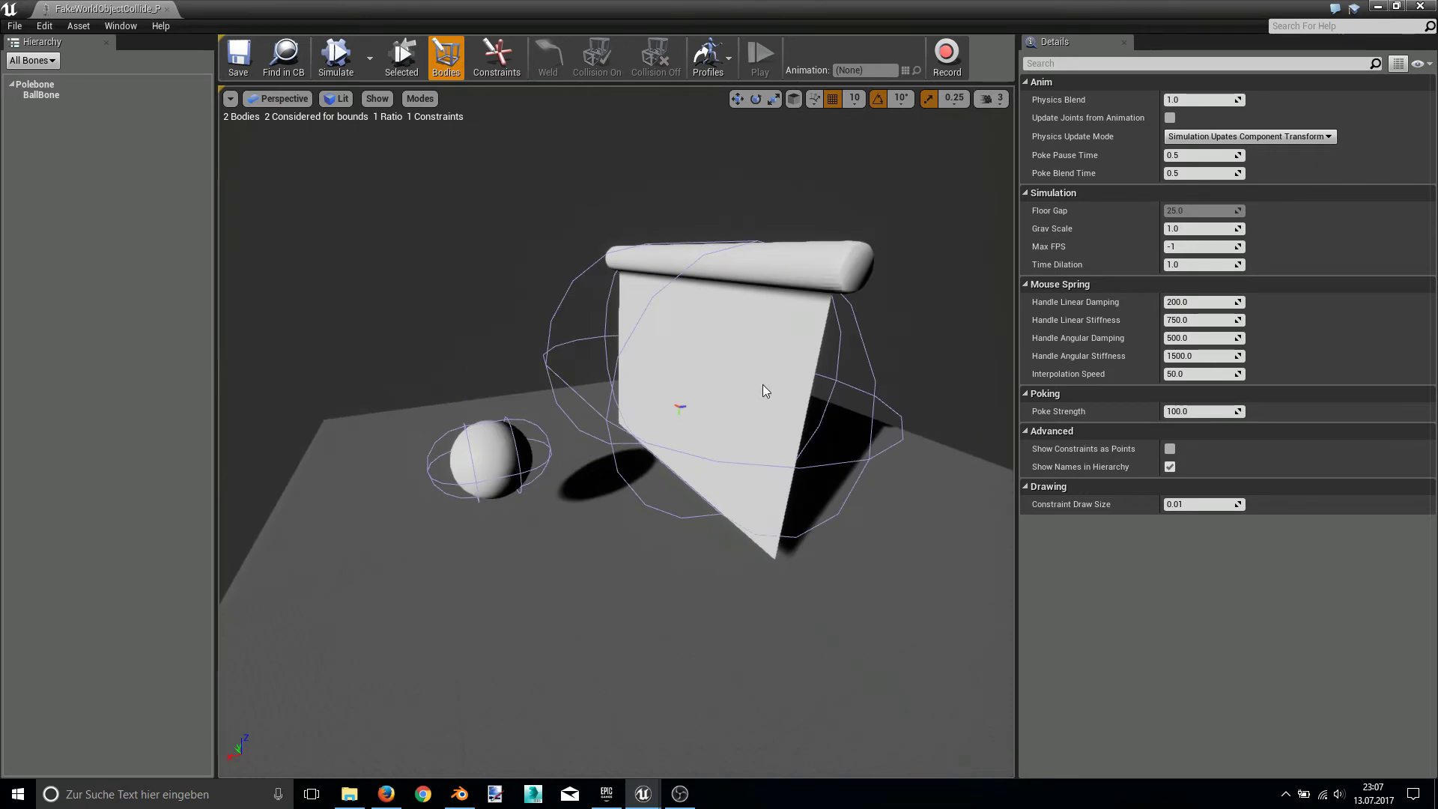
pyautogui.moveTo(718, 372); pyautogui.dragTo(638, 441, button='right')
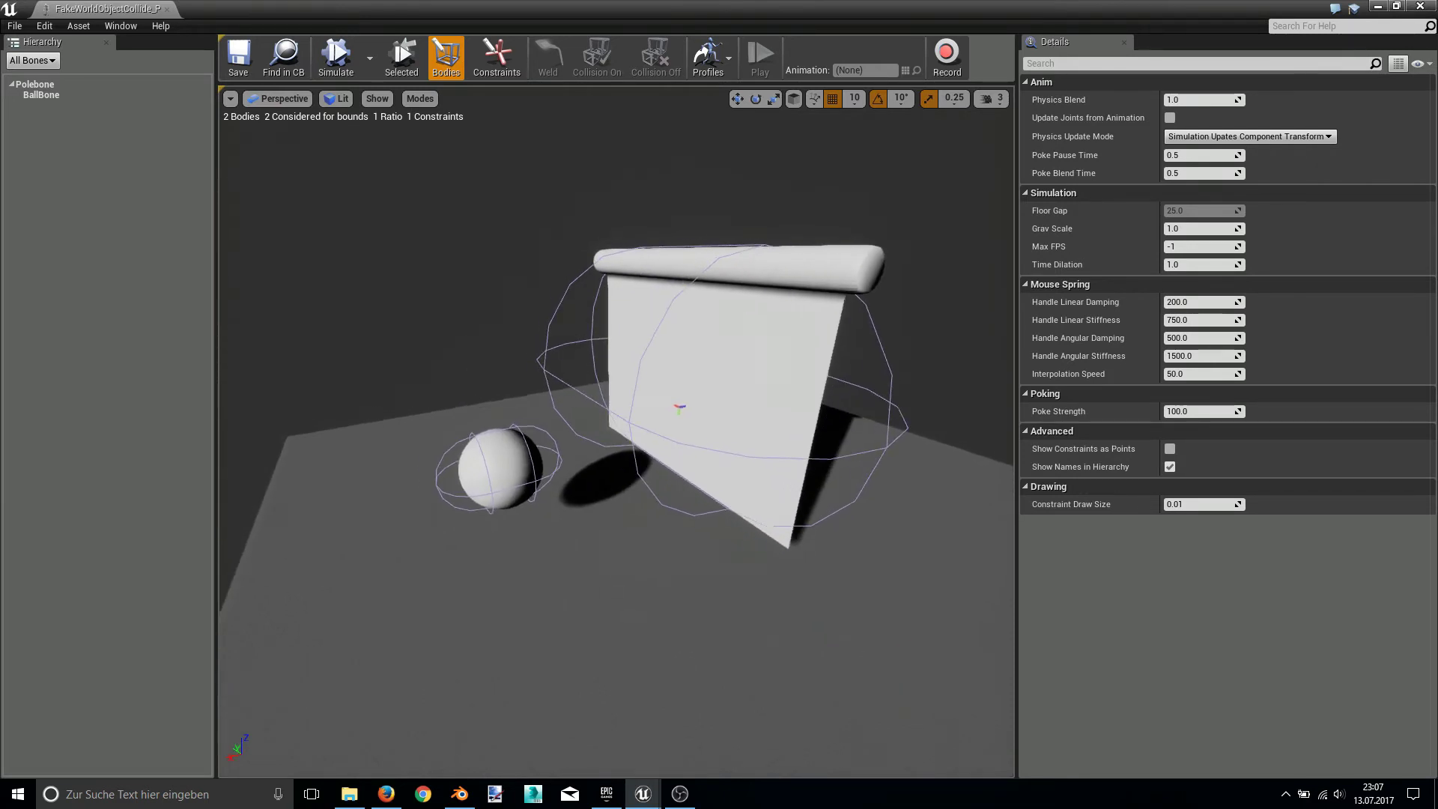
# - Select the ball body and reset its Constraint Bone 2 to None
pyautogui.click(633, 428)
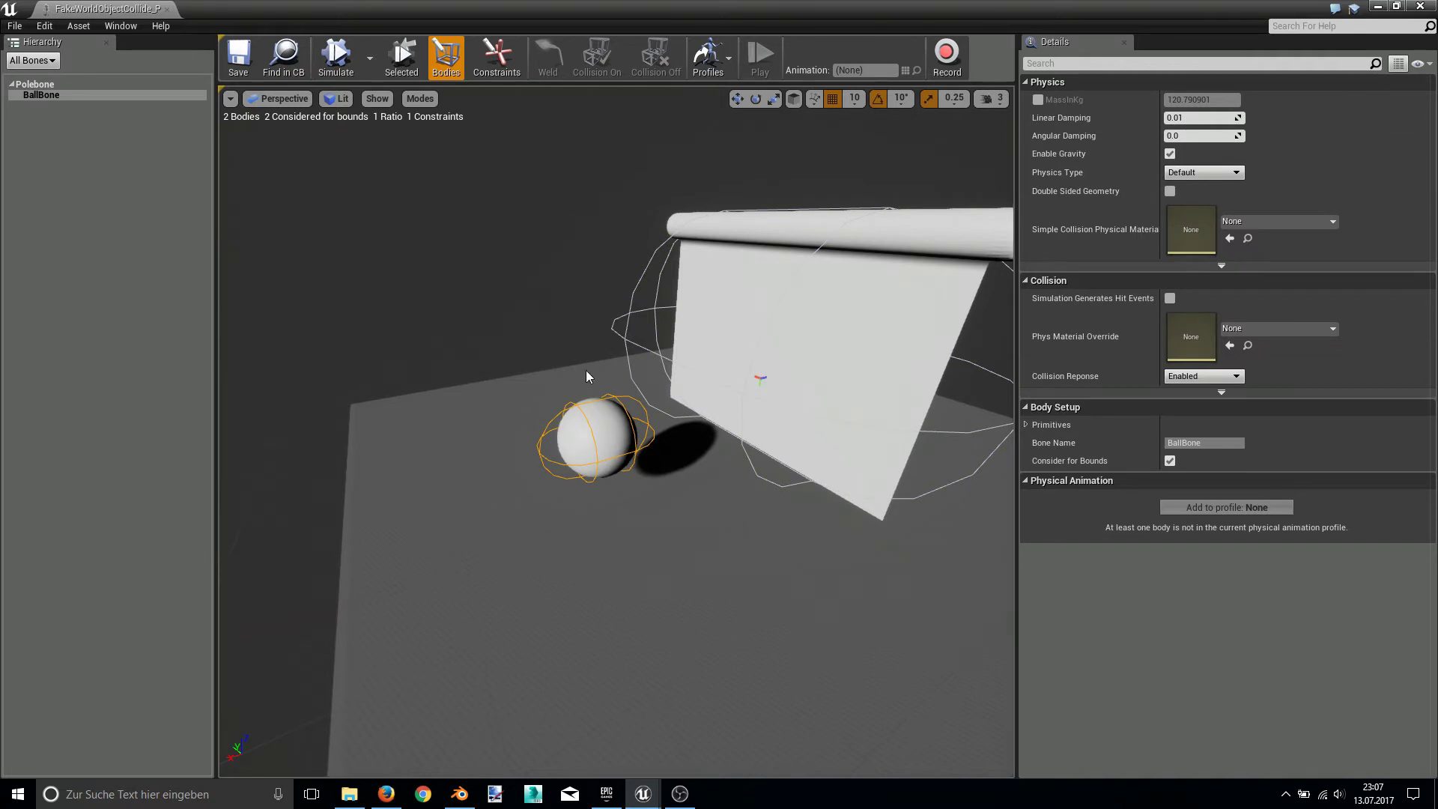
pyautogui.click(497, 57)
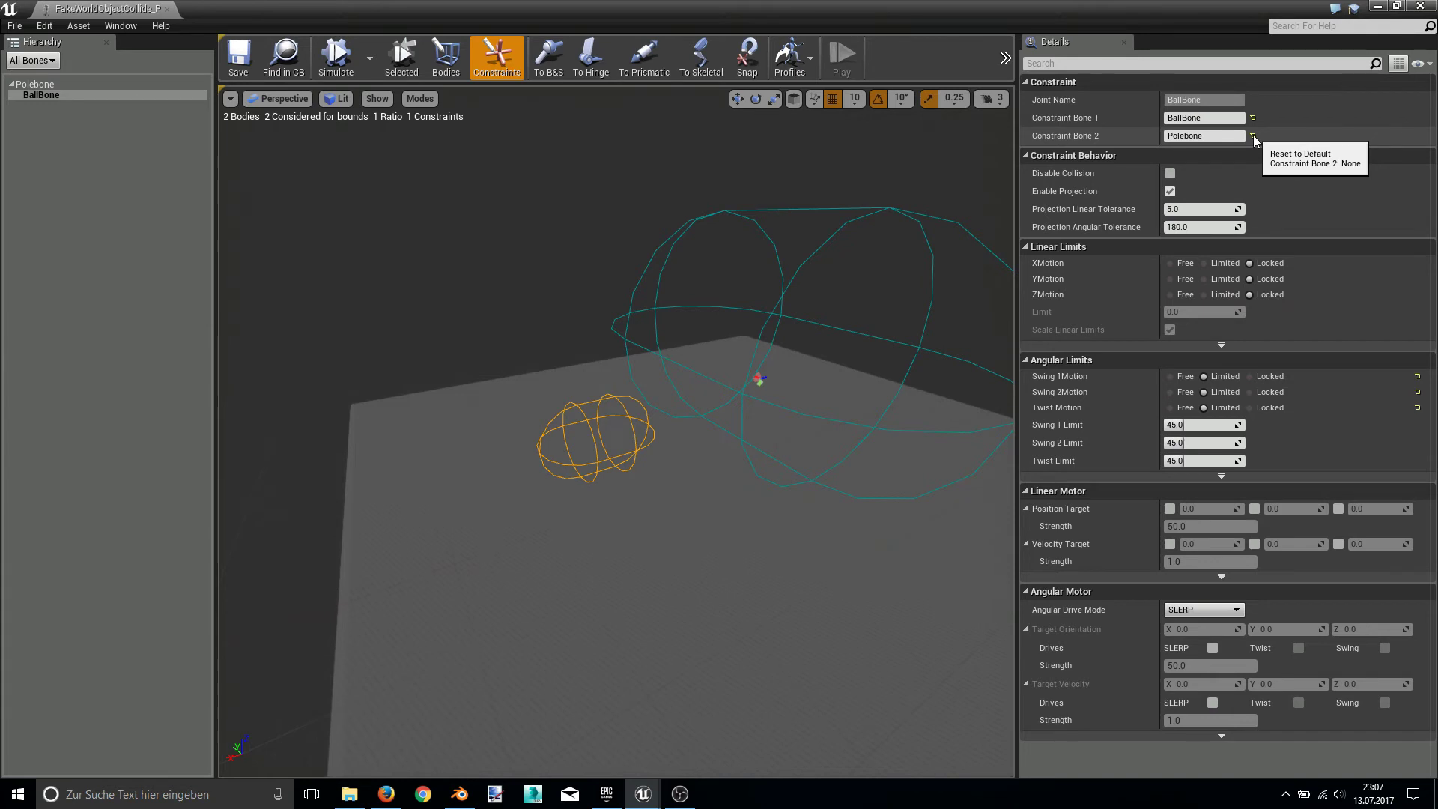
pyautogui.click(1252, 136)
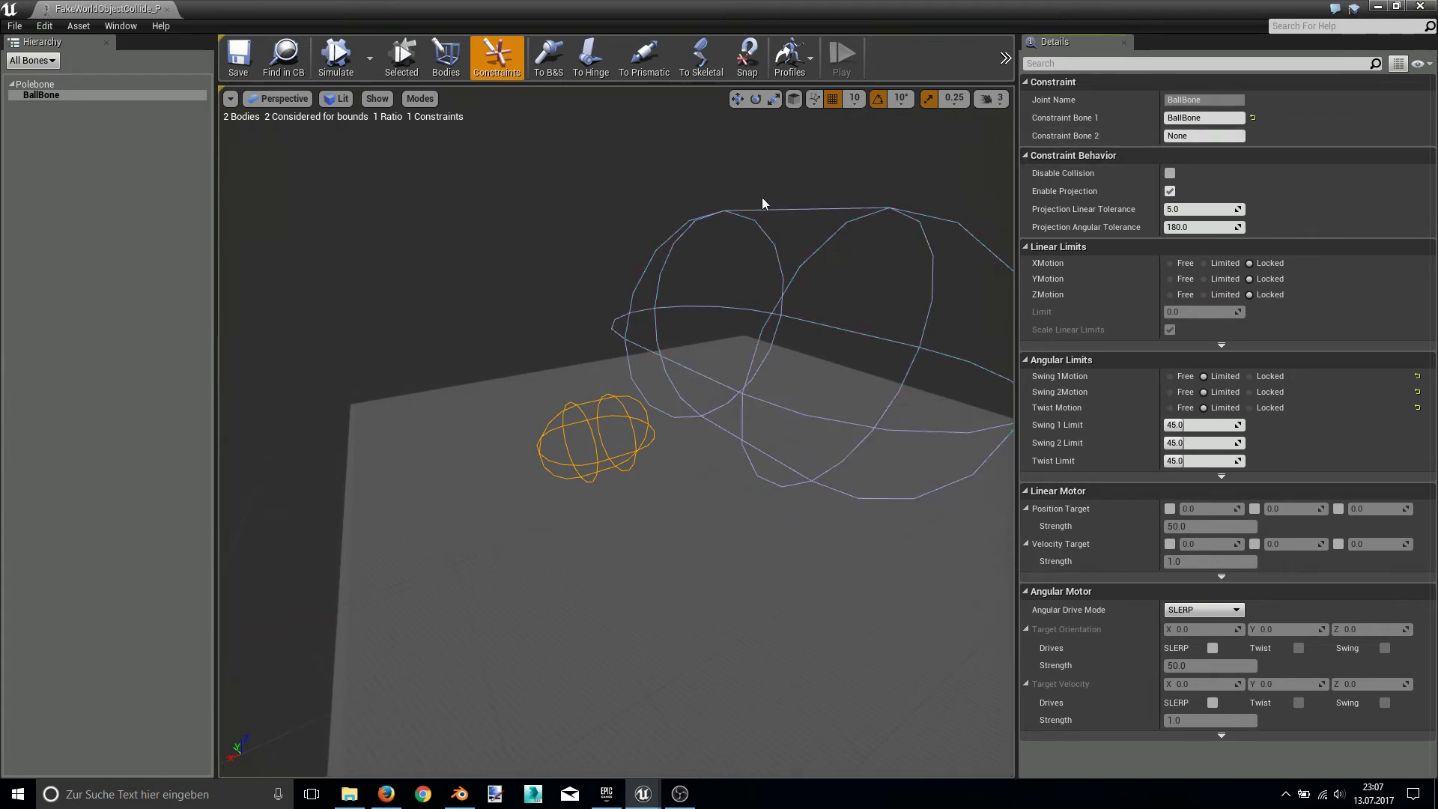
# - Simulate from Bodies mode, drag the ball left, right and up, then stop
pyautogui.click(460, 76)
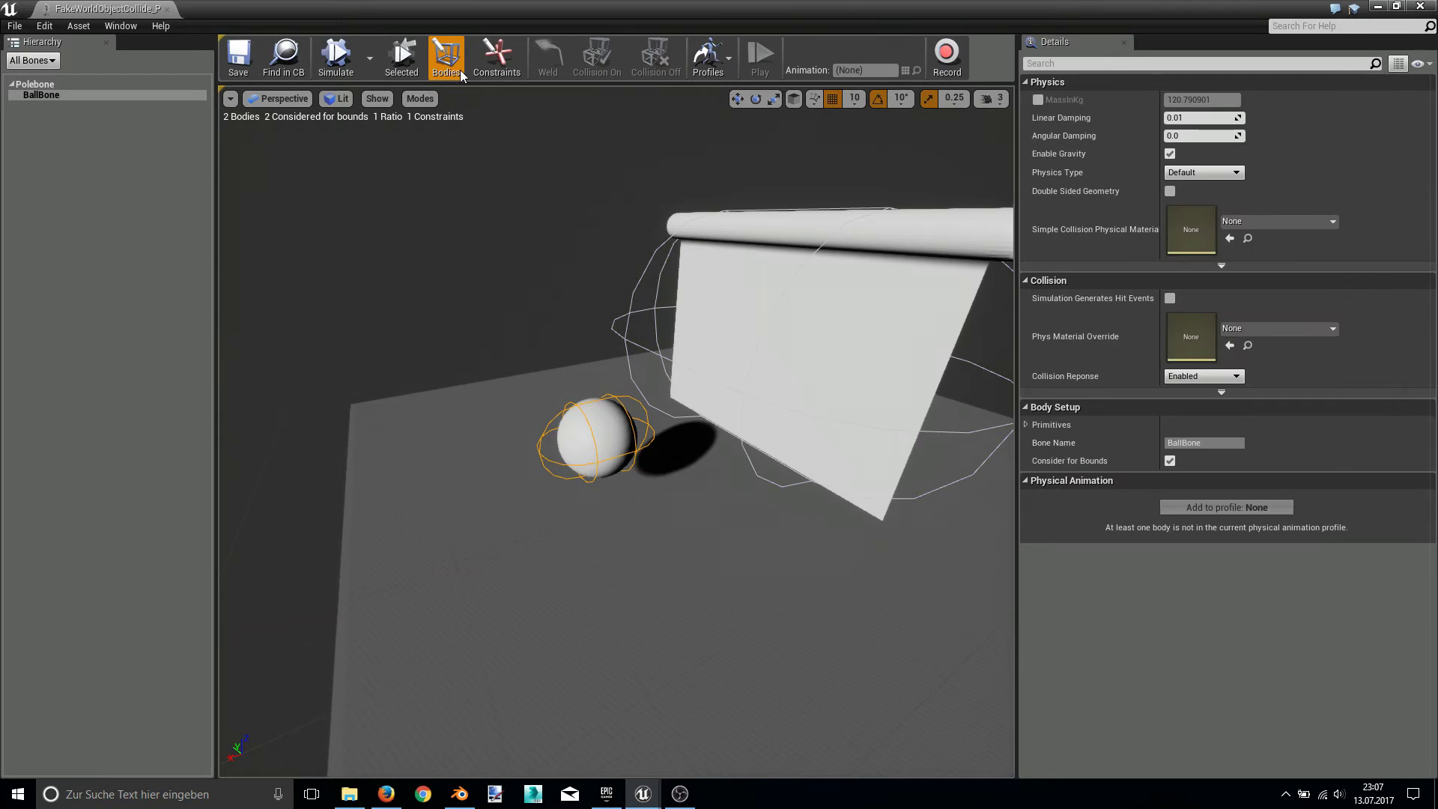
pyautogui.click(336, 58)
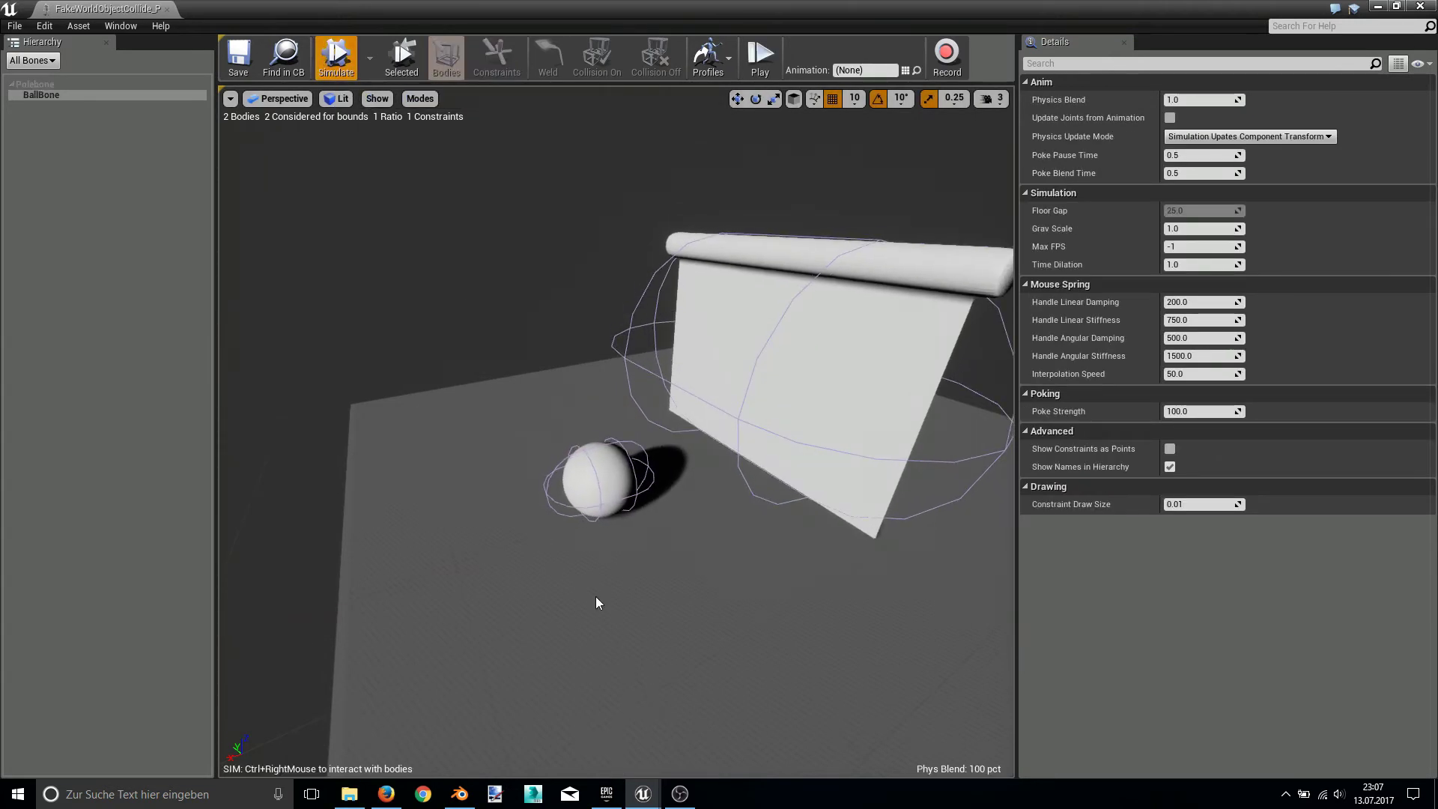
pyautogui.moveTo(595, 465)
pyautogui.keyDown('ctrl'); pyautogui.mouseDown(button='right')
pyautogui.moveTo(567, 477)
pyautogui.moveTo(520, 443)
pyautogui.mouseUp(button='right'); pyautogui.keyUp('ctrl')
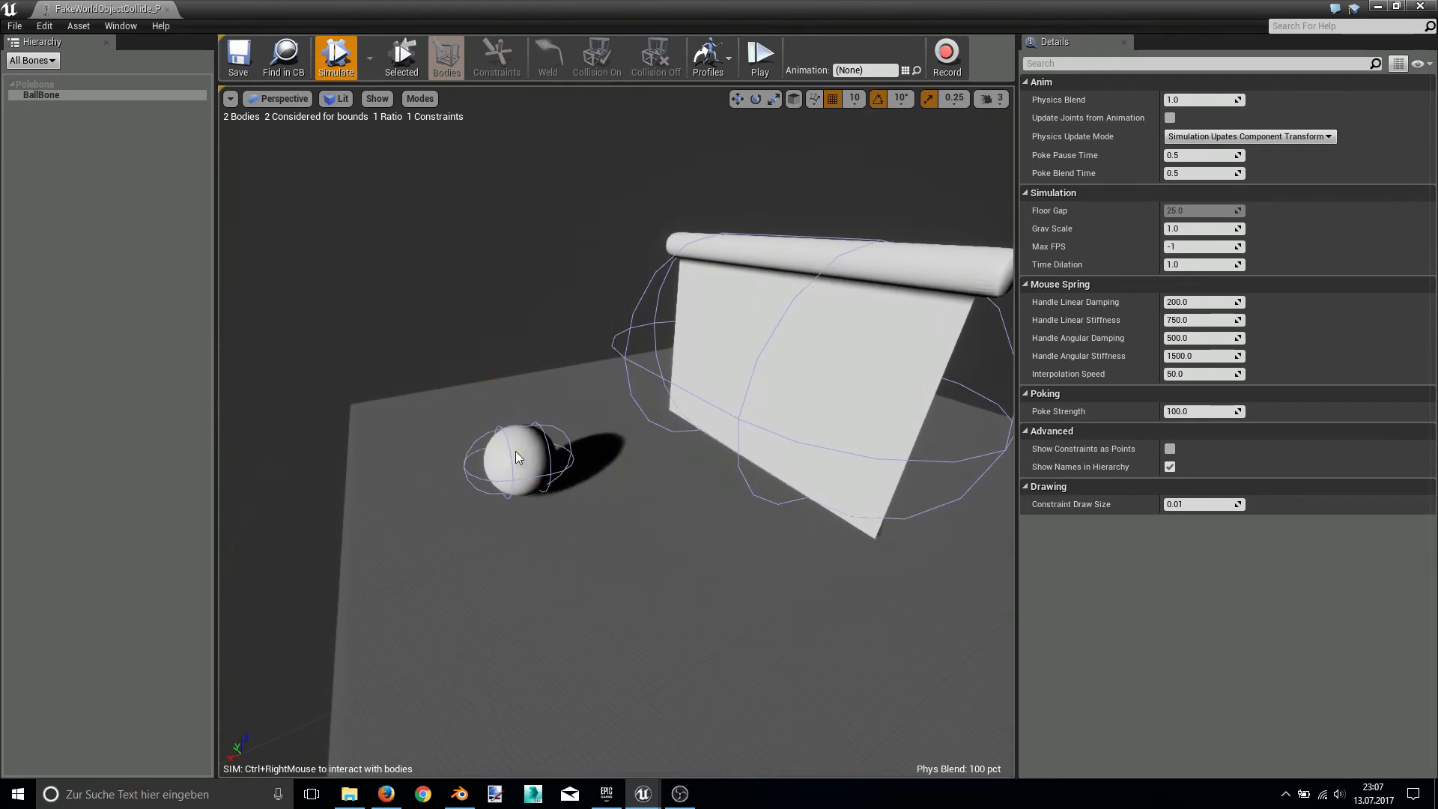
pyautogui.moveTo(520, 443)
pyautogui.keyDown('ctrl'); pyautogui.mouseDown(button='right')
pyautogui.moveTo(744, 411)
pyautogui.moveTo(771, 357)
pyautogui.mouseUp(button='right'); pyautogui.keyUp('ctrl')
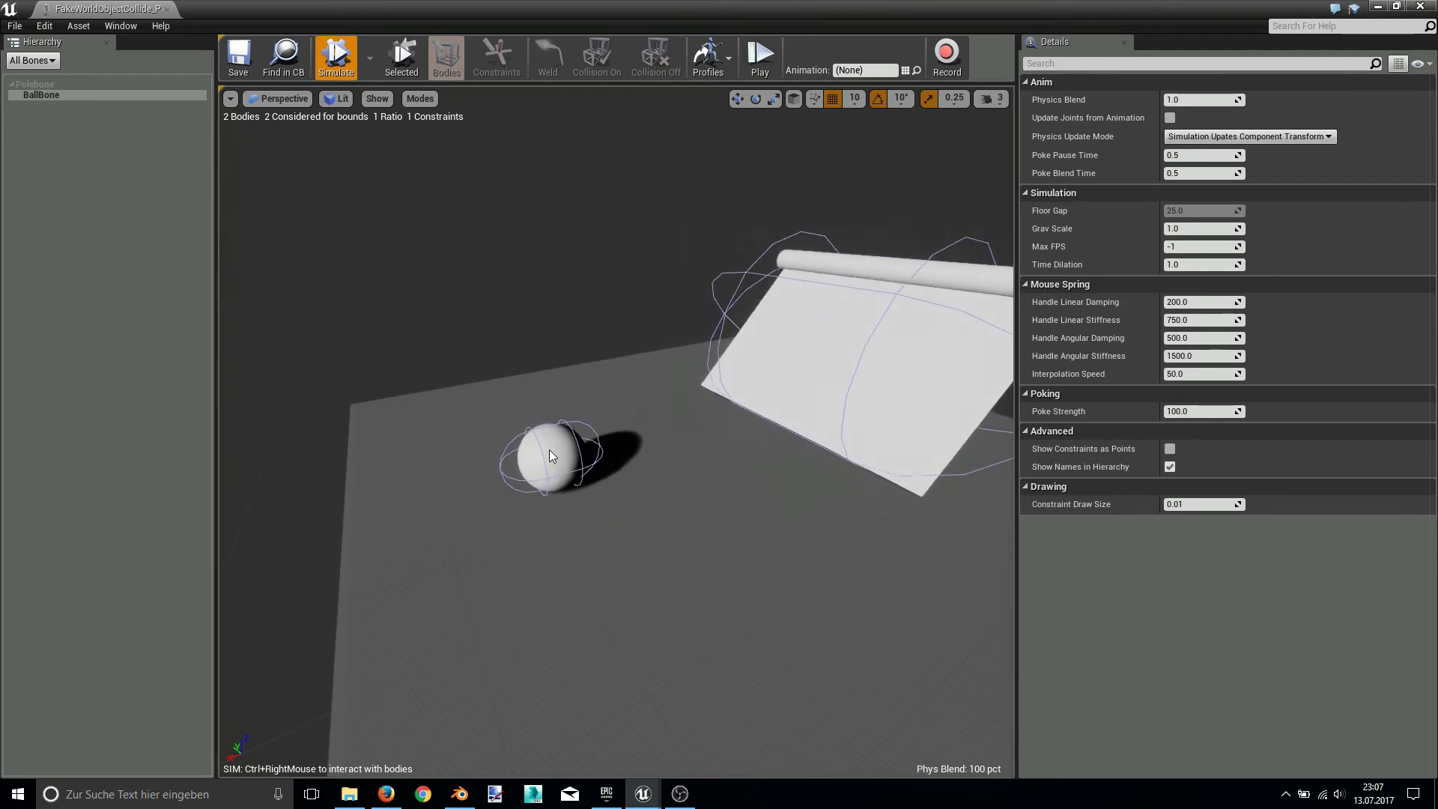
pyautogui.keyDown('ctrl'); pyautogui.moveTo(550, 450); pyautogui.dragTo(541, 416, button='right'); pyautogui.keyUp('ctrl')
pyautogui.click(335, 56)
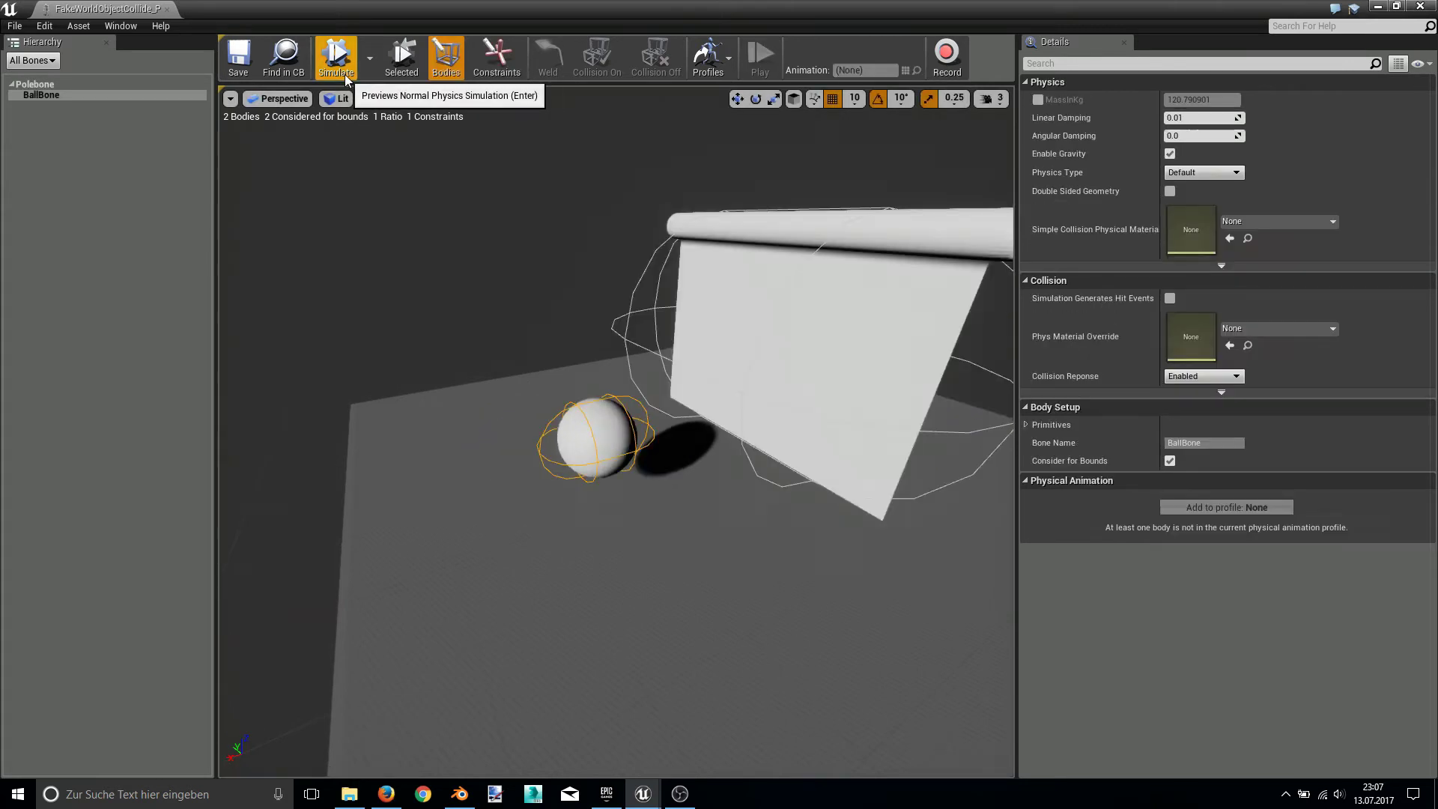
# - Select the cloth body, simulate and swing the cloth backward, then stop
pyautogui.moveTo(721, 369); pyautogui.dragTo(653, 390)
pyautogui.click(680, 345)
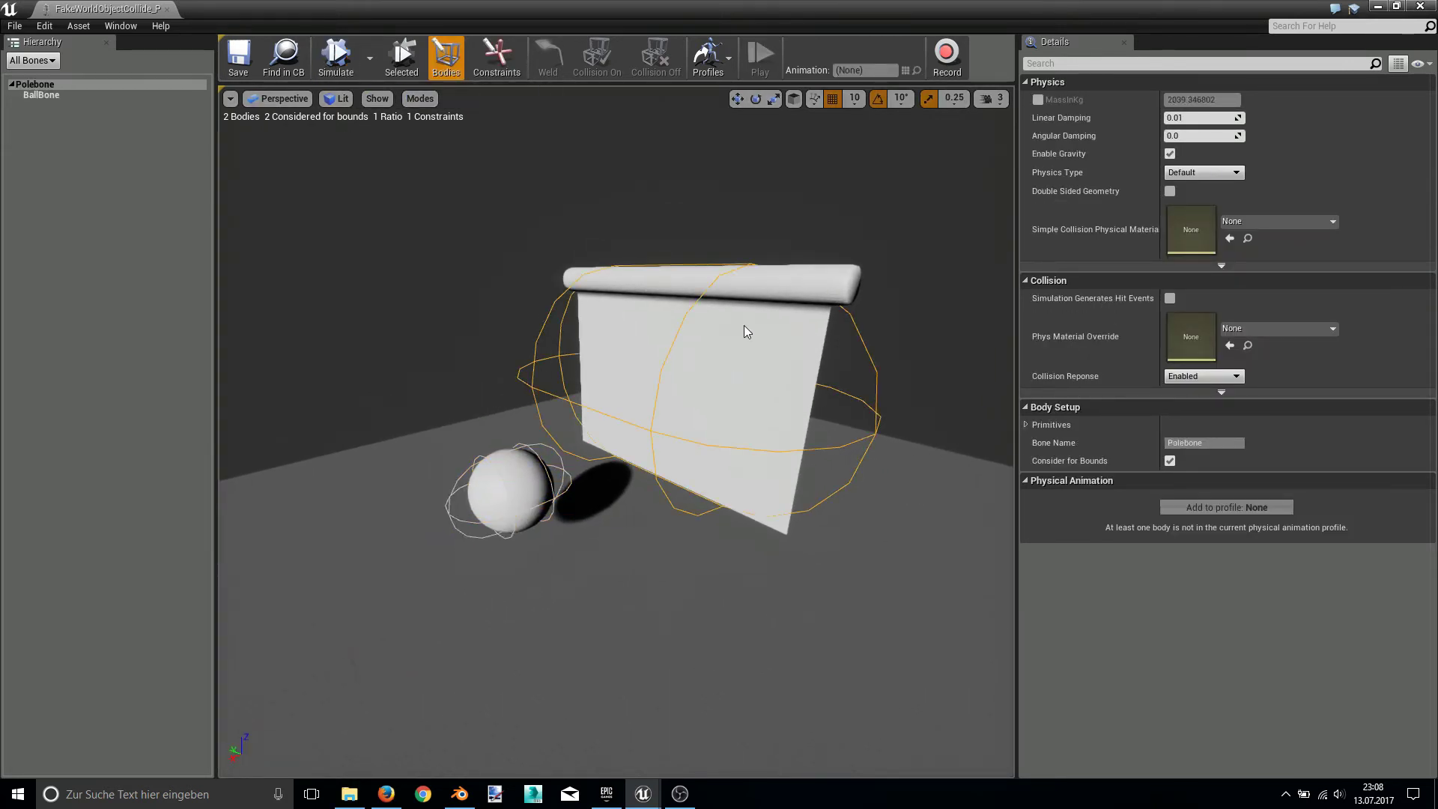
pyautogui.click(340, 64)
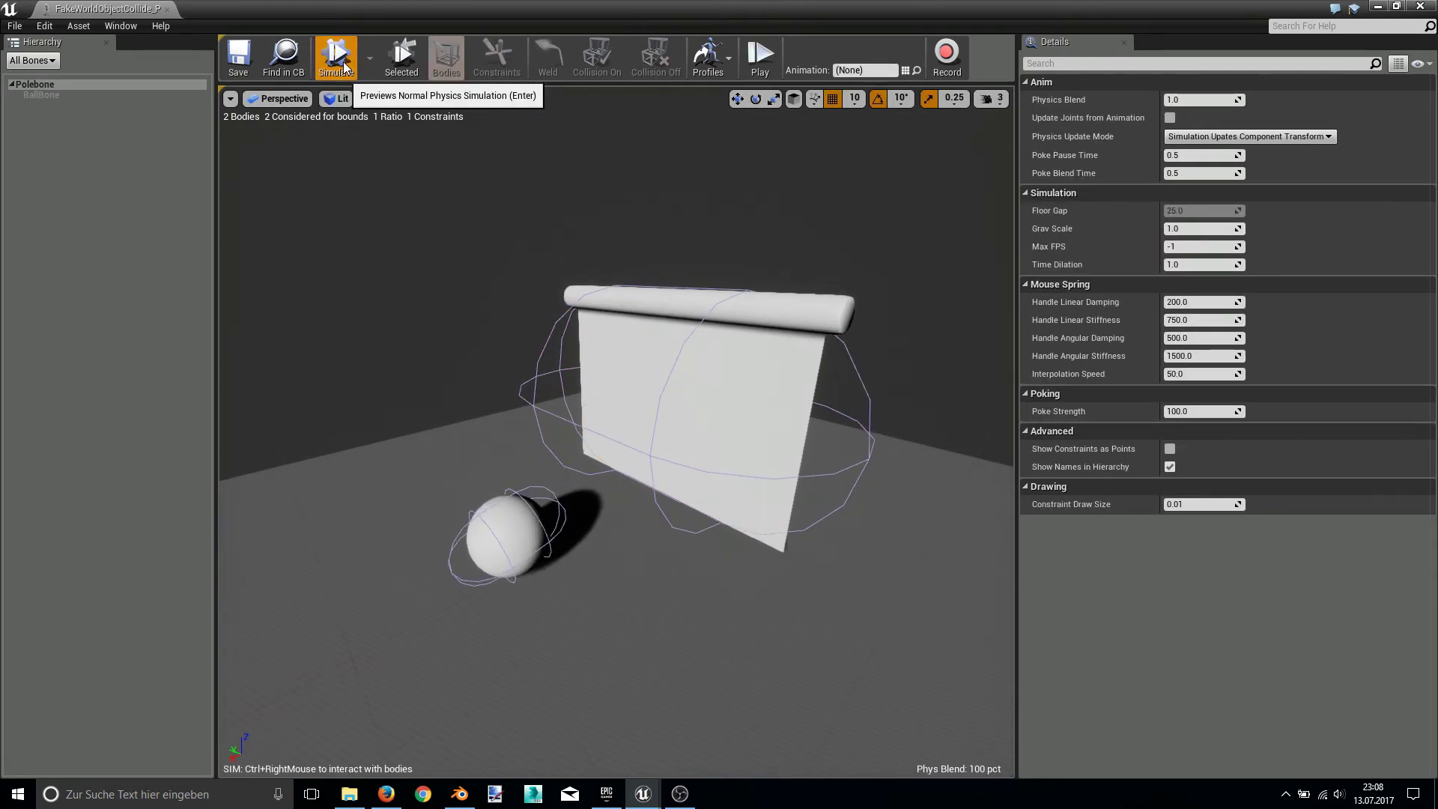
pyautogui.keyDown('ctrl'); pyautogui.moveTo(628, 404); pyautogui.dragTo(640, 390, button='right'); pyautogui.keyUp('ctrl')
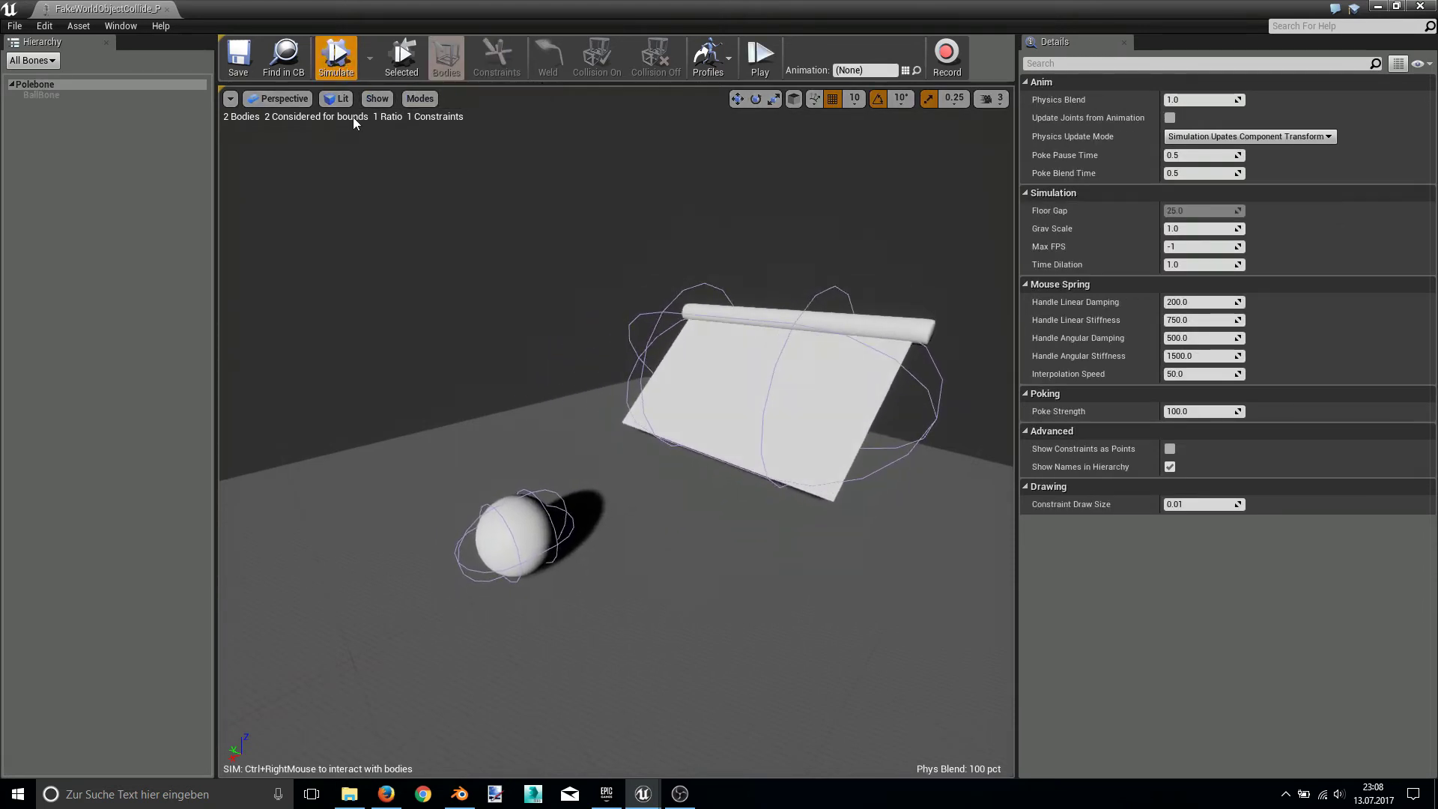
pyautogui.click(336, 59)
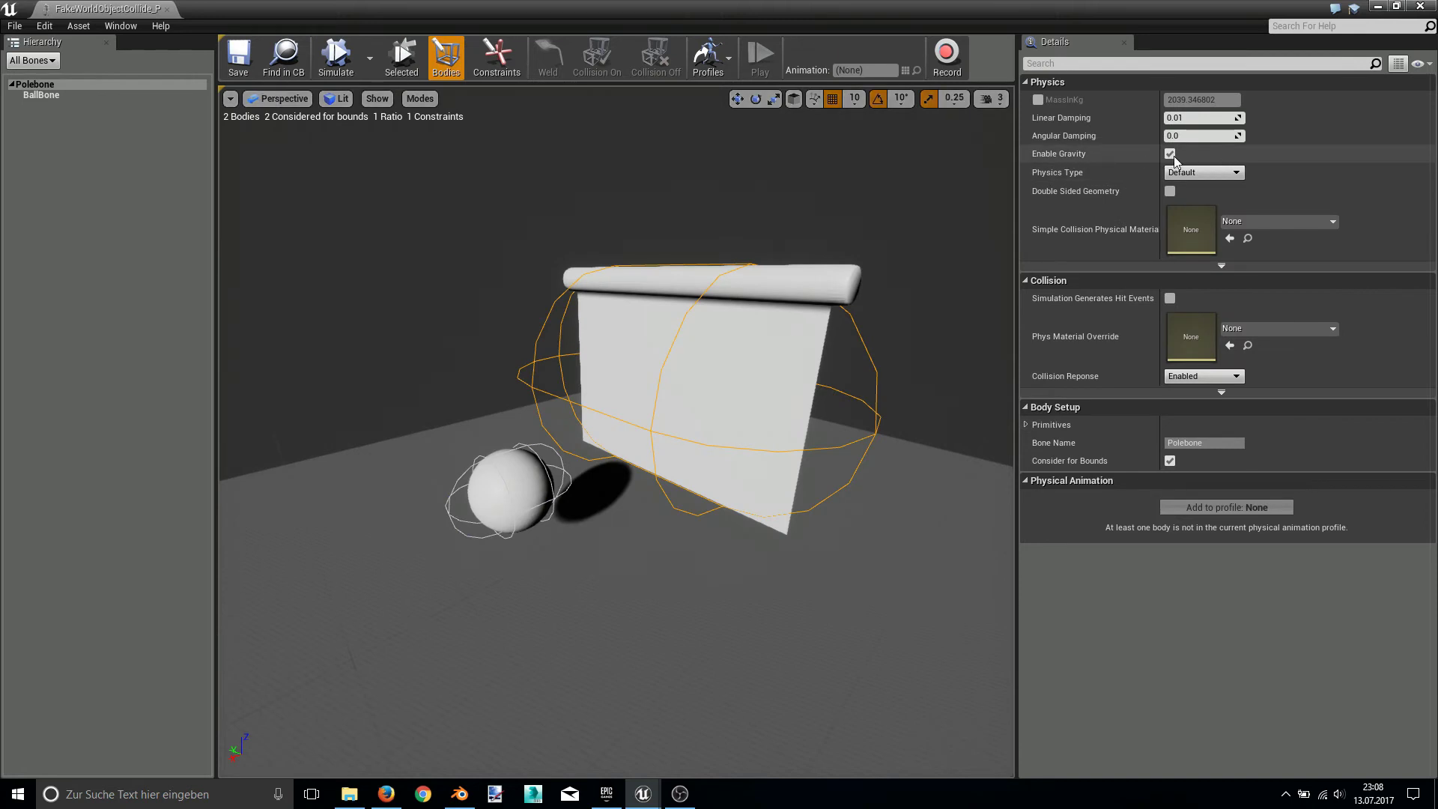
# - Keep the cloth's Physics Type as Default, then simulate and drag the ball across the floor
pyautogui.click(1208, 172)
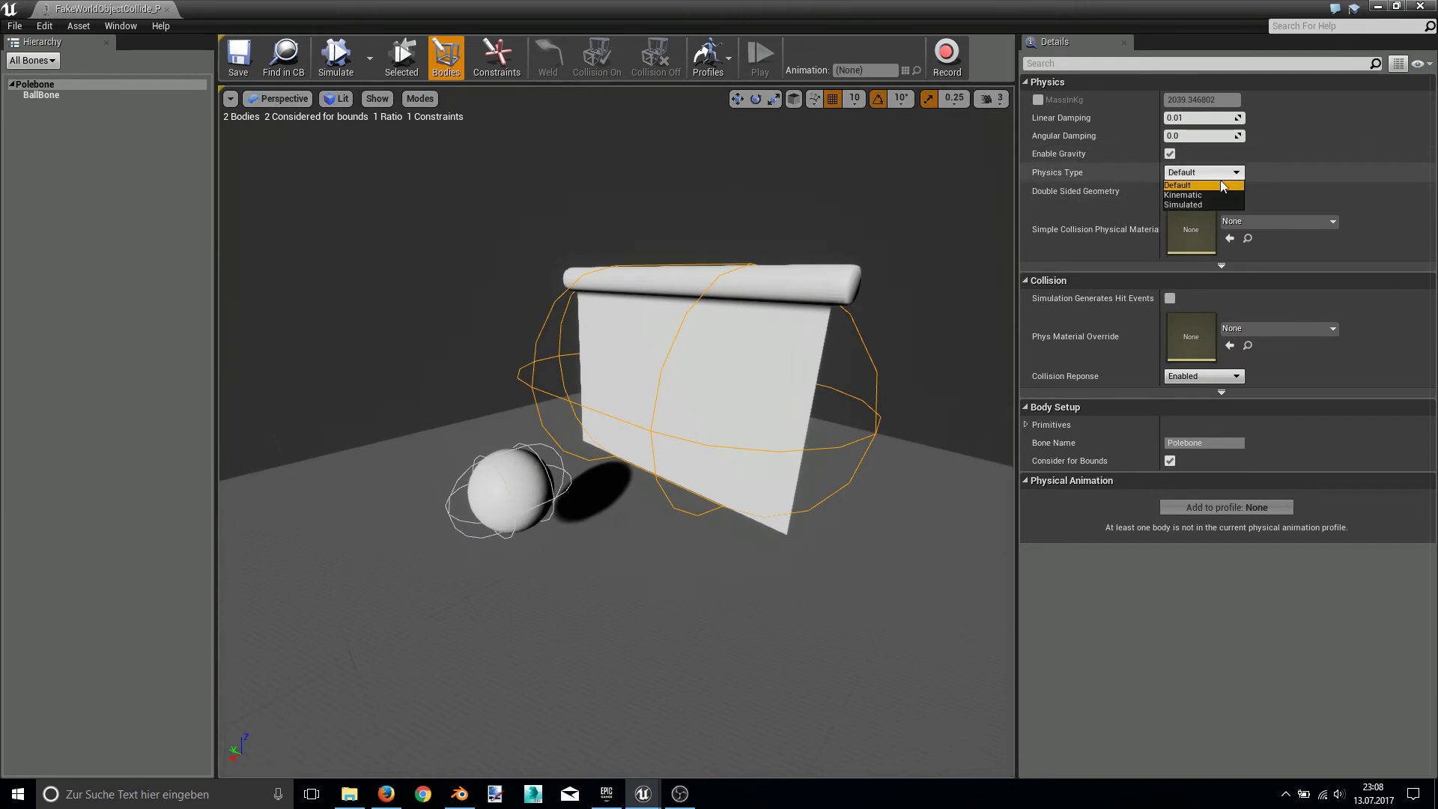
pyautogui.click(1221, 185)
pyautogui.hotkey('alt', 's')
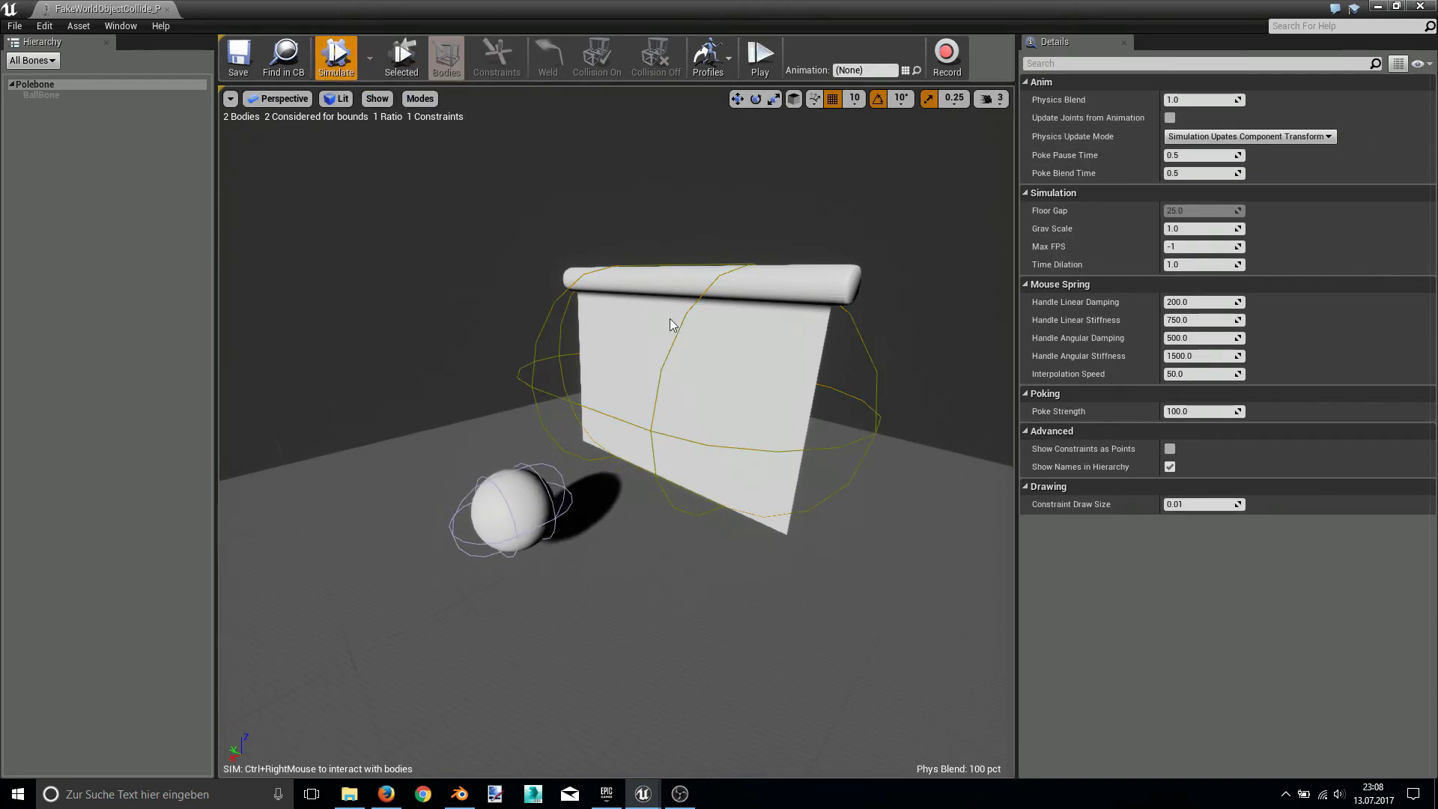
pyautogui.keyDown('ctrl'); pyautogui.moveTo(737, 324); pyautogui.dragTo(653, 352, button='right'); pyautogui.keyUp('ctrl')
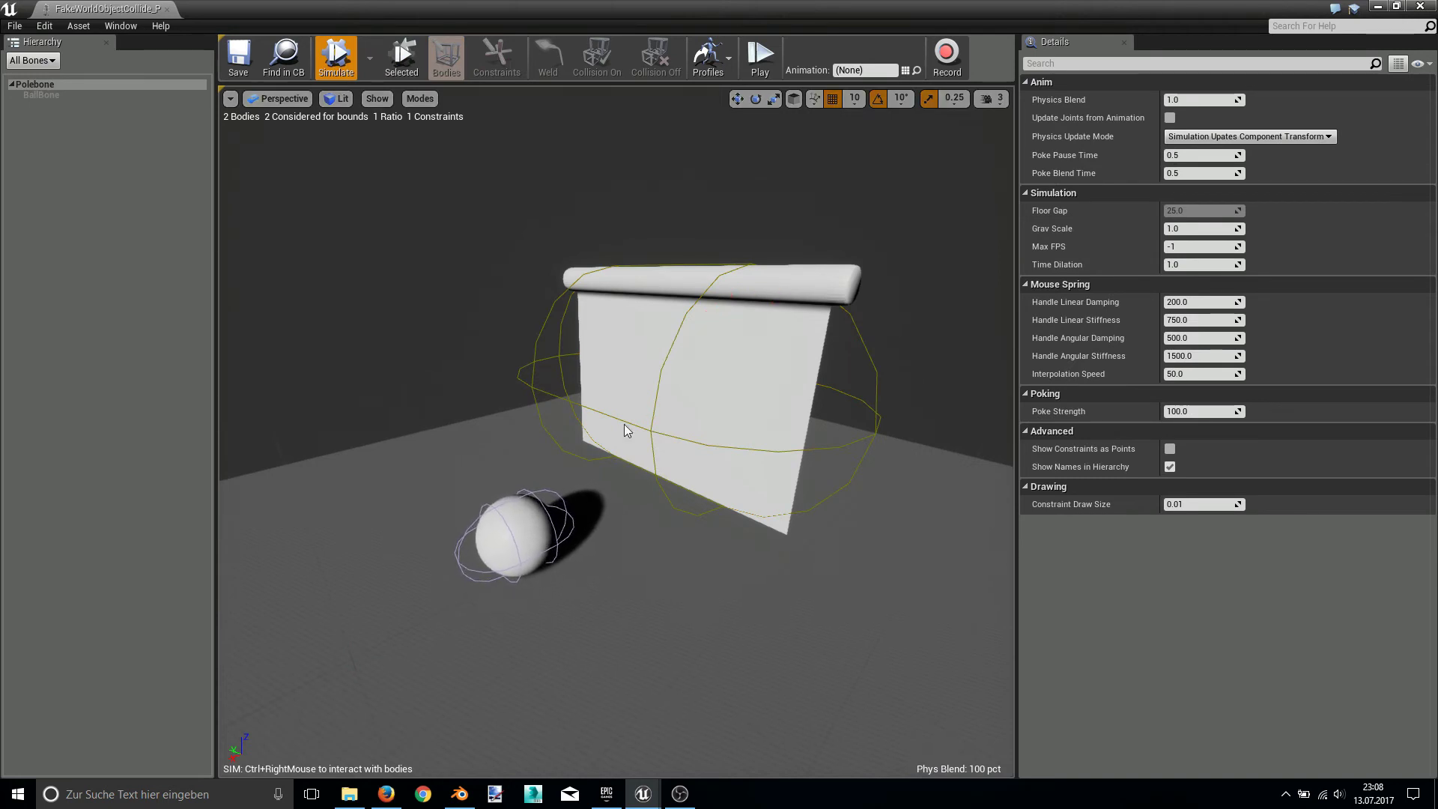
pyautogui.keyDown('ctrl'); pyautogui.moveTo(523, 511); pyautogui.dragTo(500, 507, button='right'); pyautogui.keyUp('ctrl')
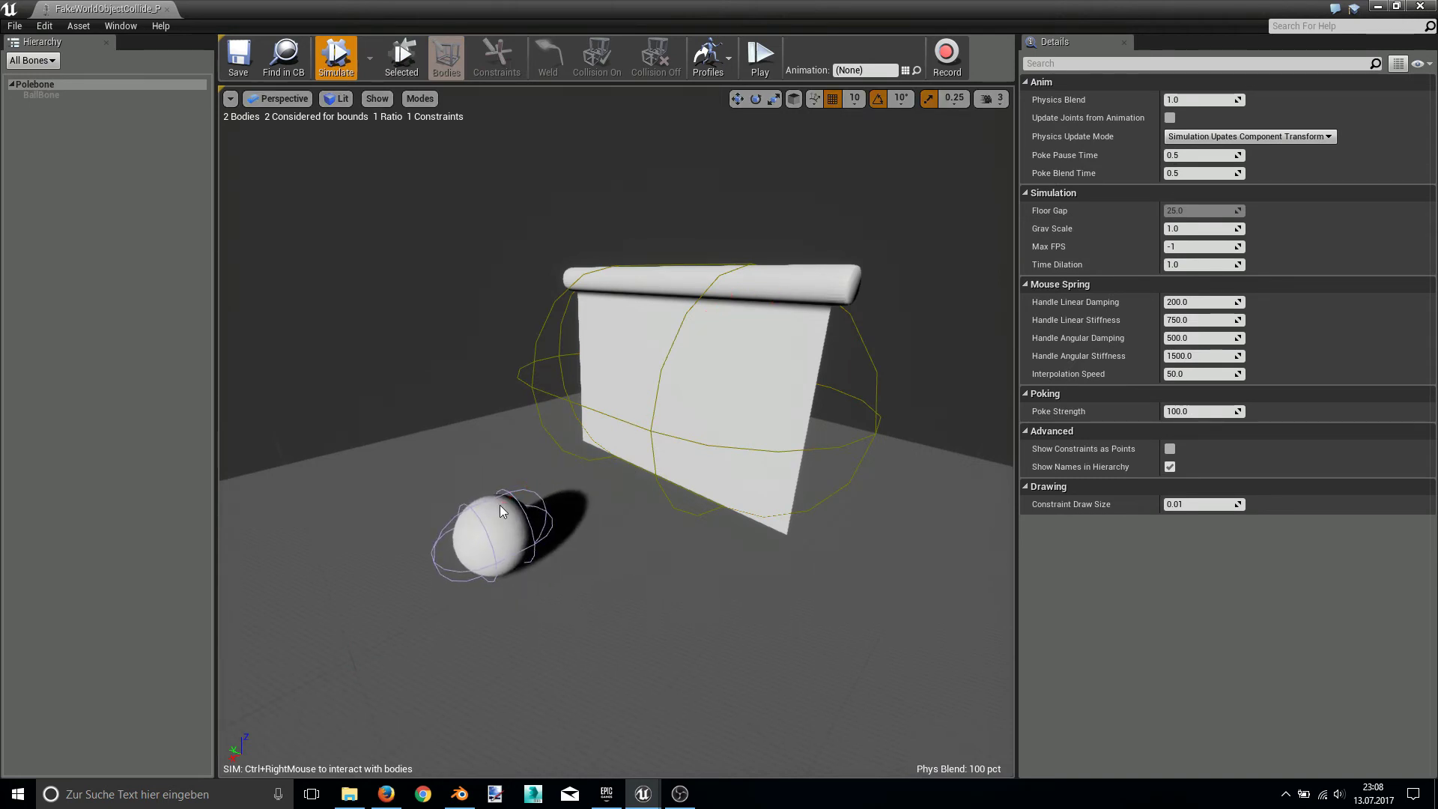
pyautogui.moveTo(485, 571); pyautogui.dragTo(552, 384)
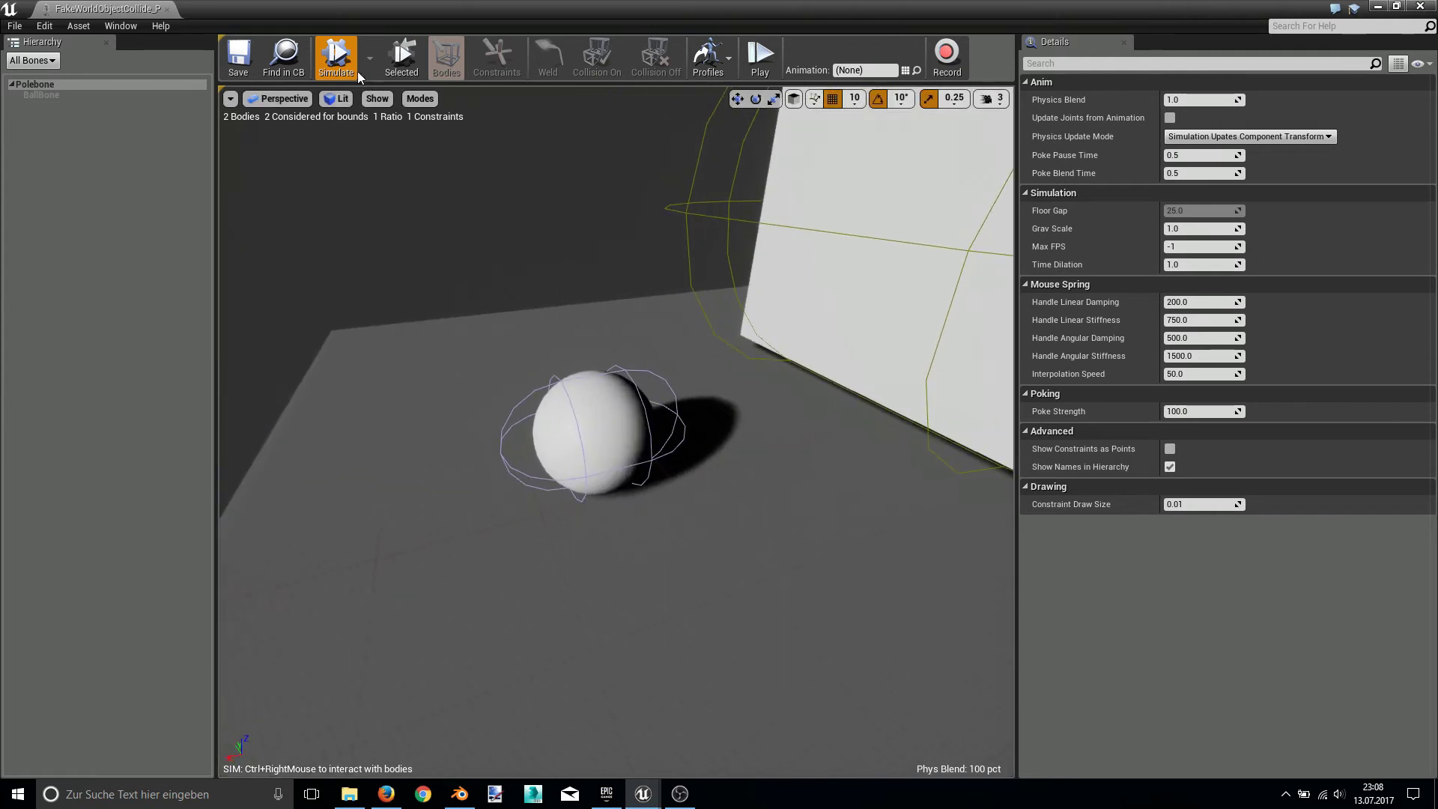
# - Stop the preview, select BallBone's body and scale its sphere collision down to fit the ball
pyautogui.click(336, 57)
pyautogui.click(688, 327)
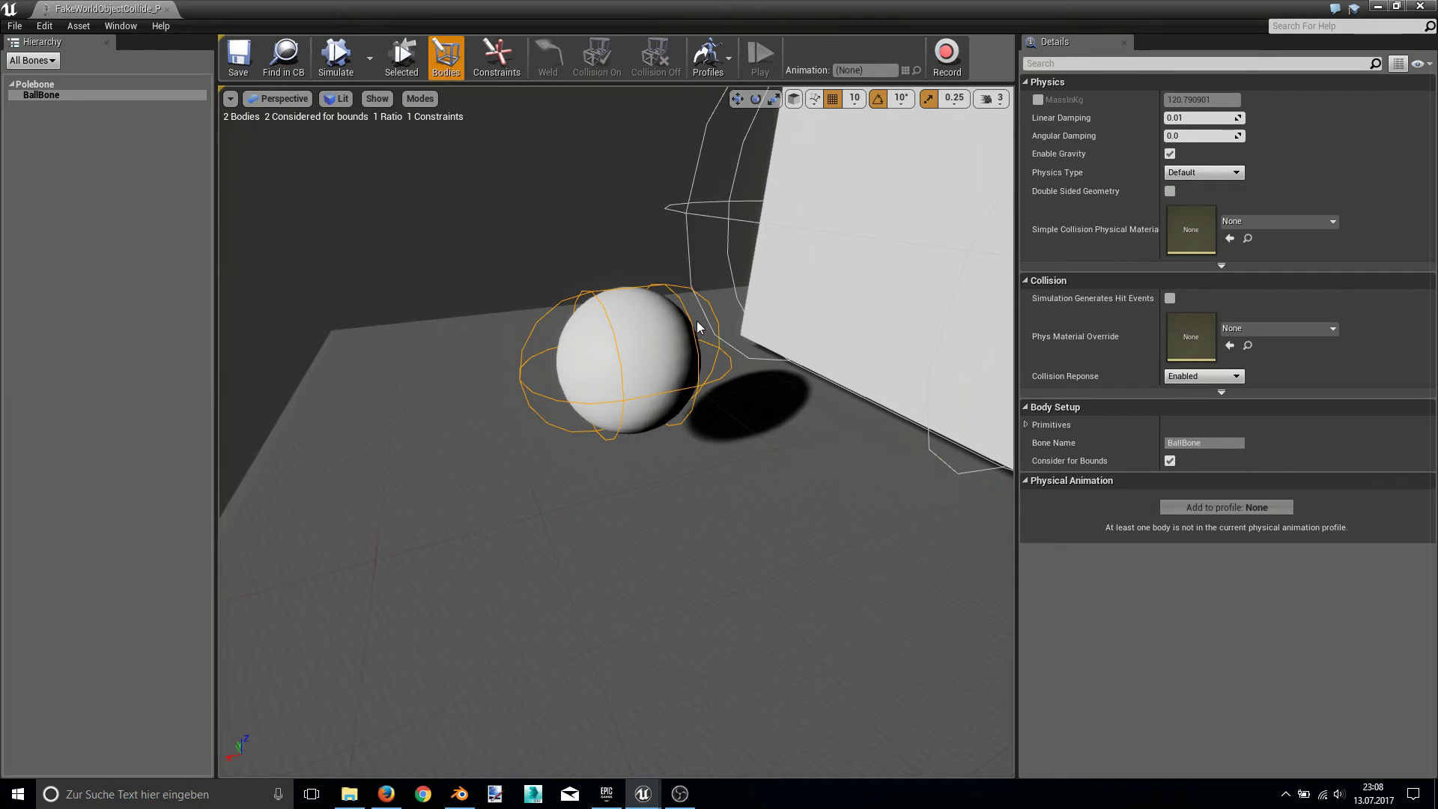
pyautogui.moveTo(696, 320); pyautogui.dragTo(636, 329)
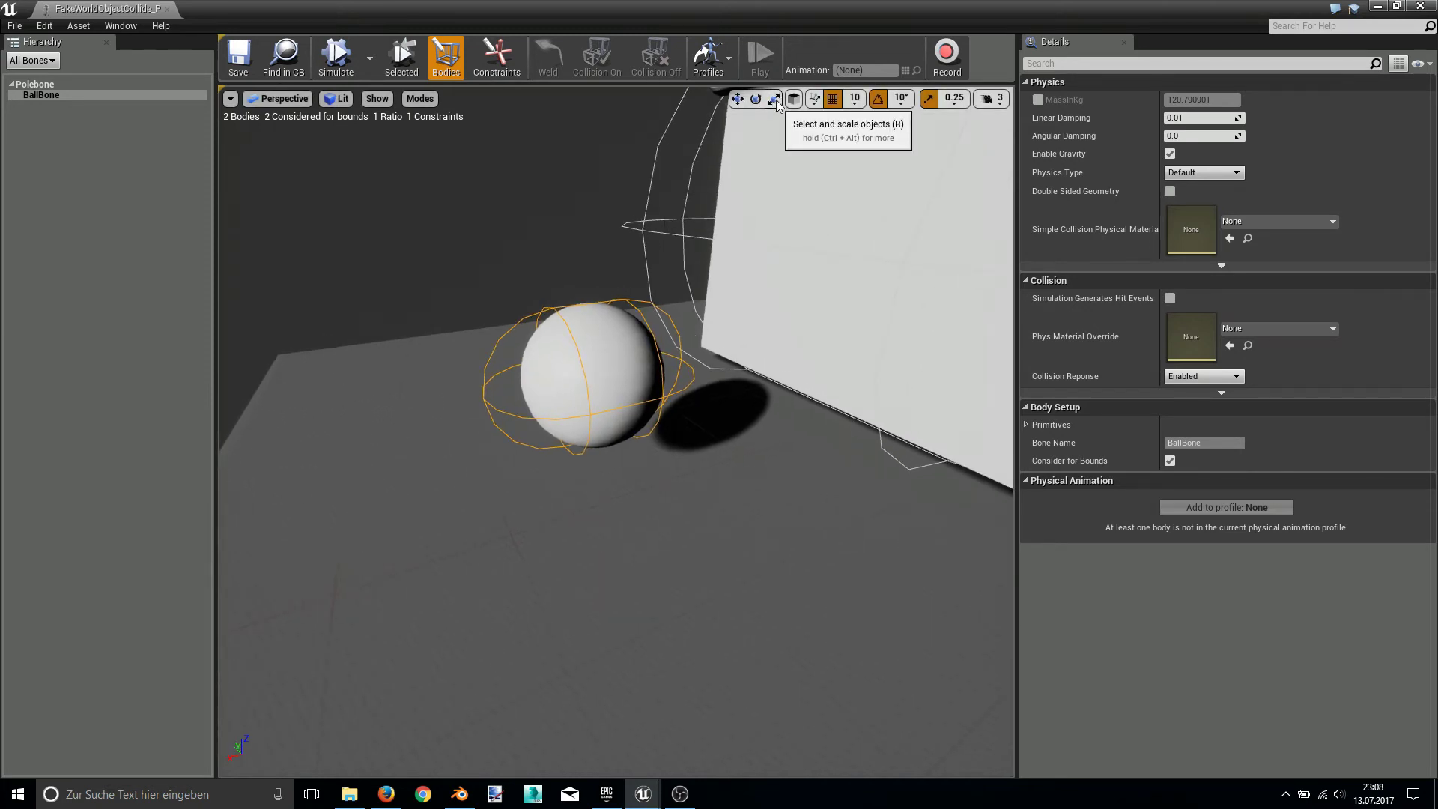
pyautogui.moveTo(673, 228); pyautogui.dragTo(536, 362, button='right')
pyautogui.moveTo(545, 356); pyautogui.dragTo(567, 353)
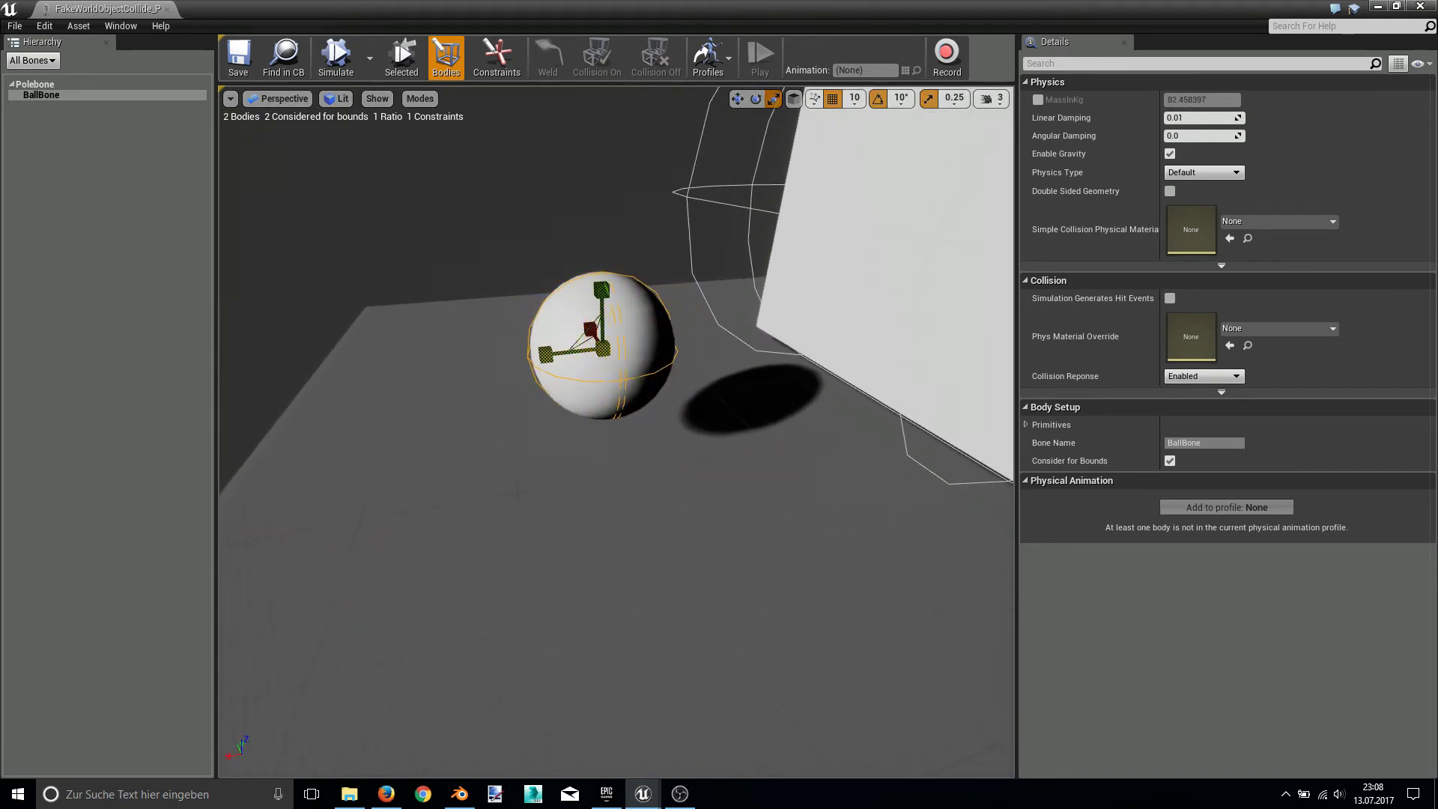
pyautogui.moveTo(535, 362); pyautogui.dragTo(414, 190, button='right')
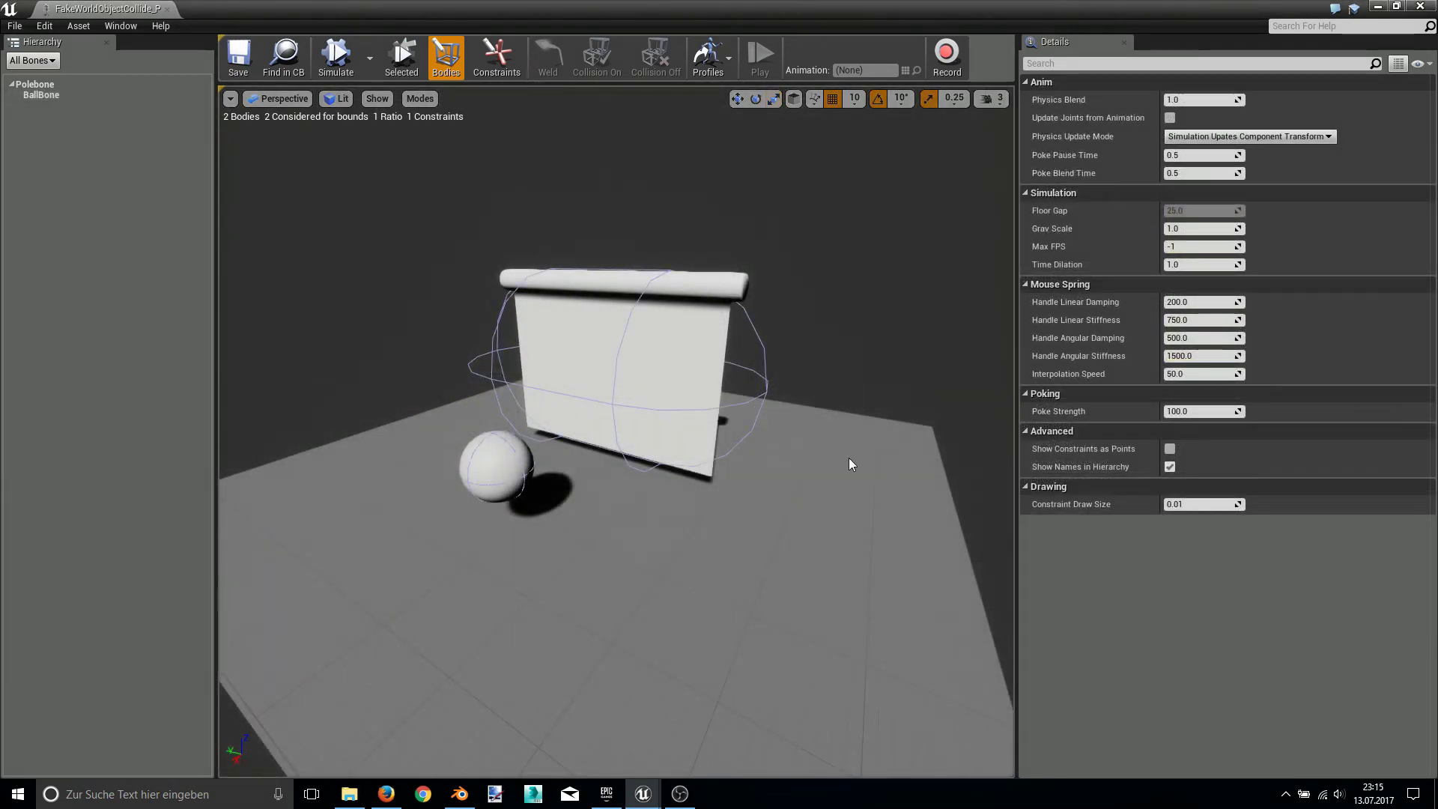
# - Select the cloth's physics body and orbit in close around it
pyautogui.moveTo(807, 432); pyautogui.dragTo(745, 417, button='right')
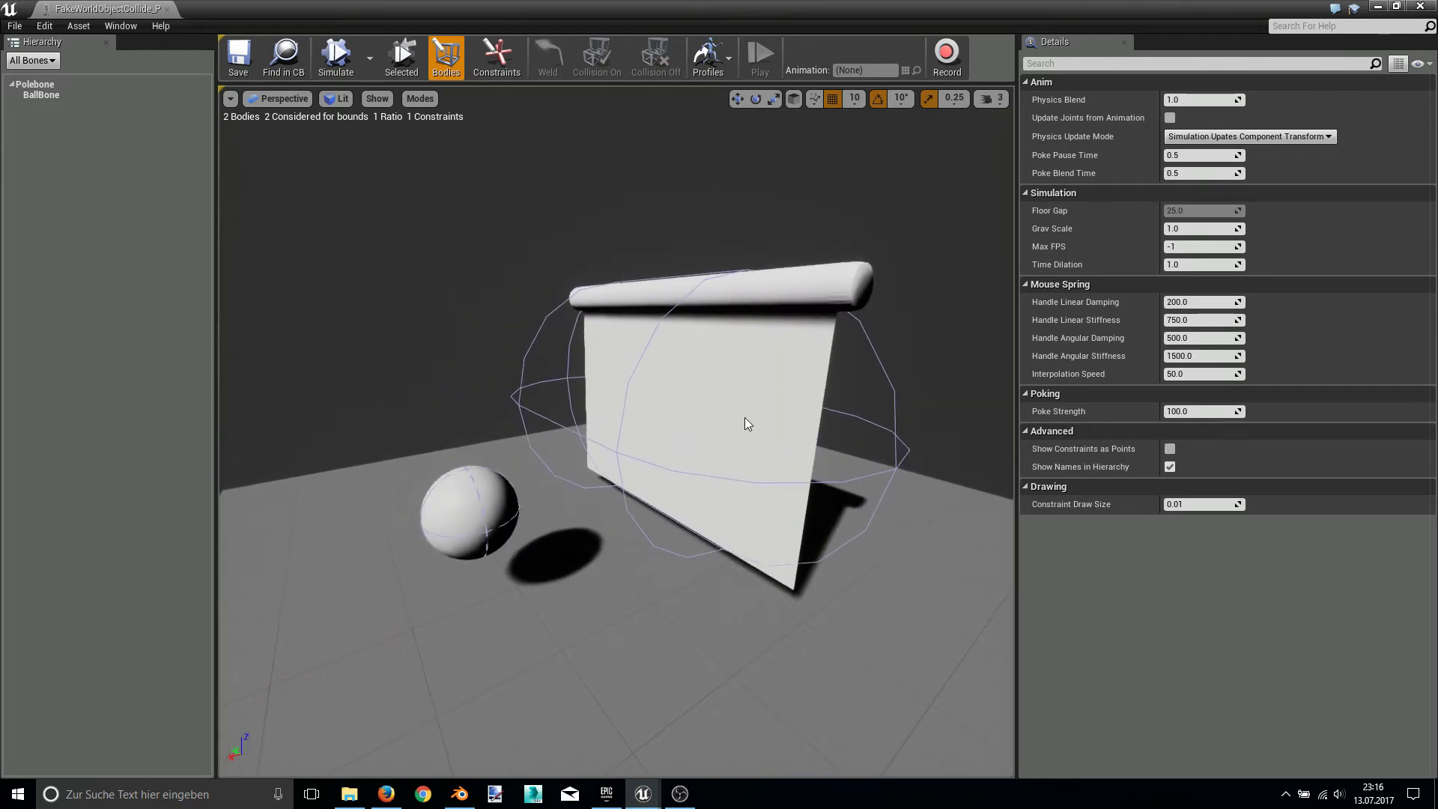
pyautogui.click(633, 403)
pyautogui.moveTo(634, 404); pyautogui.dragTo(634, 403, button='right')
pyautogui.moveTo(480, 543); pyautogui.dragTo(577, 475, button='right')
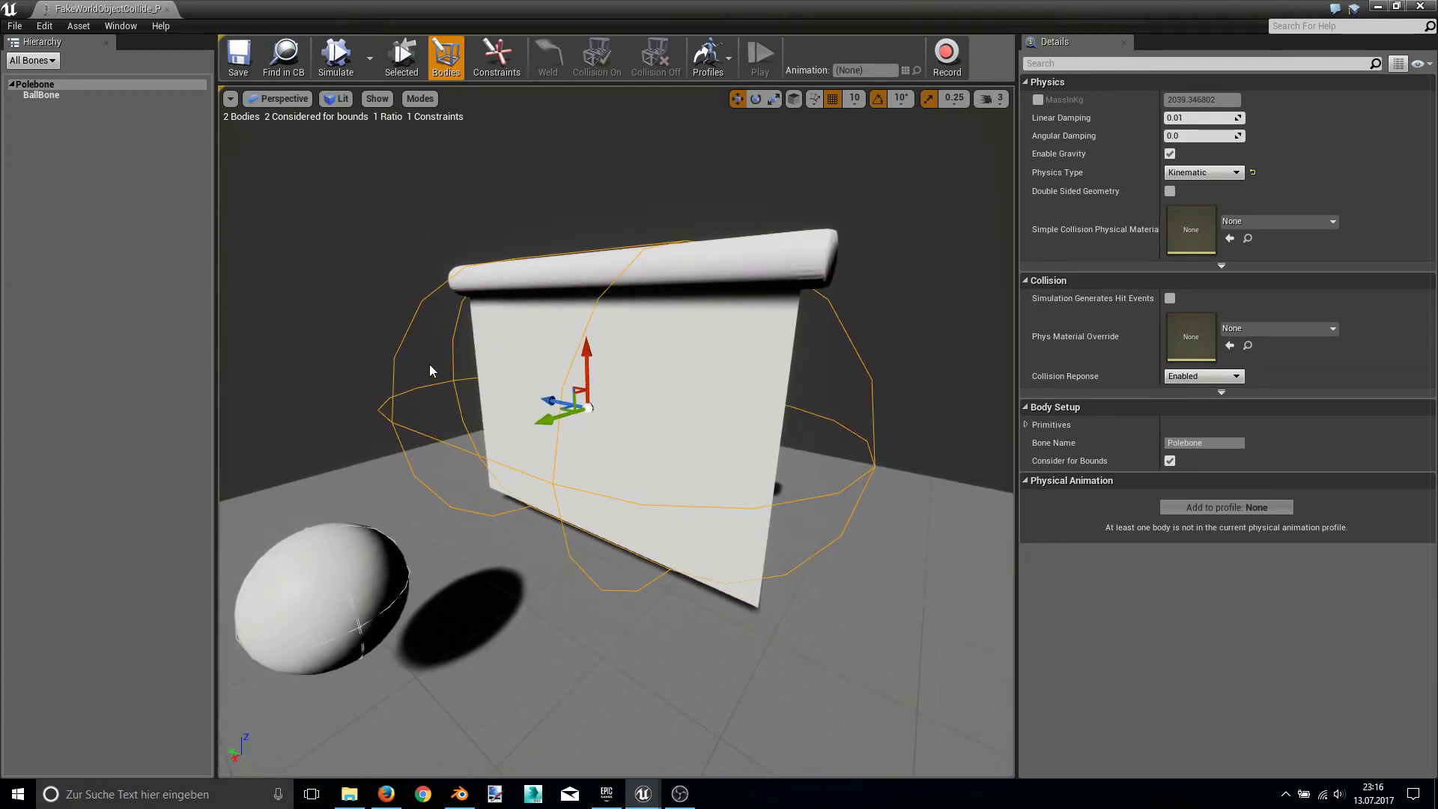
pyautogui.moveTo(429, 369); pyautogui.dragTo(462, 365, button='right')
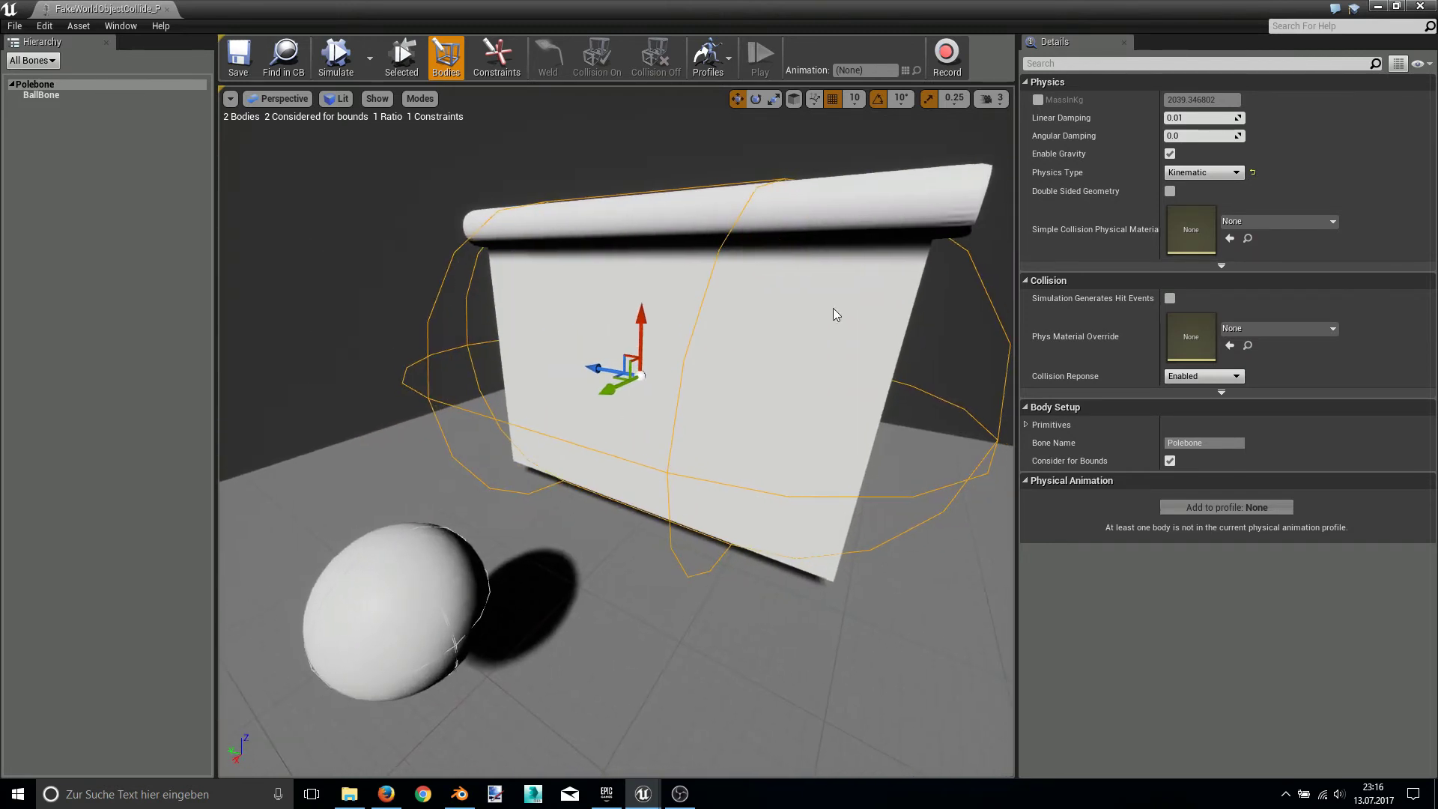
pyautogui.moveTo(717, 296)
pyautogui.mouseDown(button='right')
pyautogui.moveTo(877, 440)
pyautogui.moveTo(732, 380)
pyautogui.mouseUp(button='right')
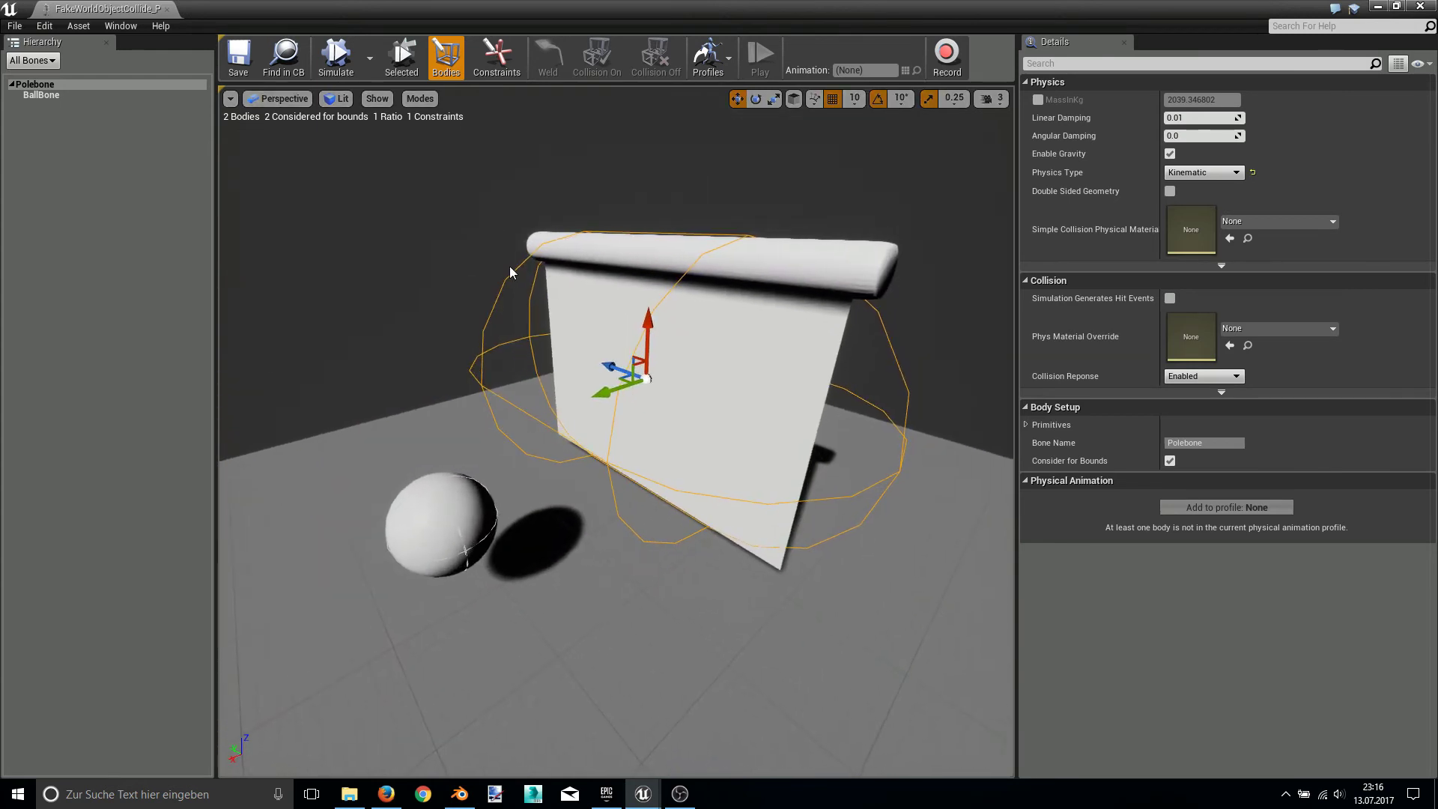
# - Squash the selected body into a thin capsule and move it up onto the top roller
pyautogui.click(774, 99)
pyautogui.moveTo(646, 318); pyautogui.dragTo(646, 370)
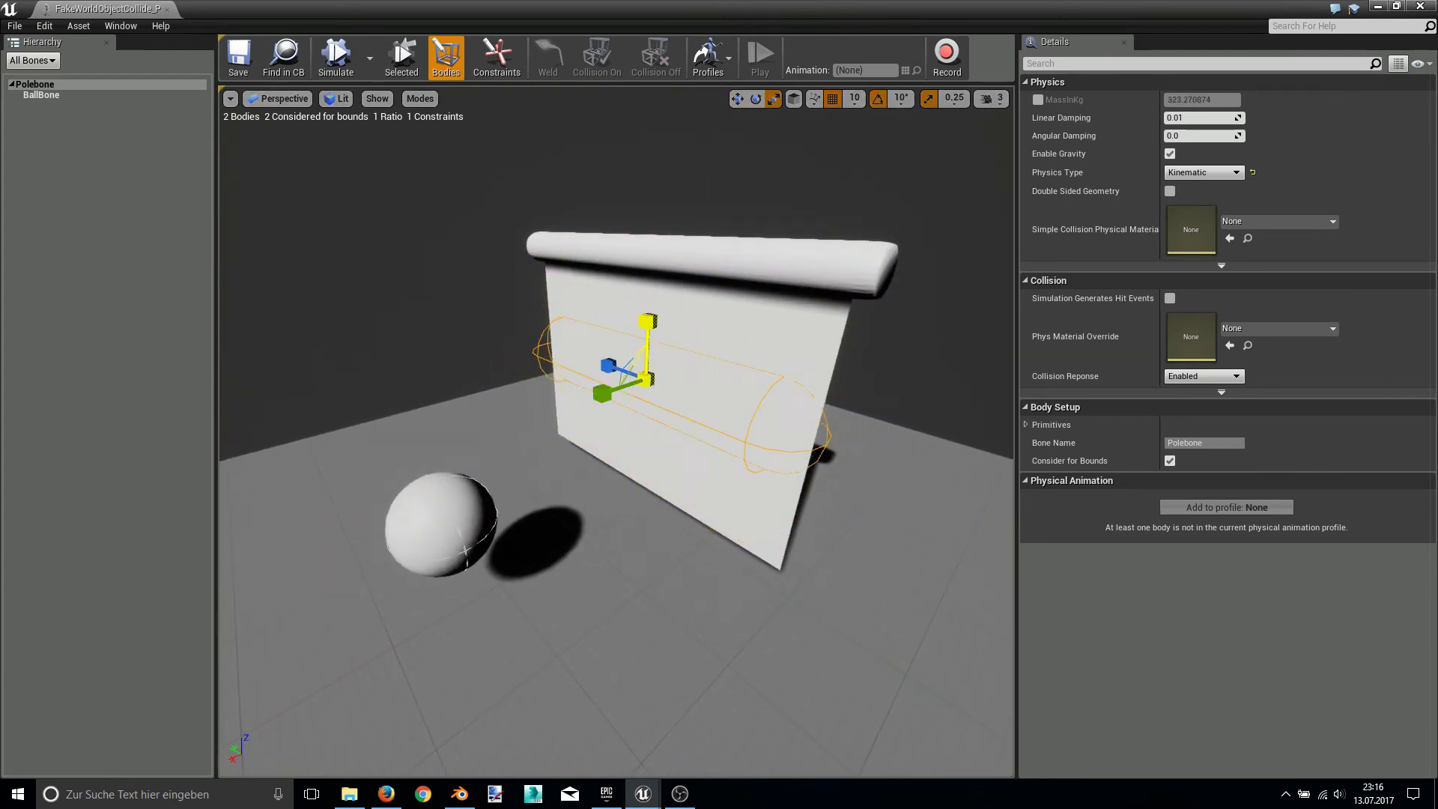
pyautogui.moveTo(648, 321); pyautogui.dragTo(749, 29)
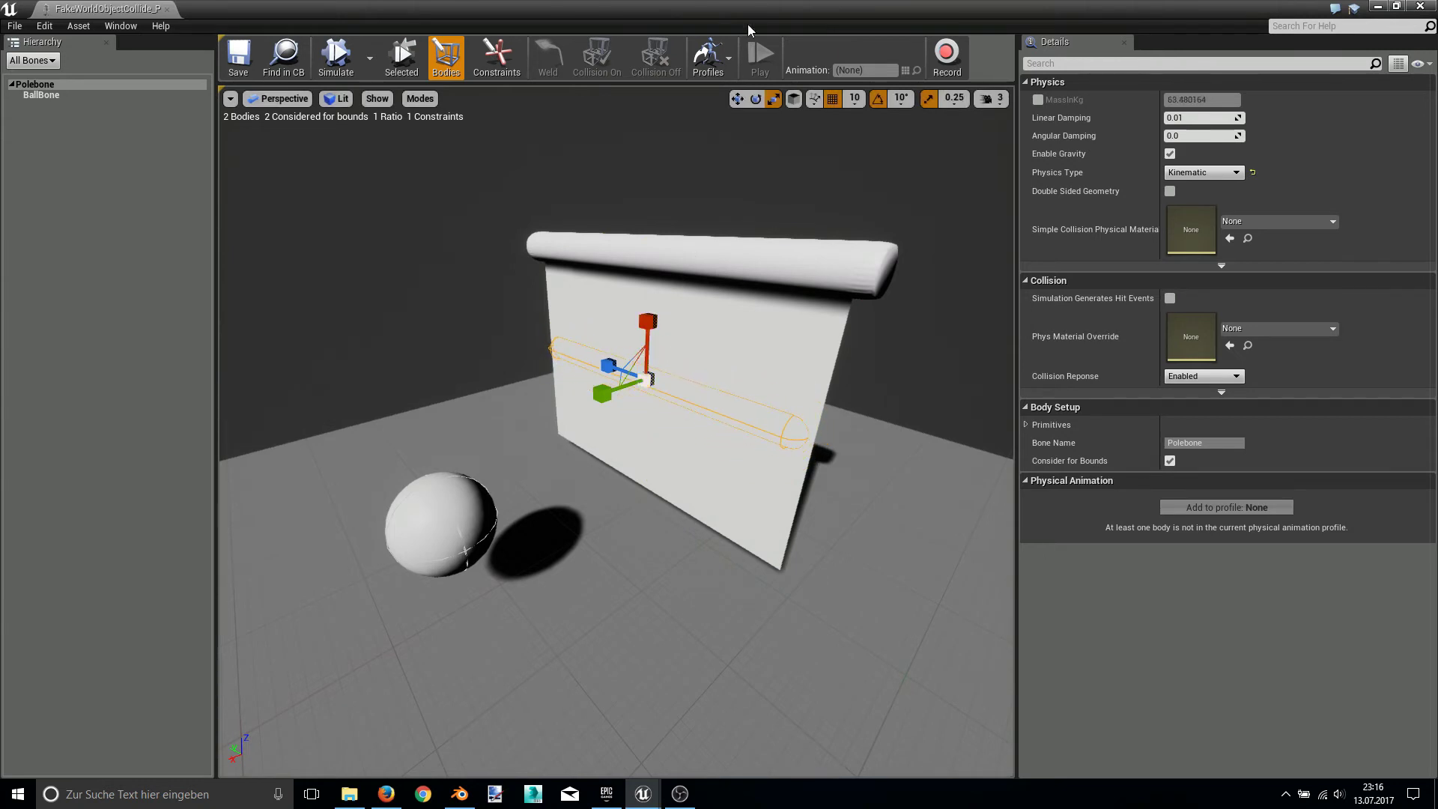
pyautogui.click(736, 99)
pyautogui.moveTo(646, 320); pyautogui.dragTo(646, 169)
pyautogui.click(773, 99)
pyautogui.moveTo(566, 270); pyautogui.dragTo(584, 225)
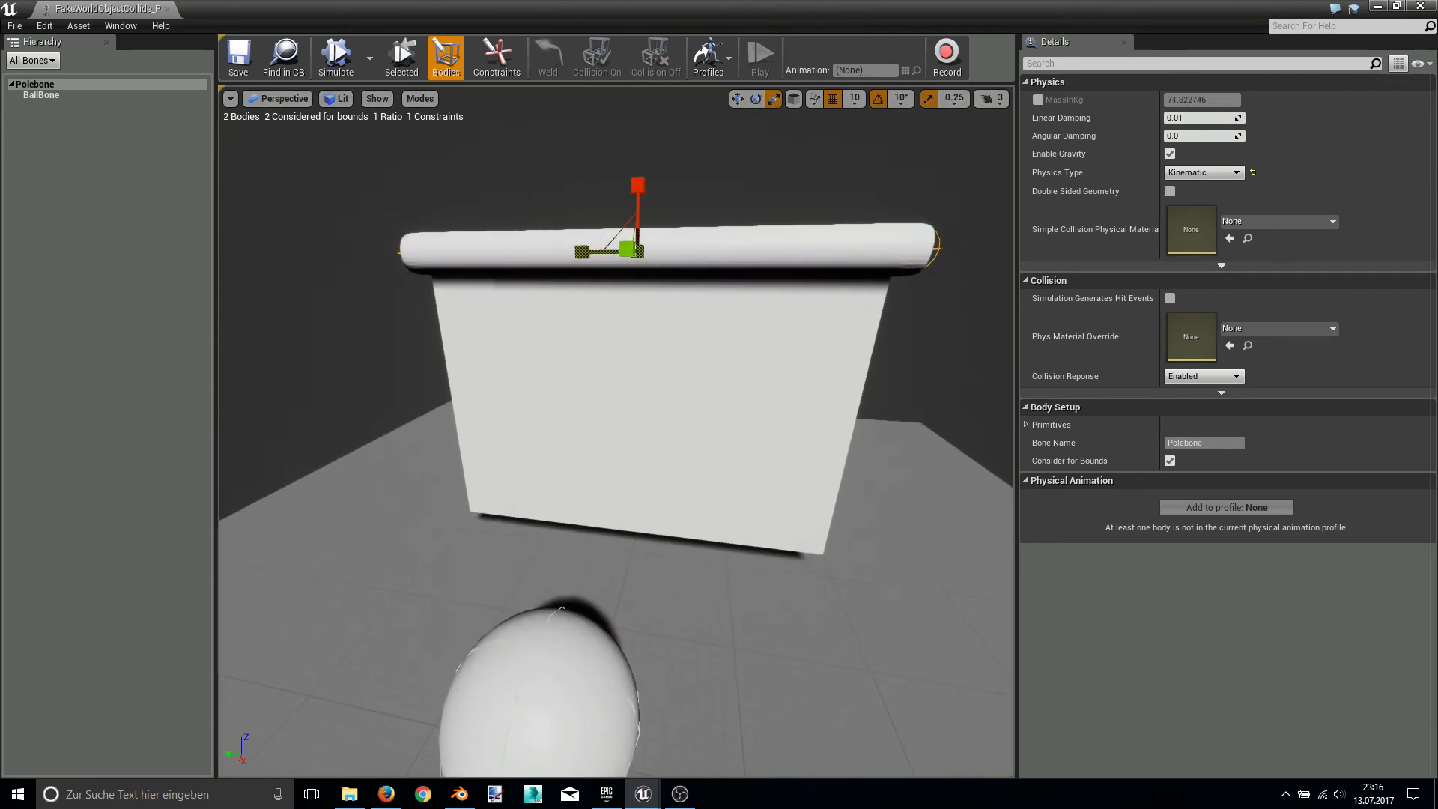
pyautogui.moveTo(561, 255); pyautogui.dragTo(357, 116)
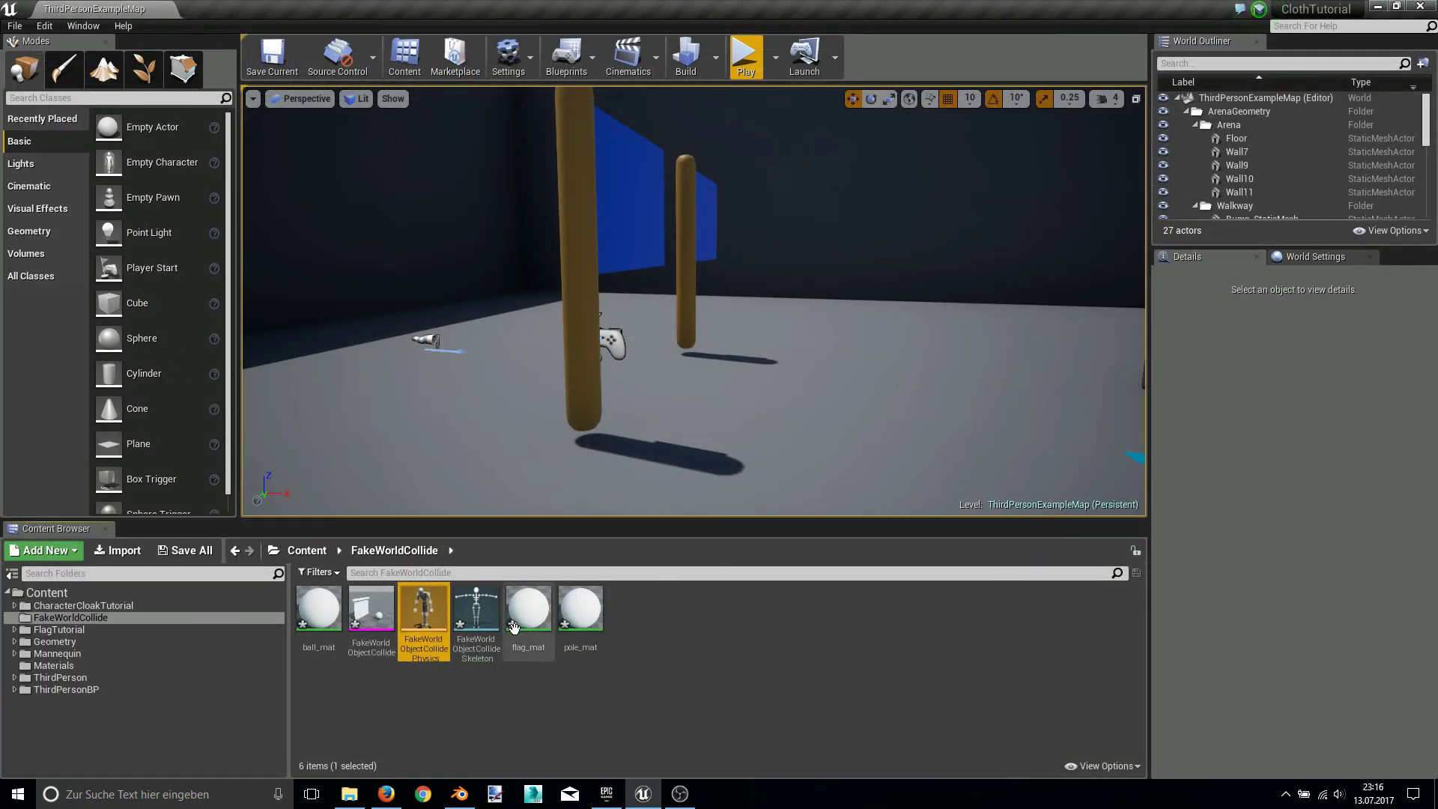
# - Change flag_mat's white colour constant to fully saturated red (Saturation 1) and apply it
pyautogui.click(509, 621)
pyautogui.doubleClick(509, 621)
pyautogui.click(562, 216)
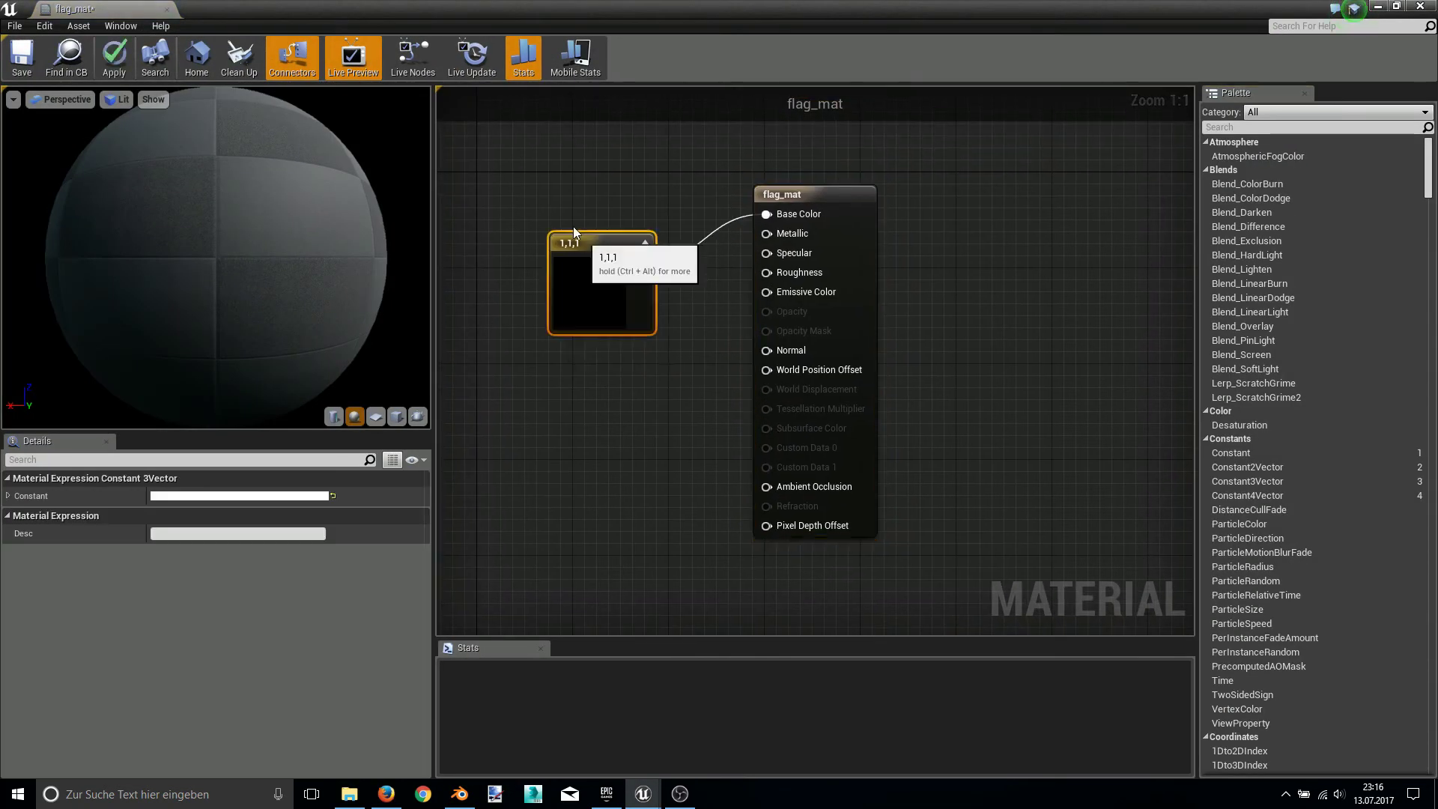
pyautogui.doubleClick(562, 215)
pyautogui.write('1')
pyautogui.press('Return')
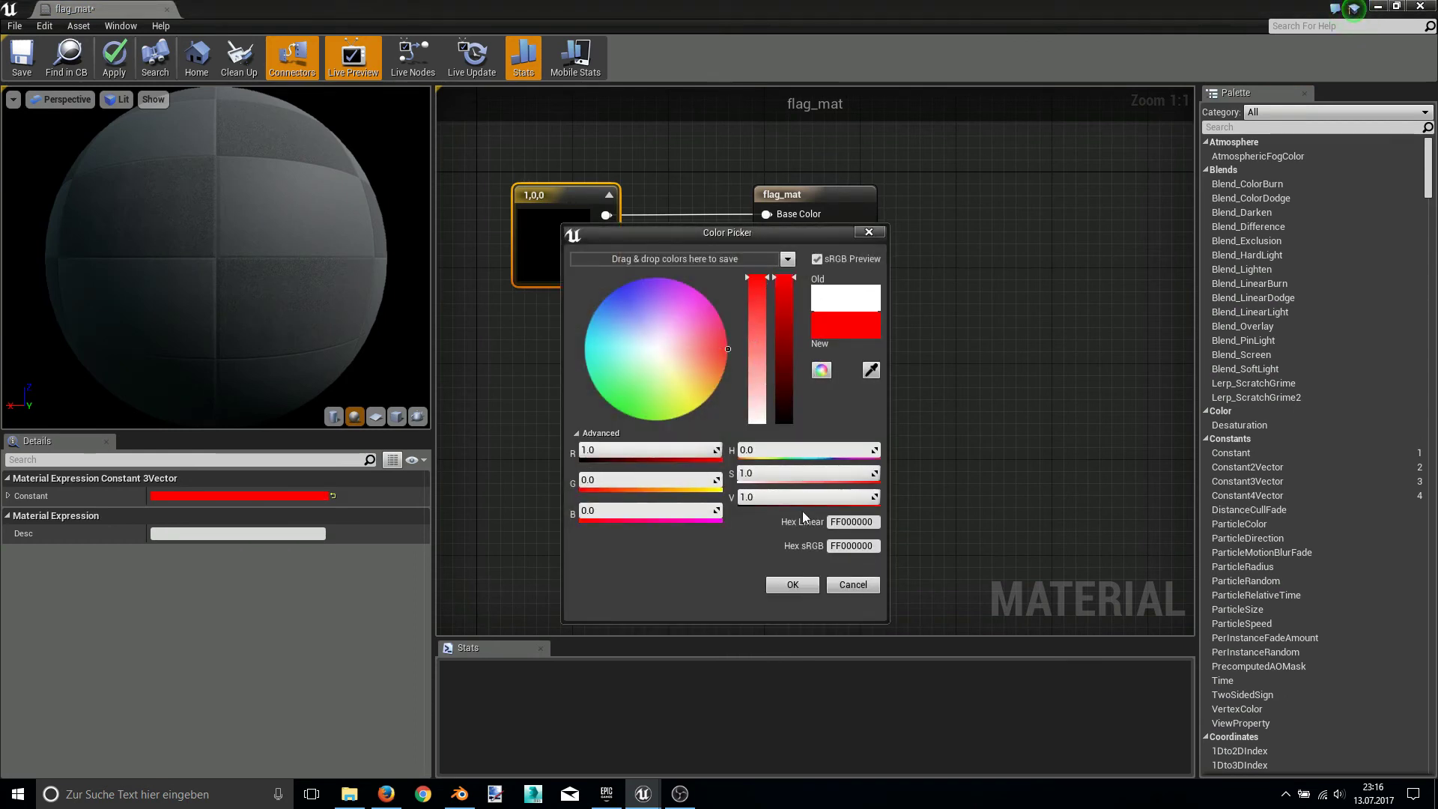
pyautogui.click(792, 584)
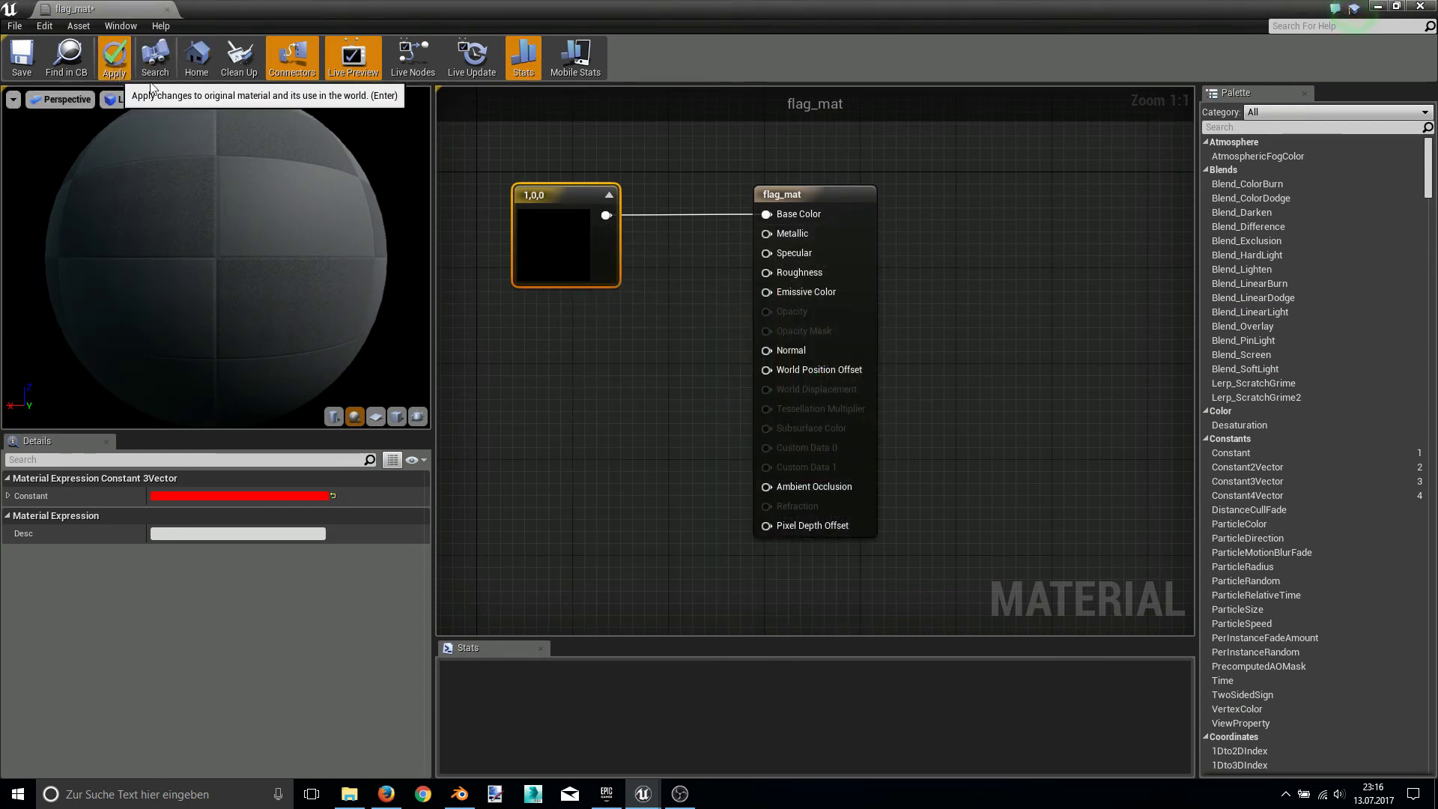
pyautogui.press('Return')
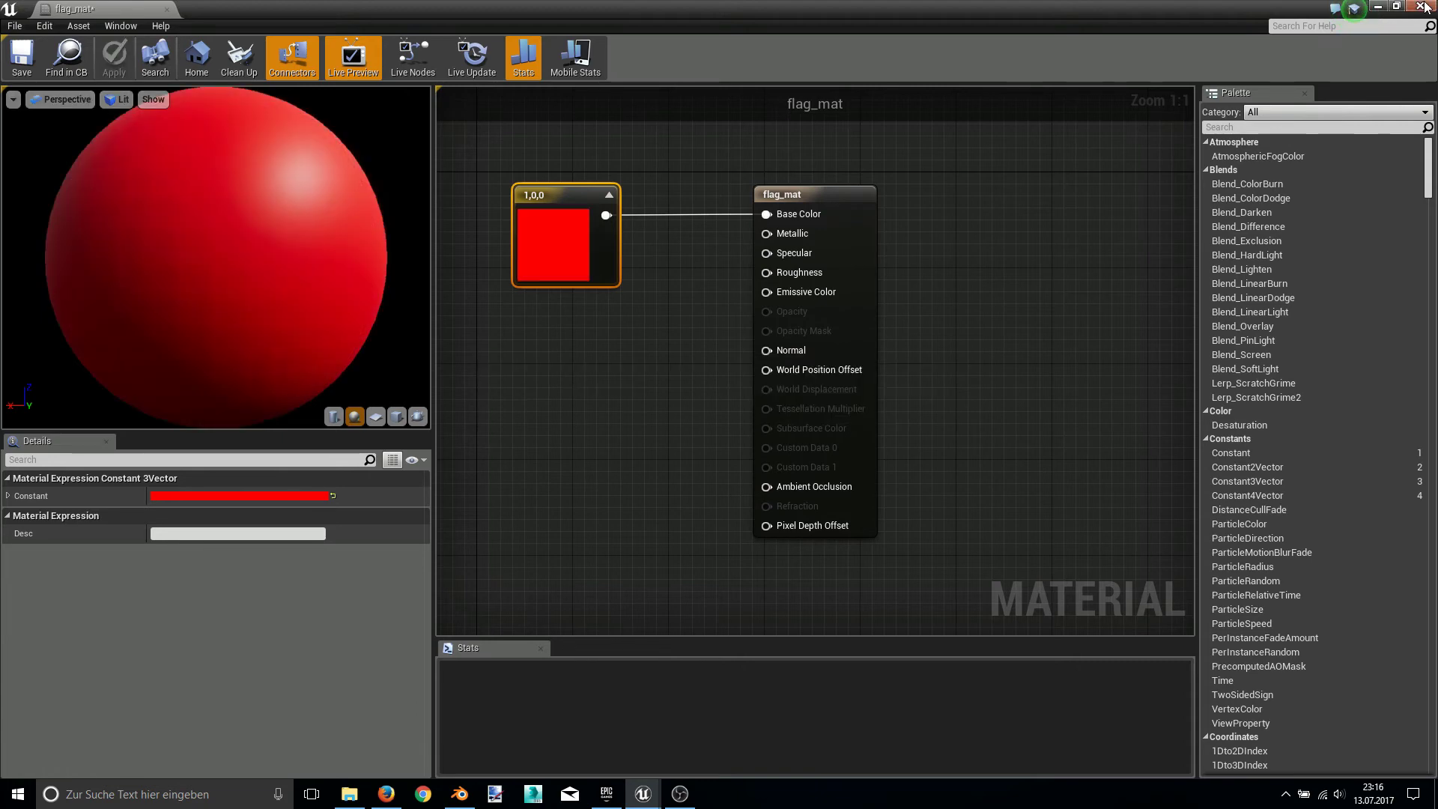
# - Set pole_mat's colour parameter to a dark brown wood tone and apply it
pyautogui.click(1425, 7)
pyautogui.doubleClick(581, 613)
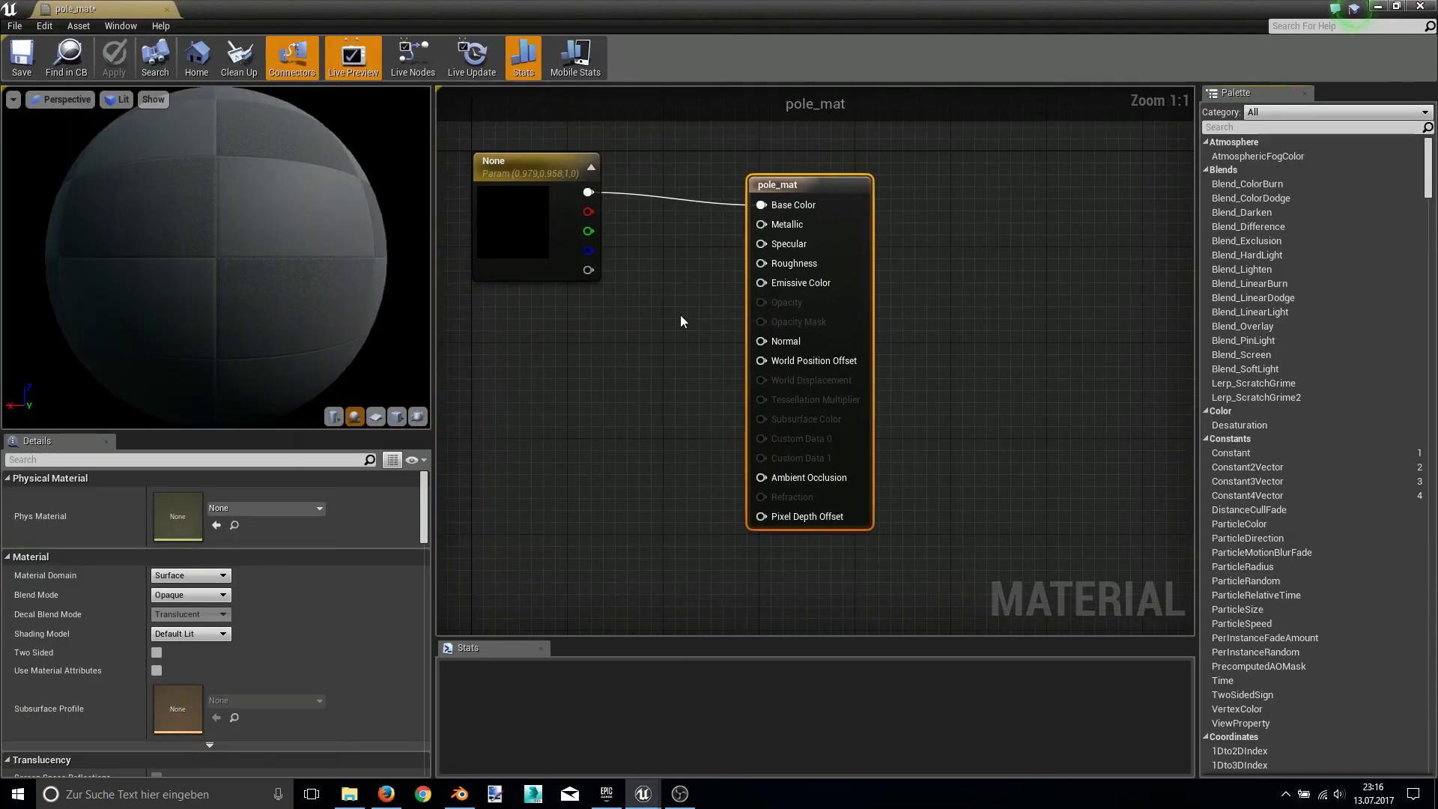
pyautogui.doubleClick(530, 224)
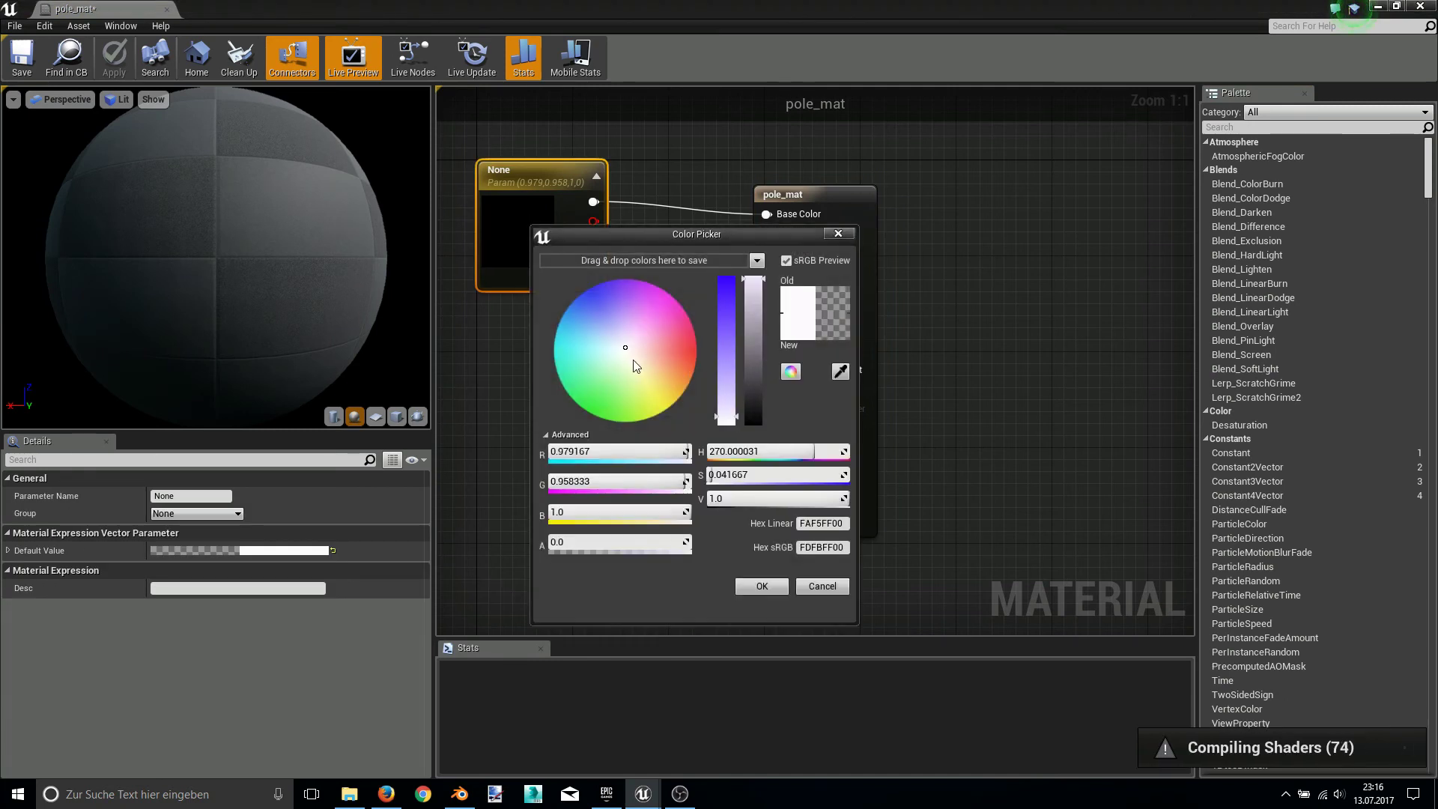
pyautogui.moveTo(630, 366); pyautogui.dragTo(662, 364)
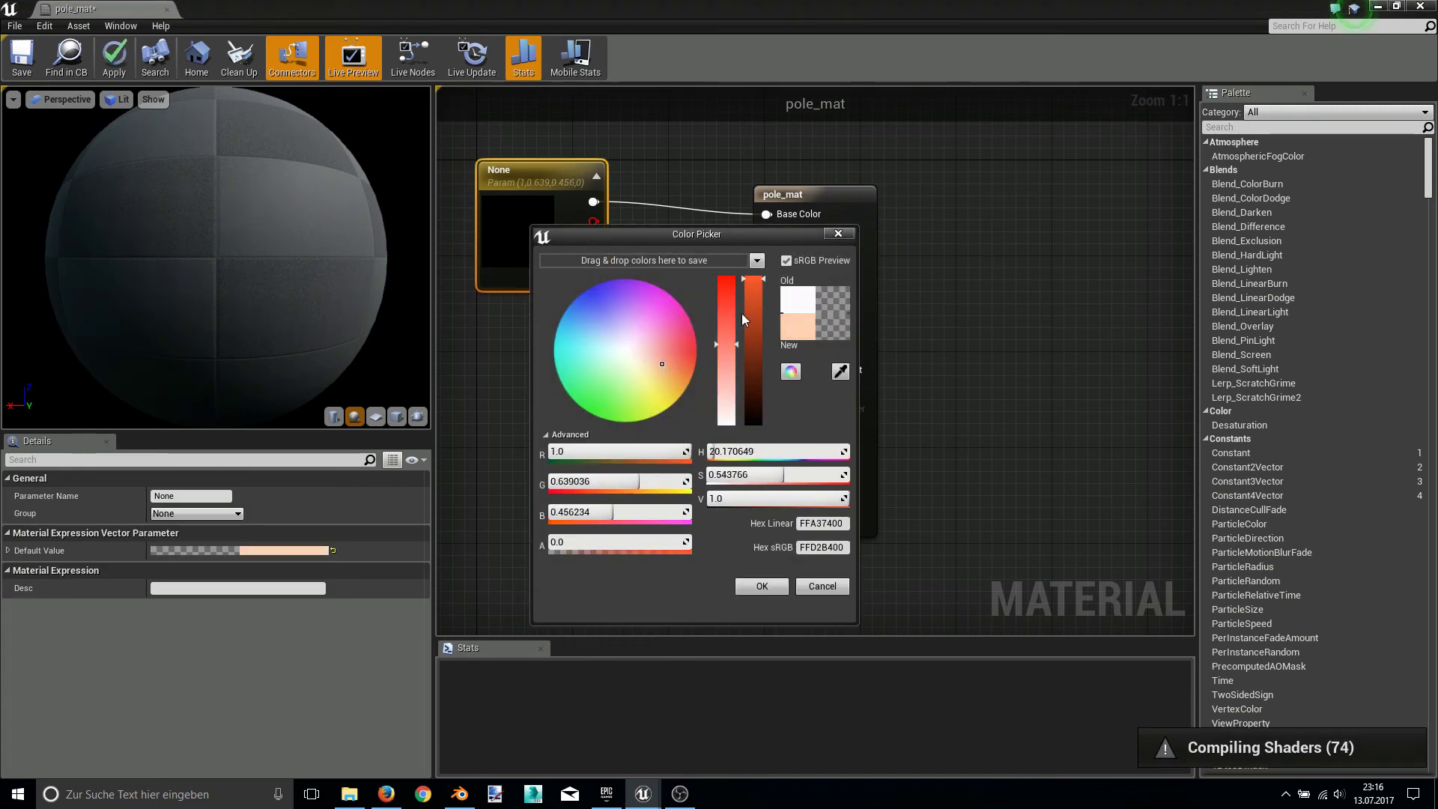
pyautogui.moveTo(741, 314); pyautogui.dragTo(741, 370)
pyautogui.click(763, 586)
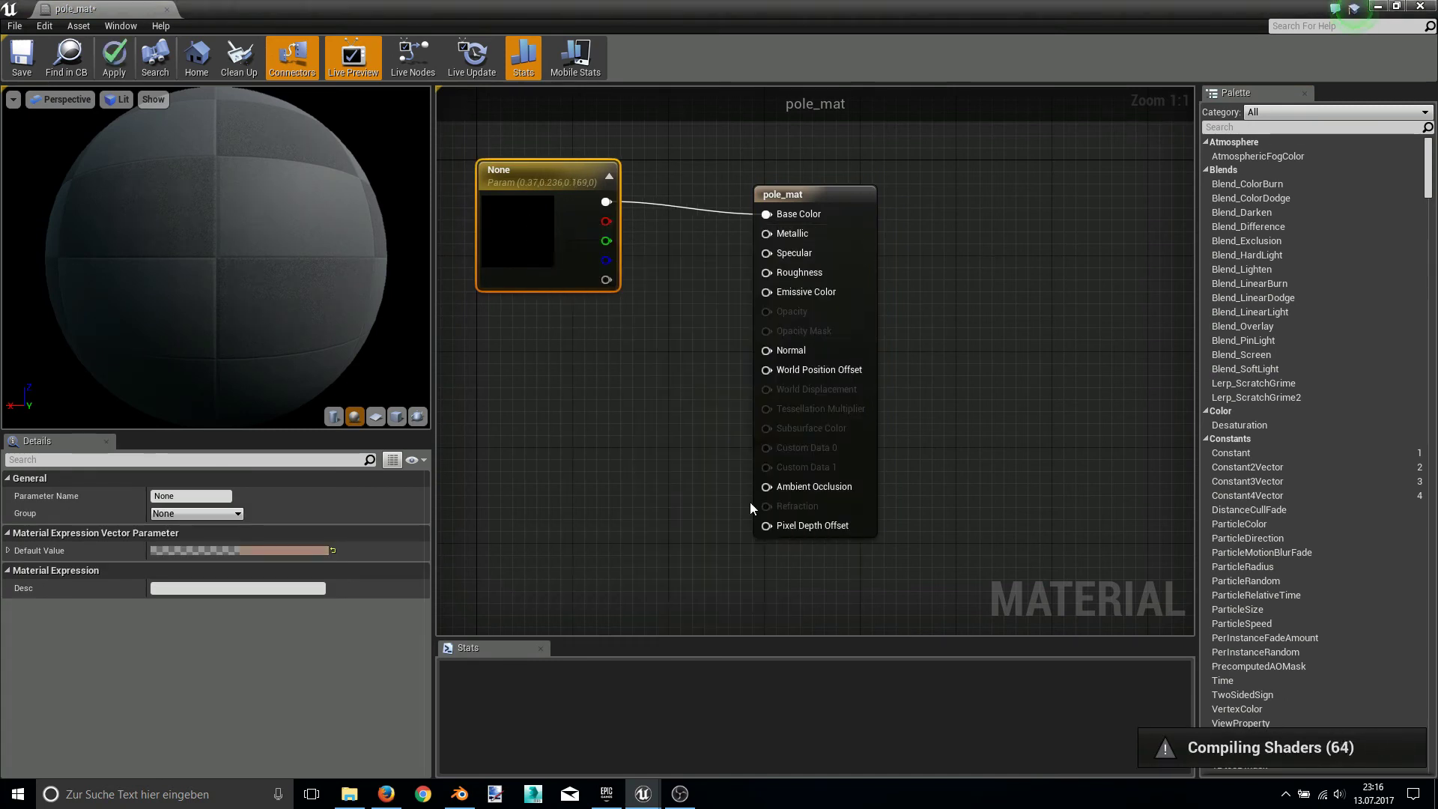
pyautogui.click(113, 57)
pyautogui.click(114, 56)
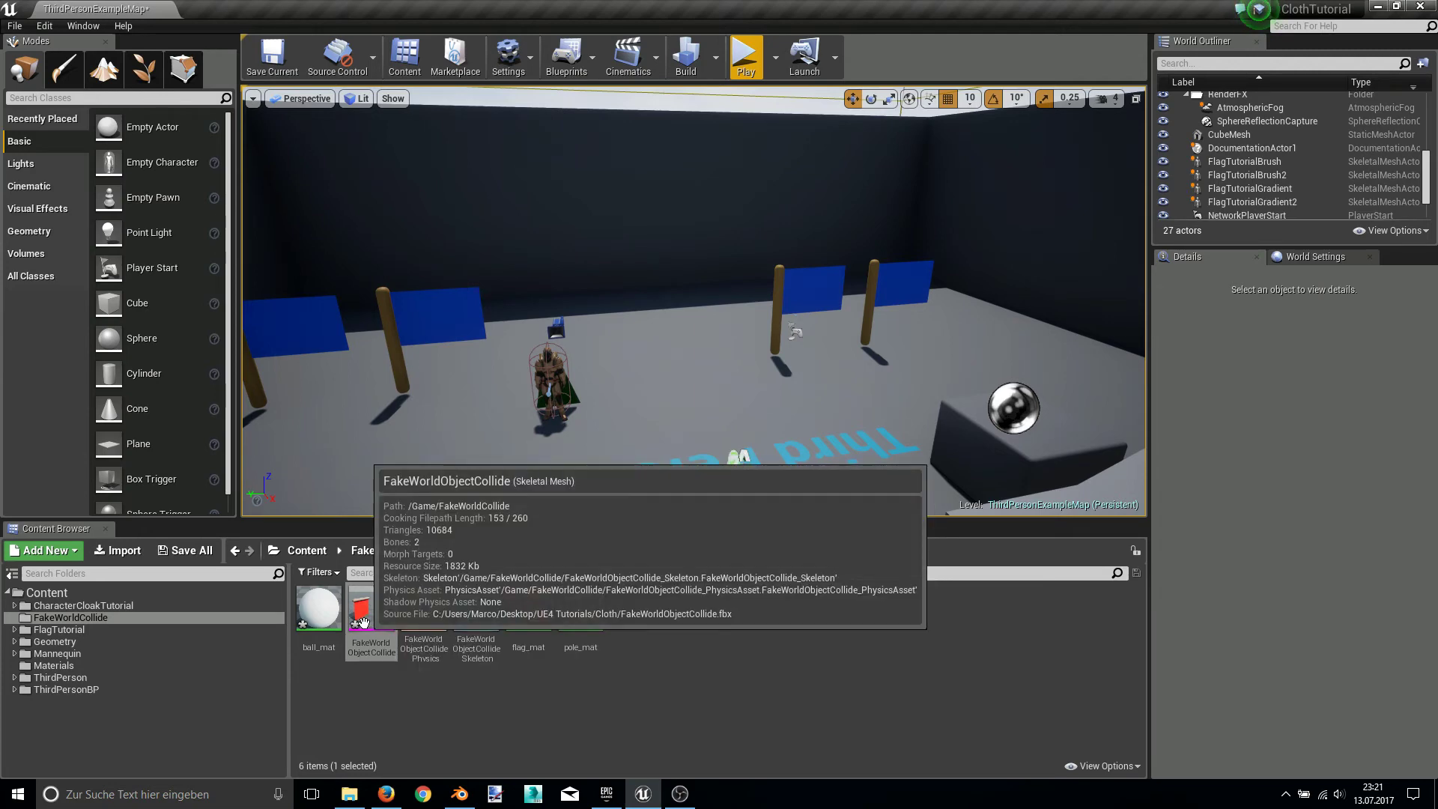
# - Open the FakeWorldObjectCollide skeletal mesh and orbit the preview toward the flag
pyautogui.doubleClick(362, 621)
pyautogui.moveTo(398, 180)
pyautogui.mouseDown()
pyautogui.moveTo(396, 286)
pyautogui.moveTo(396, 180)
pyautogui.mouseUp()
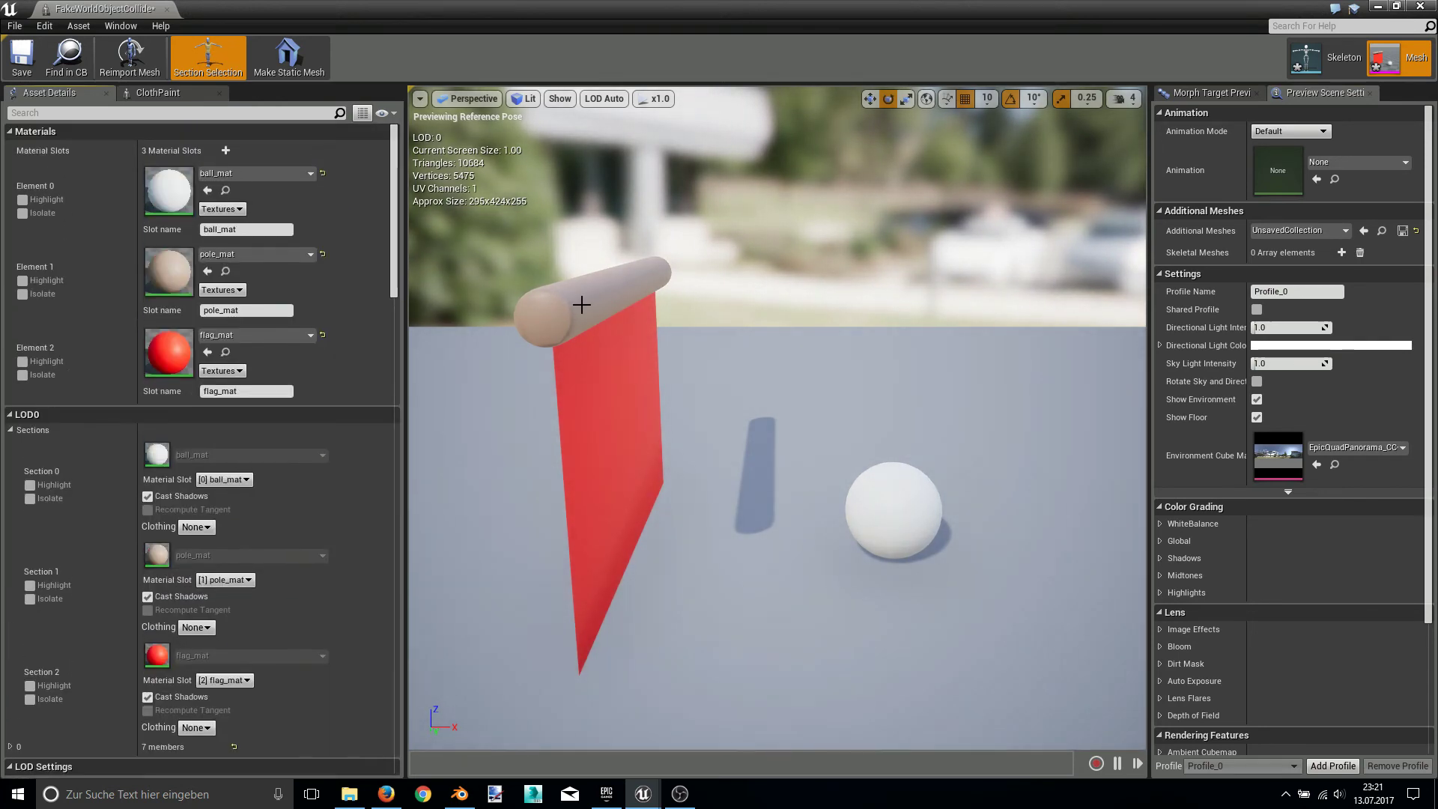
pyautogui.moveTo(595, 307); pyautogui.dragTo(674, 337)
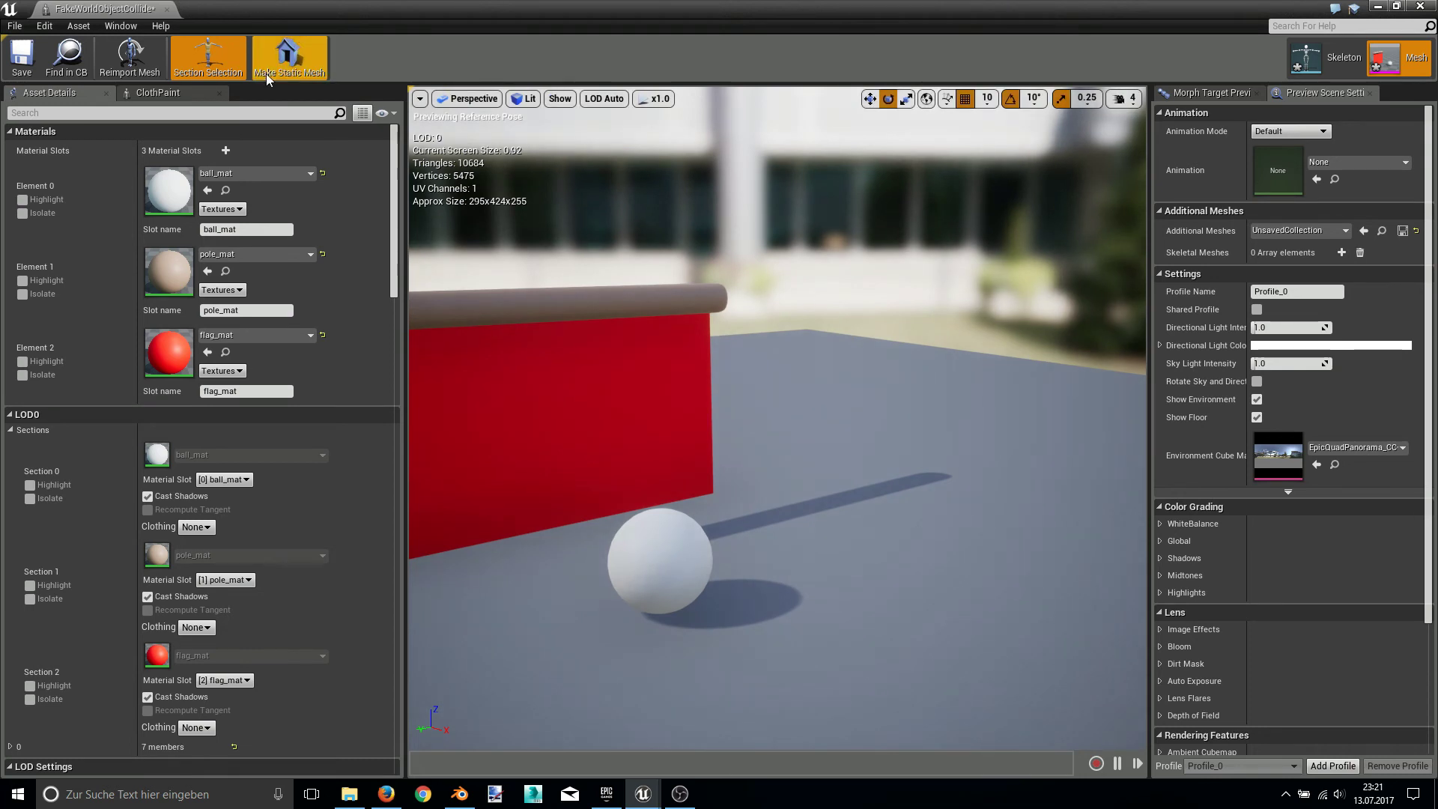
# - Create a clothing asset from the flag section using FakeWorldObjectCollide_PhysicsAsset
pyautogui.moveTo(776, 326); pyautogui.dragTo(696, 337)
pyautogui.rightClick(777, 326)
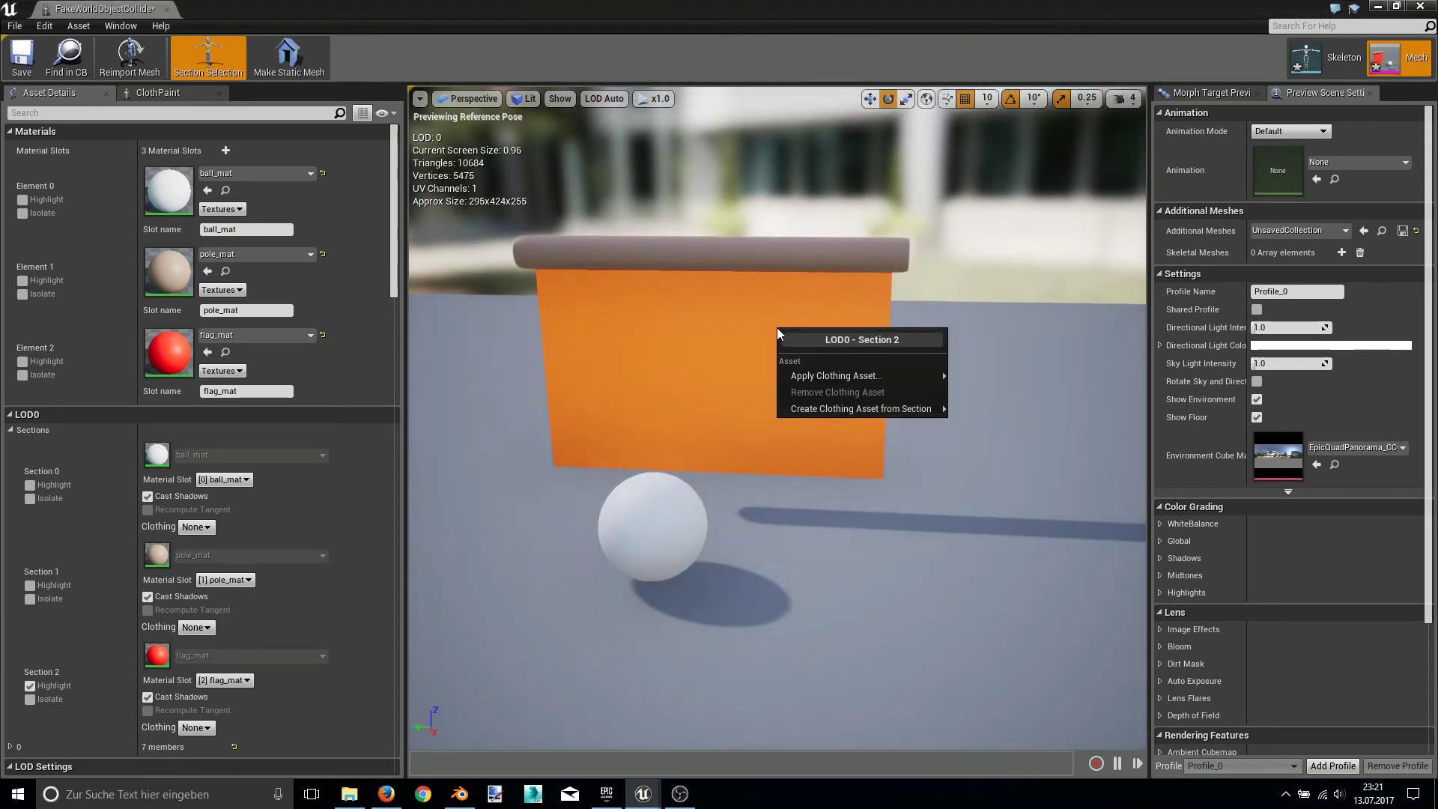
pyautogui.moveTo(861, 407)
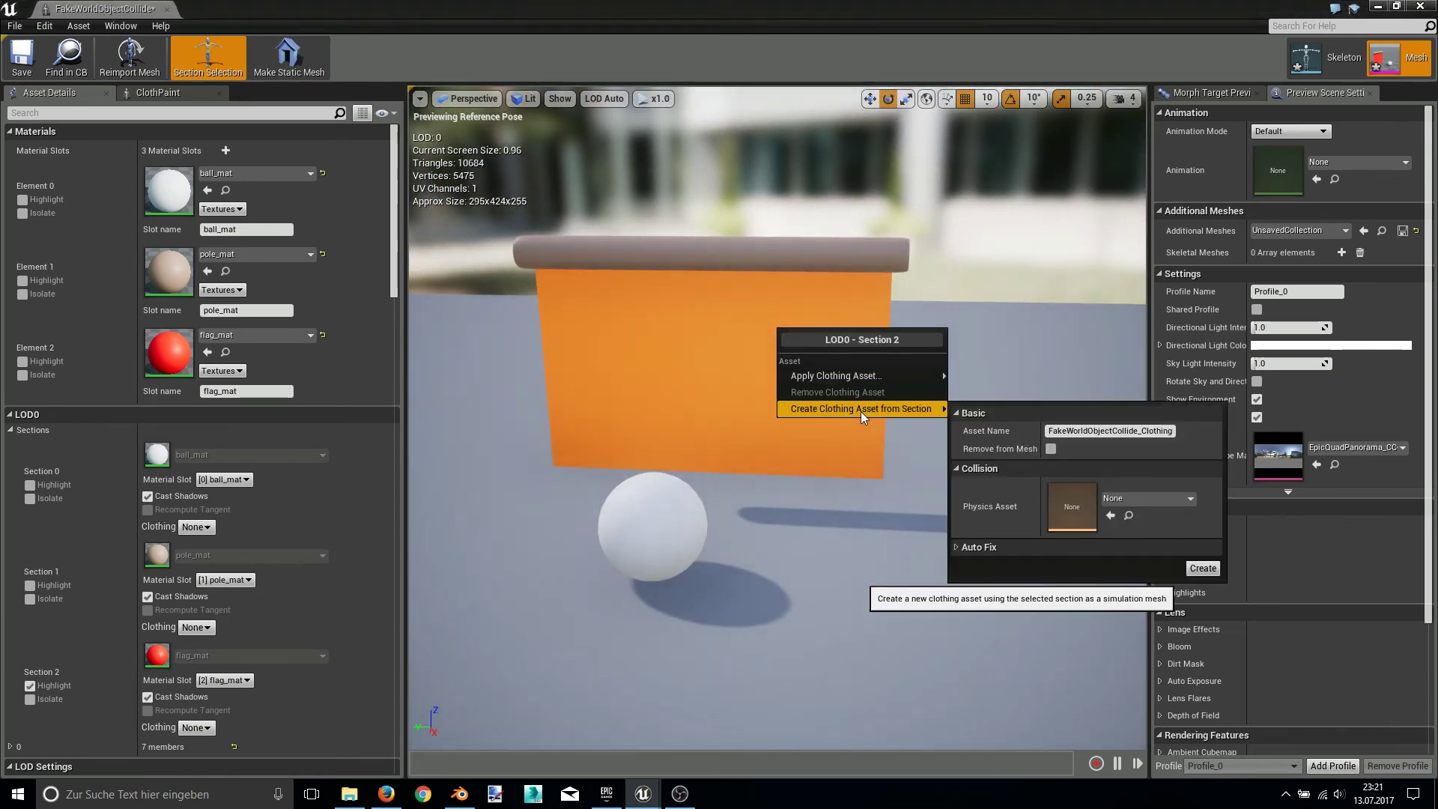
pyautogui.click(1136, 495)
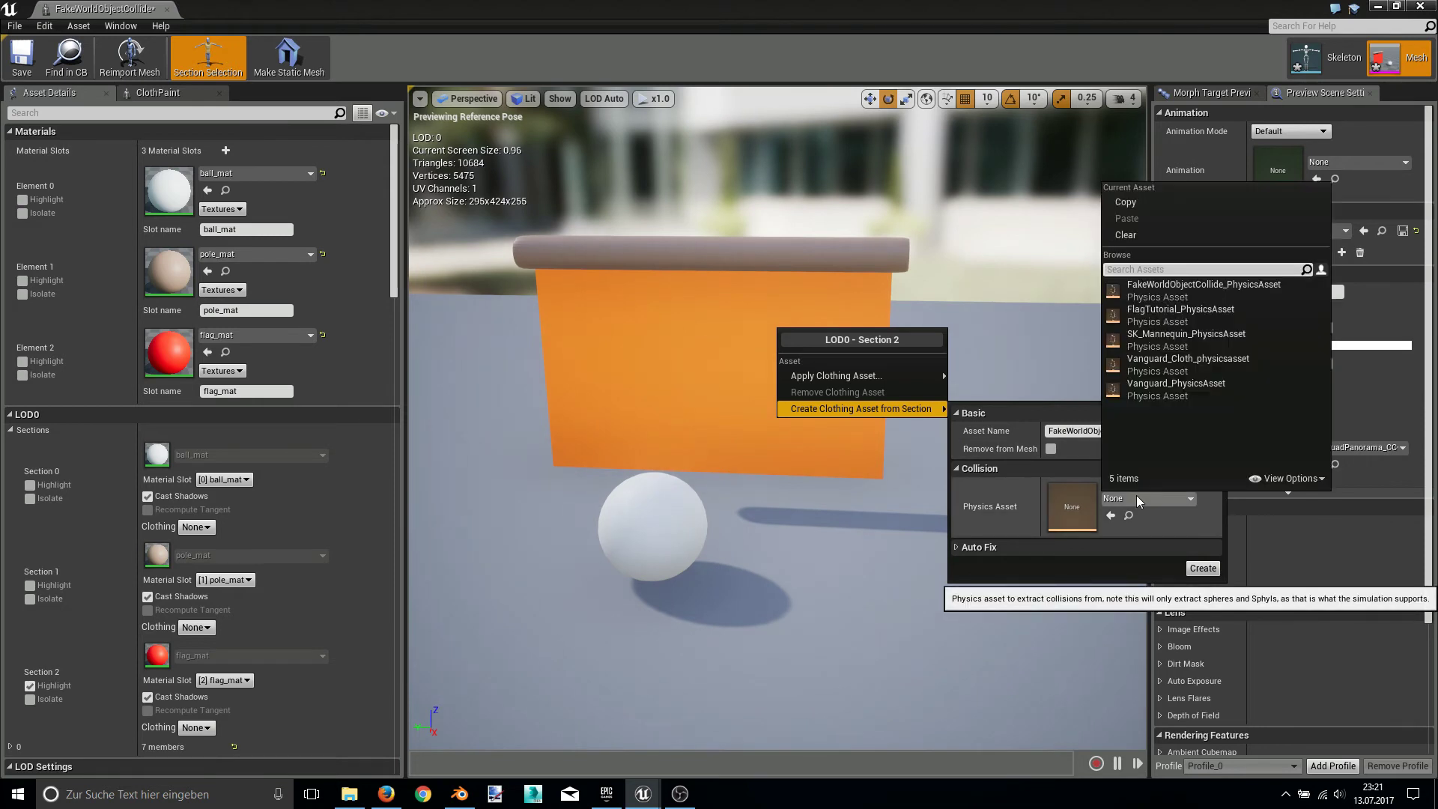
pyautogui.click(1239, 293)
pyautogui.click(1202, 567)
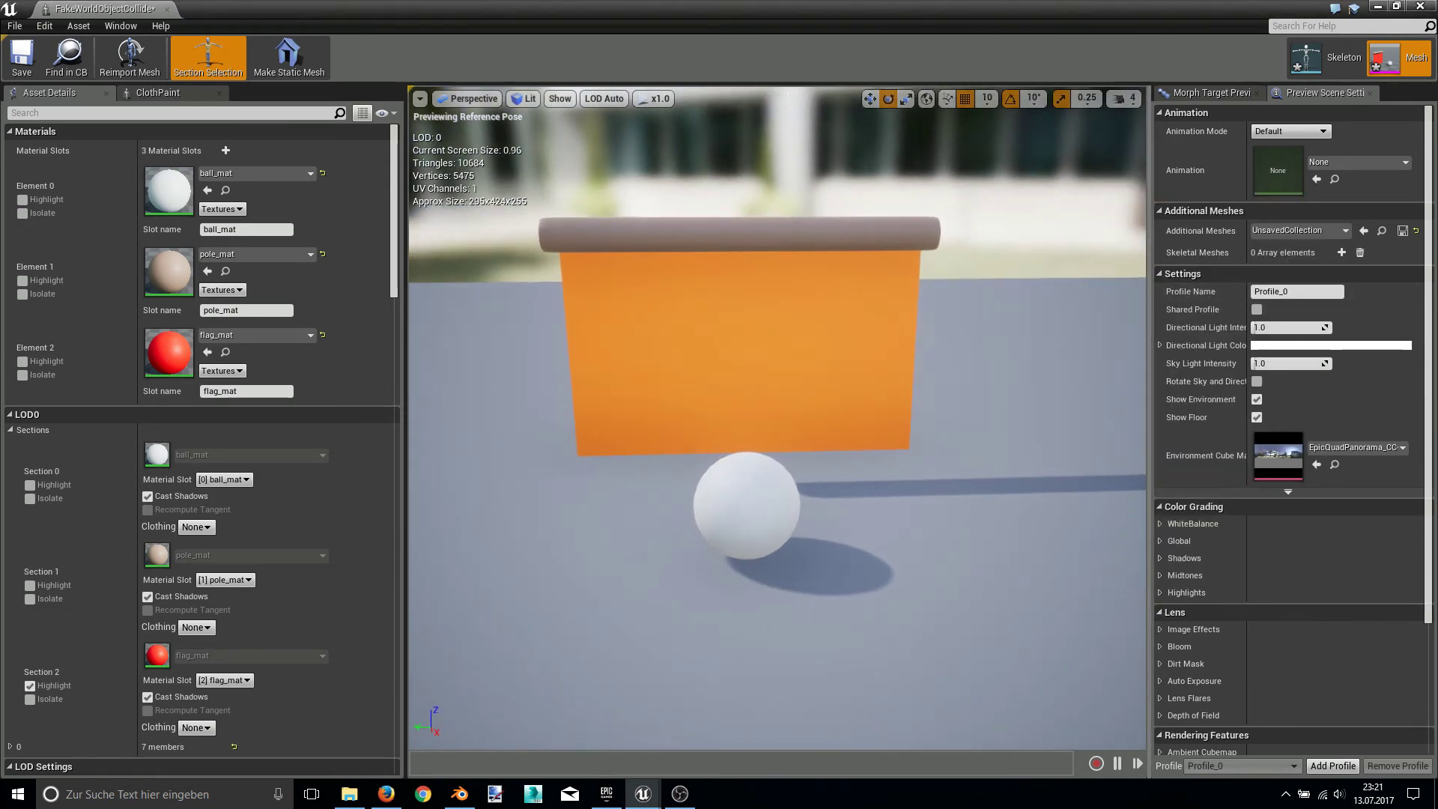
pyautogui.rightClick(861, 302)
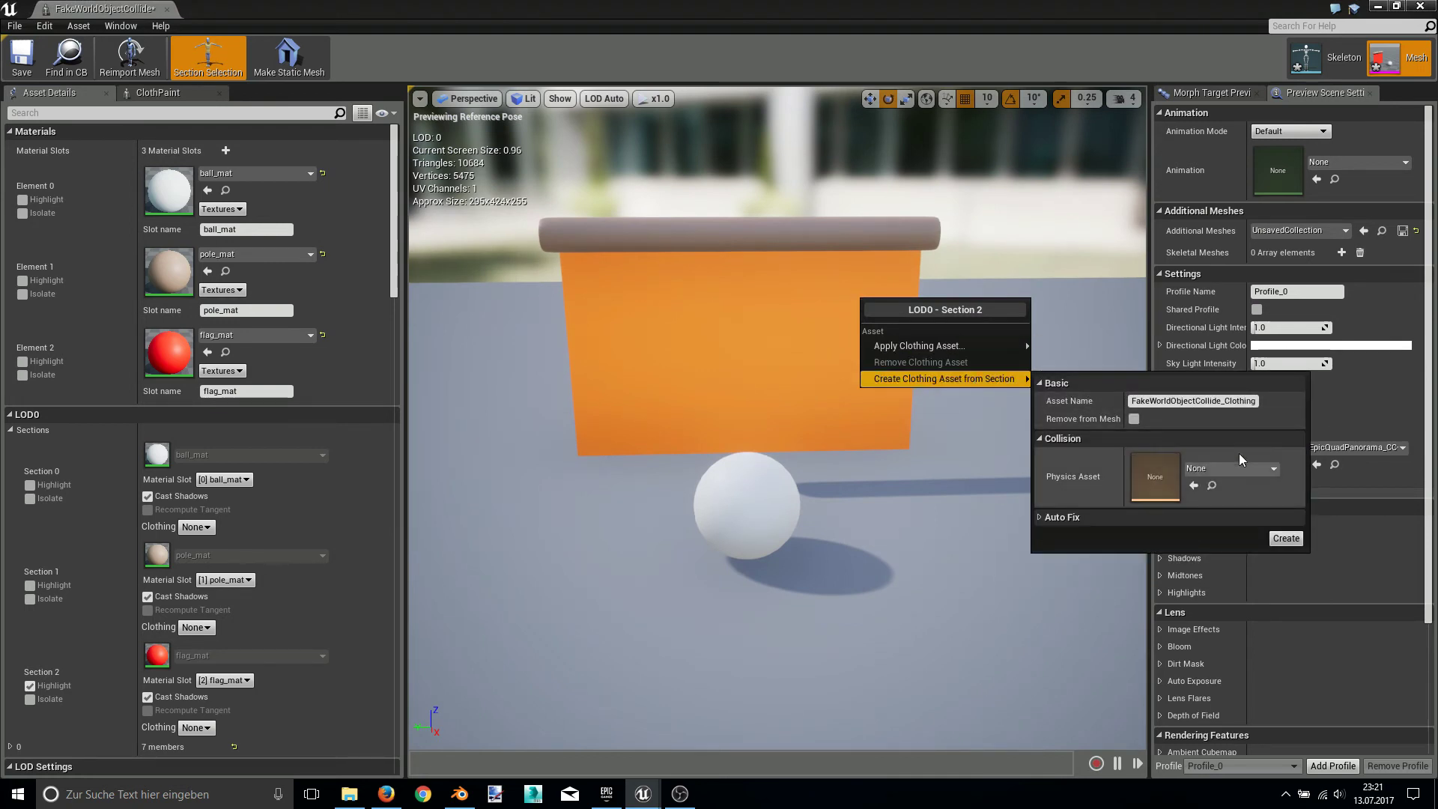
pyautogui.click(1237, 465)
pyautogui.click(1243, 263)
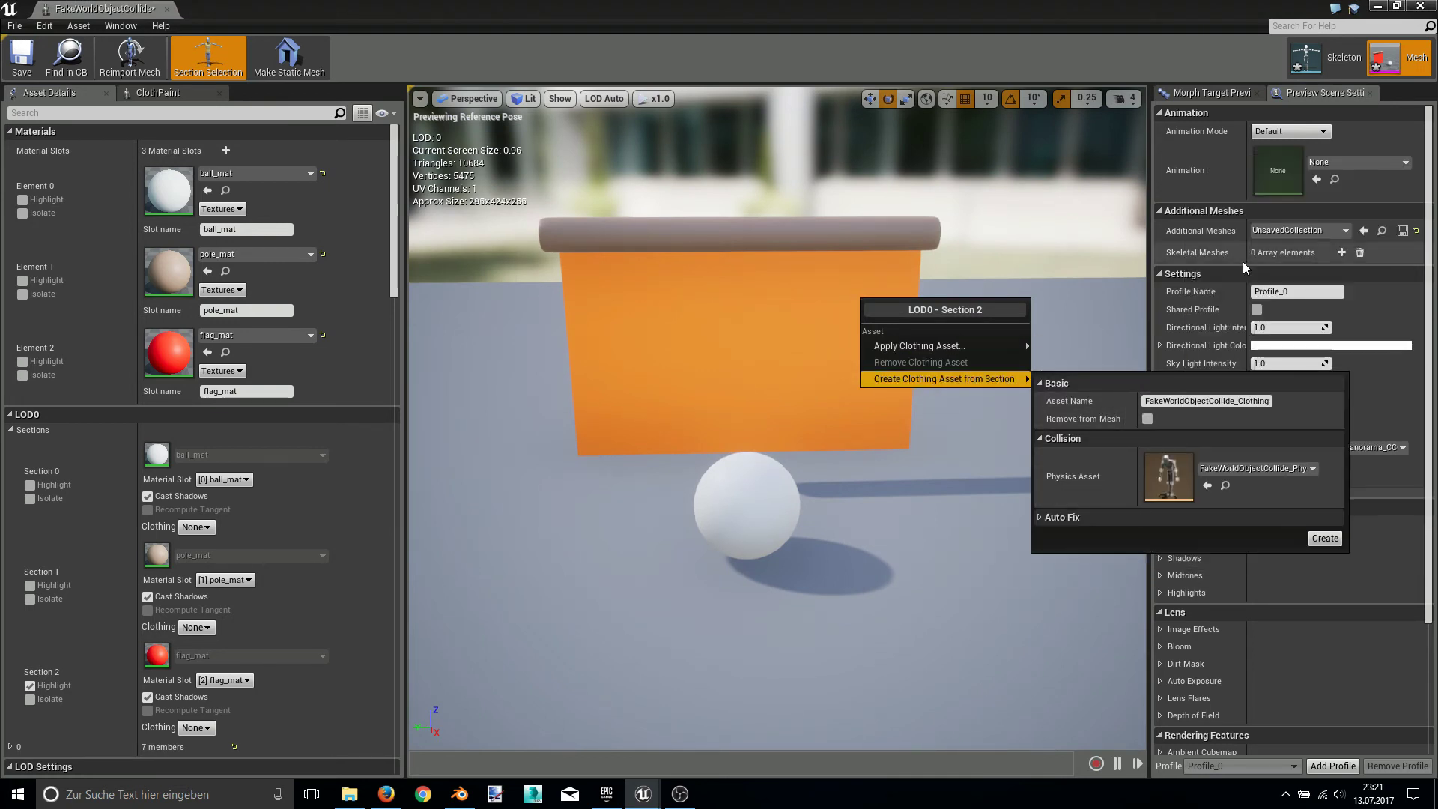
pyautogui.click(1324, 539)
# - Apply the new clothing asset Clothing_2 - LOD0 to the flag section
pyautogui.rightClick(663, 321)
pyautogui.moveTo(720, 369)
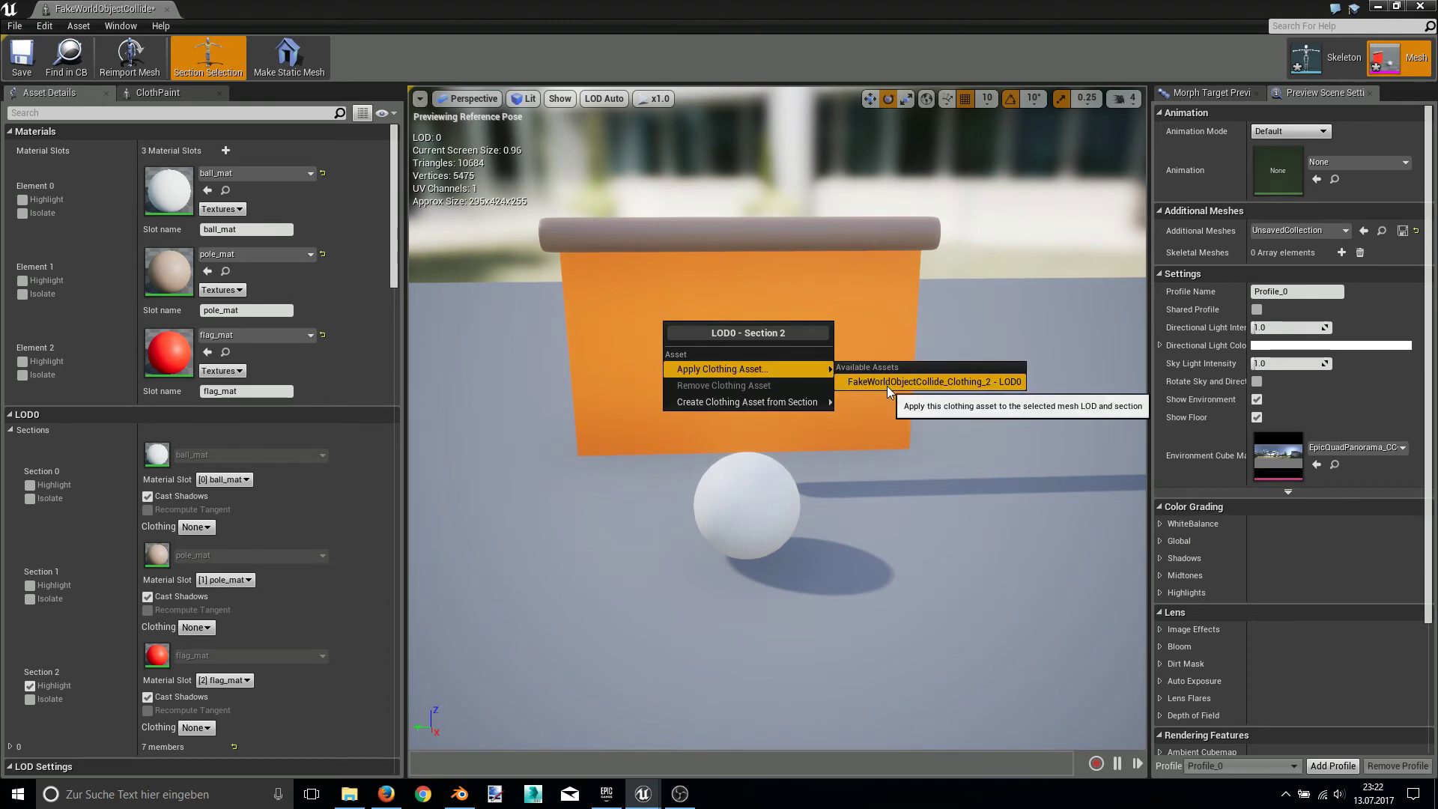
pyautogui.click(891, 384)
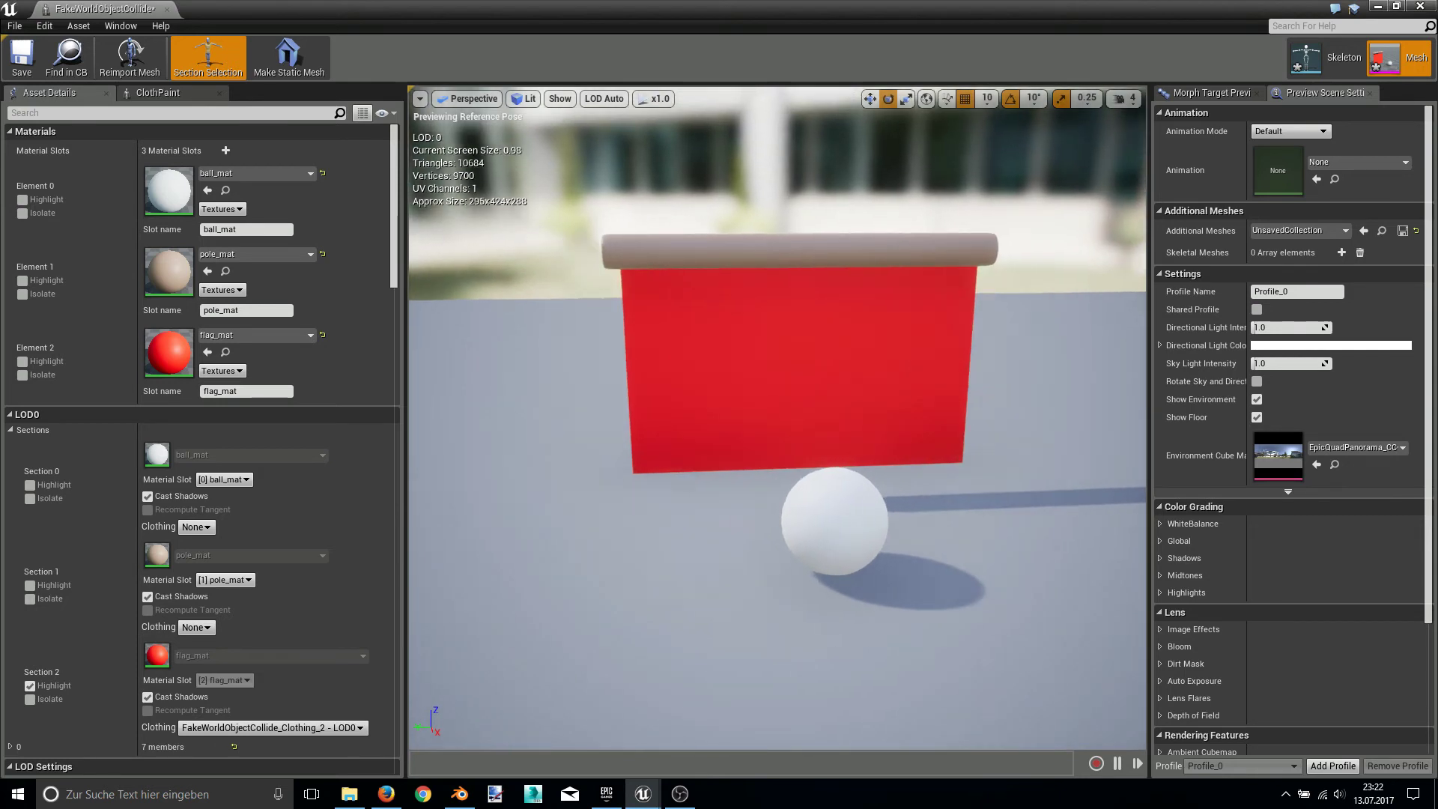
pyautogui.click(170, 97)
# - Enable paint tools, select FakeWorldObjectCollide_Clothing_2, and orbit to view the cloth mesh
pyautogui.click(38, 125)
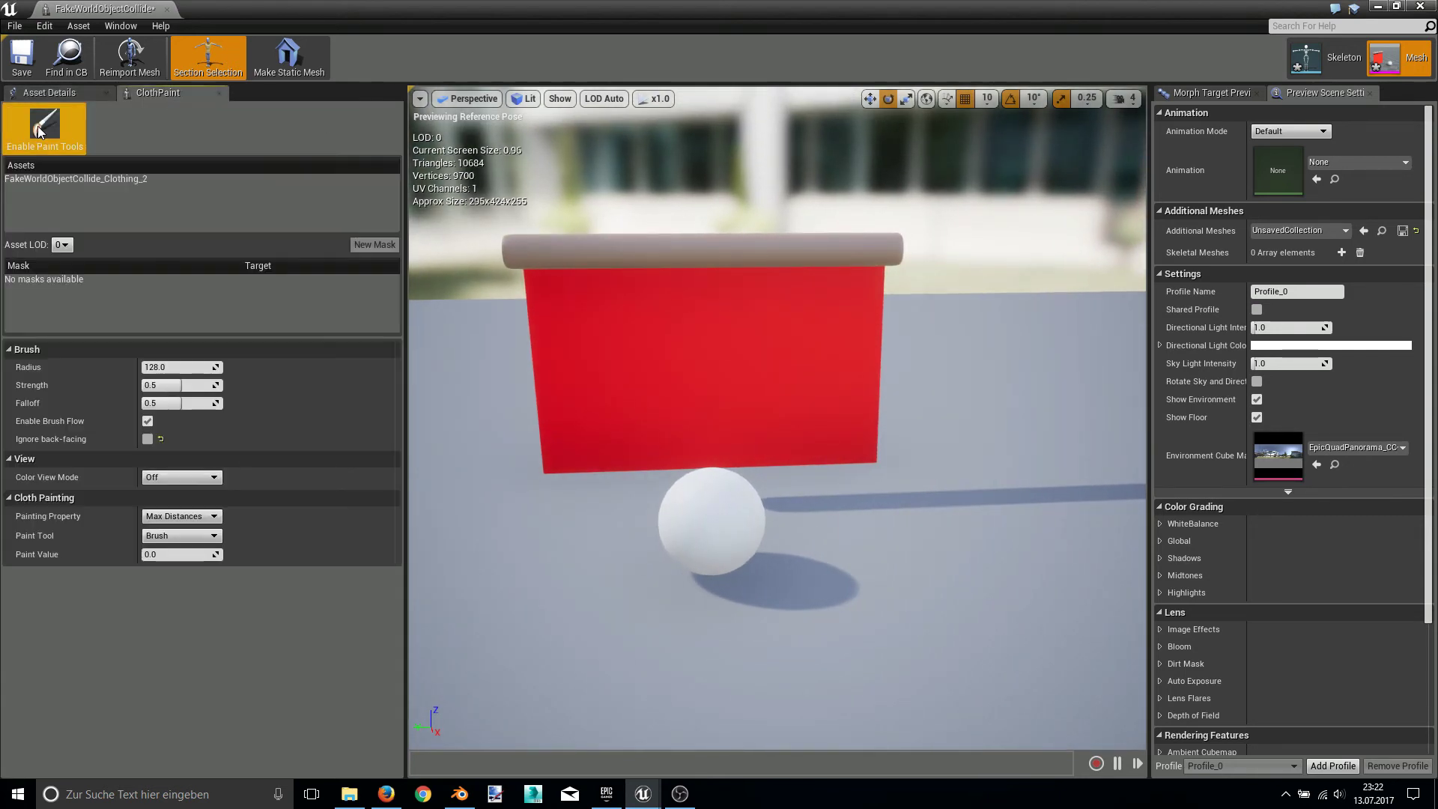
pyautogui.click(110, 179)
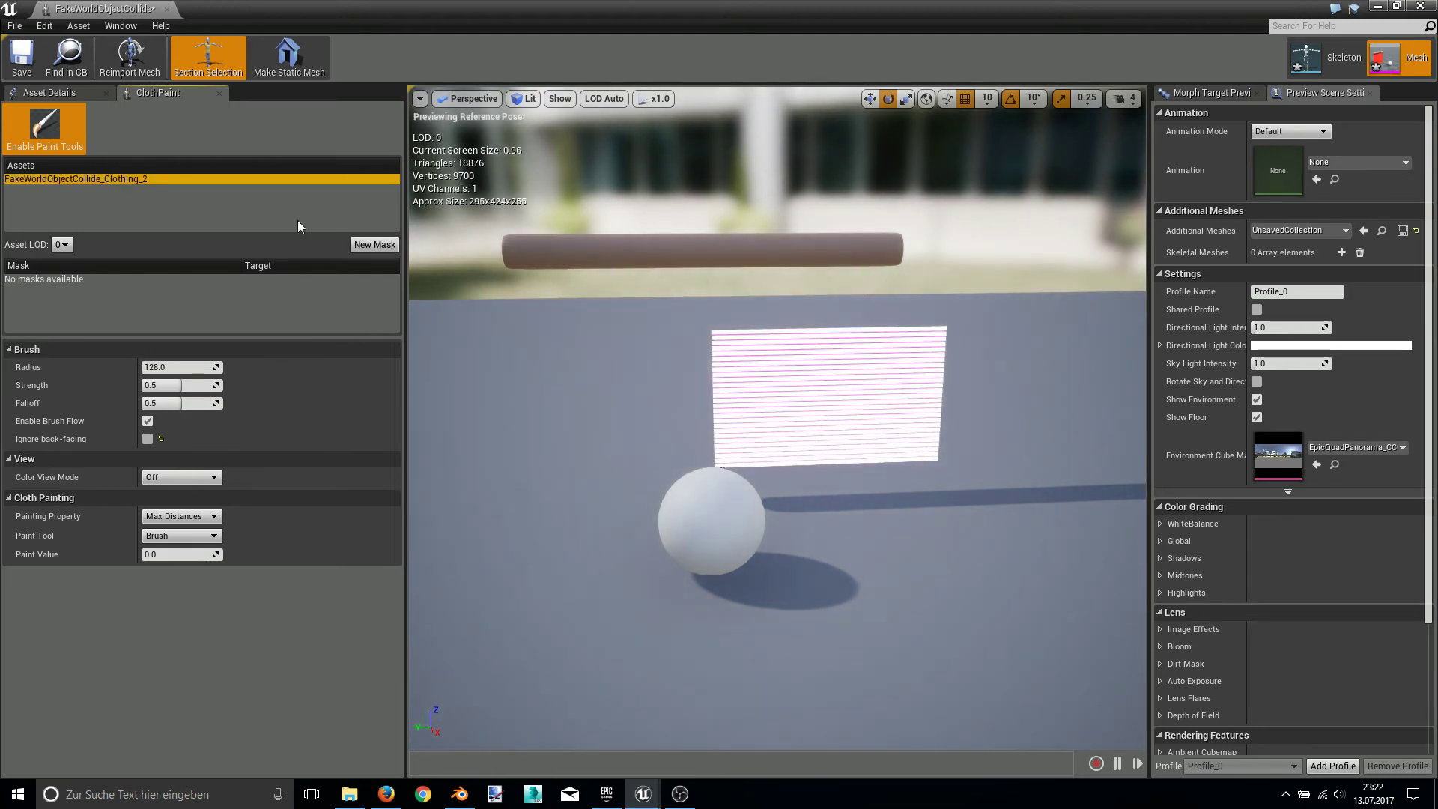
pyautogui.moveTo(556, 244); pyautogui.dragTo(629, 281)
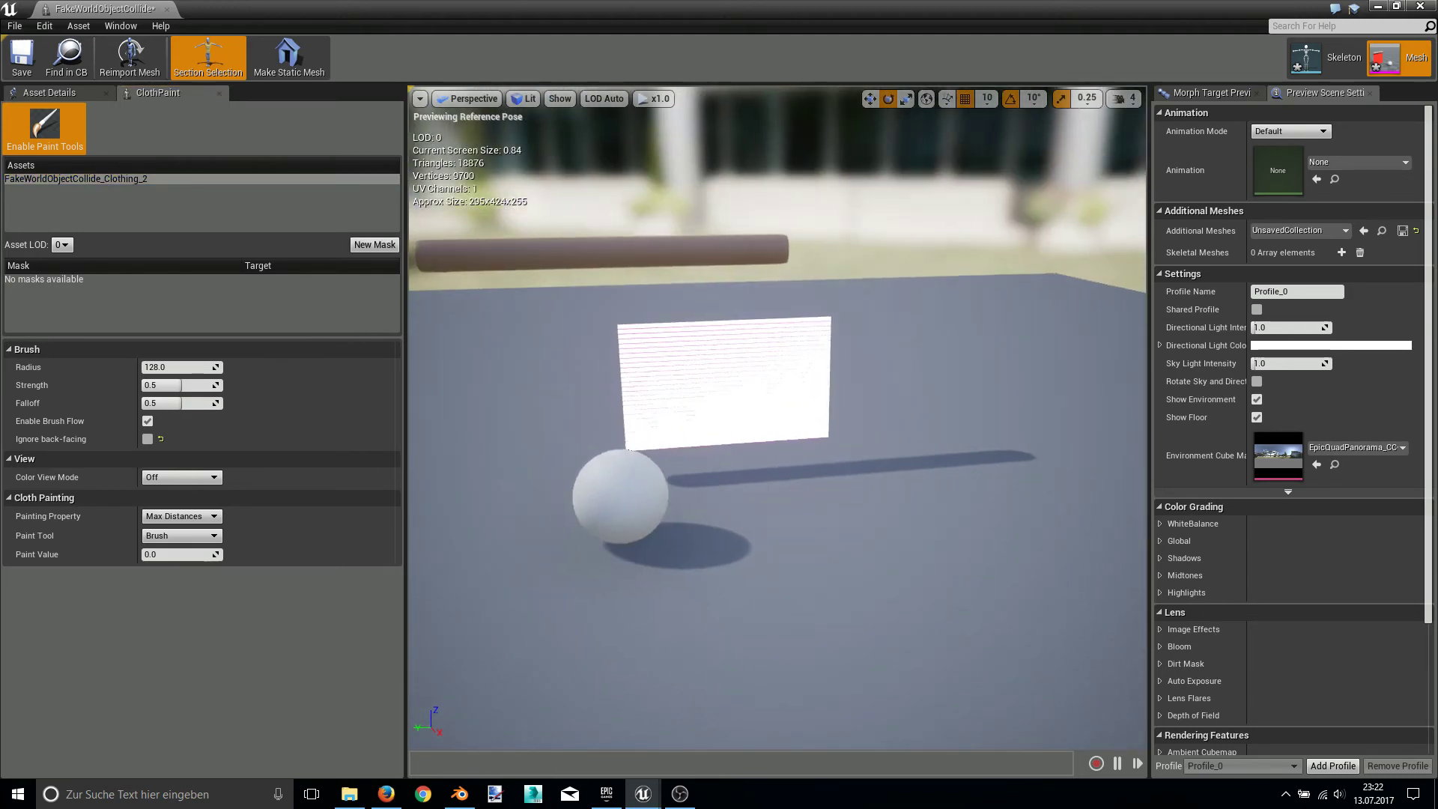
pyautogui.moveTo(629, 281); pyautogui.dragTo(850, 253)
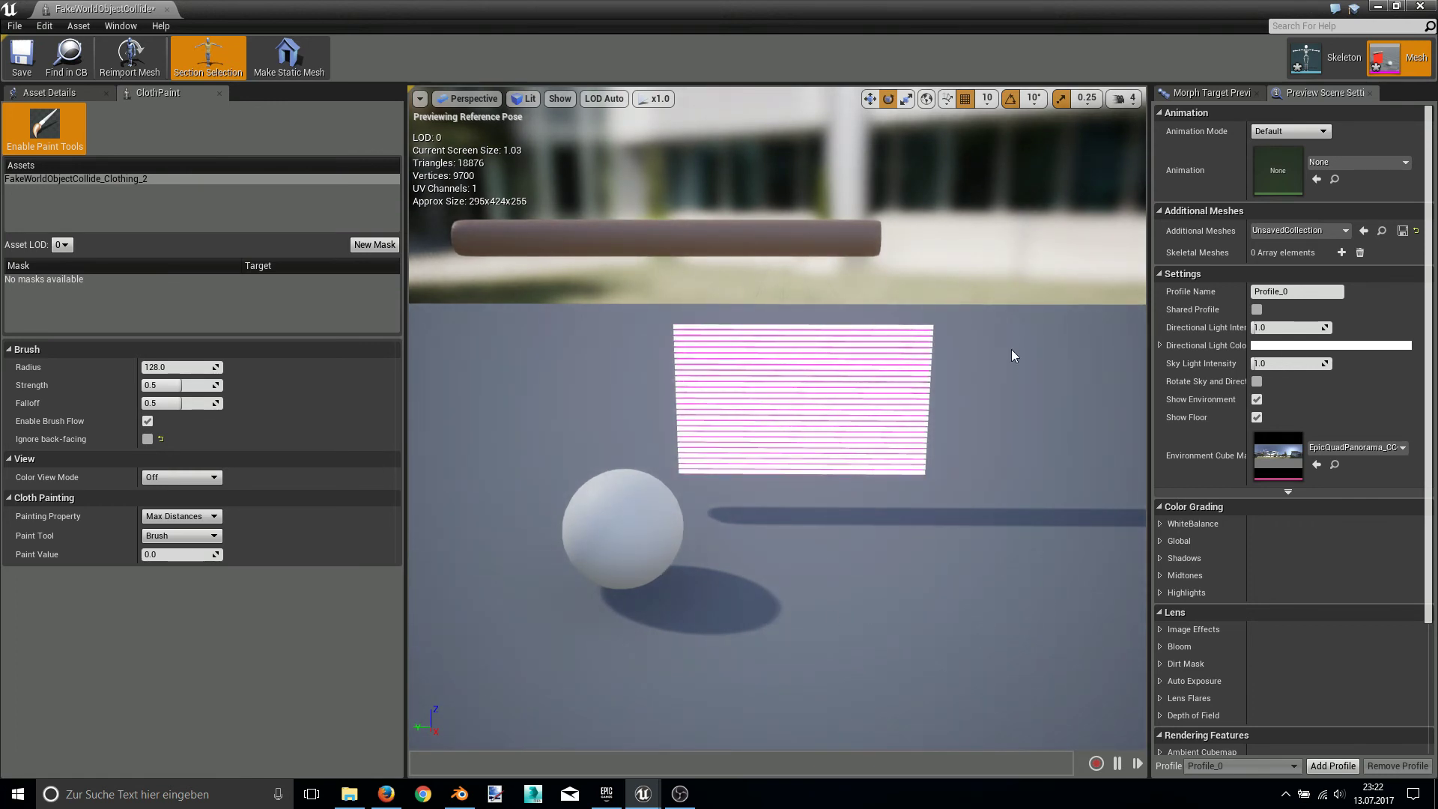
pyautogui.moveTo(1011, 351); pyautogui.dragTo(795, 258)
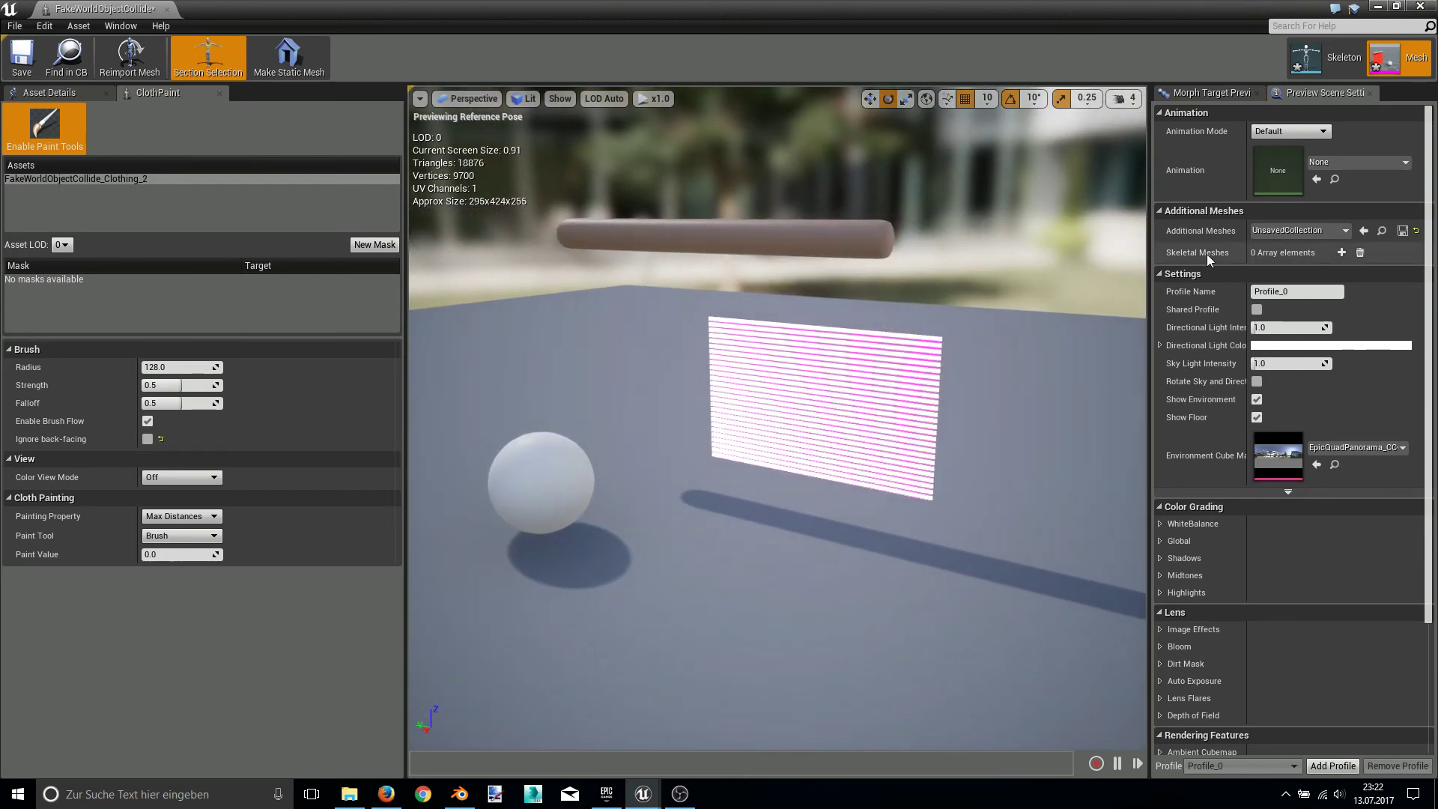
# - Hide the preview floor and paint a first max-distance stroke on the flag's upper right
pyautogui.click(1257, 416)
pyautogui.moveTo(1139, 406); pyautogui.dragTo(1140, 406)
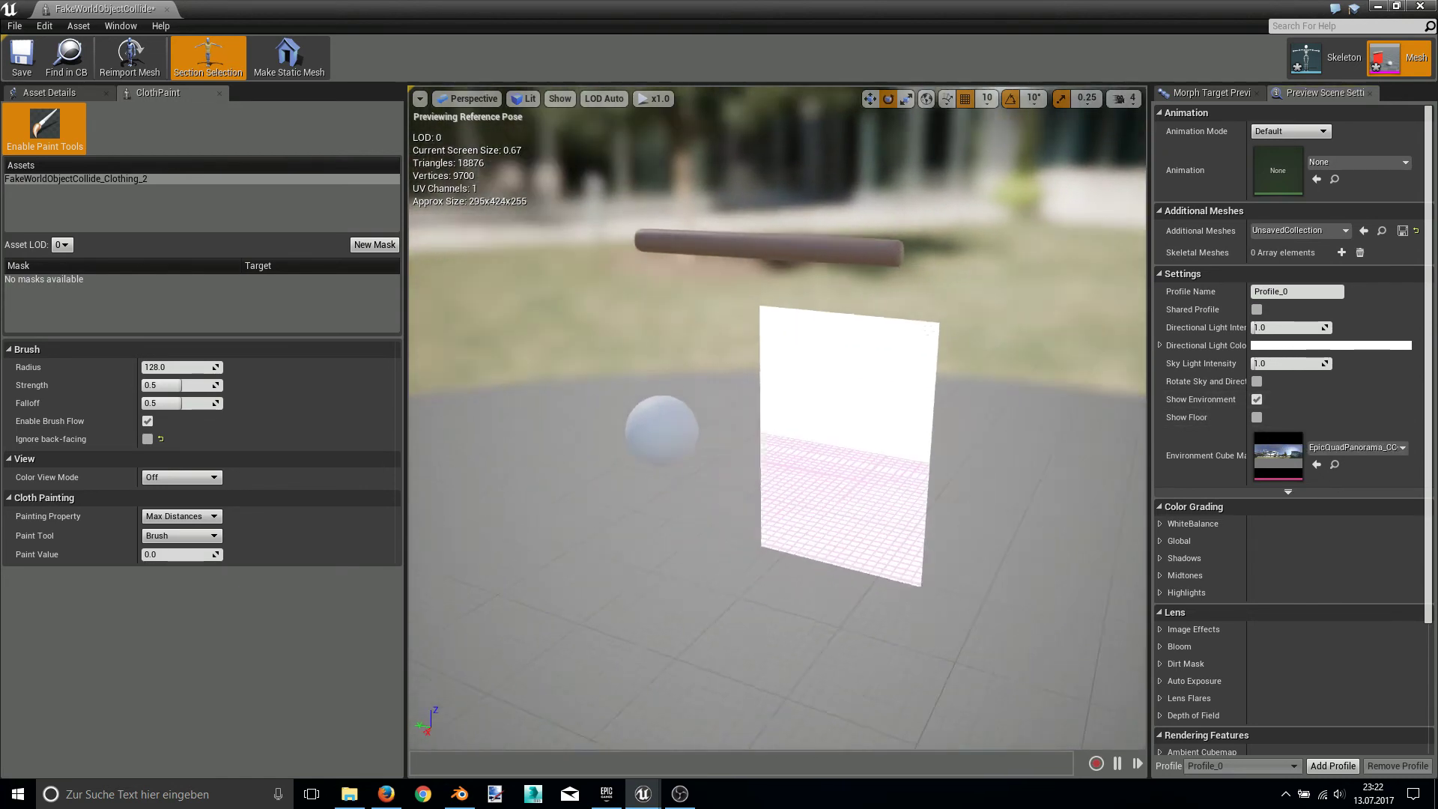
pyautogui.moveTo(838, 247); pyautogui.dragTo(767, 242)
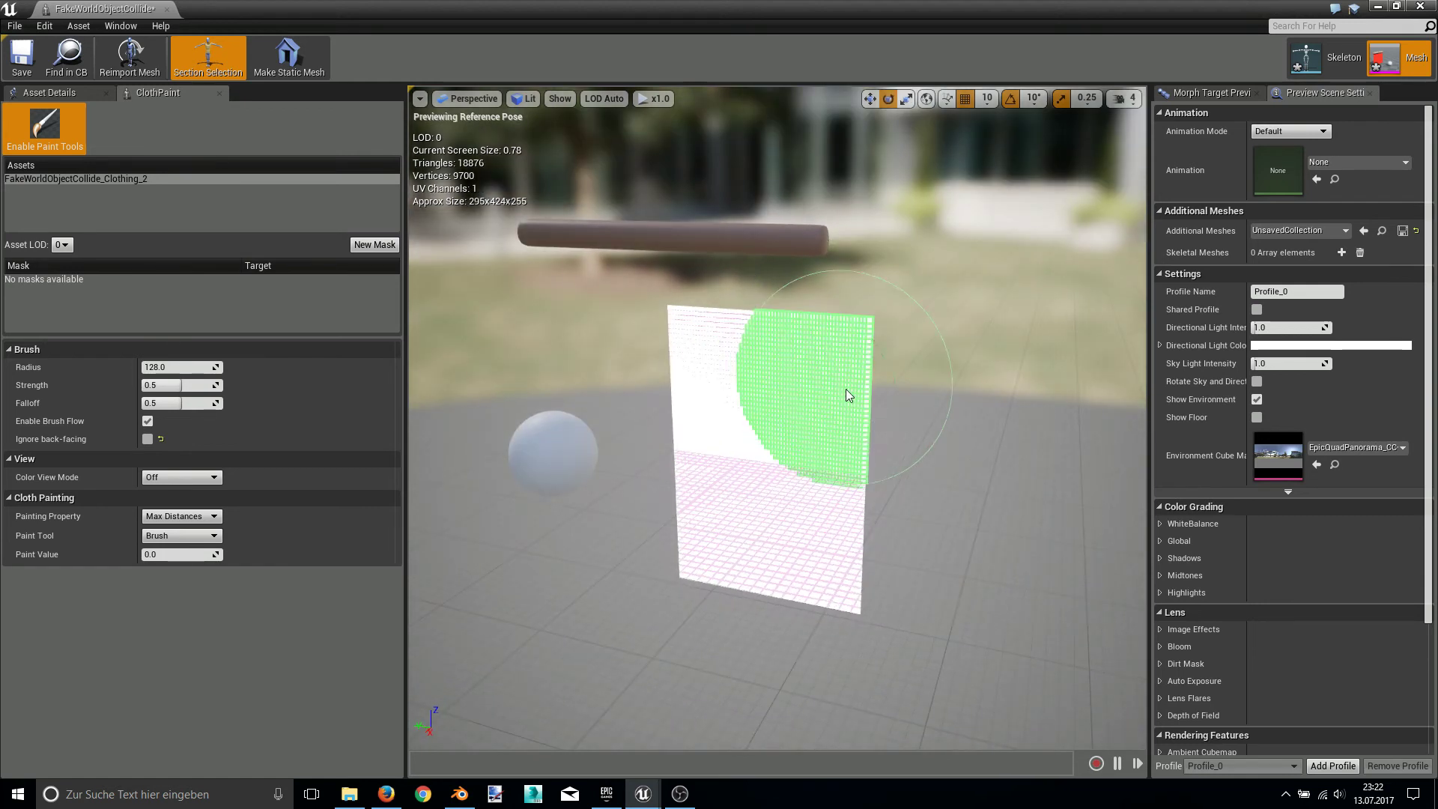
pyautogui.moveTo(866, 338); pyautogui.dragTo(865, 400)
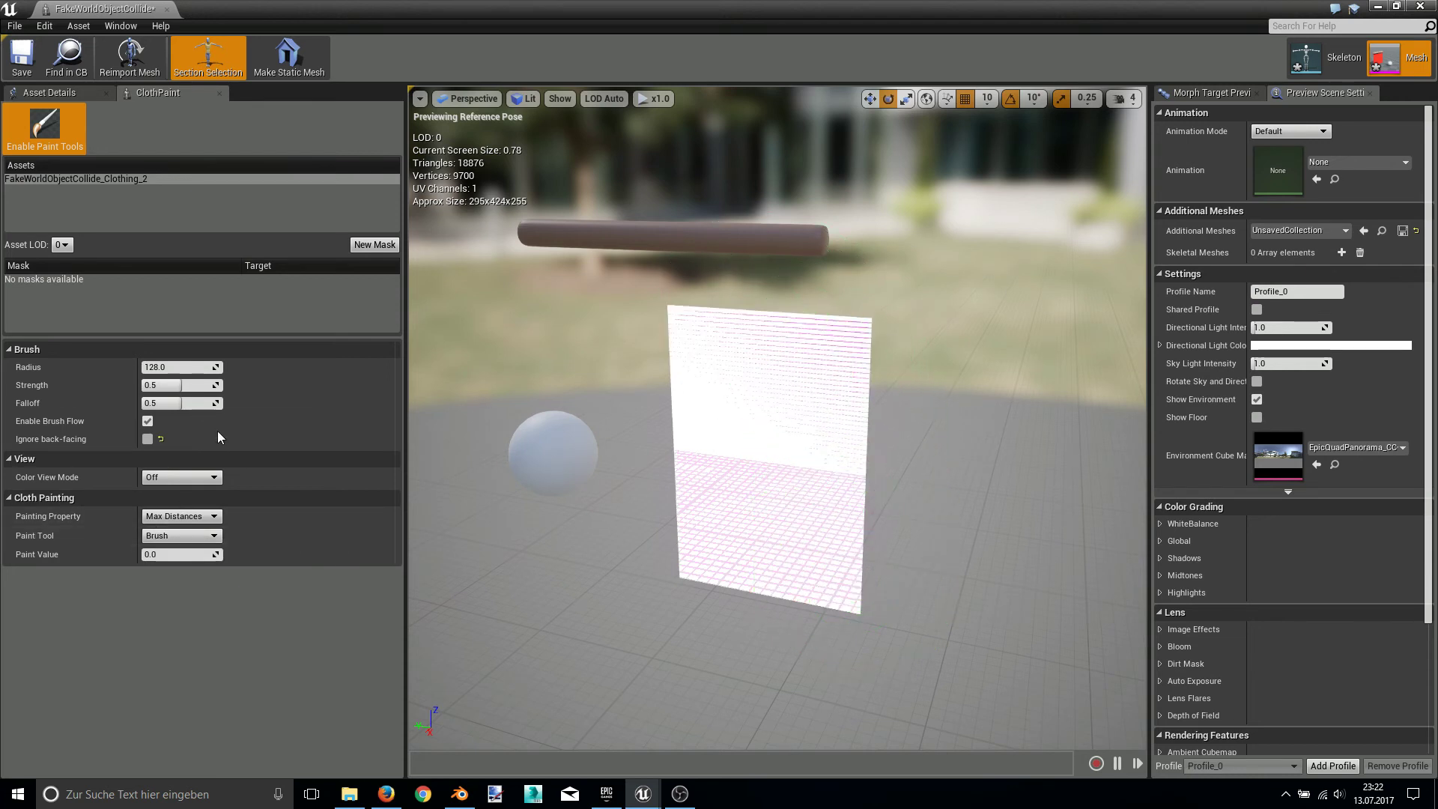
# - Resize the brush and paint max distance 1000 over the rest of the cloth
pyautogui.click(189, 368)
pyautogui.write('40')
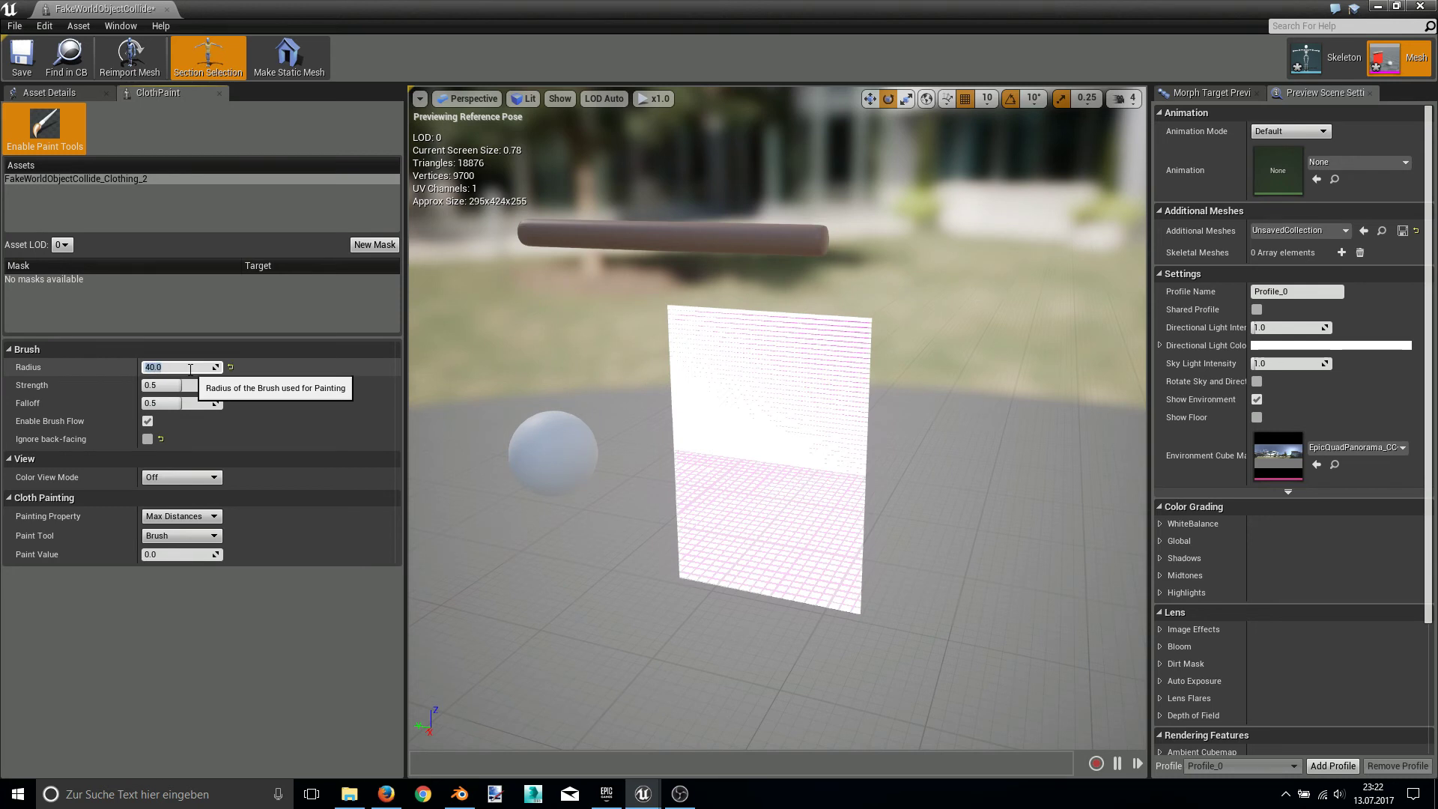
pyautogui.click(169, 554)
pyautogui.write('1000')
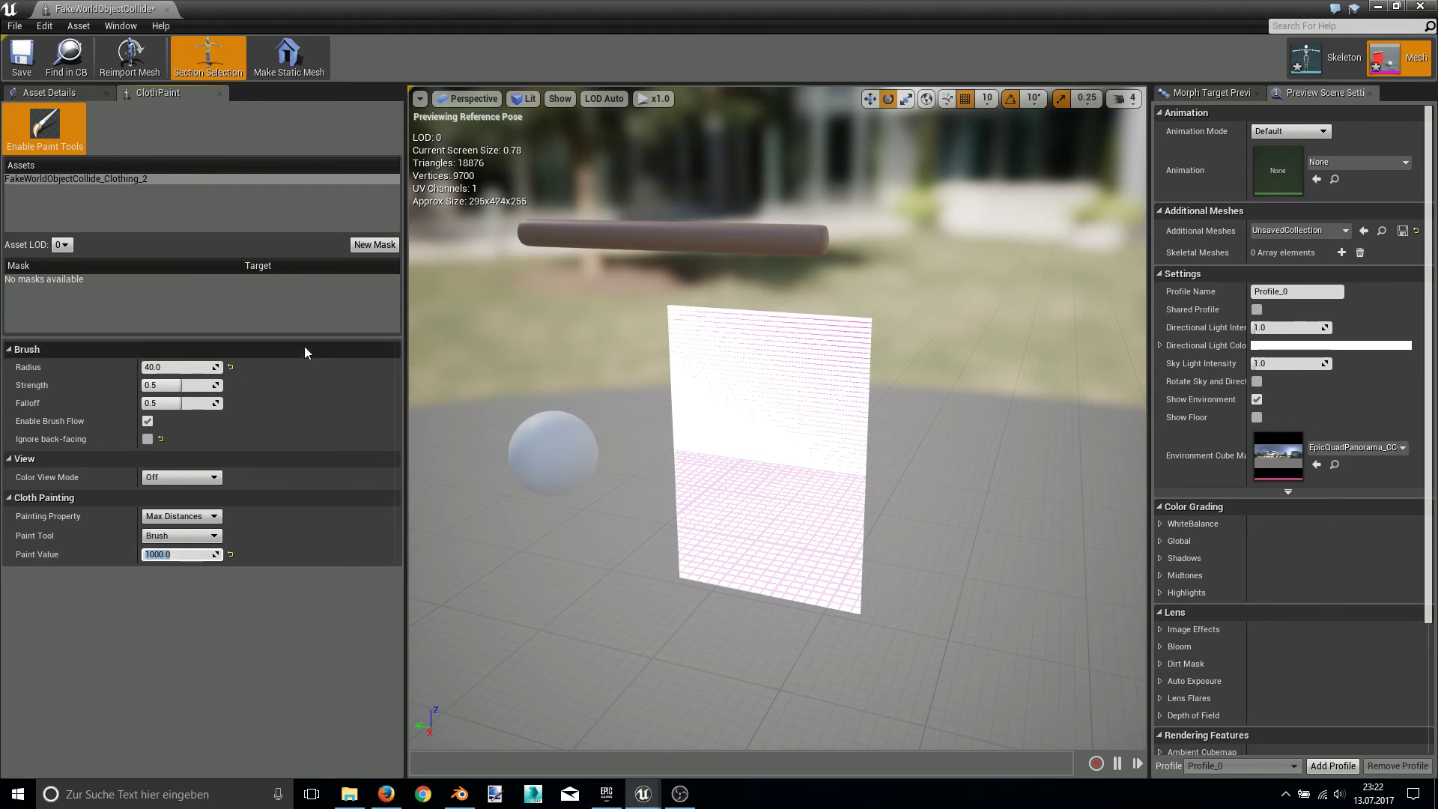
pyautogui.moveTo(193, 367); pyautogui.dragTo(214, 366)
pyautogui.moveTo(696, 319); pyautogui.dragTo(706, 550)
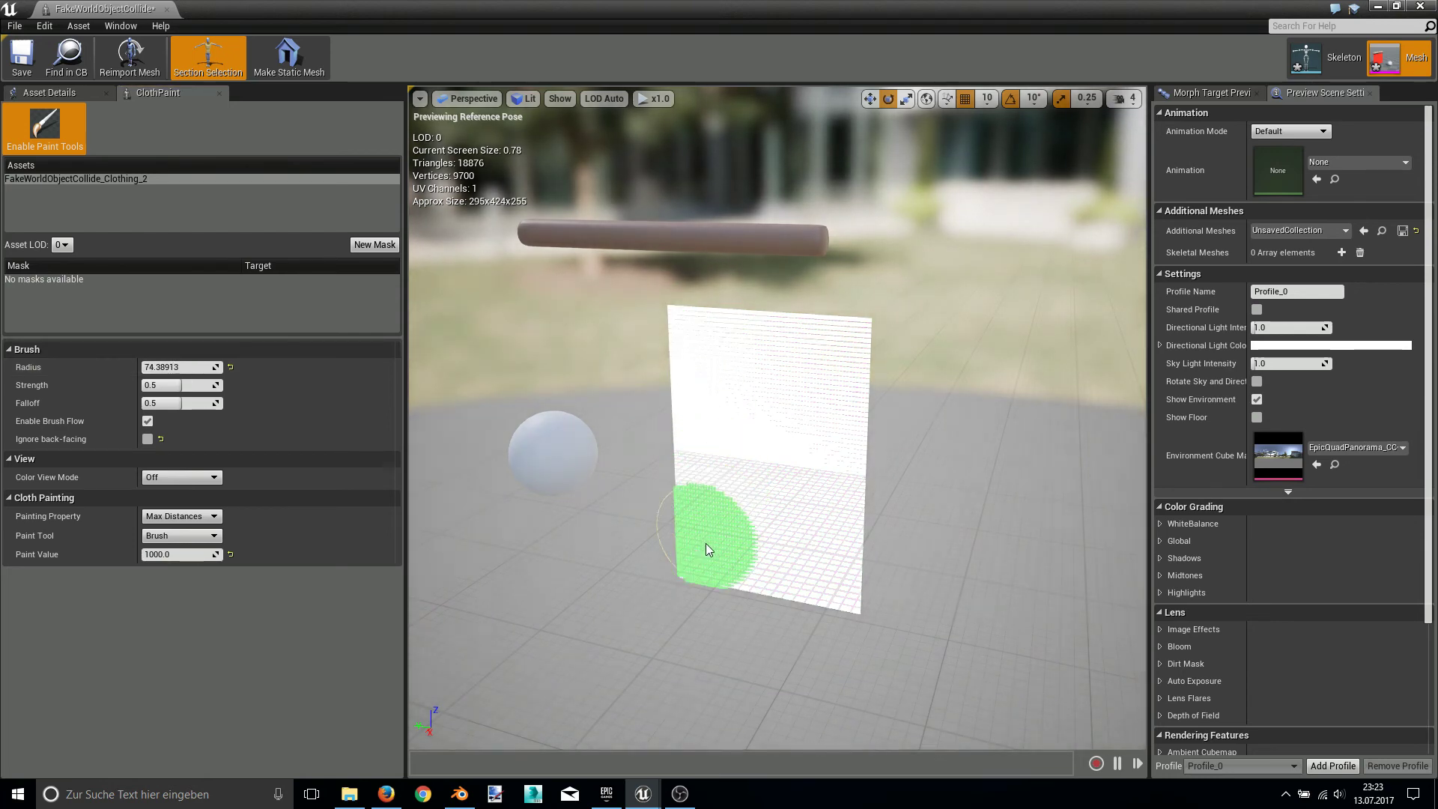
pyautogui.moveTo(718, 479)
pyautogui.mouseDown()
pyautogui.moveTo(732, 325)
pyautogui.moveTo(754, 580)
pyautogui.moveTo(763, 316)
pyautogui.moveTo(790, 590)
pyautogui.moveTo(790, 328)
pyautogui.mouseUp()
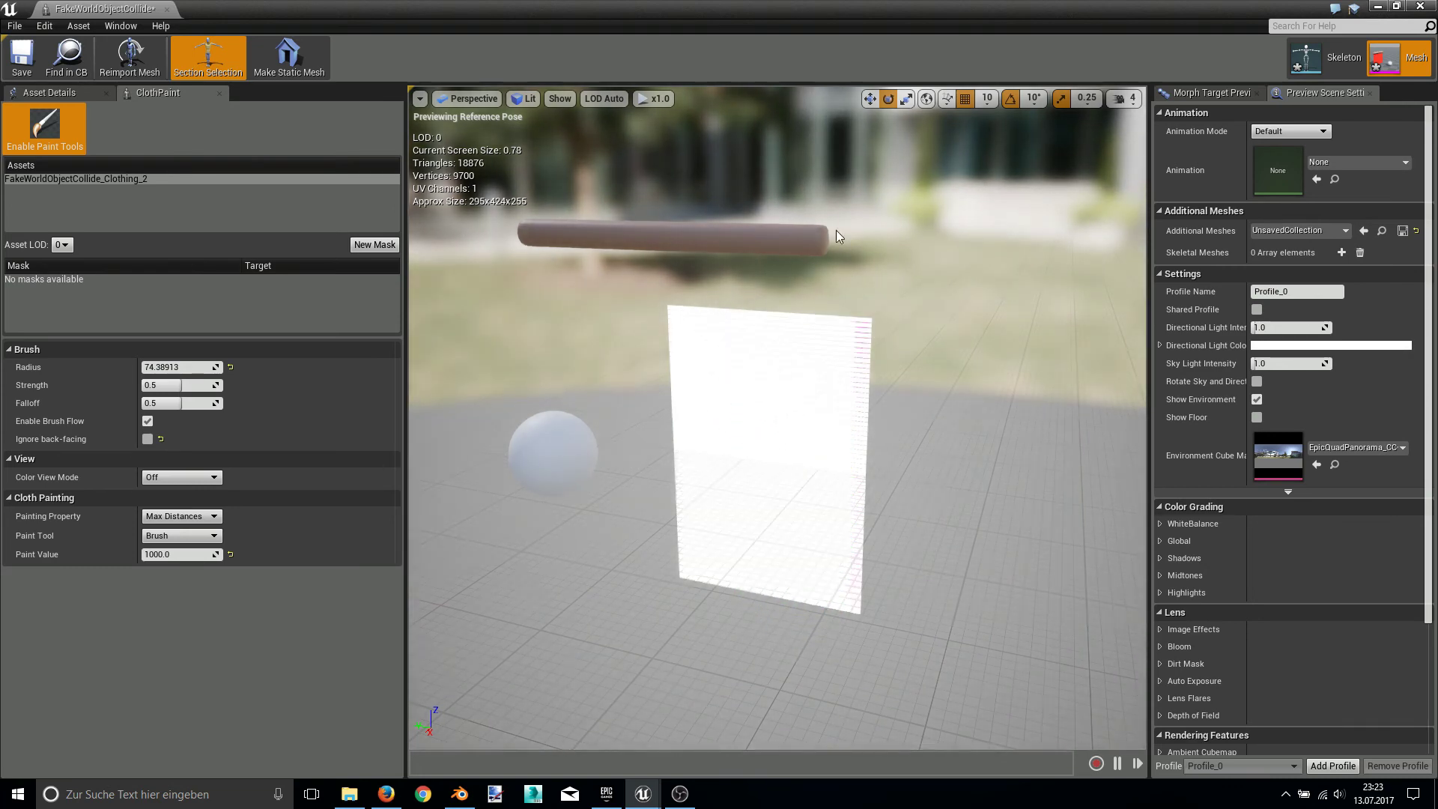
pyautogui.moveTo(836, 230)
pyautogui.mouseDown(button='right')
pyautogui.moveTo(850, 273)
pyautogui.moveTo(809, 266)
pyautogui.mouseUp(button='right')
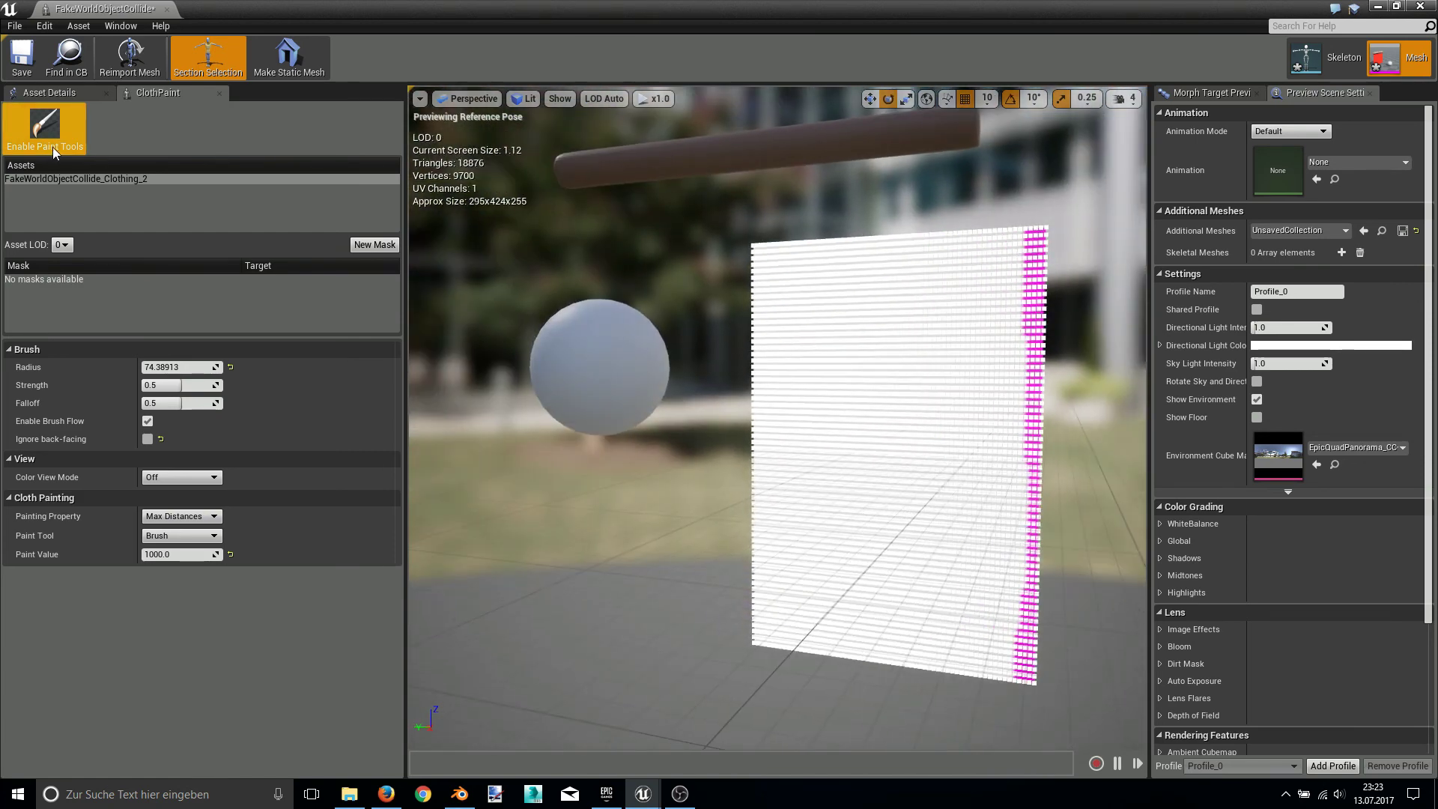
# - Turn off paint tools and assign wood_Mat to the ball's Element 0 material slot
pyautogui.click(45, 125)
pyautogui.moveTo(777, 417); pyautogui.dragTo(777, 418, button='right')
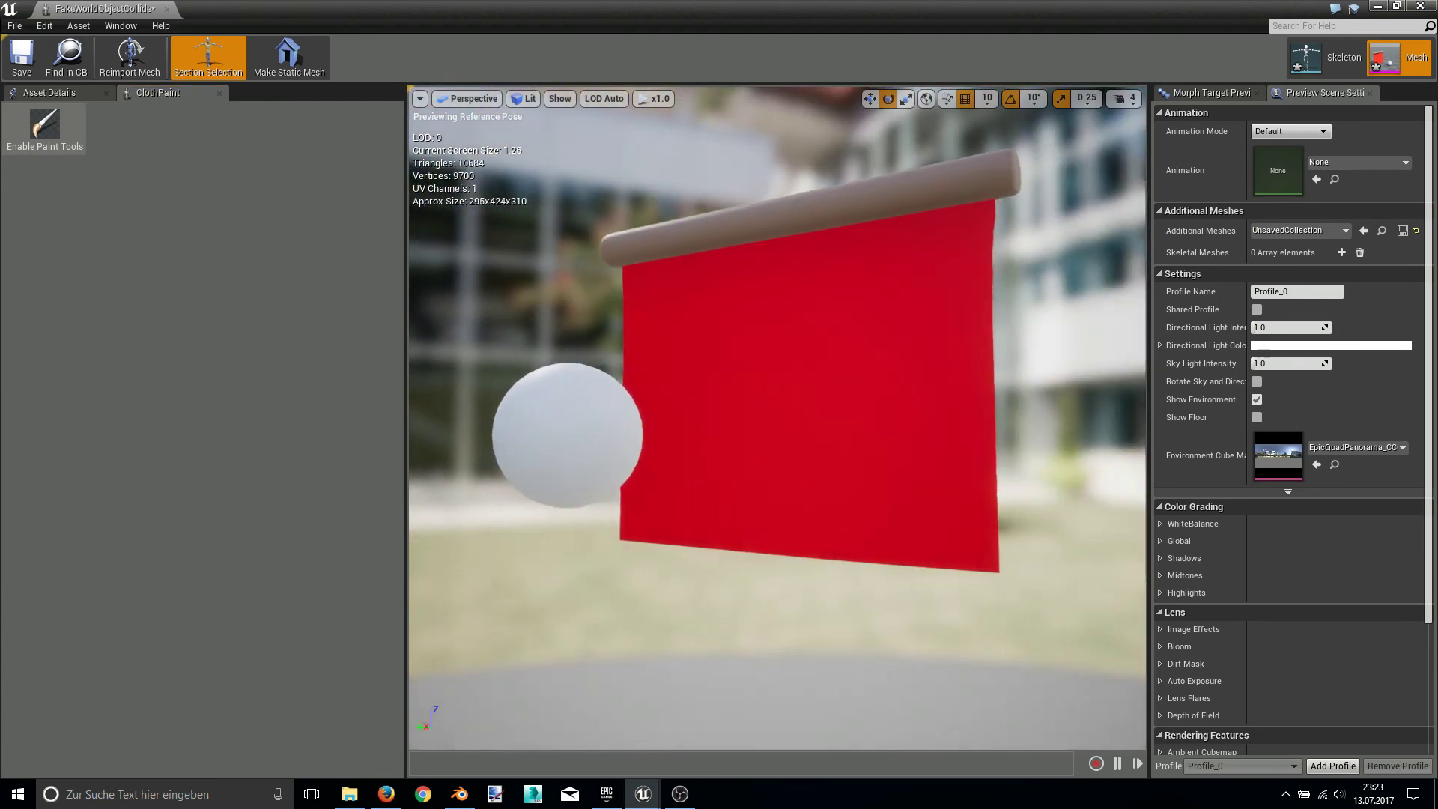
pyautogui.click(50, 92)
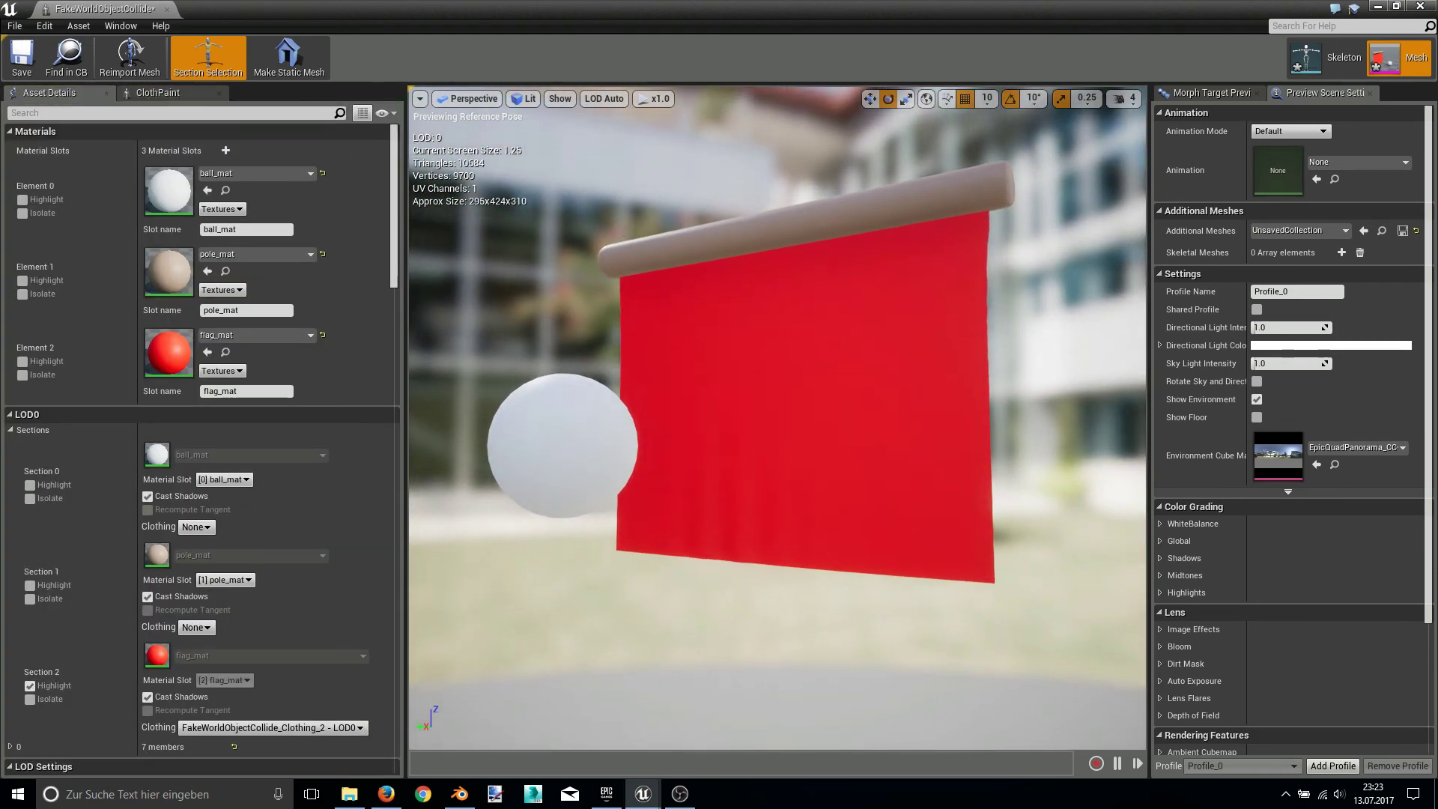
pyautogui.click(268, 174)
pyautogui.write('wood')
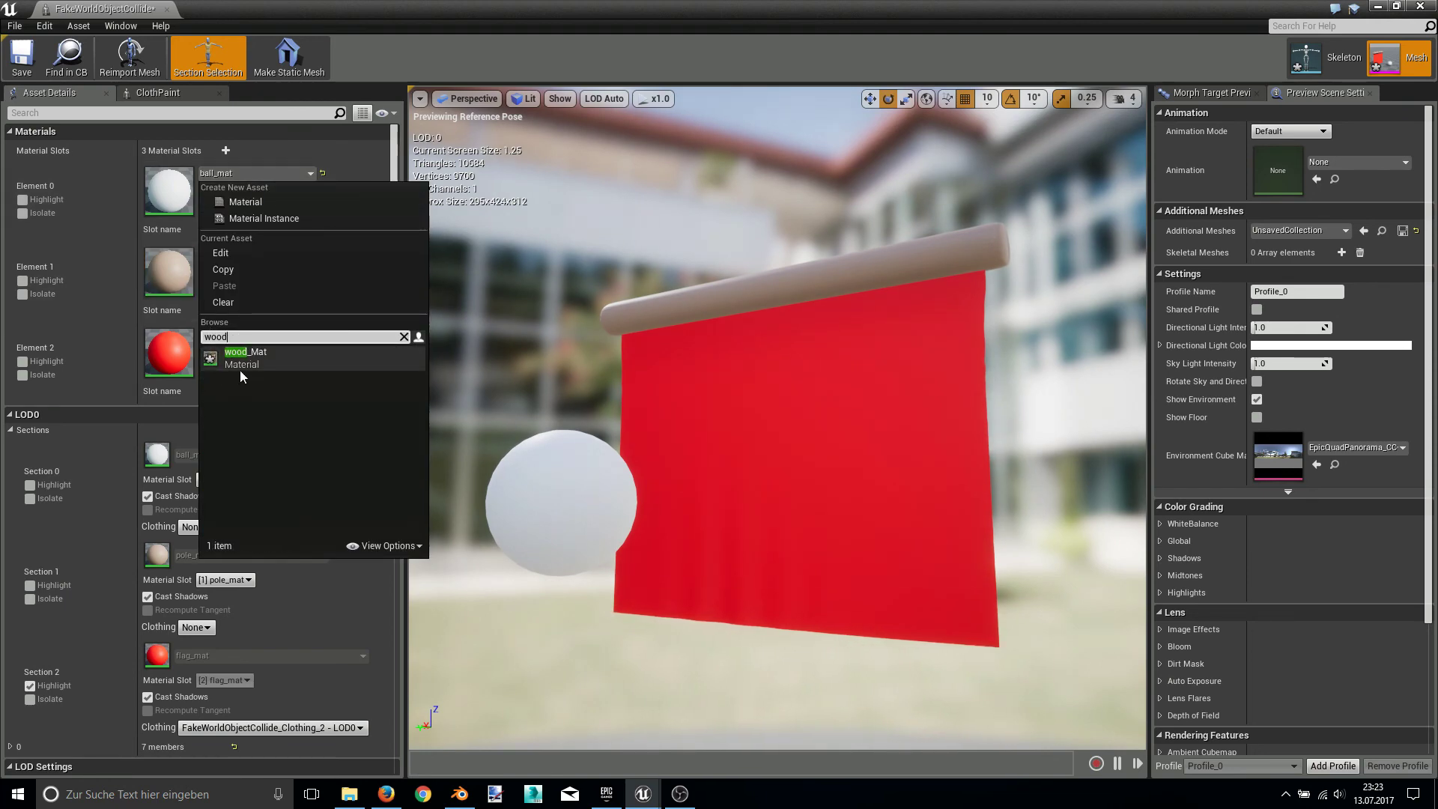
pyautogui.click(245, 352)
pyautogui.moveTo(778, 418); pyautogui.dragTo(777, 419, button='right')
pyautogui.scroll(-3, 839, 372)
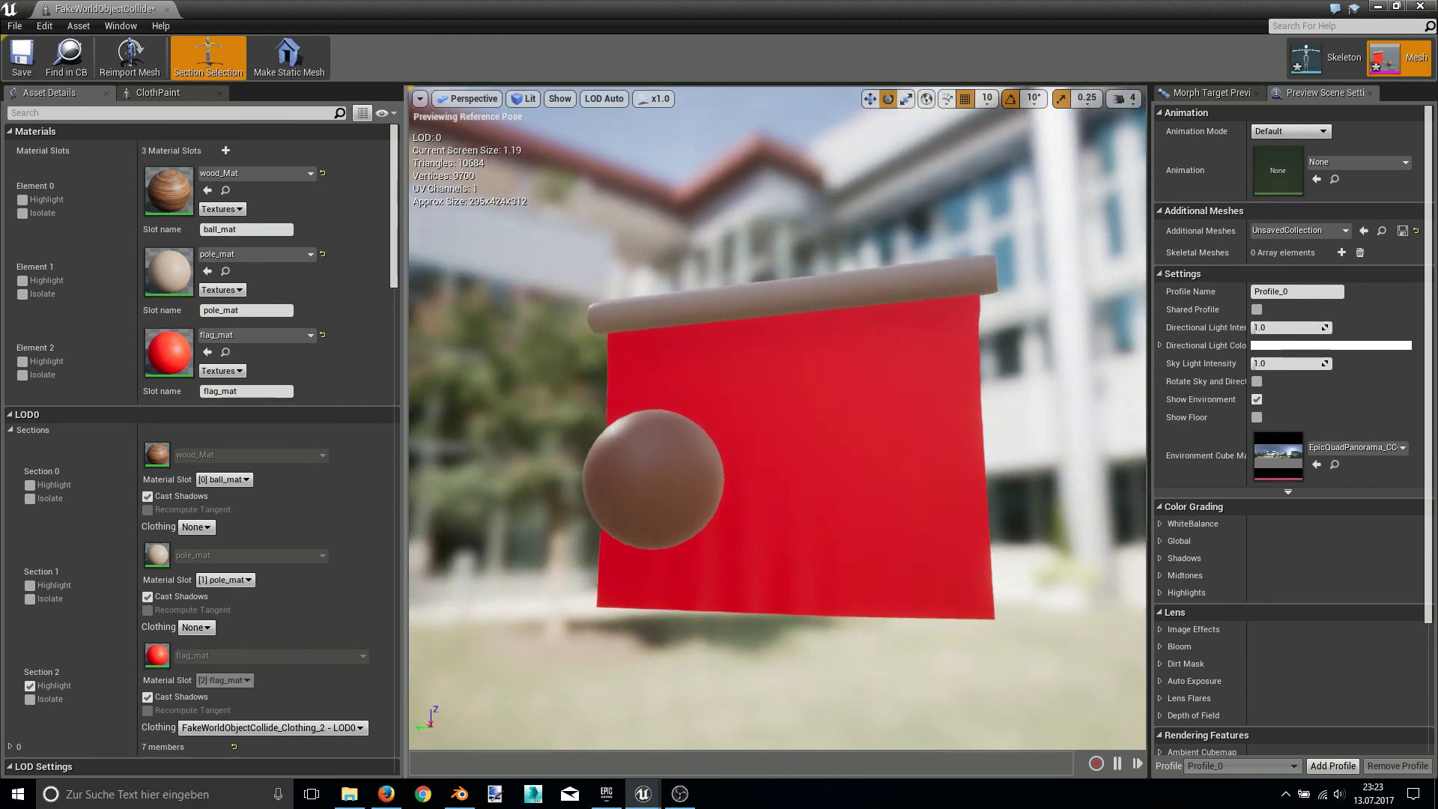
# - Save the FakeWorldObjectCollide asset with its wooden ball
pyautogui.moveTo(744, 305); pyautogui.dragTo(745, 304)
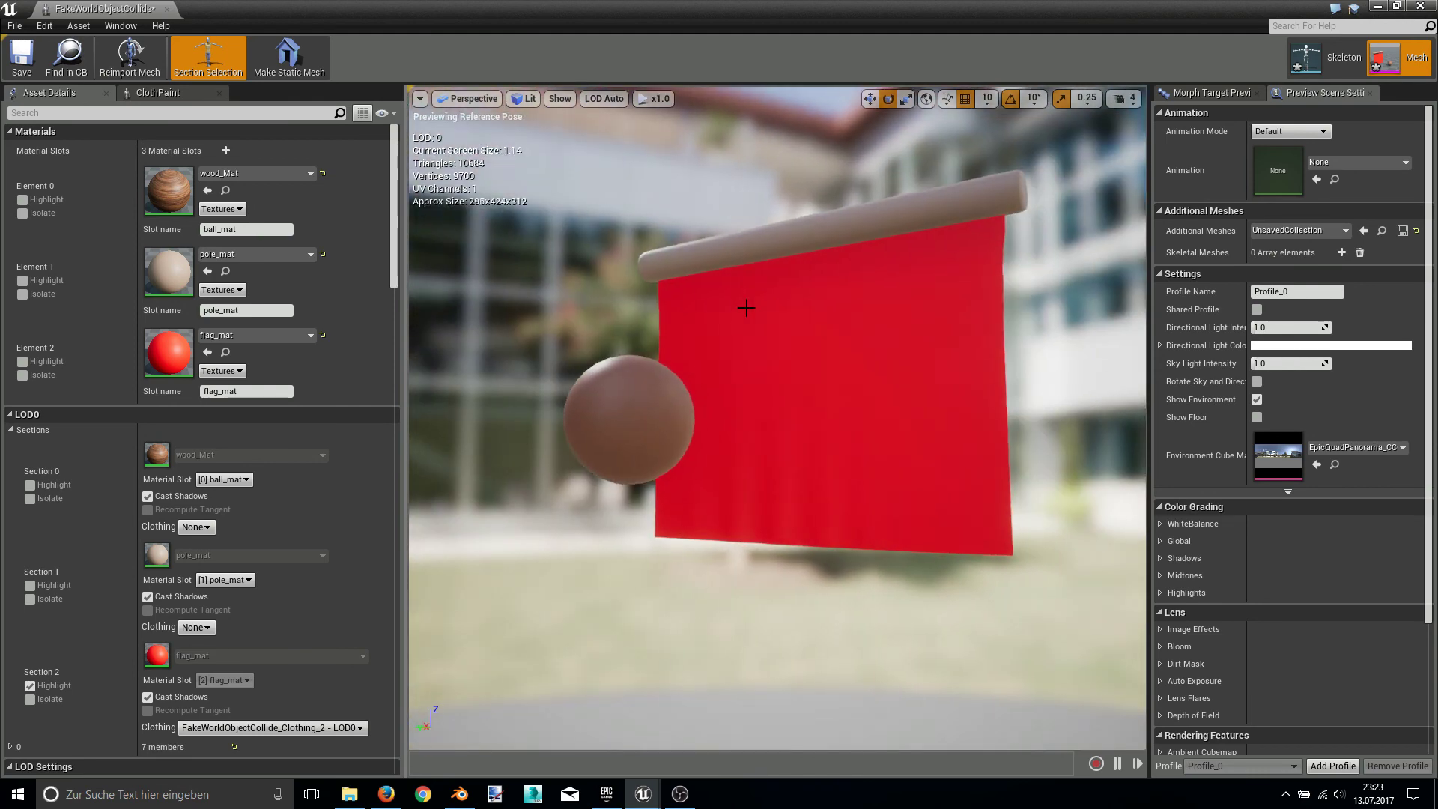
pyautogui.click(22, 66)
pyautogui.moveTo(660, 207); pyautogui.dragTo(660, 207)
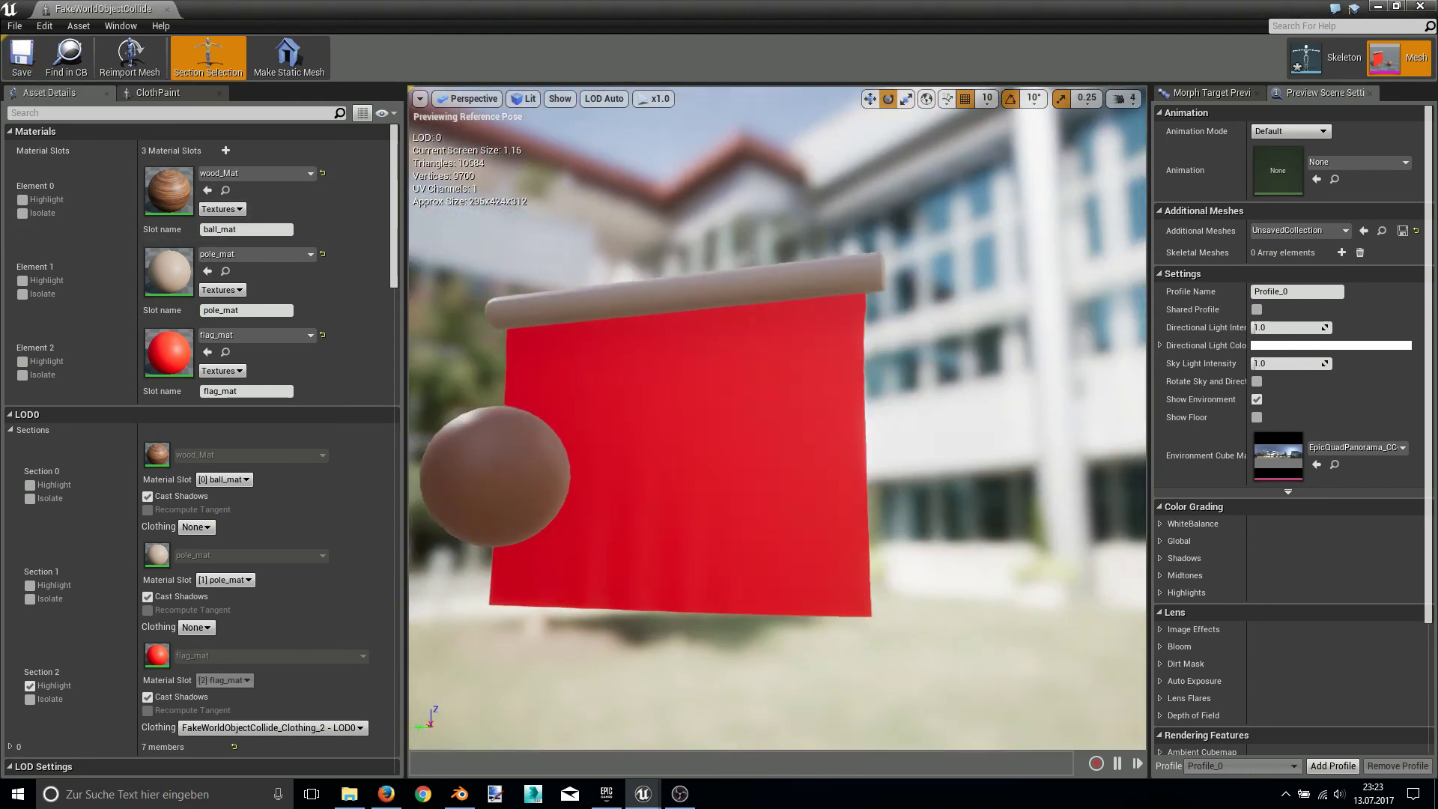
# - Place the FakeWorldObjectCollide flag-and-ball asset into the level and focus on it
pyautogui.click(1423, 8)
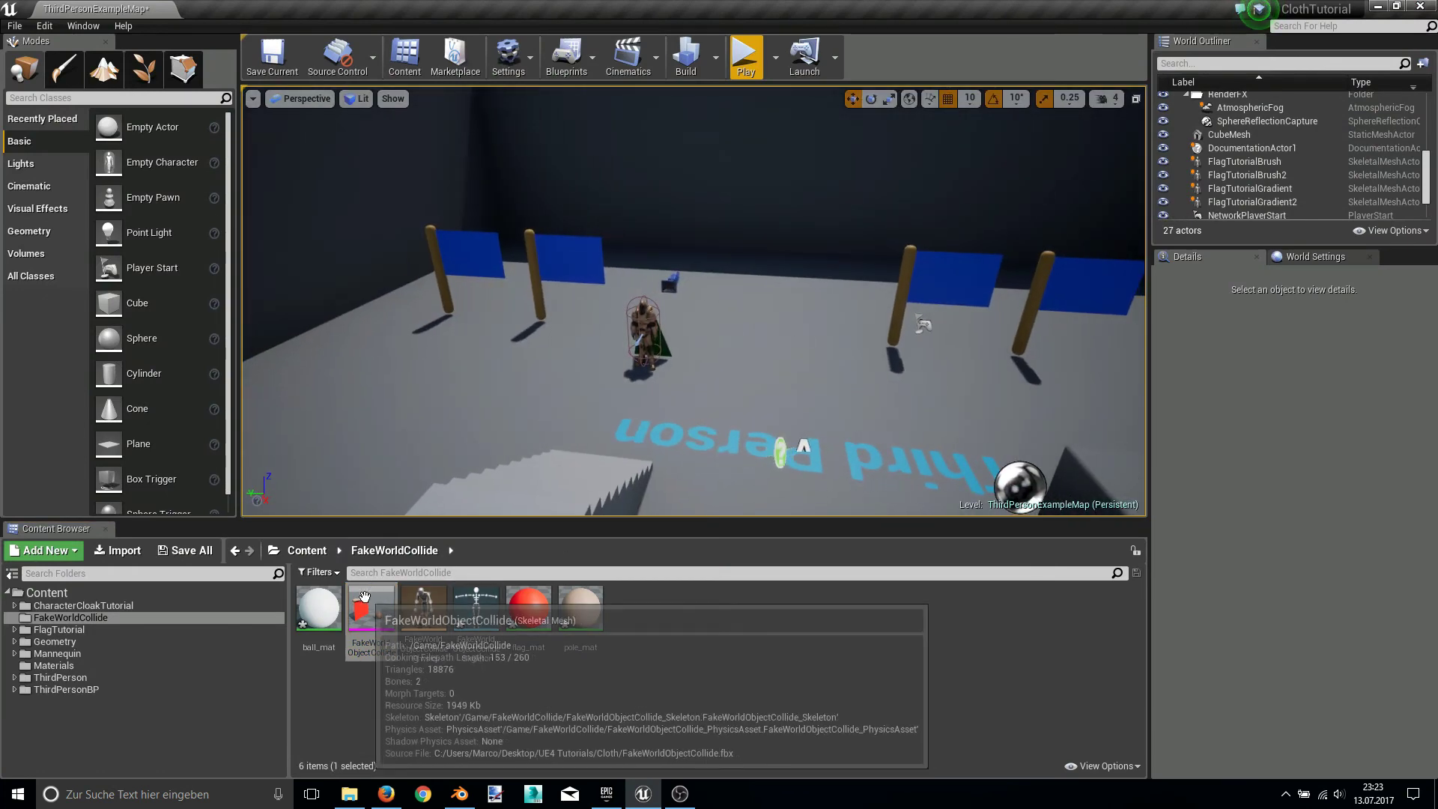
pyautogui.moveTo(371, 618); pyautogui.dragTo(759, 298)
pyautogui.press('f')
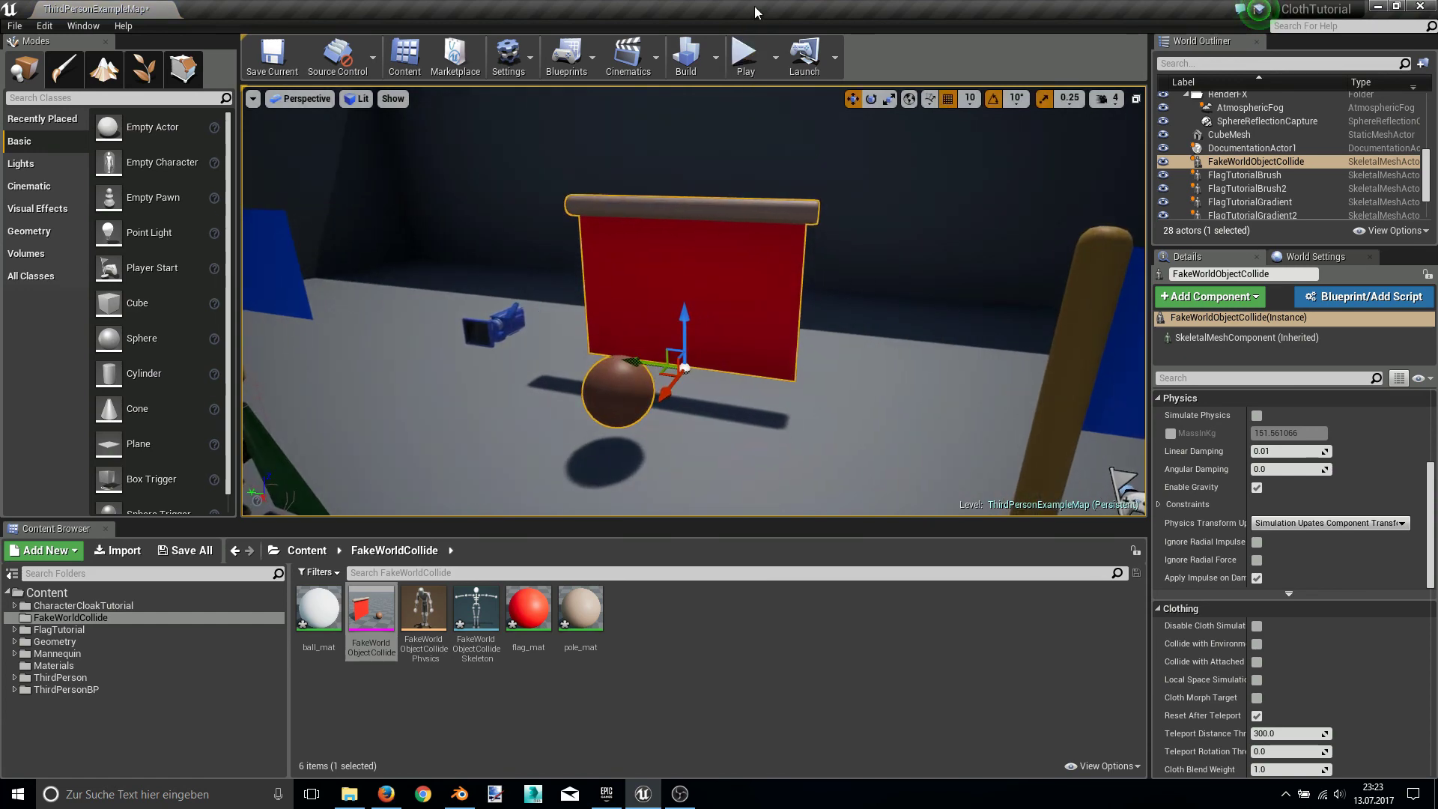
# - Play the level, walk the character past the ball, then stop playing
pyautogui.click(744, 57)
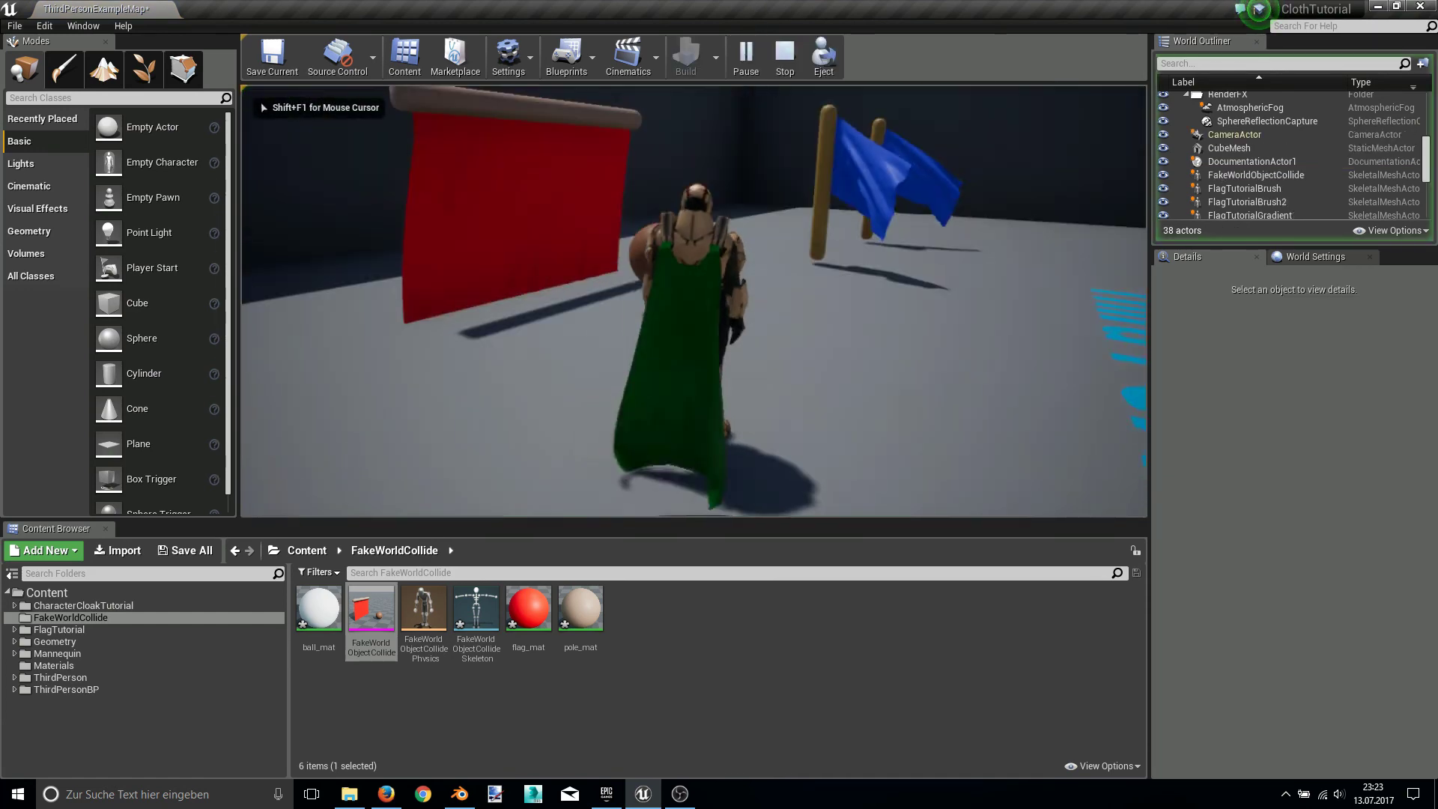
pyautogui.press('w')
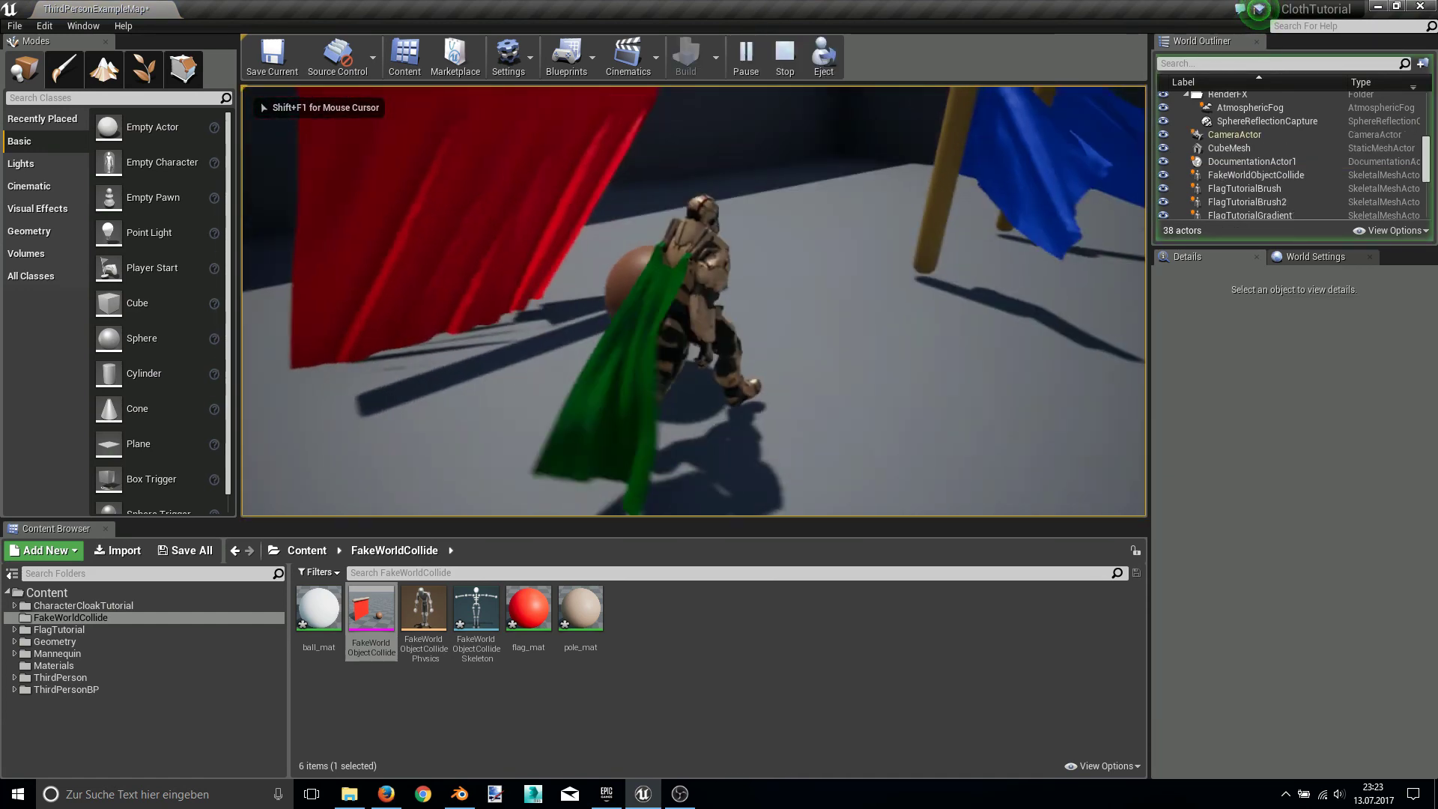
pyautogui.press('w')
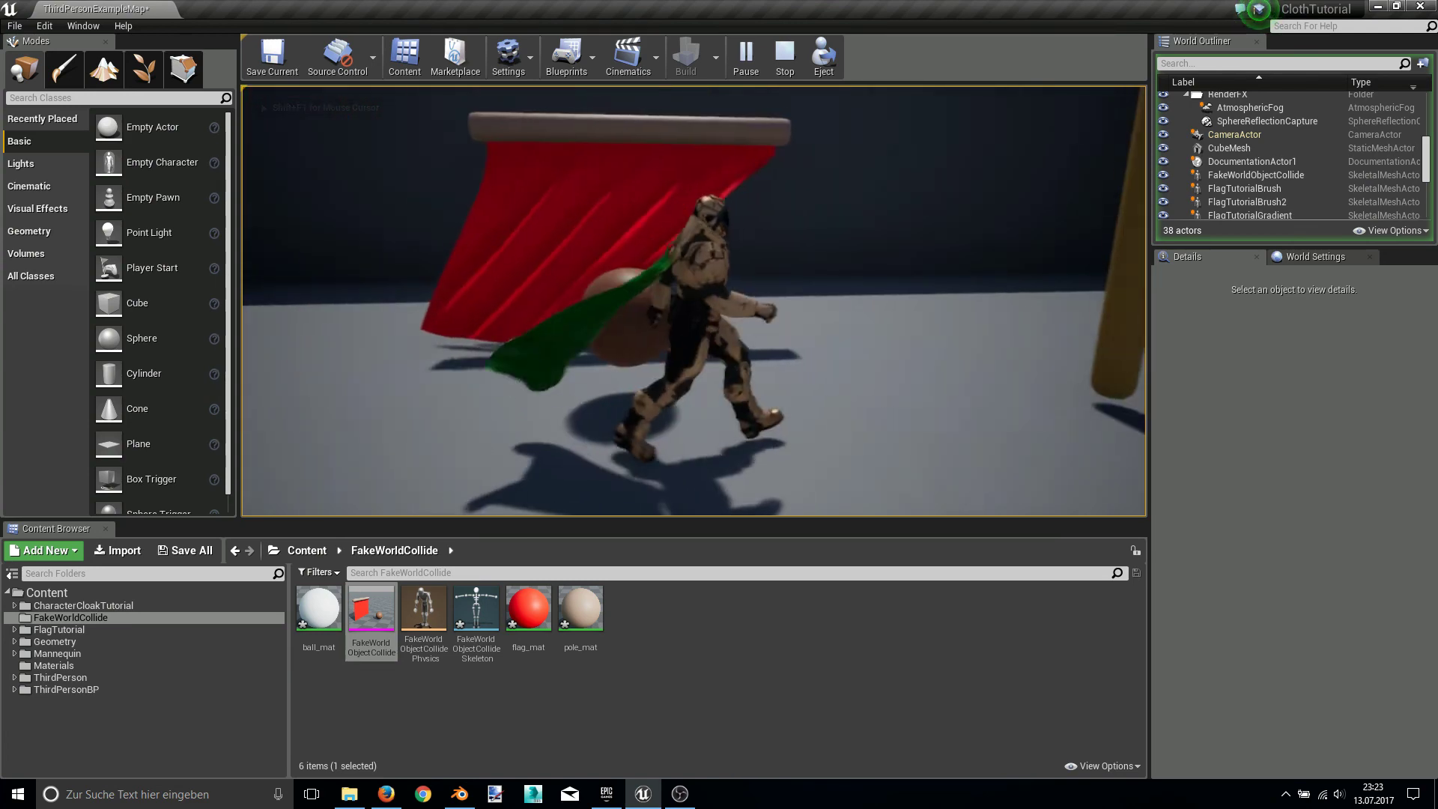
pyautogui.press('Escape')
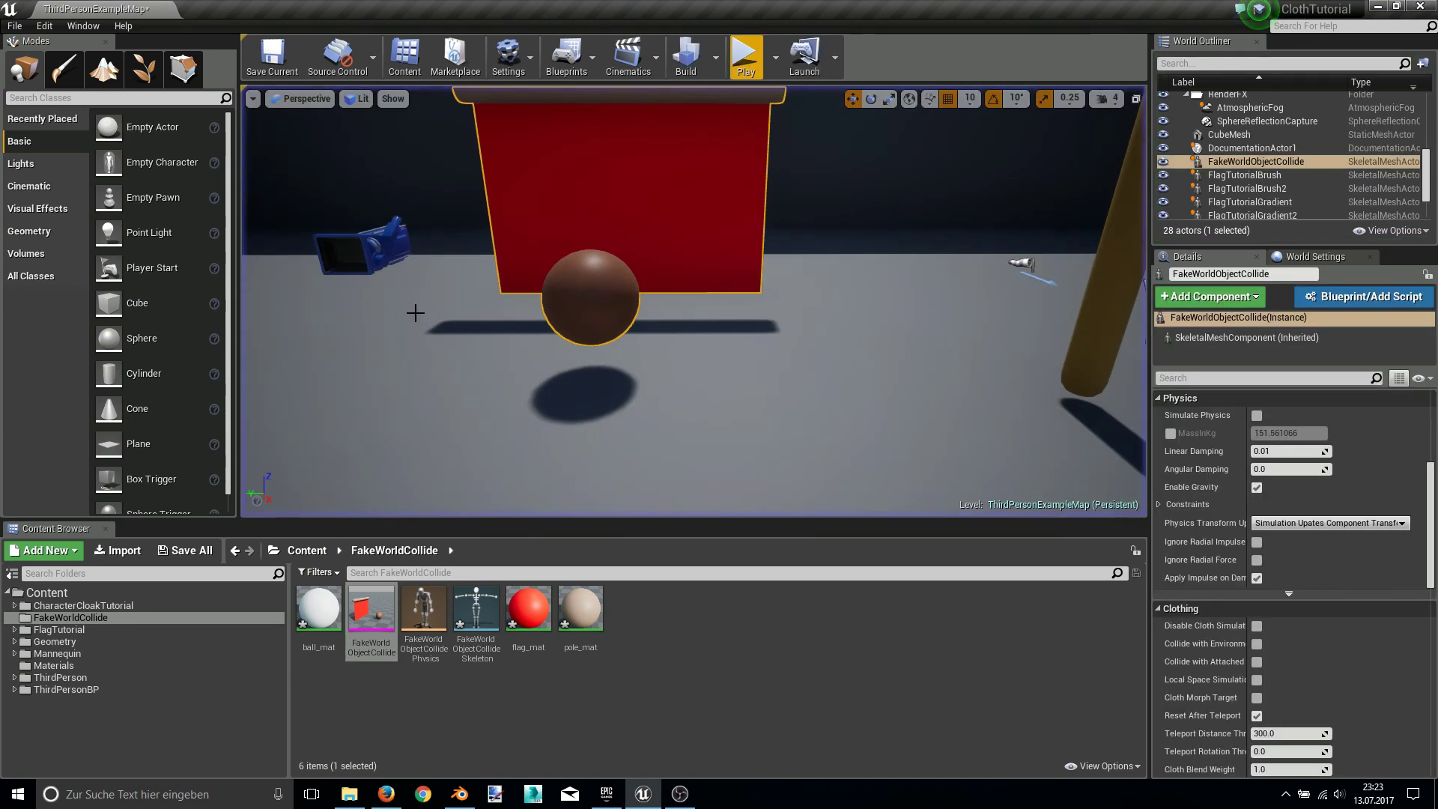
pyautogui.moveTo(635, 295); pyautogui.dragTo(636, 296, button='right')
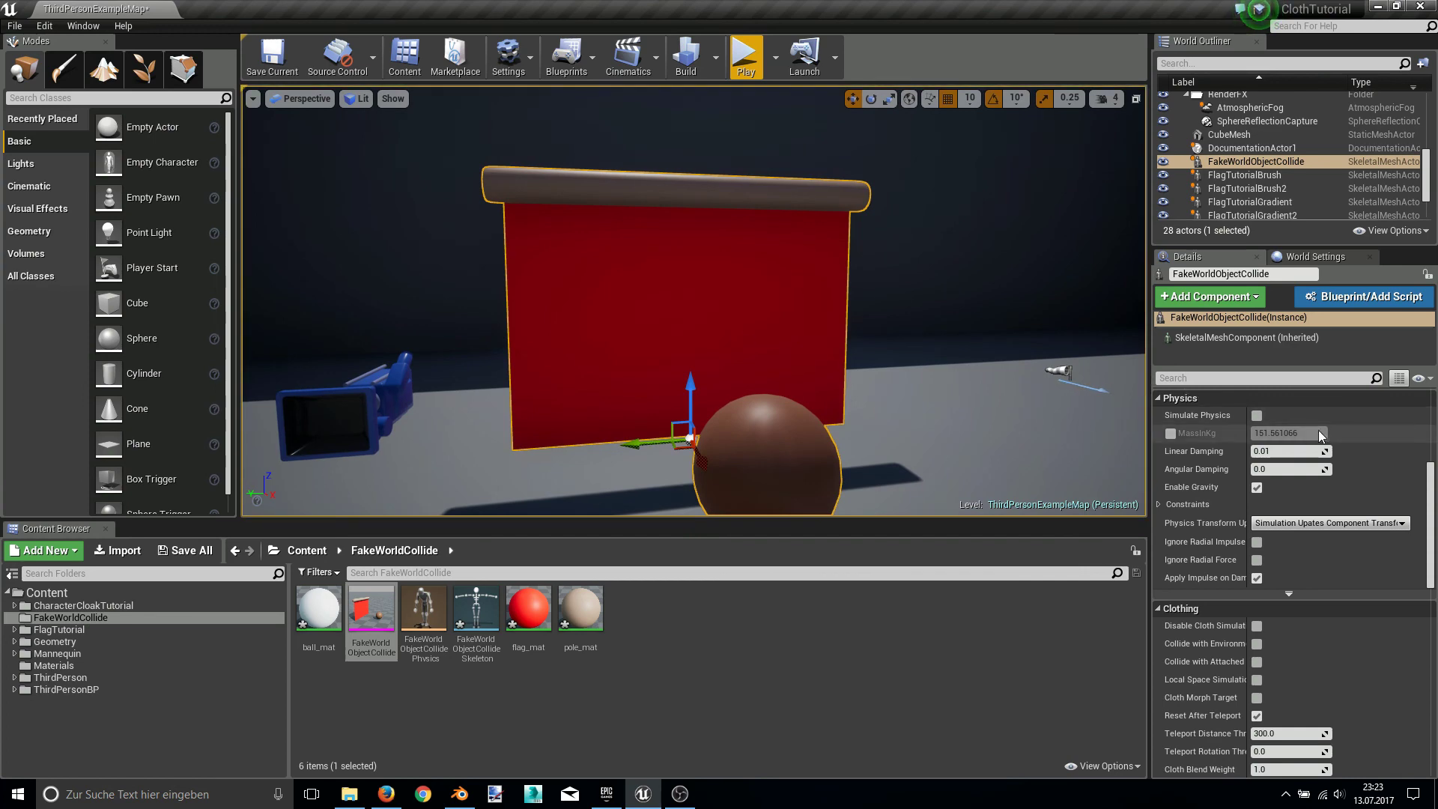
pyautogui.scroll(-2, 1328, 447)
pyautogui.scroll(-2, 1333, 454)
pyautogui.scroll(-2, 1333, 454)
pyautogui.scroll(-2, 1313, 448)
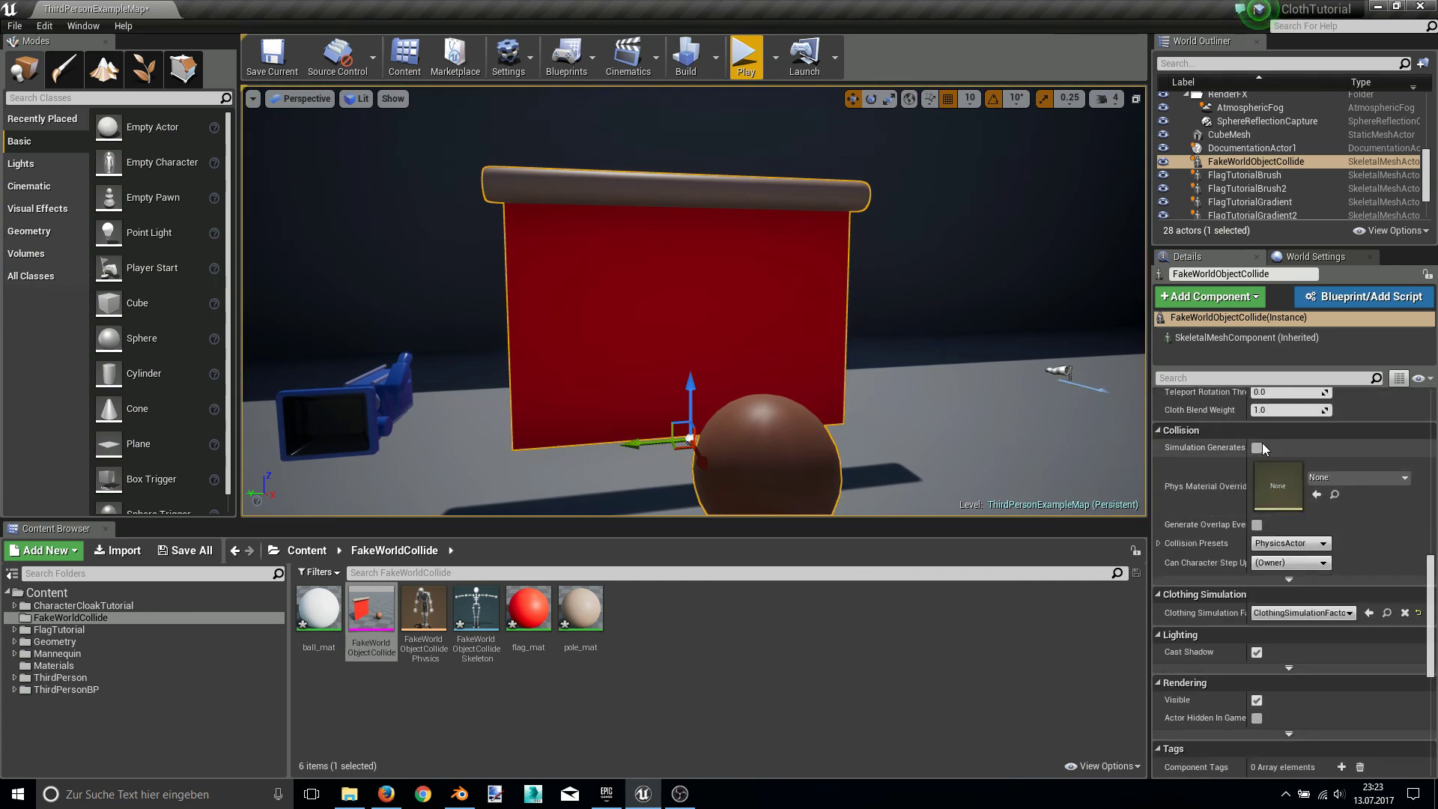
pyautogui.scroll(3, 1209, 581)
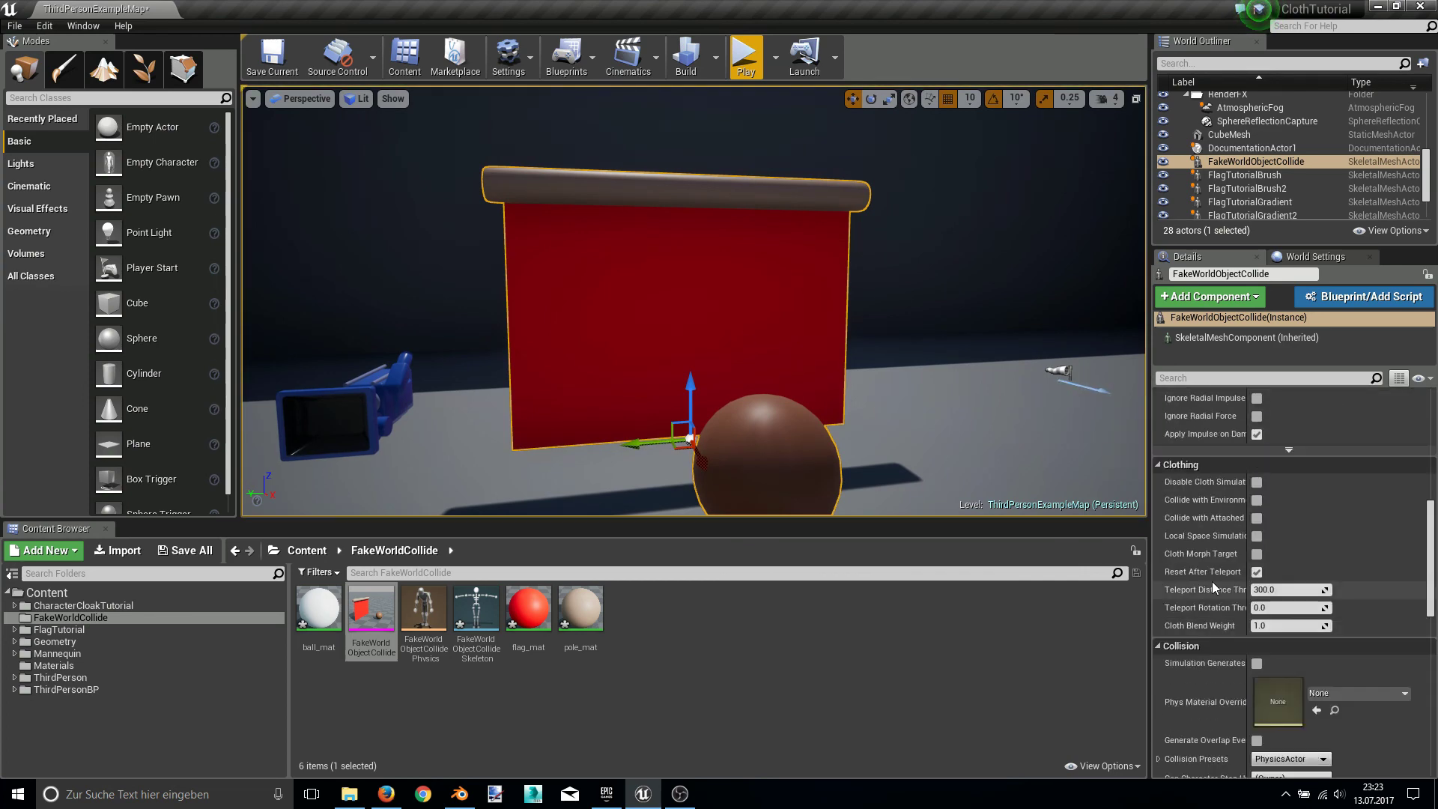
pyautogui.scroll(2, 1214, 487)
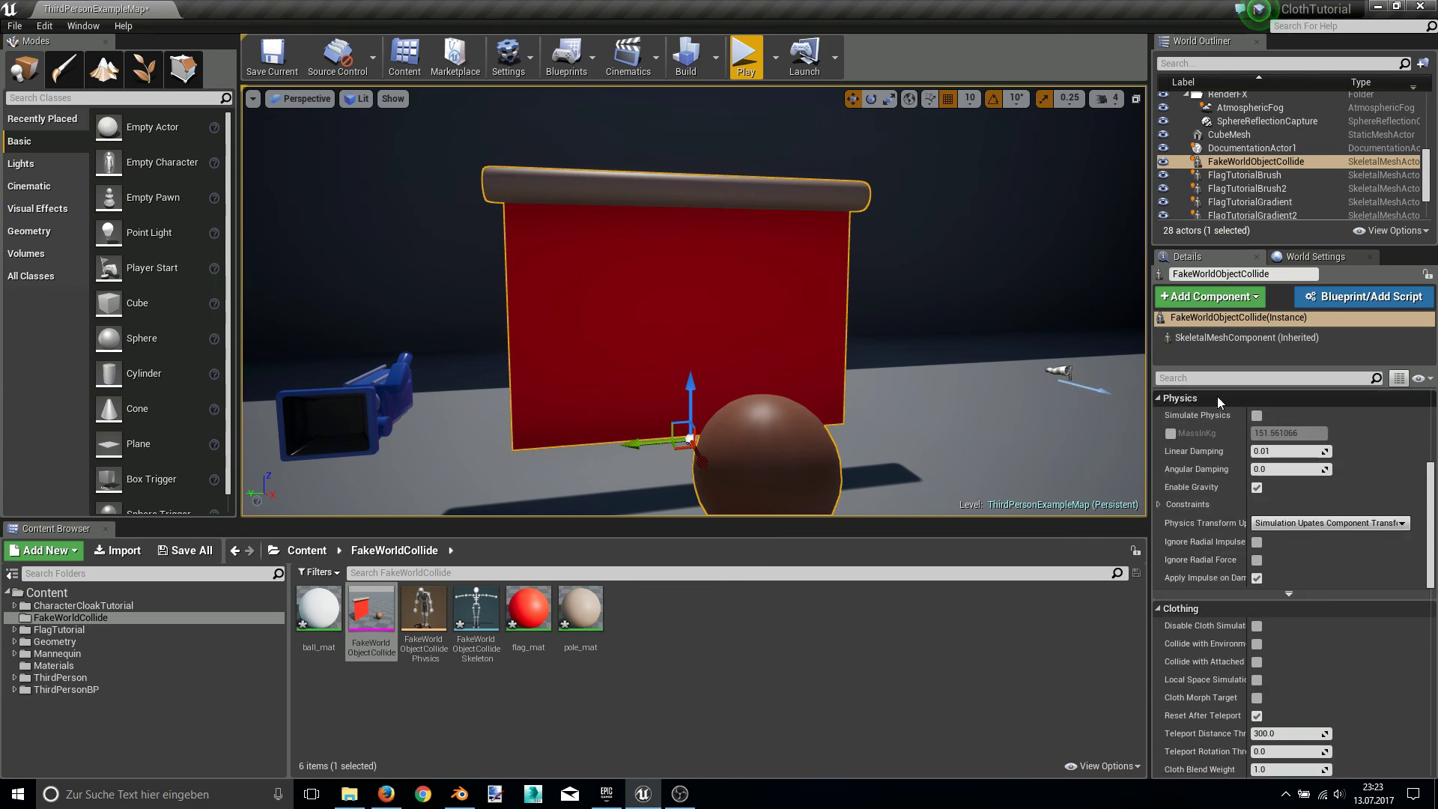
# - Tick Simulate Physics on the flag actor, then play and walk the character into the ball
pyautogui.click(1257, 415)
pyautogui.click(745, 56)
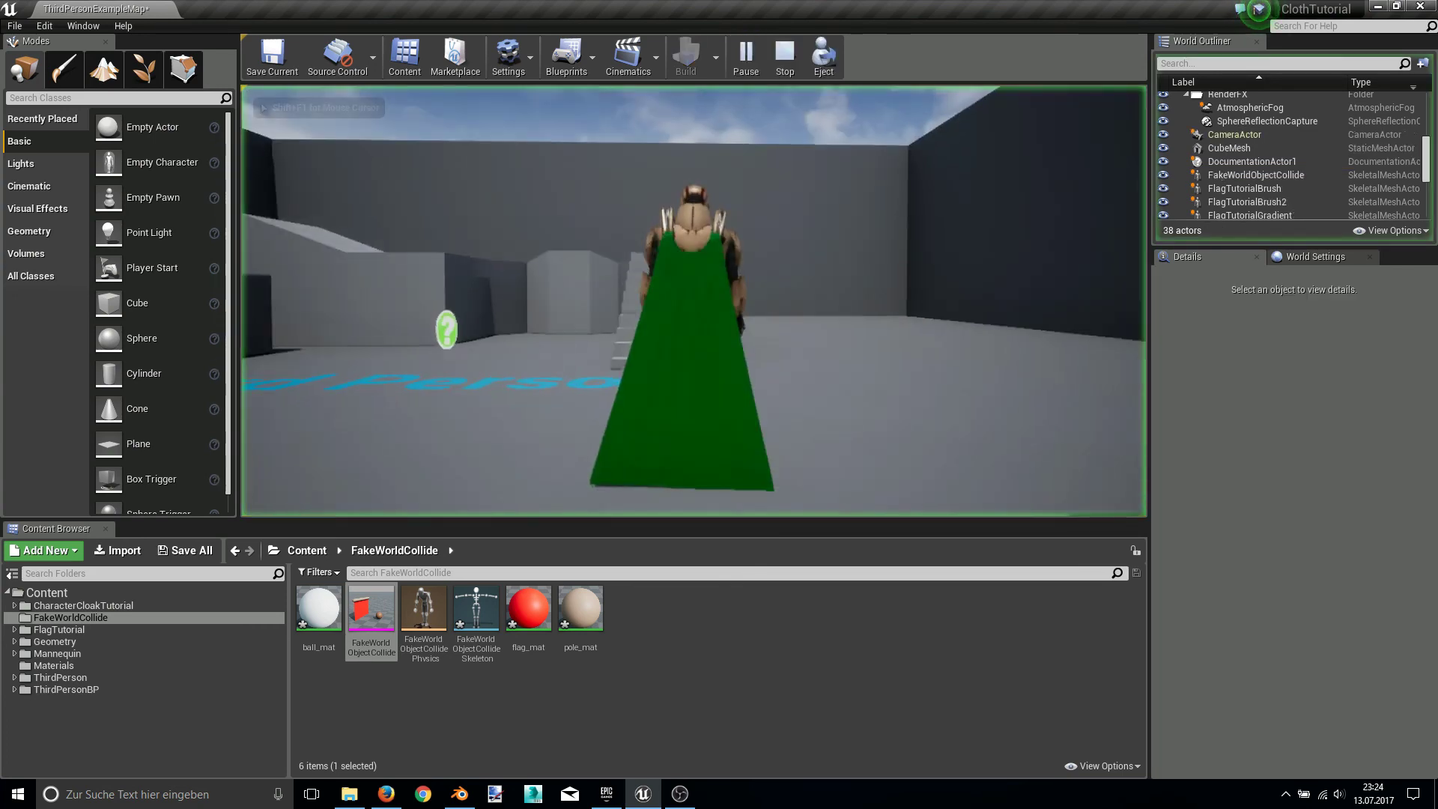
pyautogui.press('w')
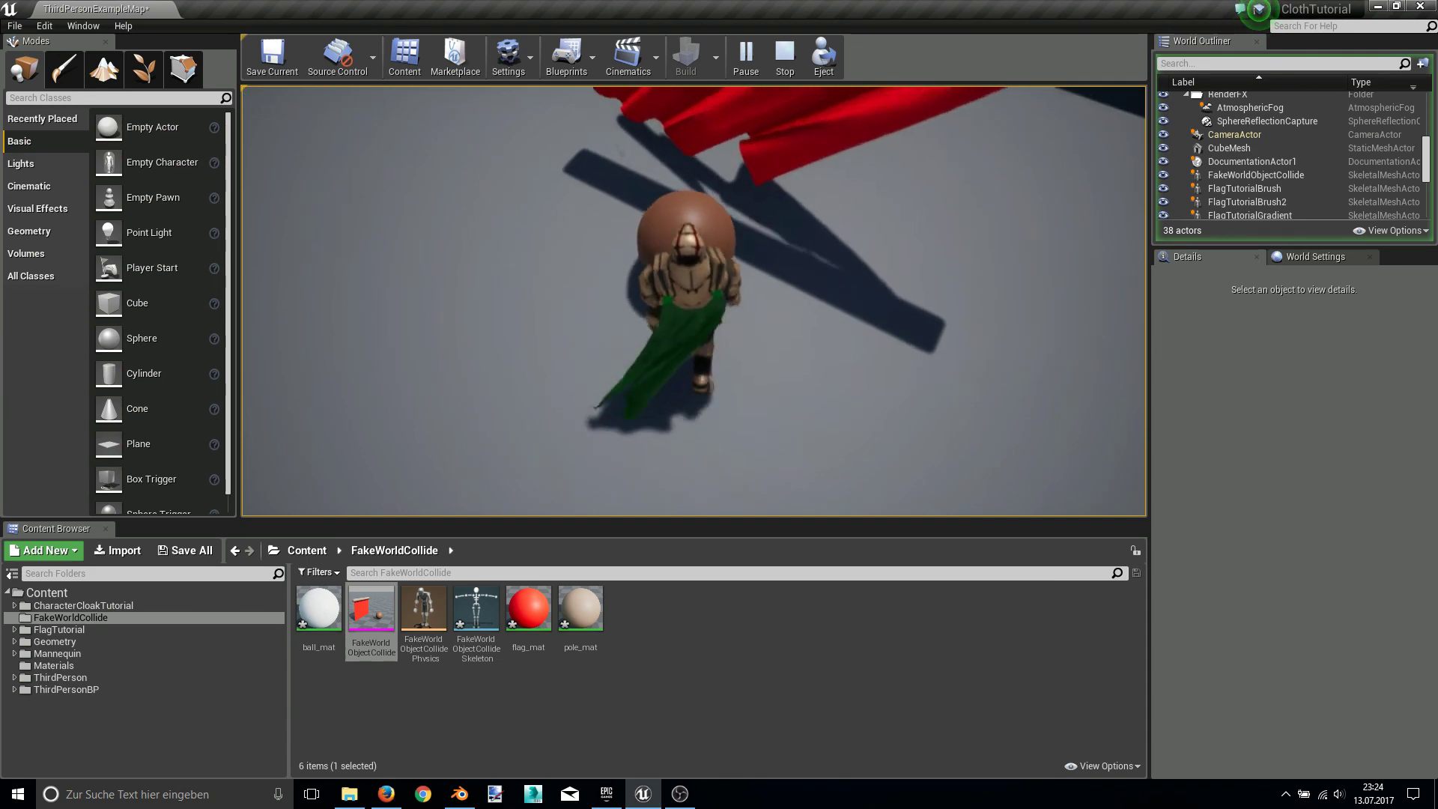
pyautogui.press('w')
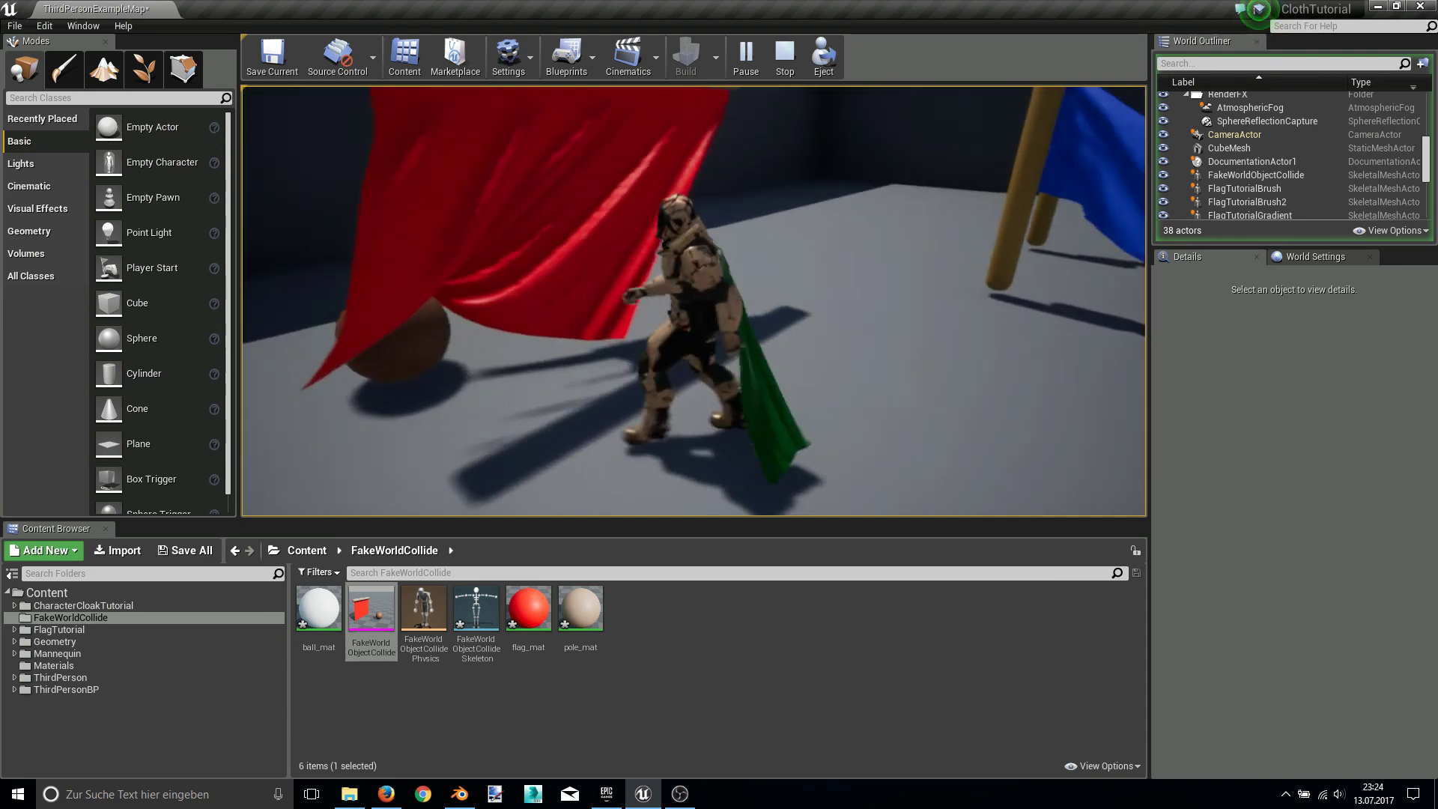